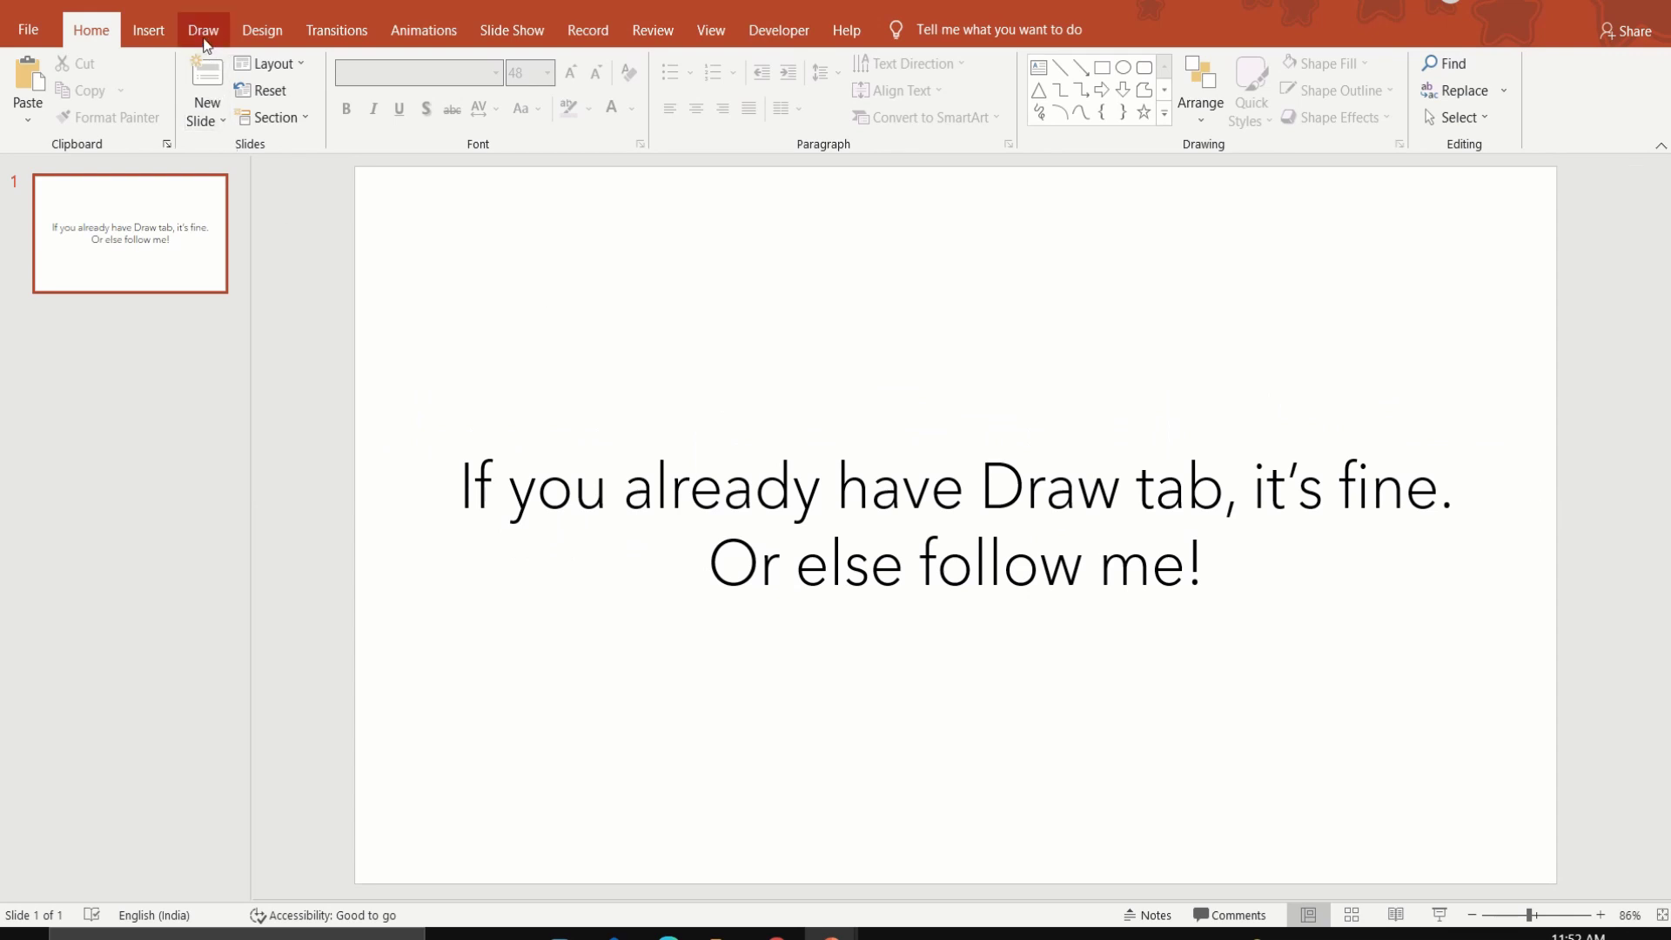
Show the Draw tab's pen and ink tools on the ribbon
left_click(203, 29)
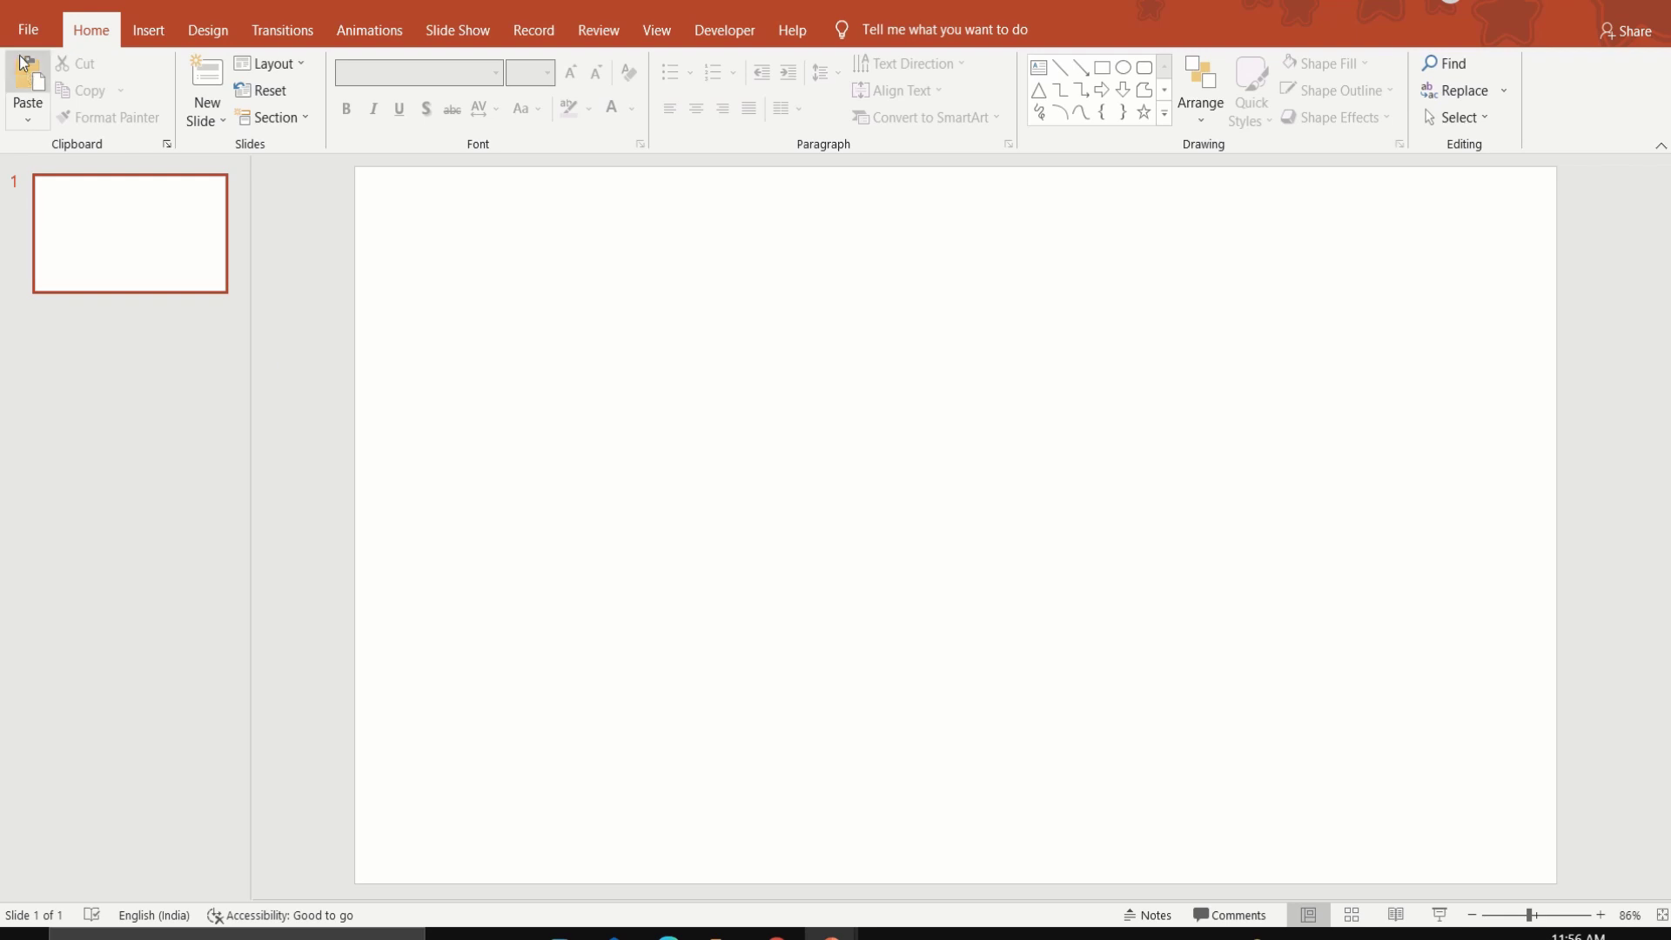
In Options > Customize Ribbon, tick Draw under Main Tabs and confirm
left_click(28, 33)
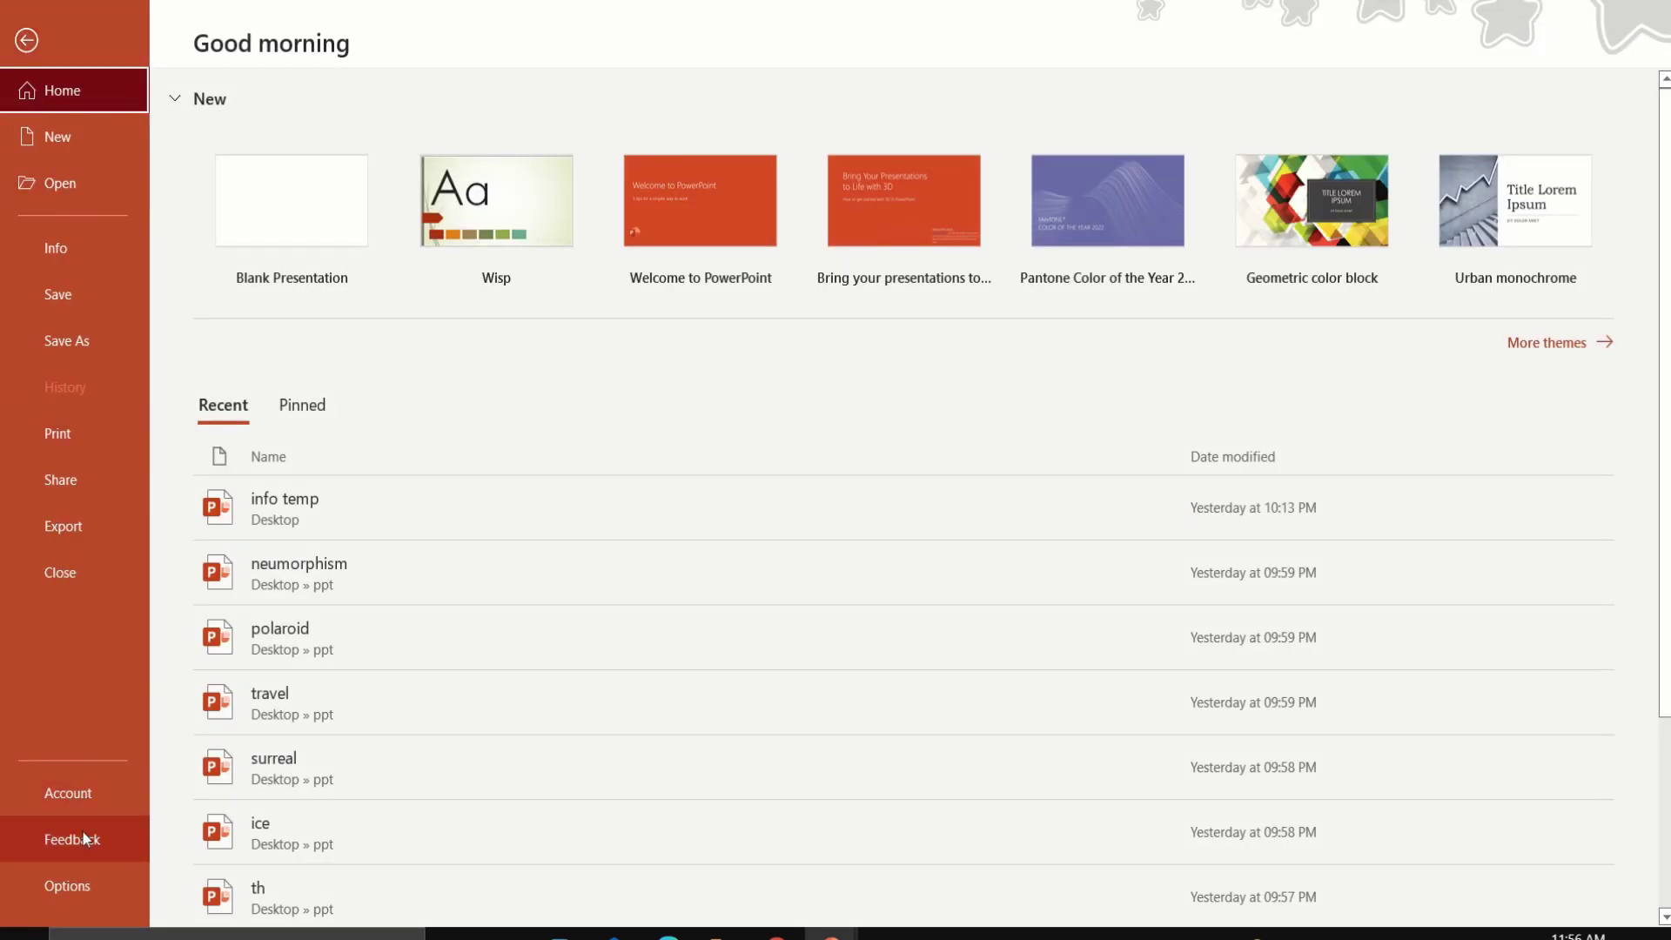
left_click(85, 884)
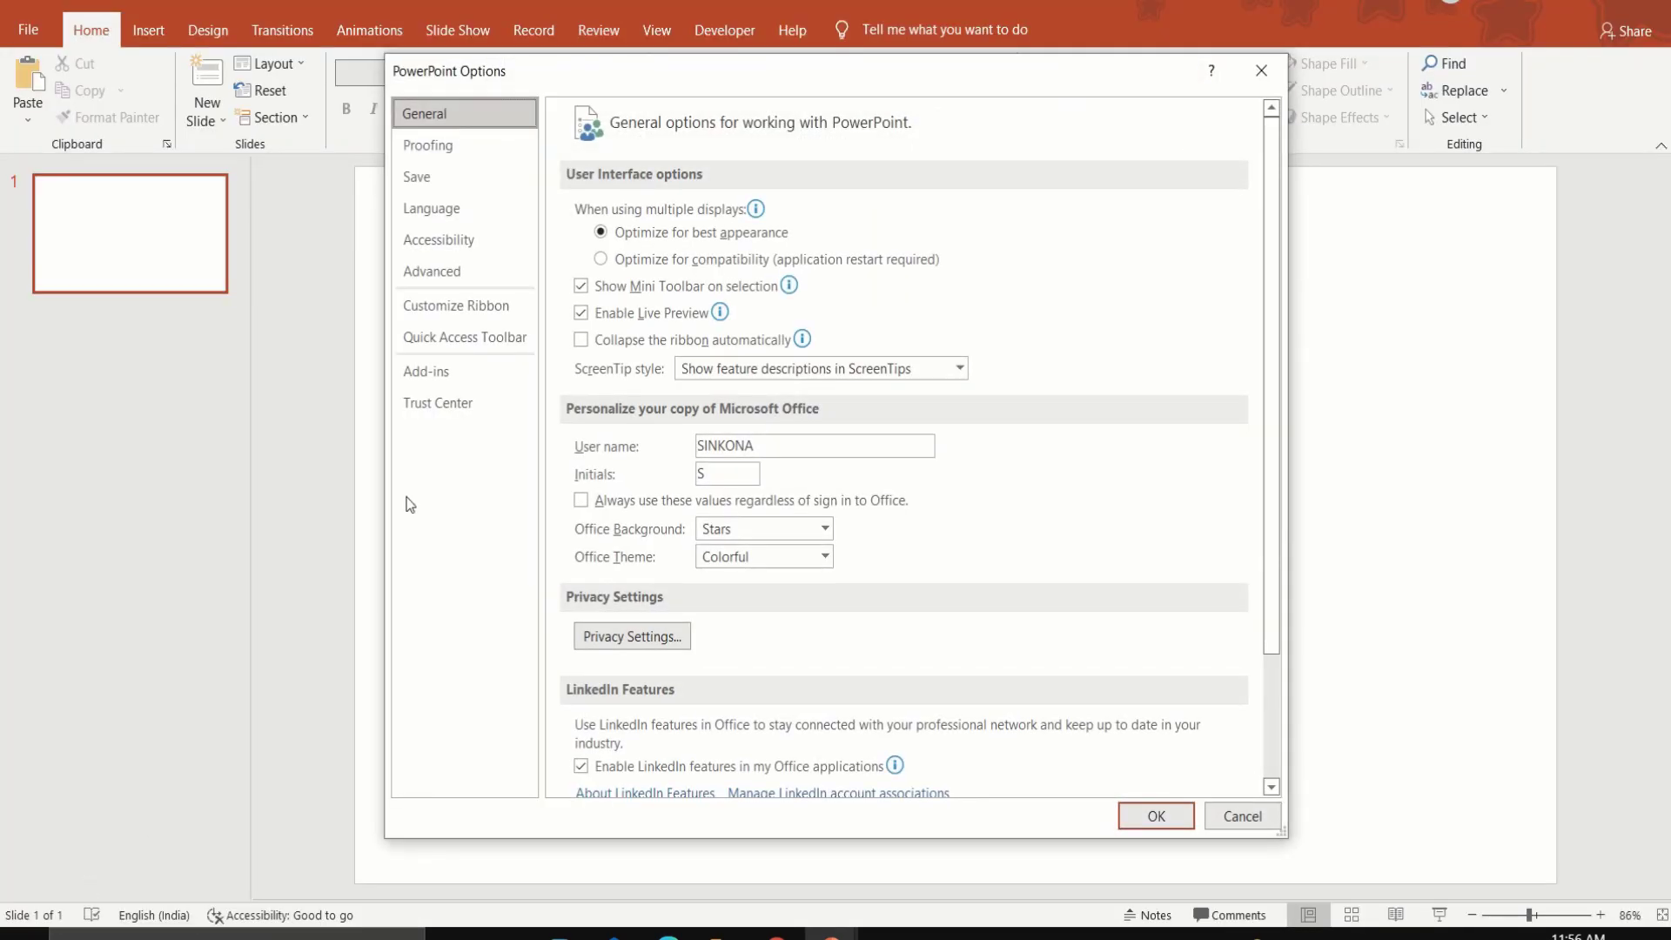
left_click(463, 309)
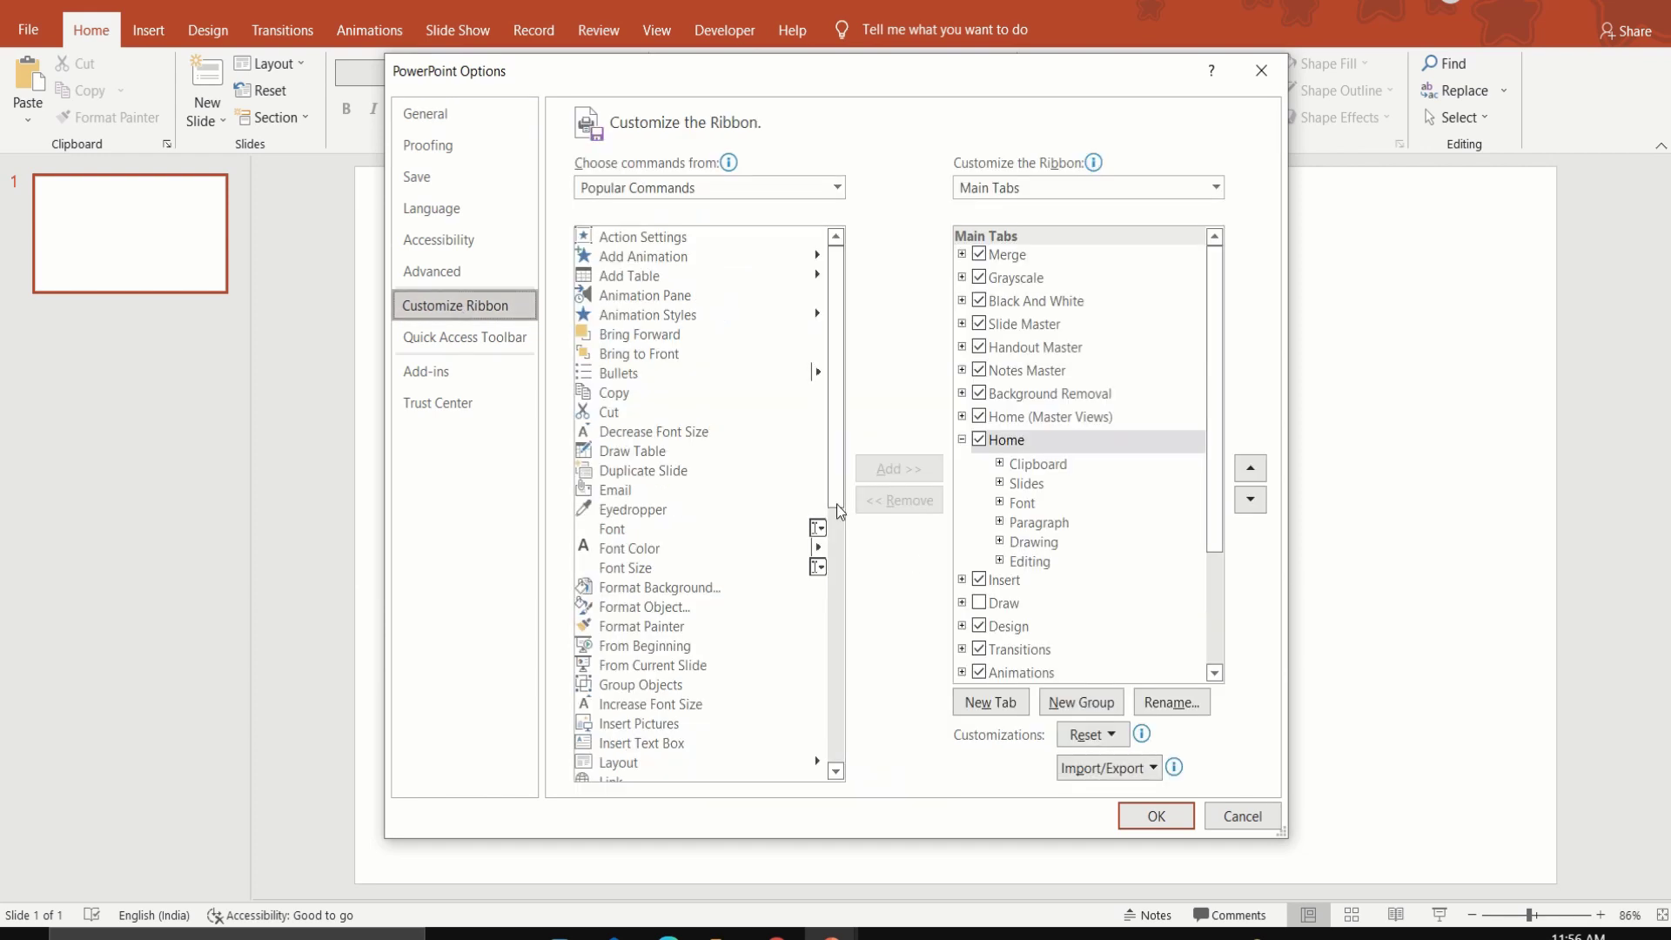
left_click(979, 602)
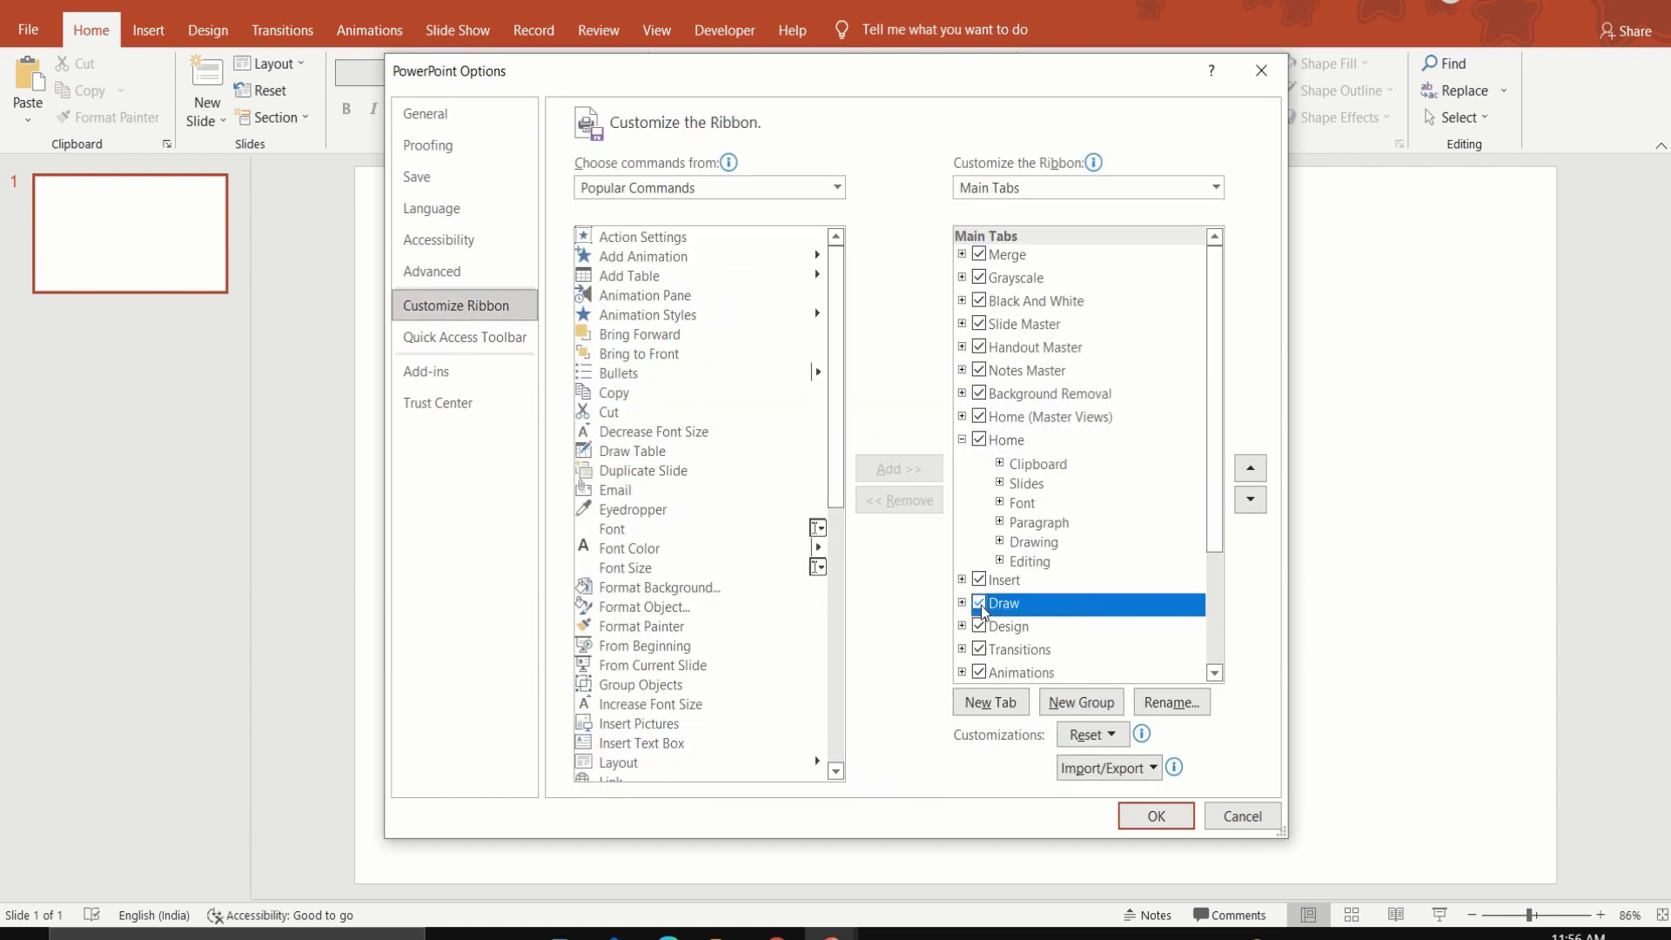
left_click(1156, 816)
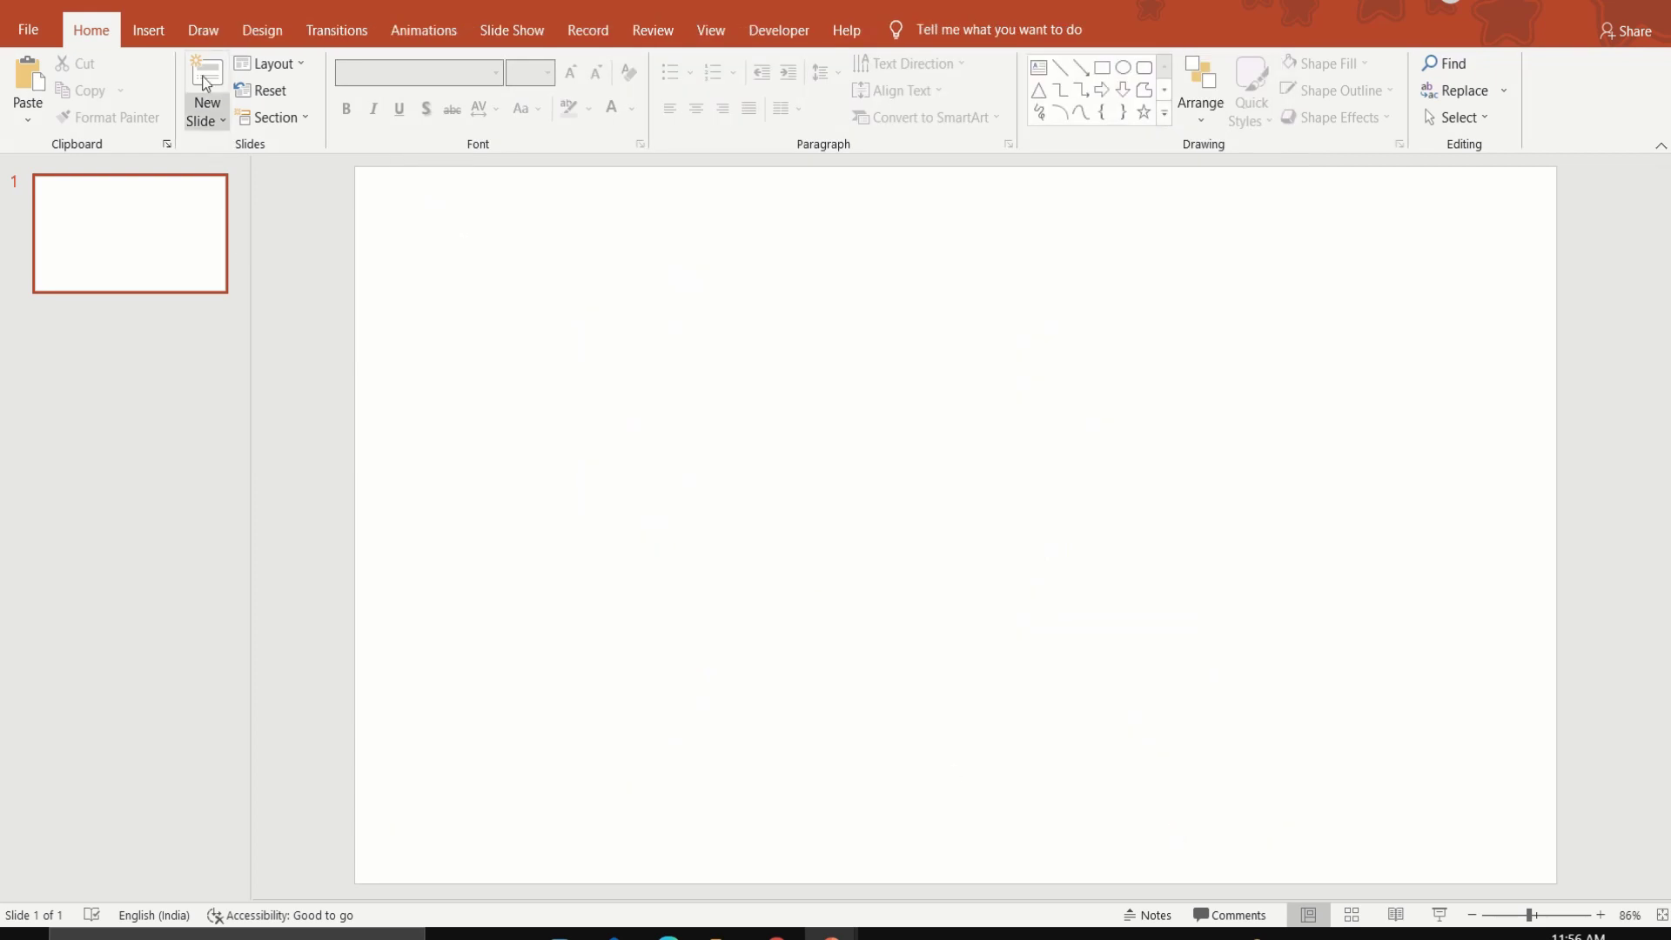
Insert the woman's photo from this device, enlarge it to 17.39 × 13.91 cm, and start Remove Background
left_click(203, 30)
left_click(146, 29)
left_click(154, 113)
left_click(189, 171)
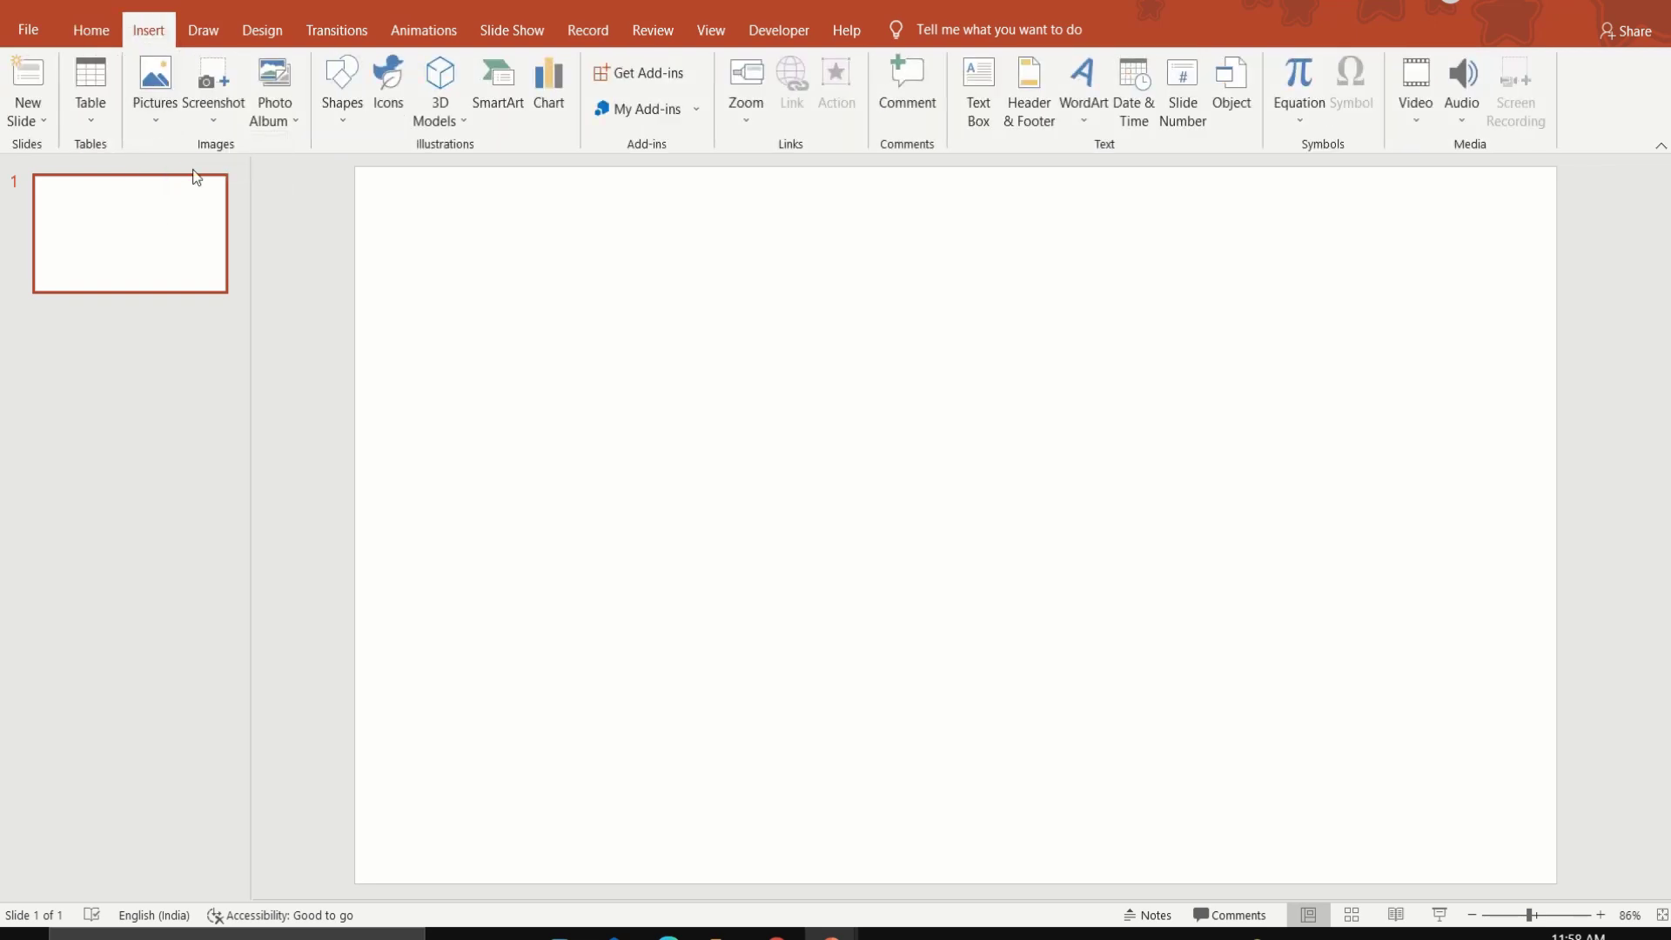
left_click(644, 490)
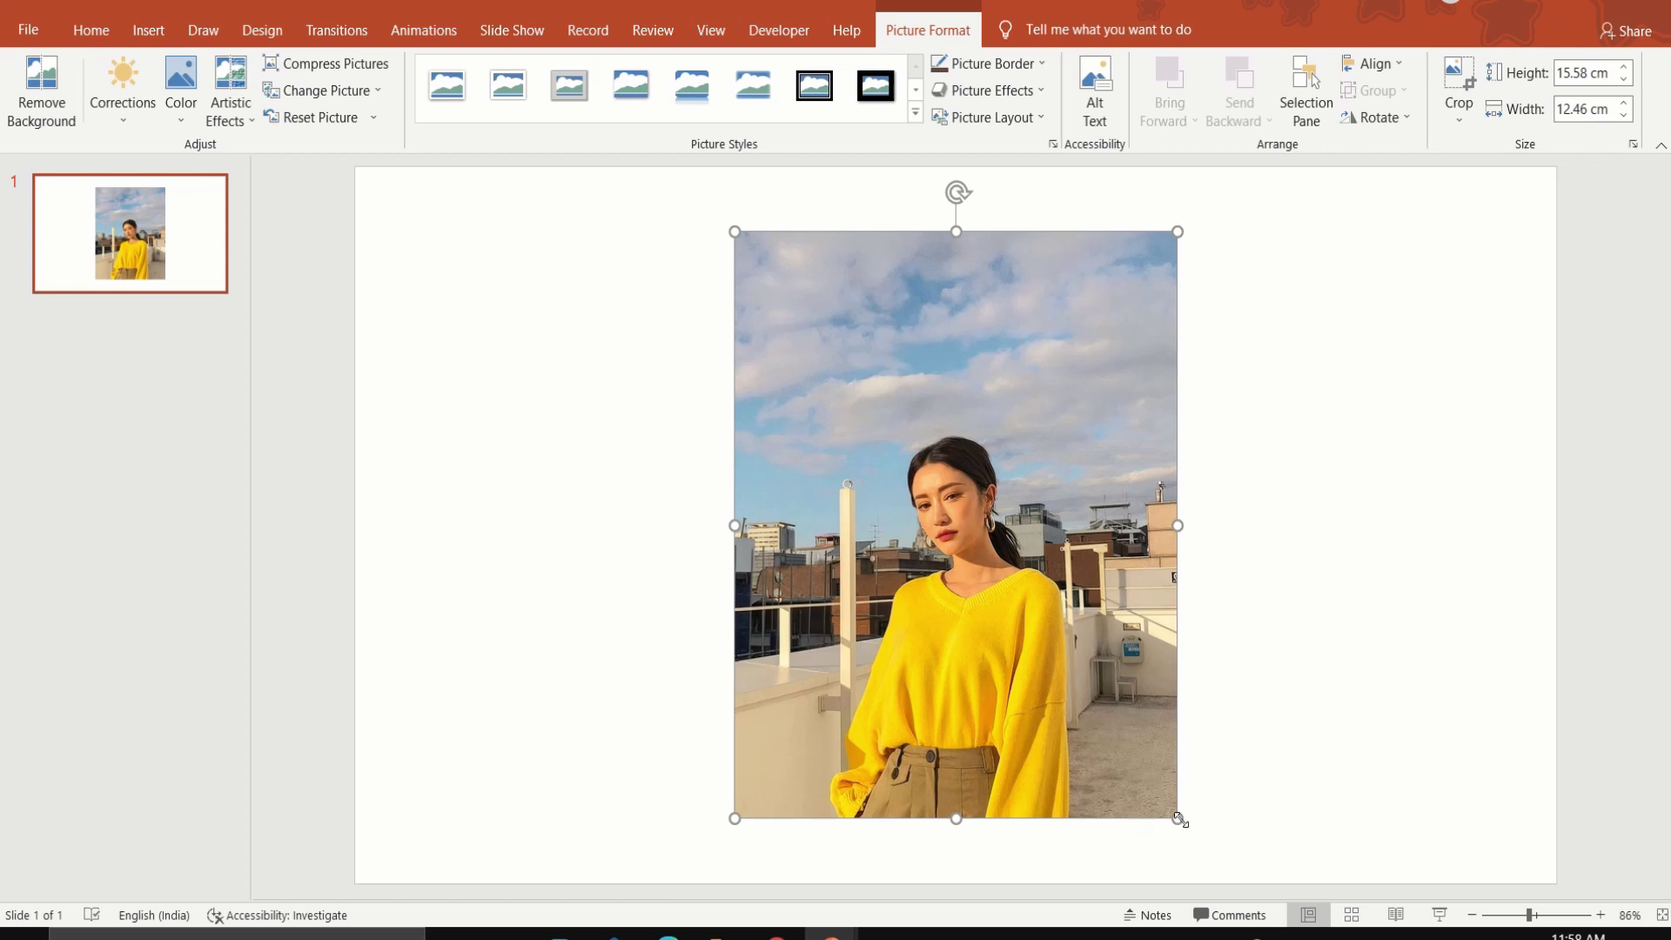
left_click_drag(1179, 819, 1228, 882)
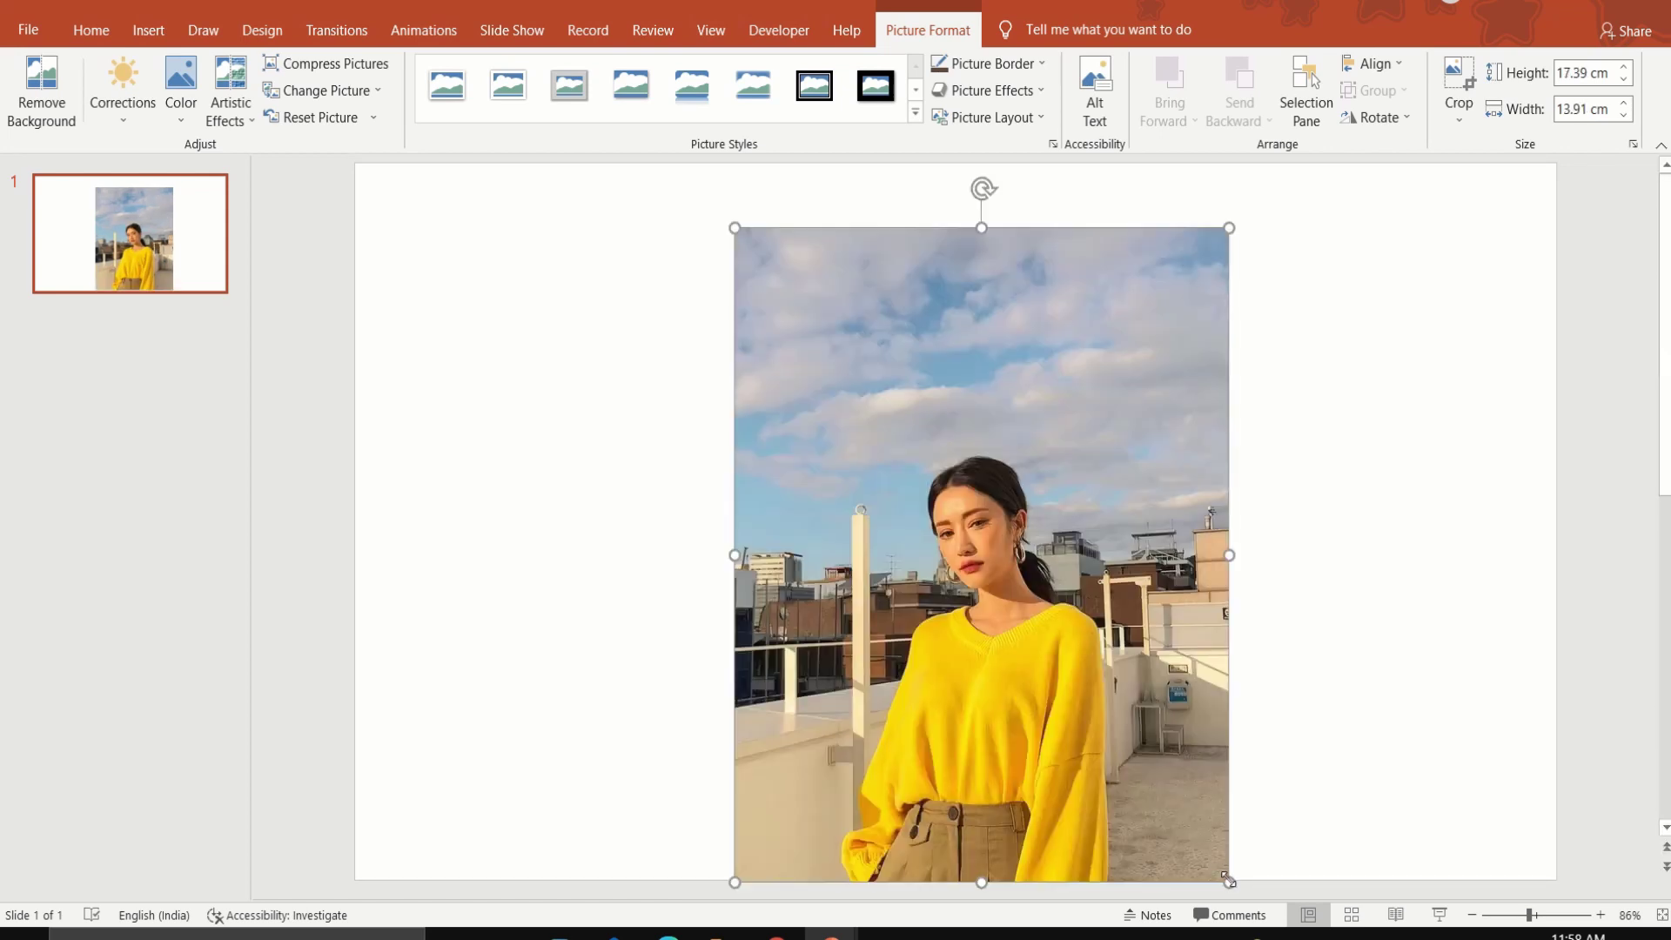
left_click(41, 97)
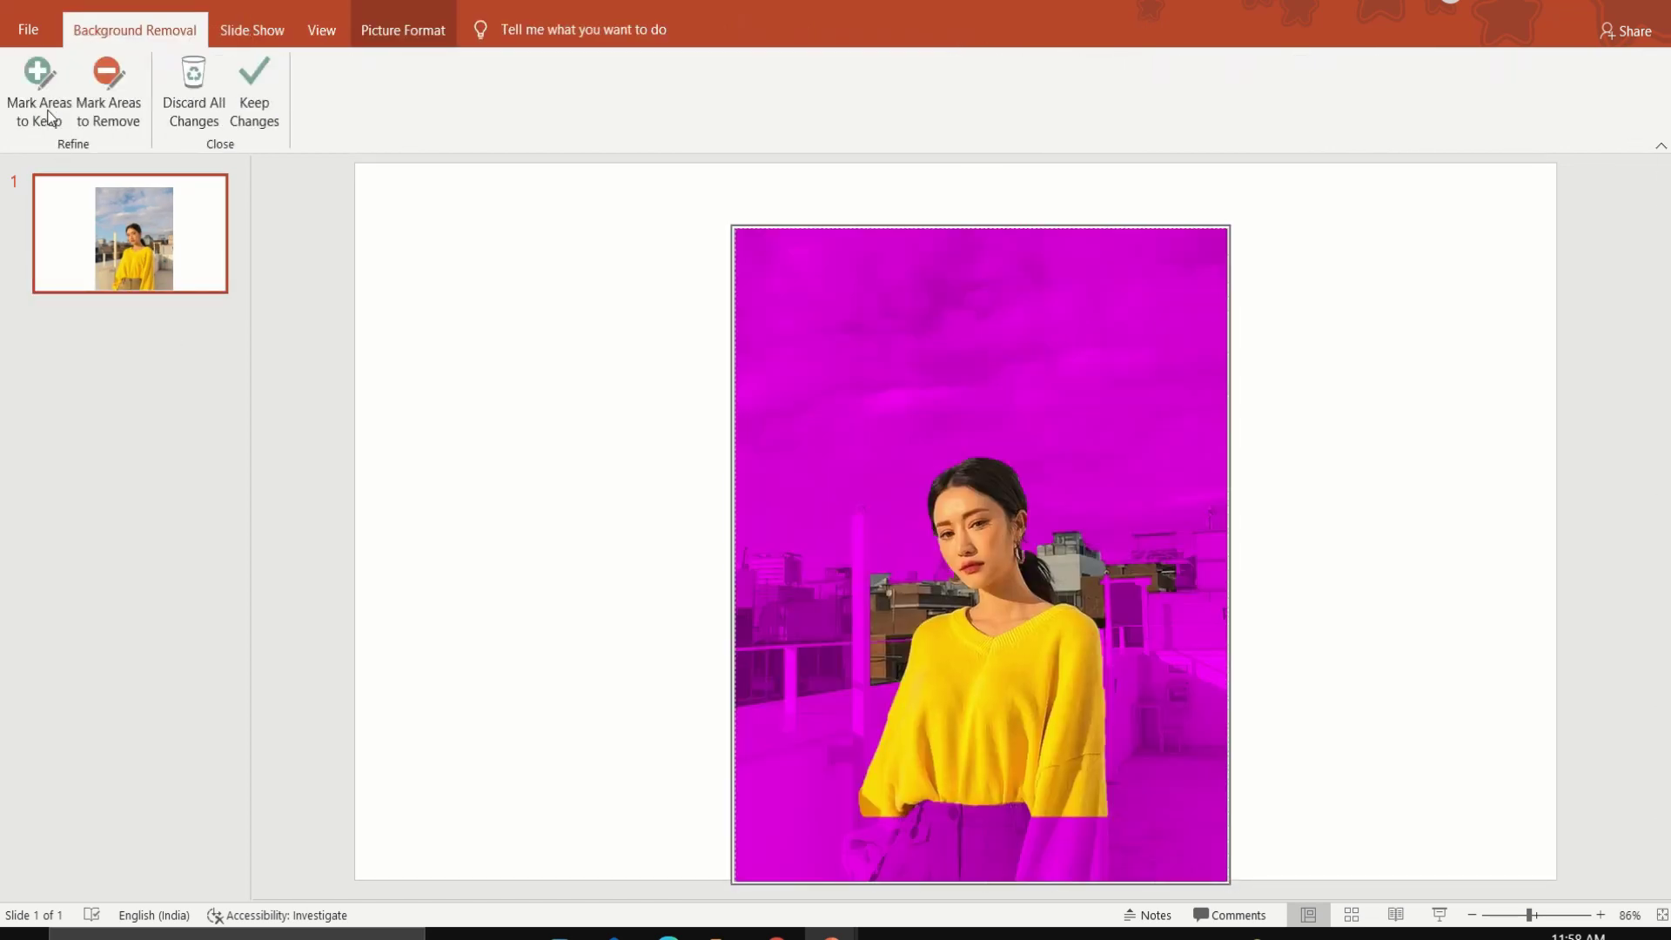
Mark the khaki trousers to keep, and the surrounding buildings and dark patch for removal
left_click(39, 91)
mouse_move(897, 849)
left_mouse_down()
mouse_move(1027, 849)
mouse_move(870, 871)
left_mouse_up()
left_click(108, 92)
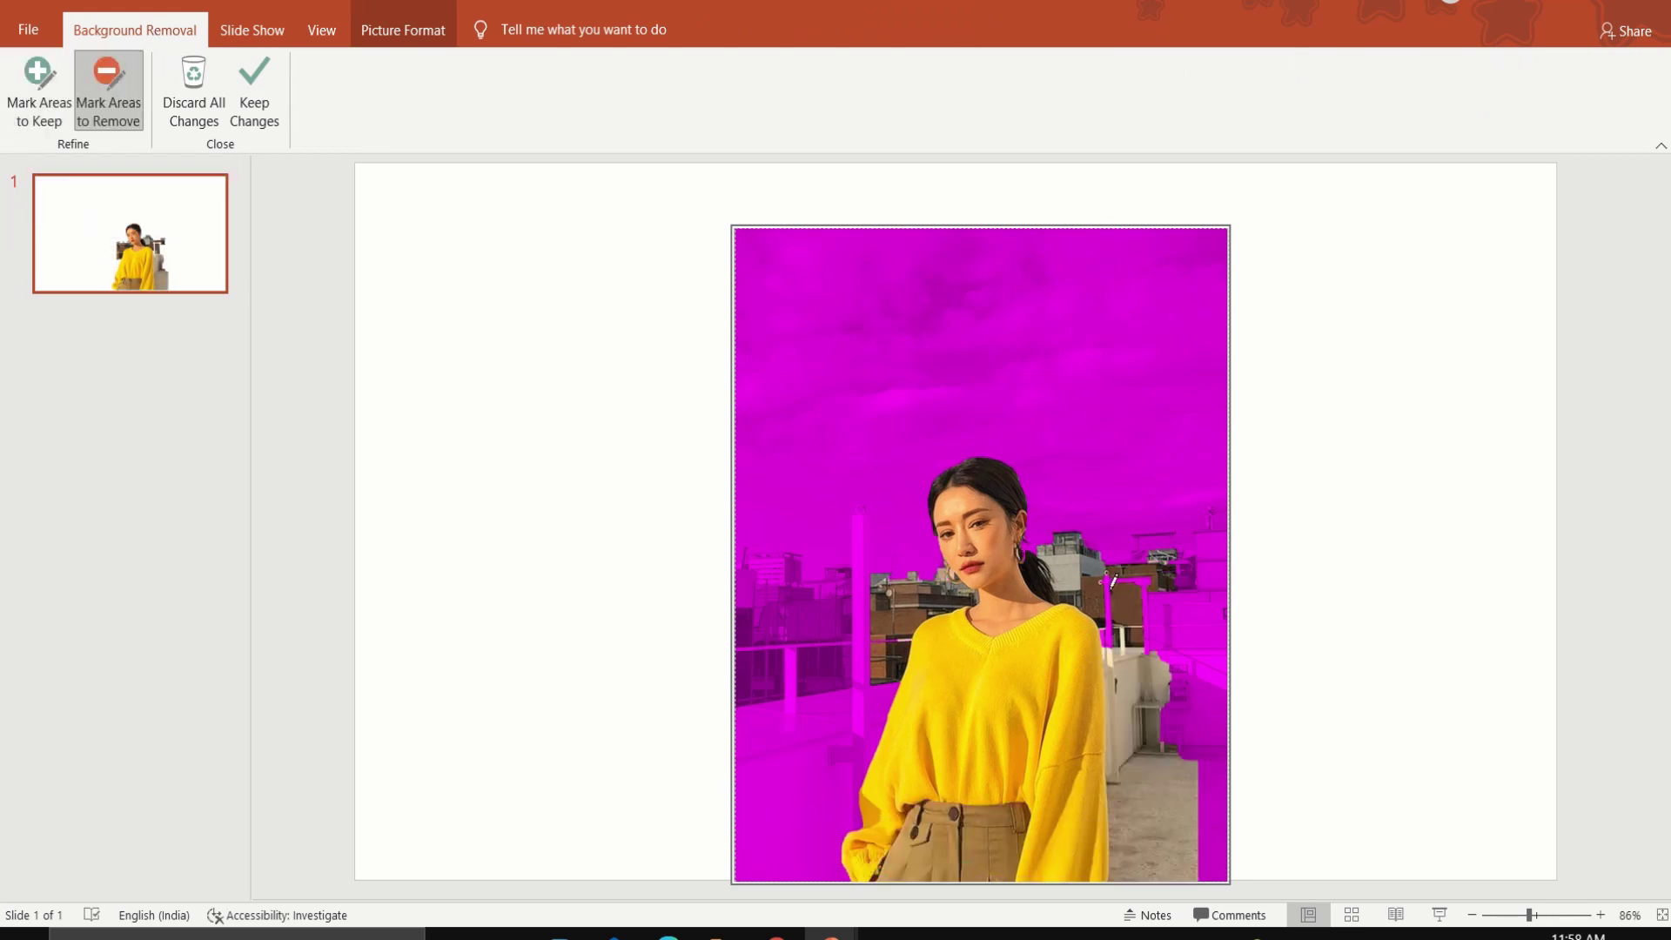
mouse_move(1113, 581)
left_mouse_down()
mouse_move(1140, 644)
mouse_move(1115, 673)
left_mouse_up()
left_click_drag(934, 585, 949, 585)
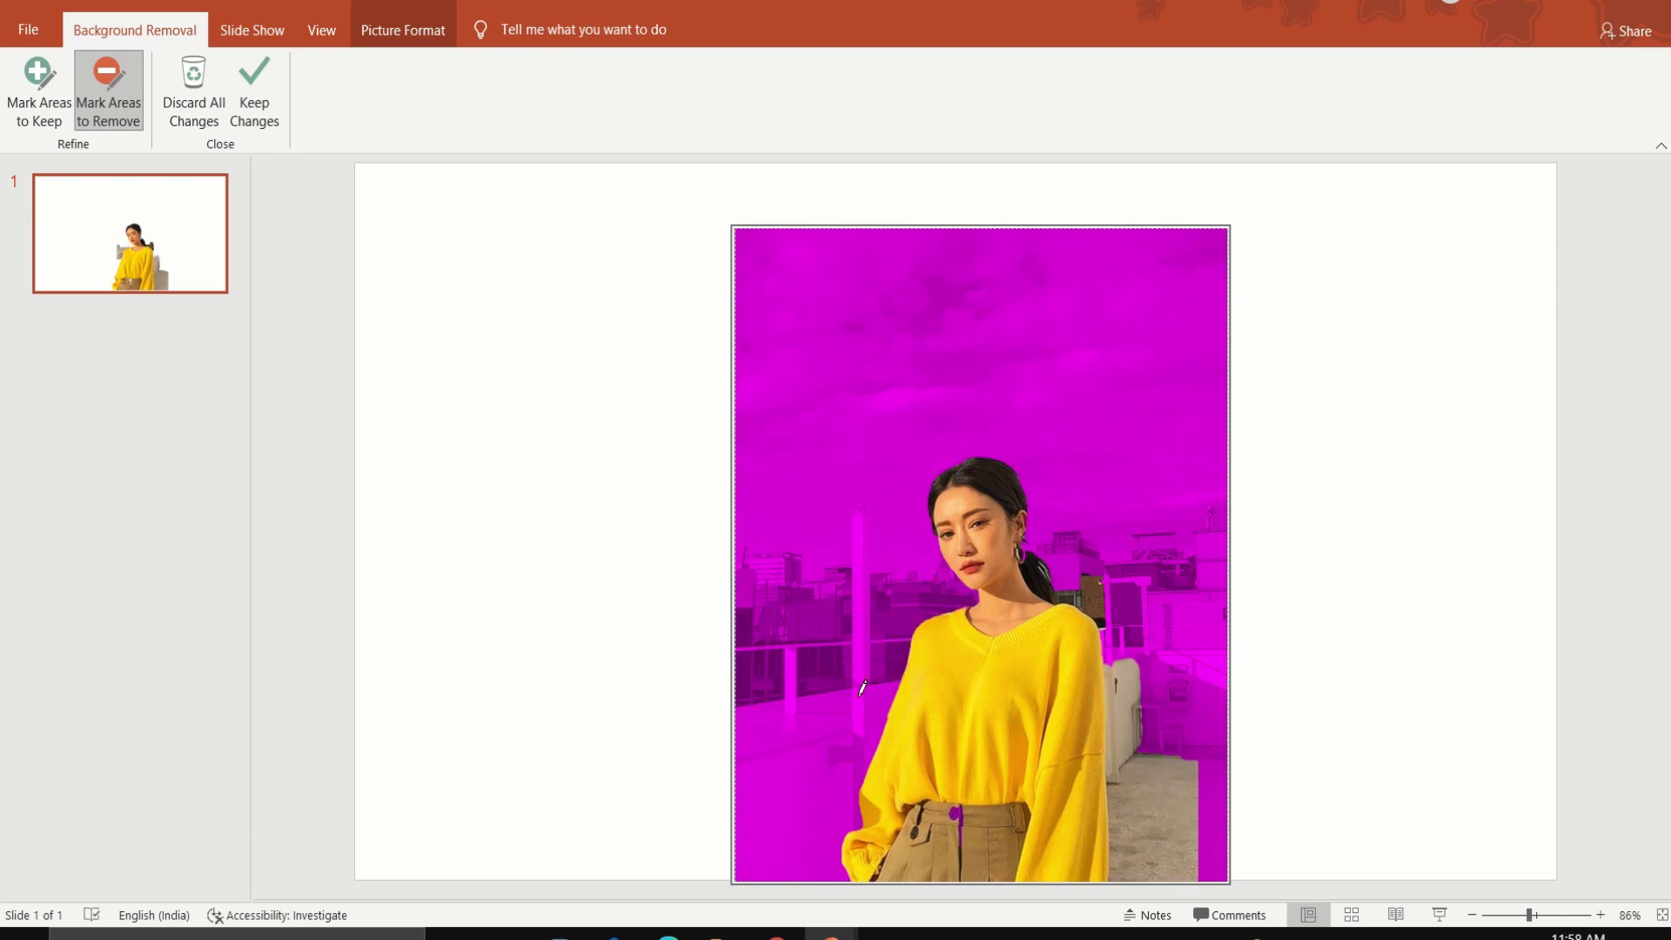
left_click_drag(1131, 718, 1166, 840)
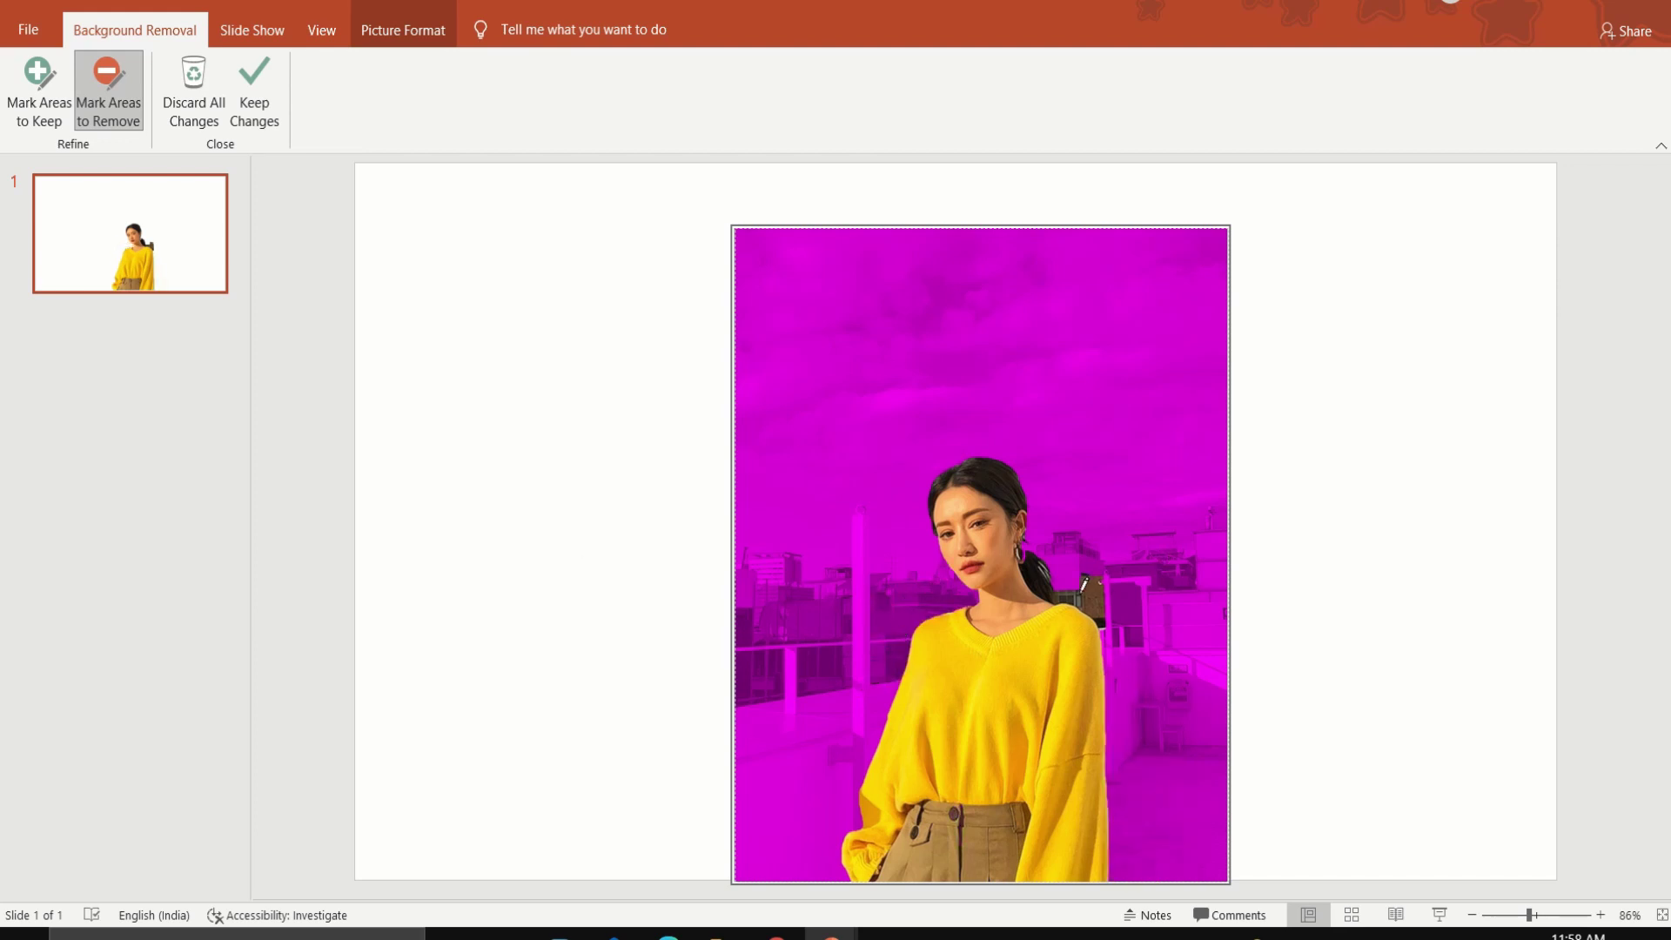
left_click_drag(1083, 581, 1116, 604)
Keep the background removal, then enlarge the cut-out and move it toward the slide's left
left_click(690, 780)
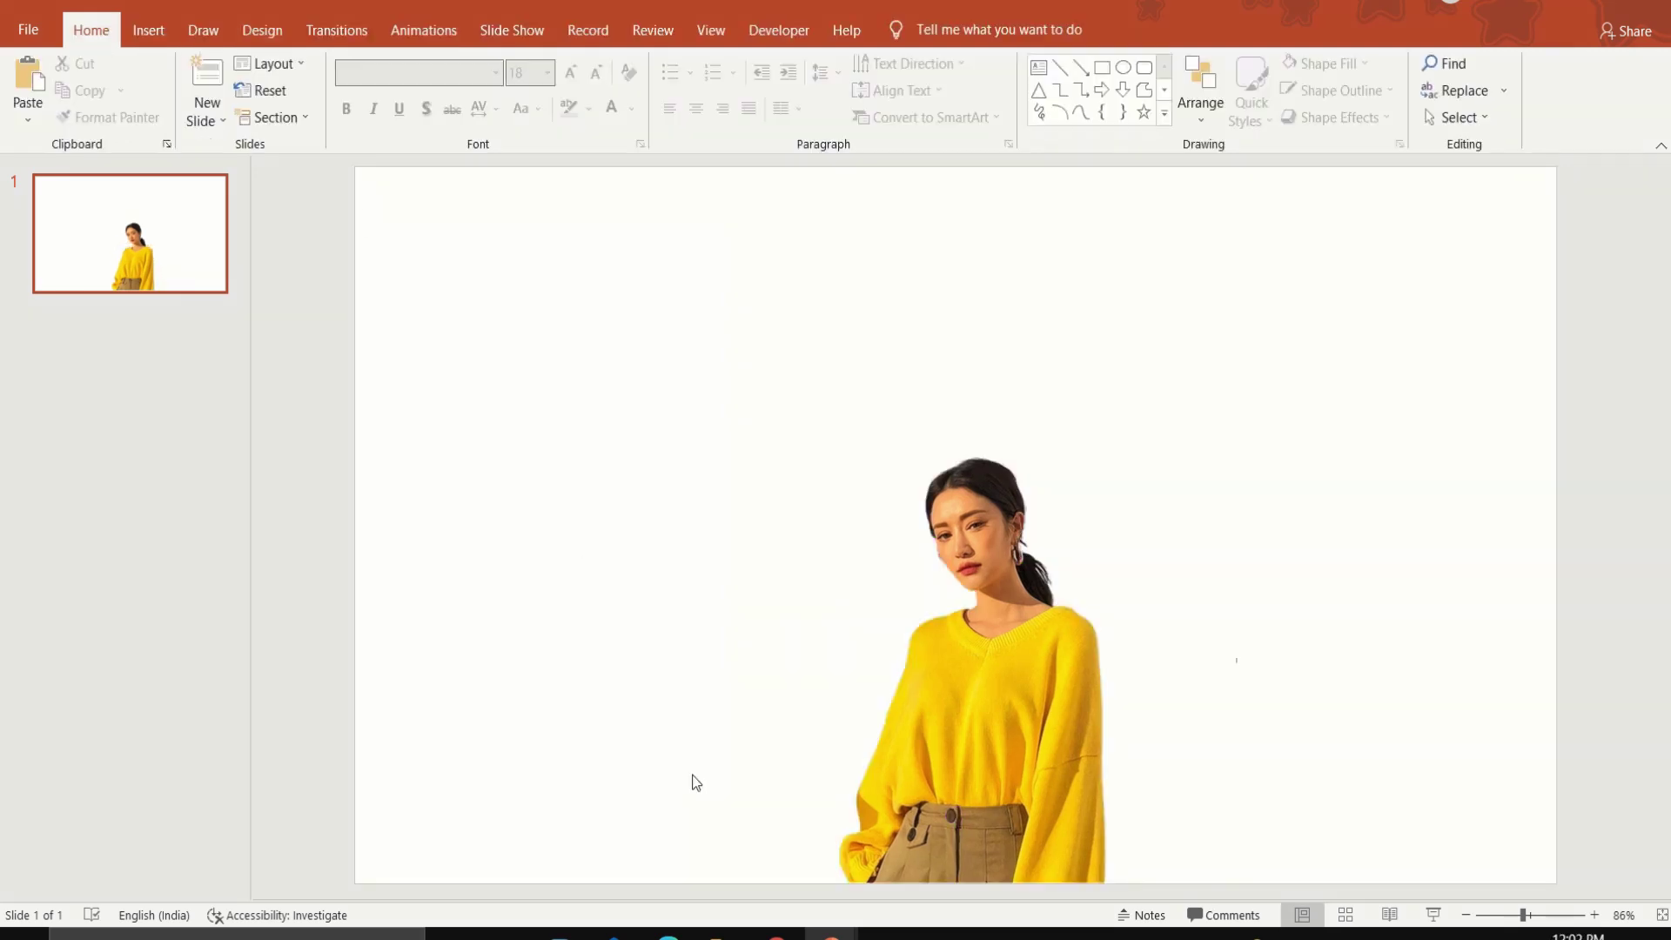
left_click(1099, 457)
left_click_drag(1104, 451, 1204, 295)
left_click_drag(1093, 597, 983, 662)
scroll(983, 662, "up", 5, "ctrl")
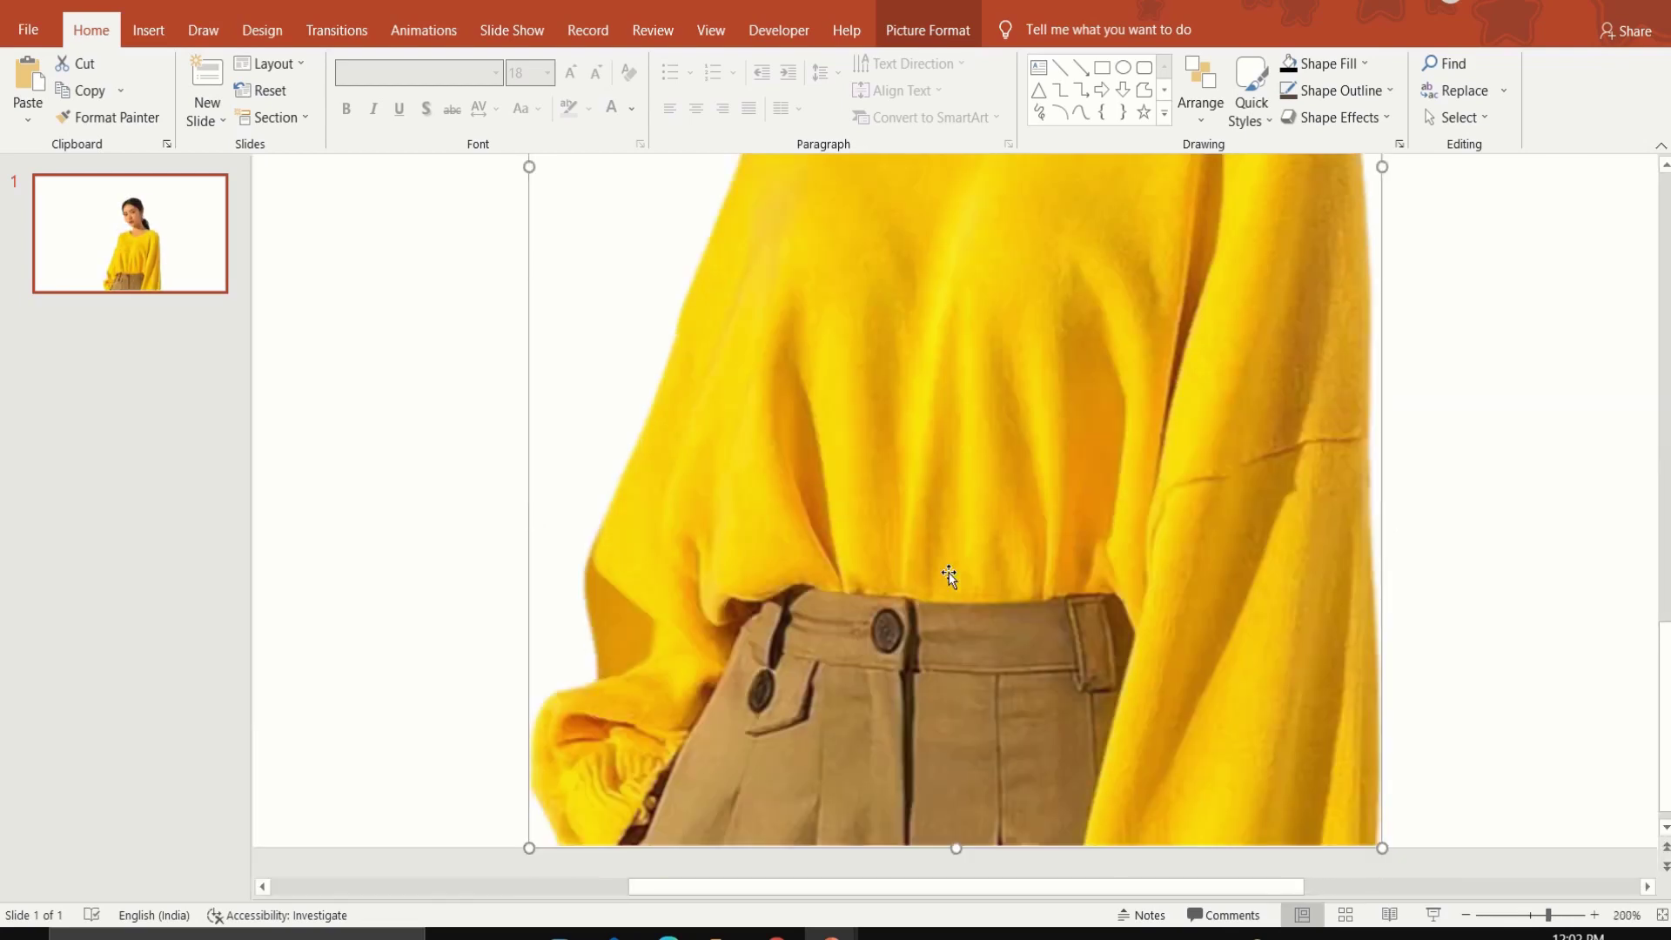
Trace the sweater's left shoulder and shoulder line with Scribble strokes
left_click(1038, 113)
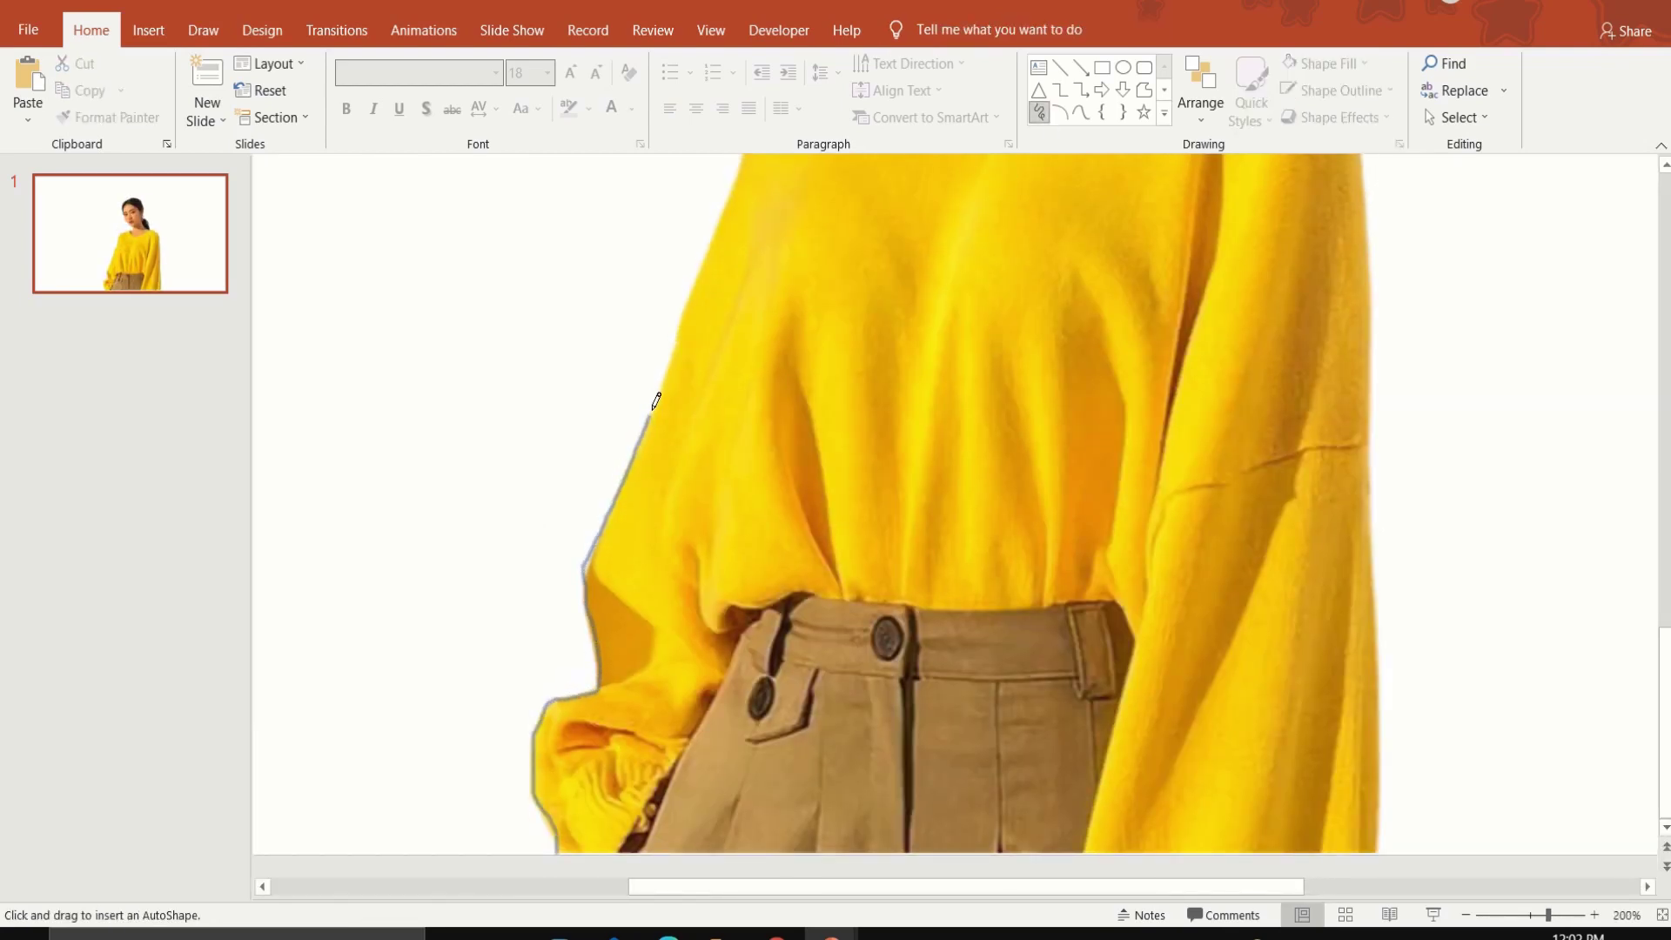
left_click_drag(743, 157, 743, 157)
scroll(848, 395, "up", 4)
scroll(847, 395, "up", 1)
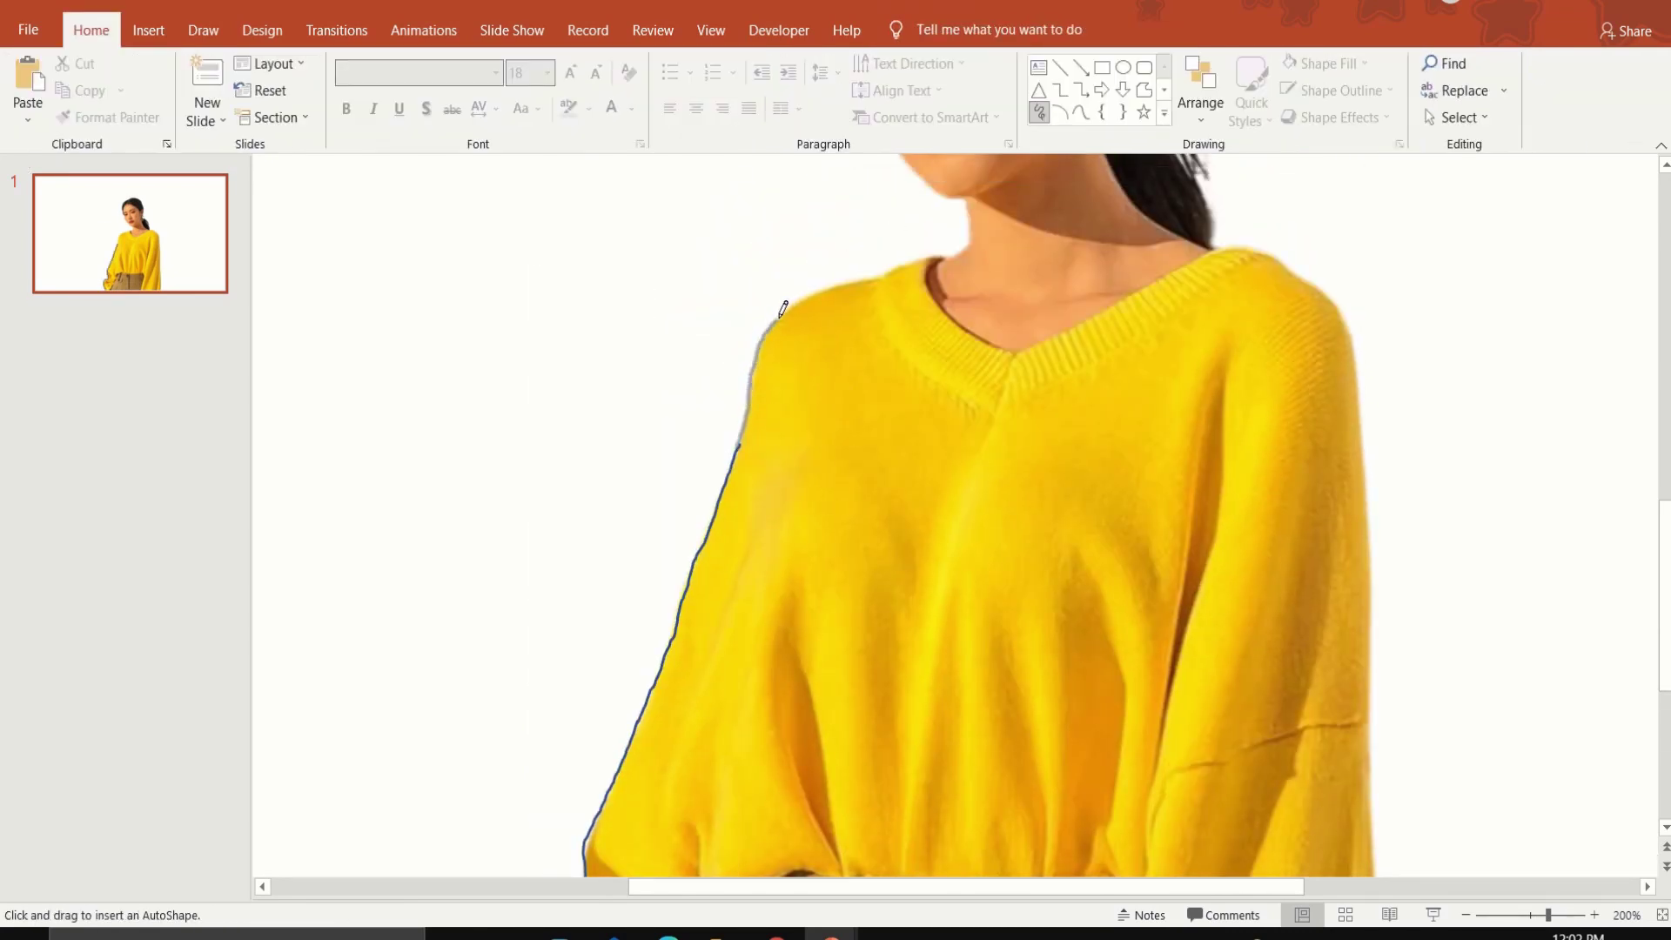
left_click_drag(942, 247, 942, 246)
scroll(1033, 275, "up", 5, "ctrl")
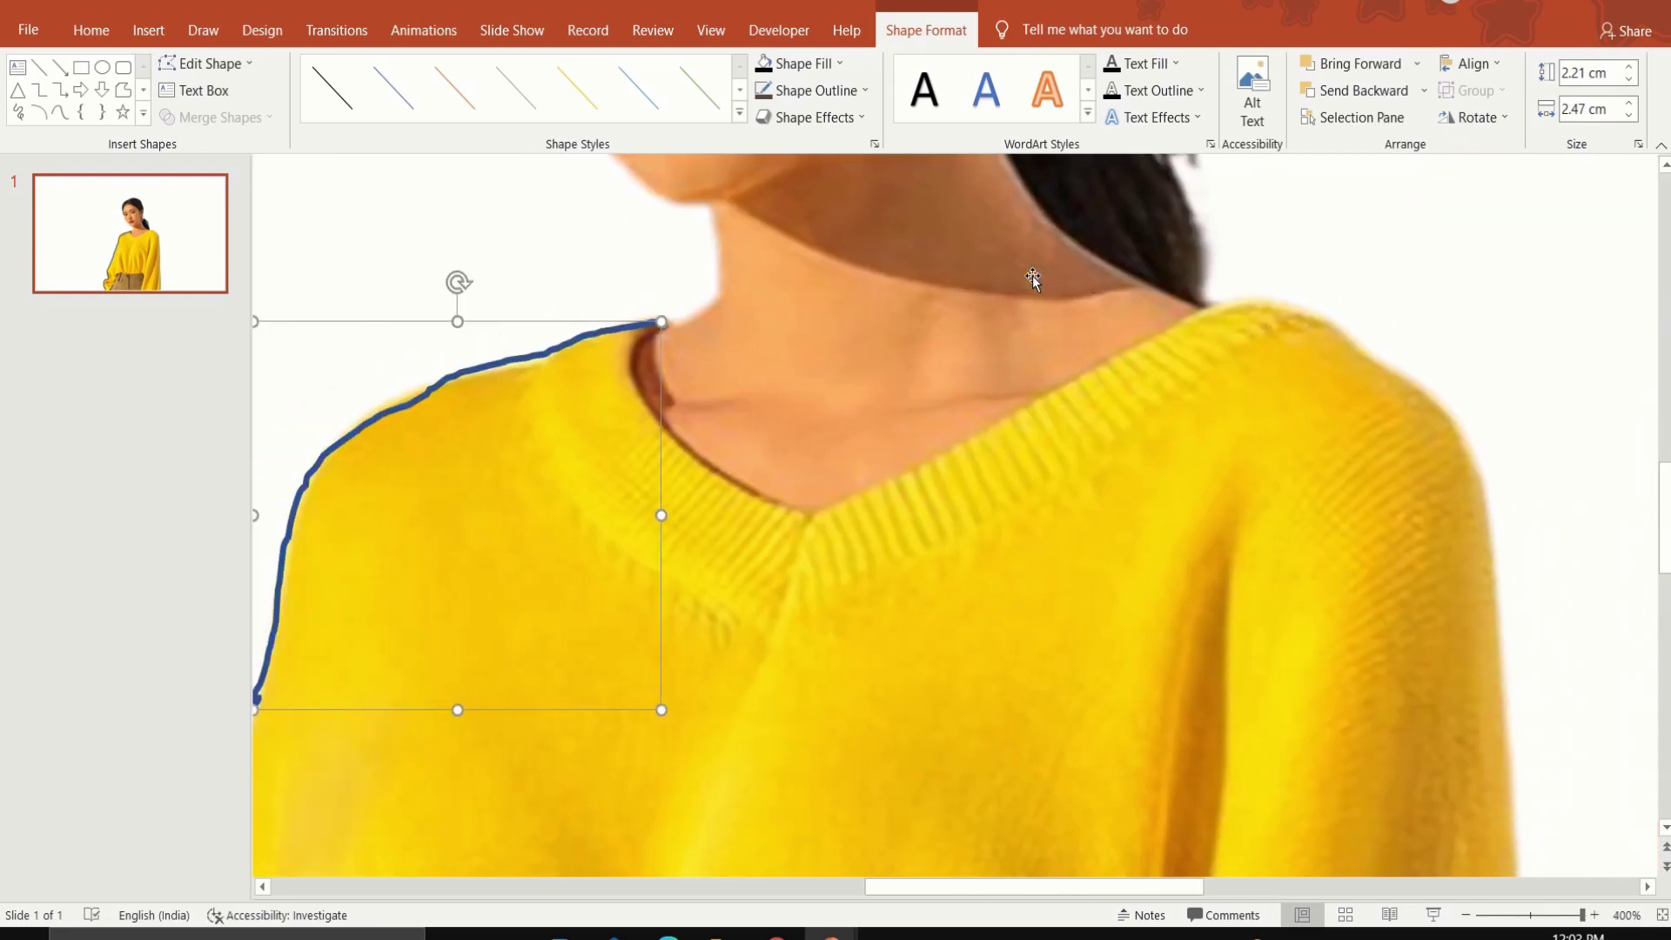
mouse_move(658, 319)
left_mouse_down()
mouse_move(809, 513)
mouse_move(1049, 387)
mouse_move(1326, 324)
left_mouse_up()
Trace the sweater's V-neckline and its right shoulder edge
left_click(18, 112)
left_click(21, 111)
left_click_drag(540, 357, 782, 636)
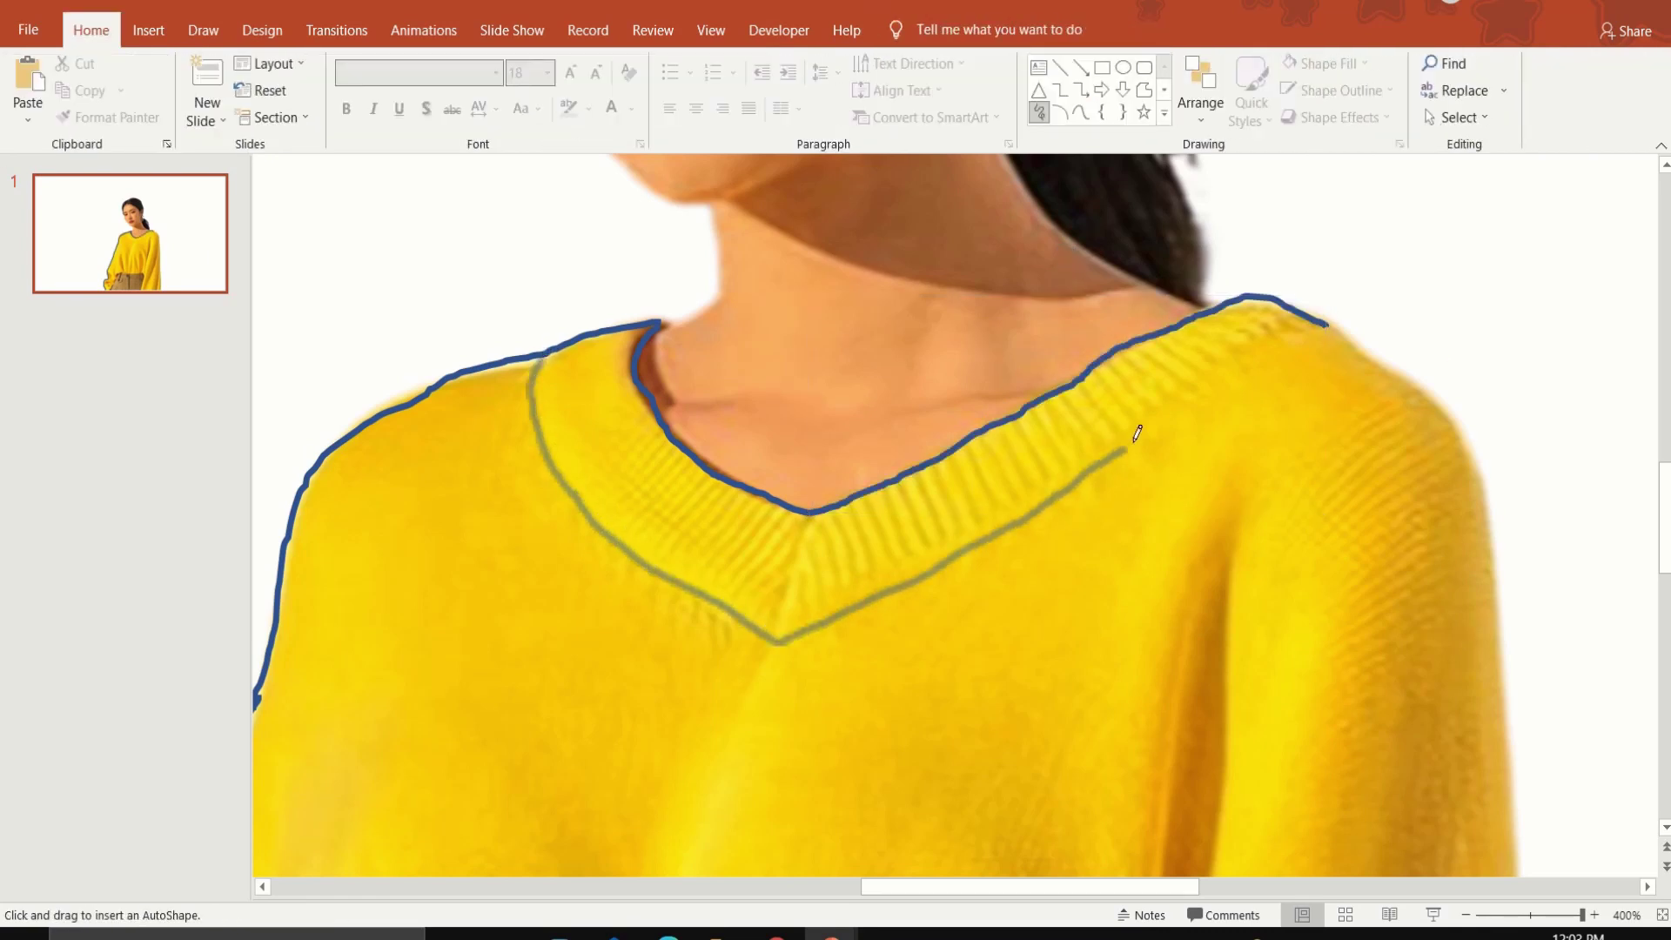
left_click_drag(782, 633, 1327, 324)
left_click(18, 111)
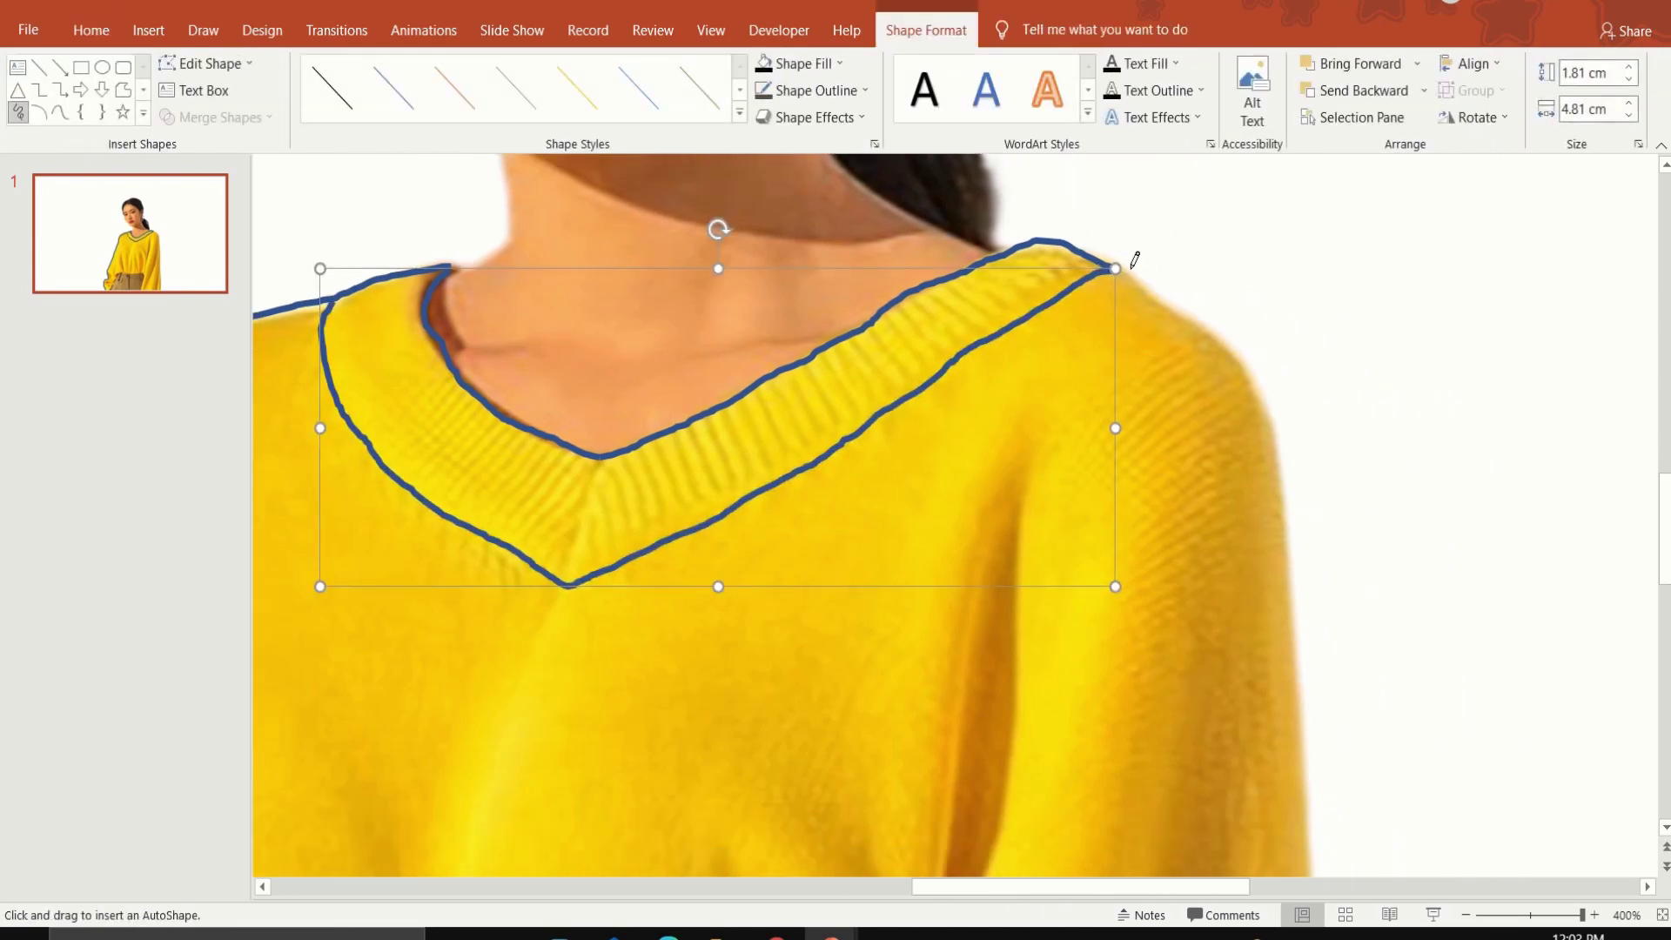
mouse_move(1130, 263)
left_mouse_down()
mouse_move(1242, 344)
mouse_move(1324, 870)
left_mouse_up()
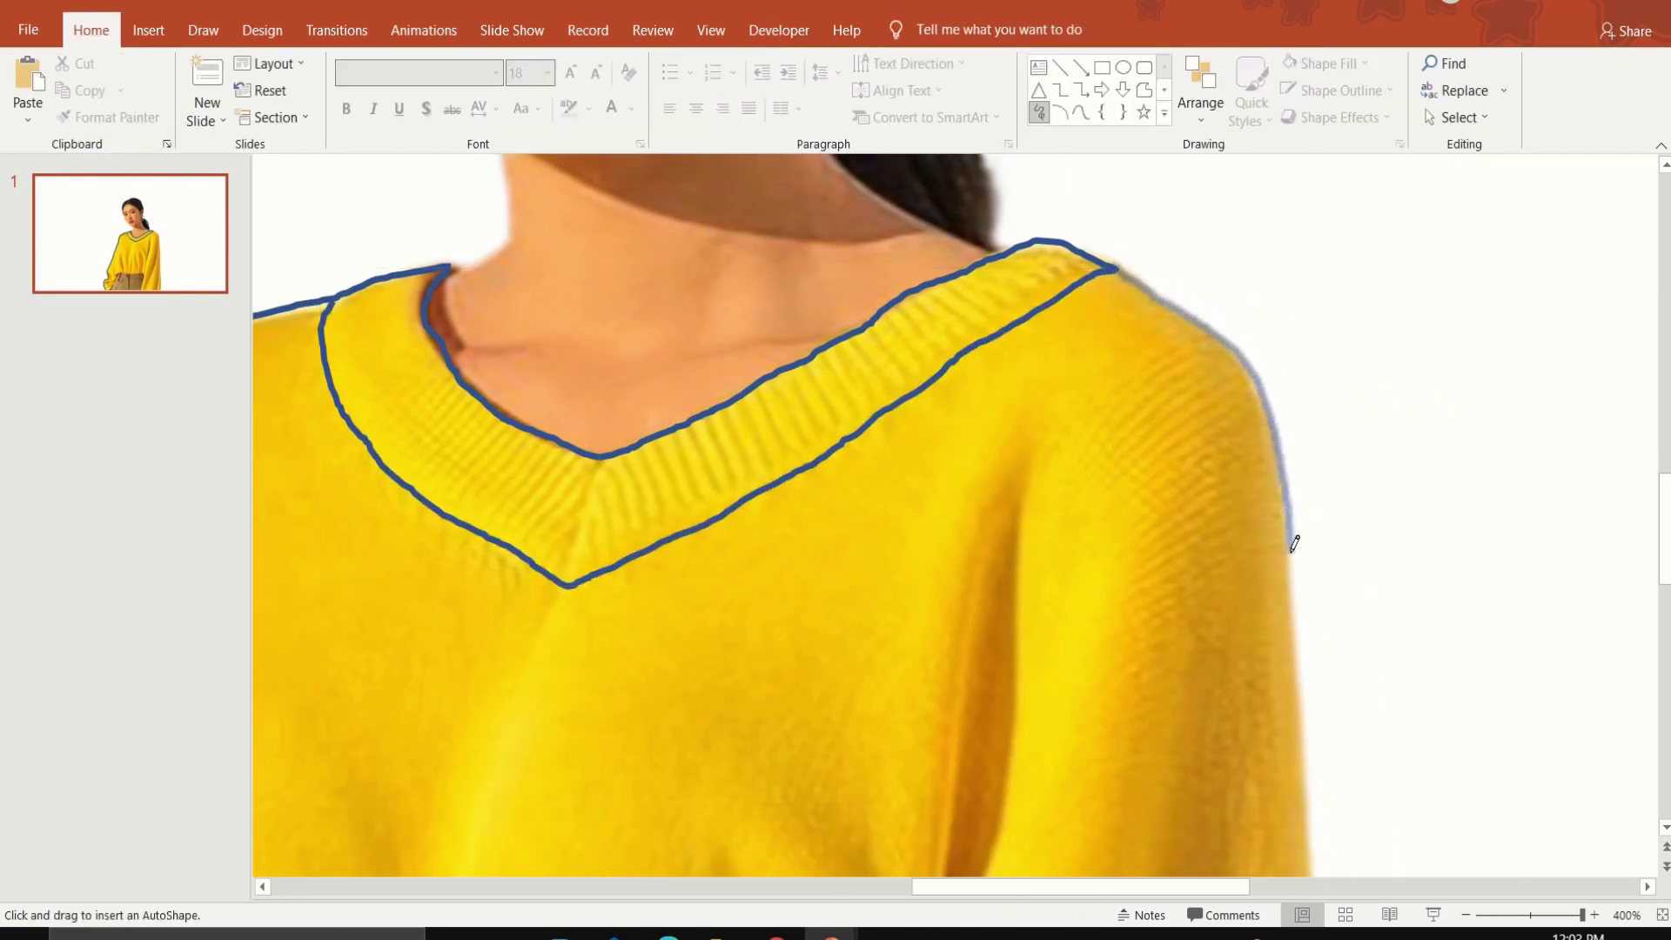
Trace the right sleeve edge down to the waist
scroll(989, 567, "down", 3, "ctrl")
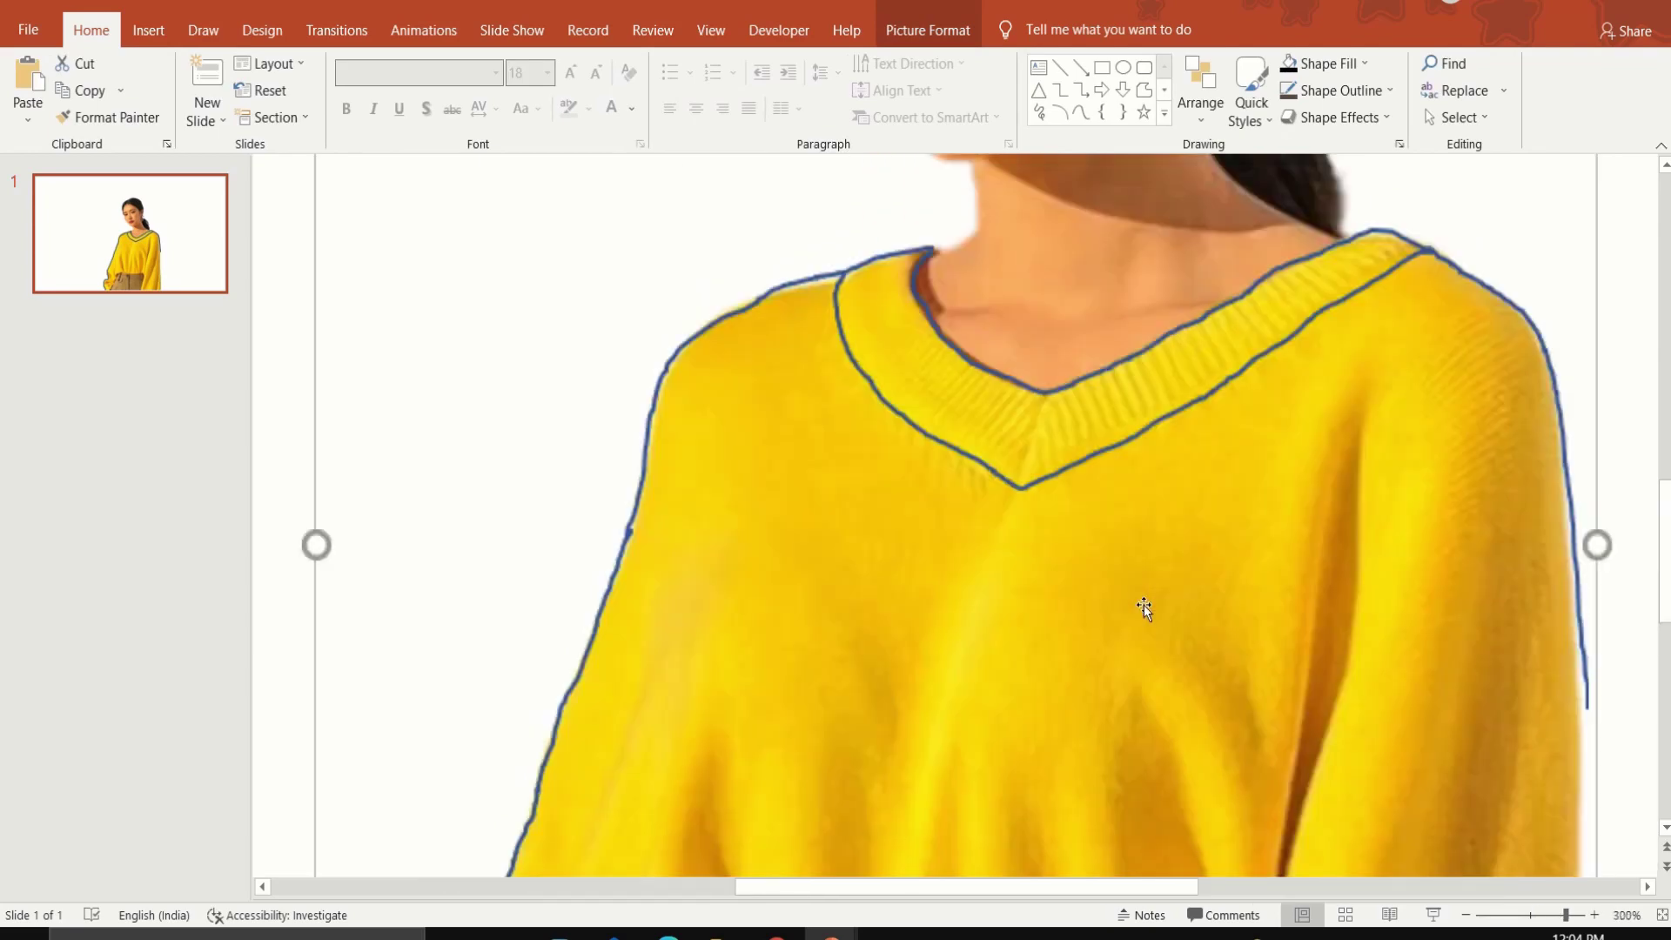
scroll(1144, 604, "down", 5)
left_click_drag(1245, 231, 1251, 873)
scroll(1161, 598, "down", 3)
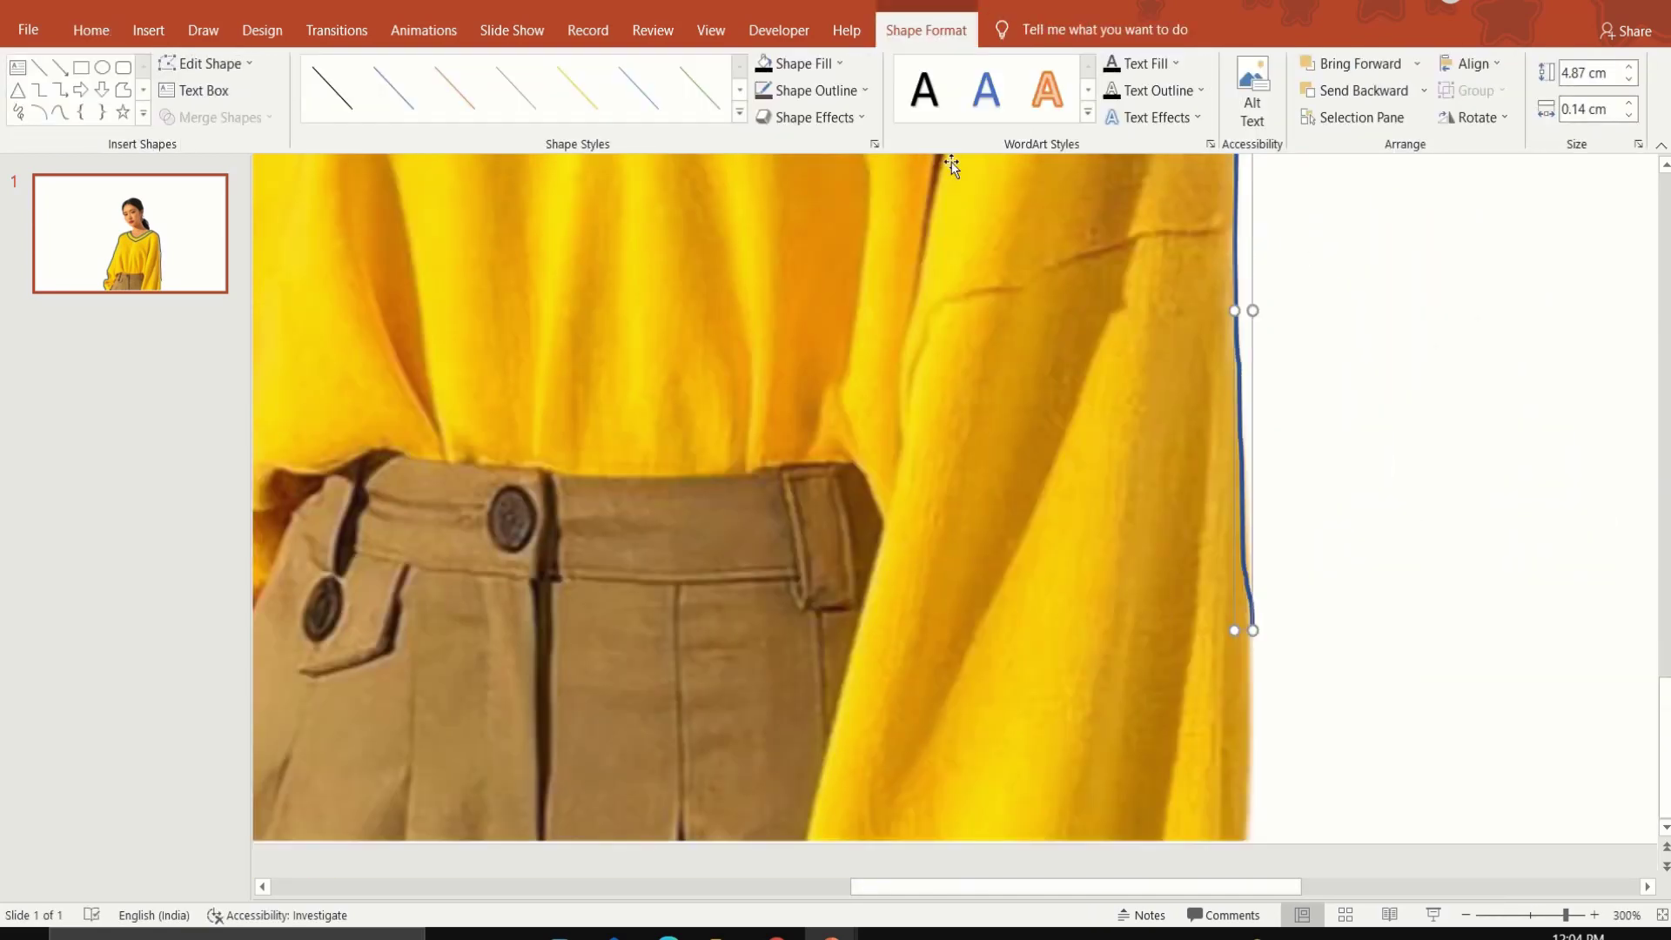
left_click(18, 111)
left_click_drag(1256, 623, 1253, 842)
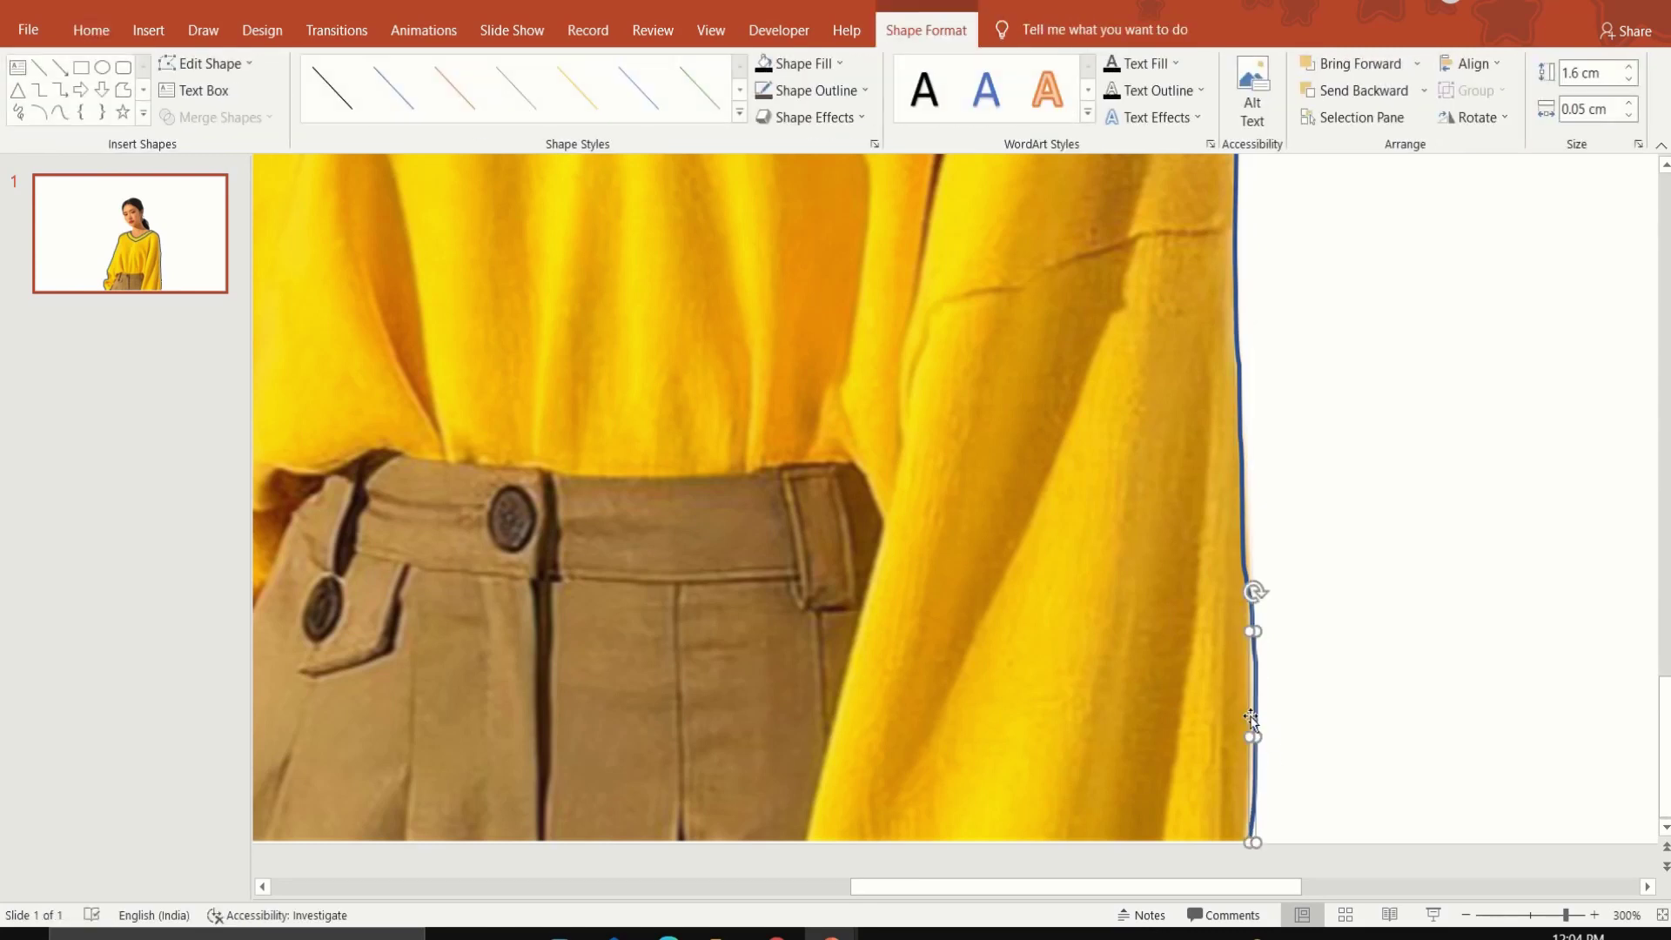
scroll(957, 672, "down", 5)
left_click(19, 111)
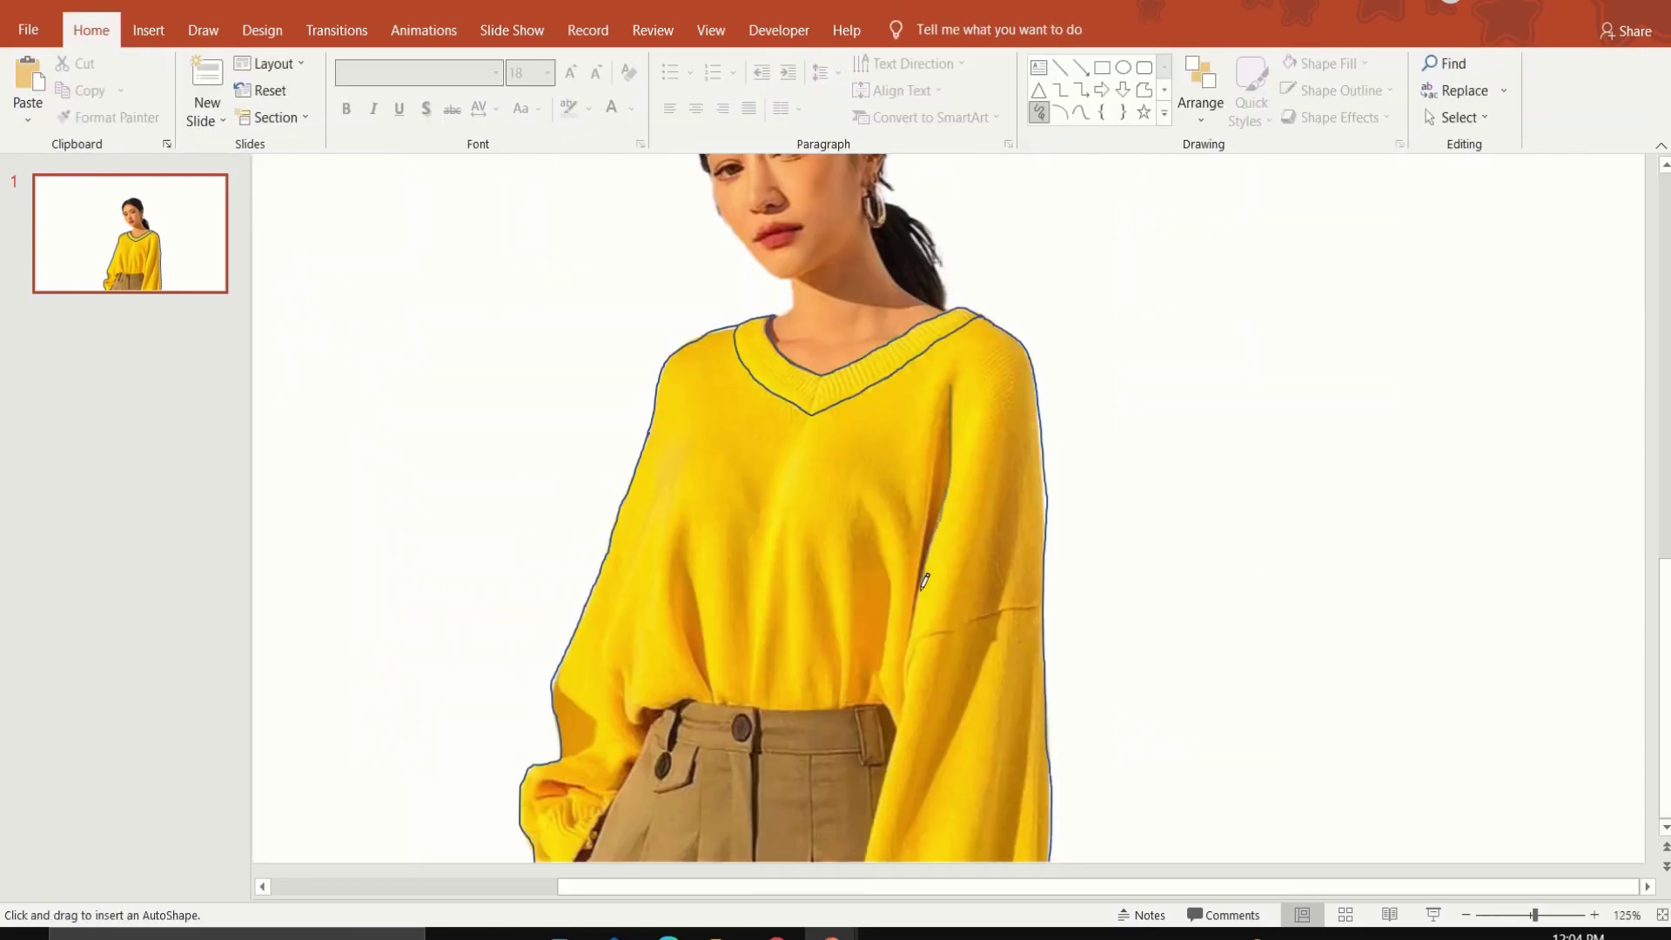
Draw five vertical fold strokes across the sweater's front
left_click_drag(925, 581, 916, 623)
left_click_drag(678, 560, 709, 694)
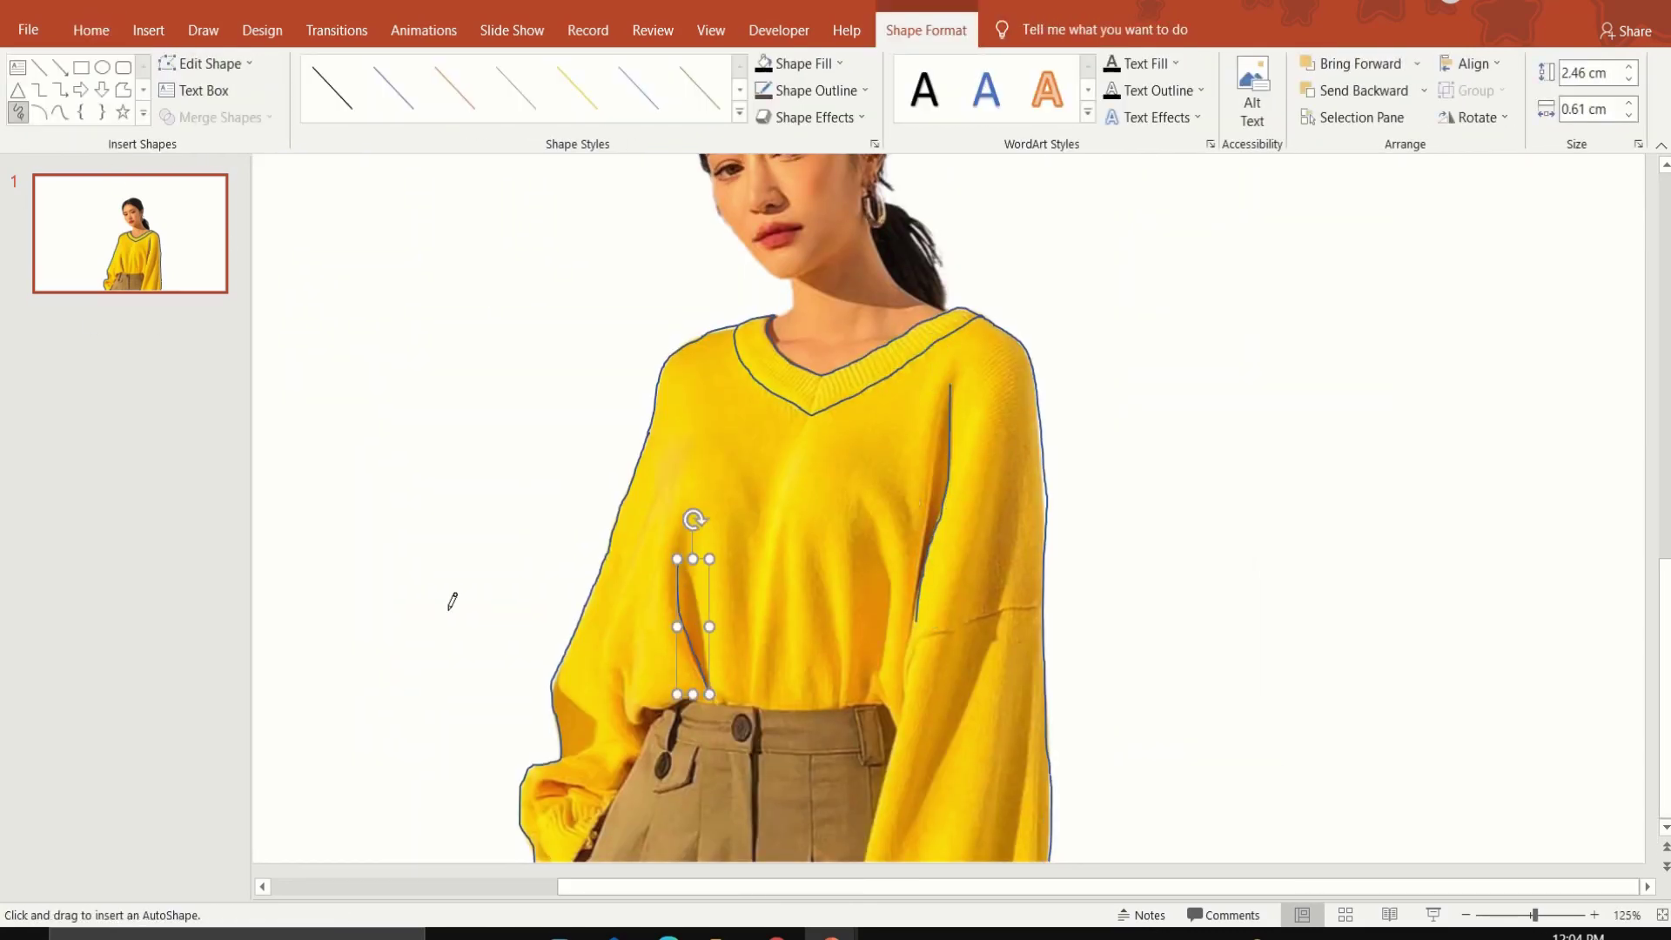
left_click(19, 111)
left_click_drag(773, 557, 757, 697)
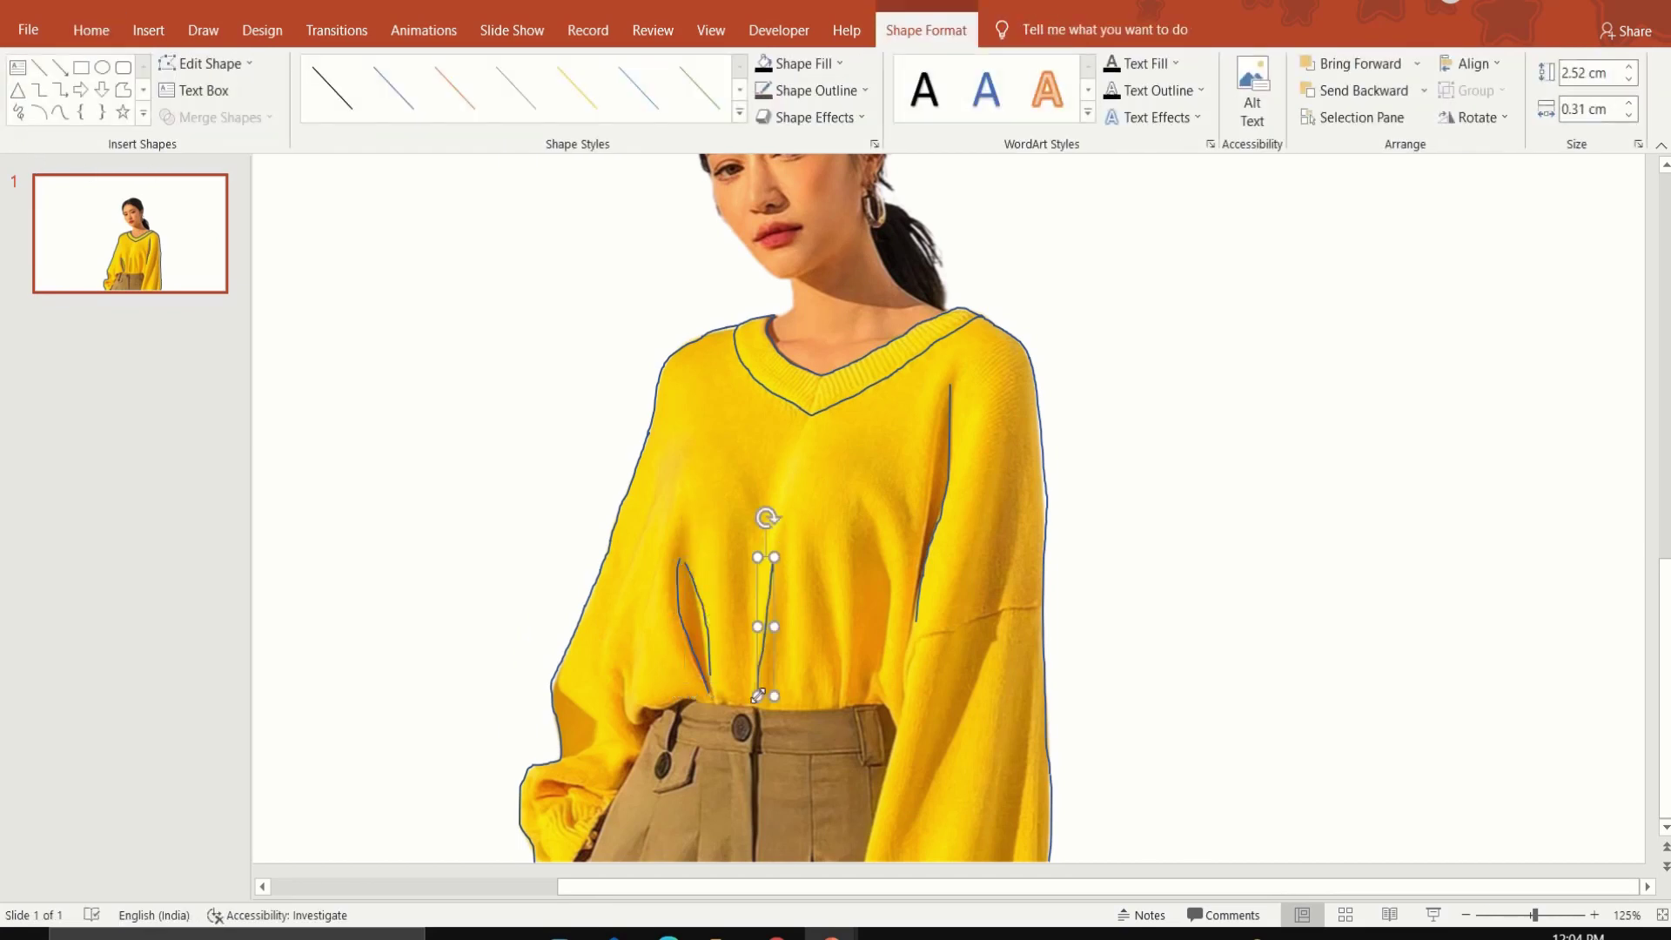
left_click_drag(819, 554, 841, 705)
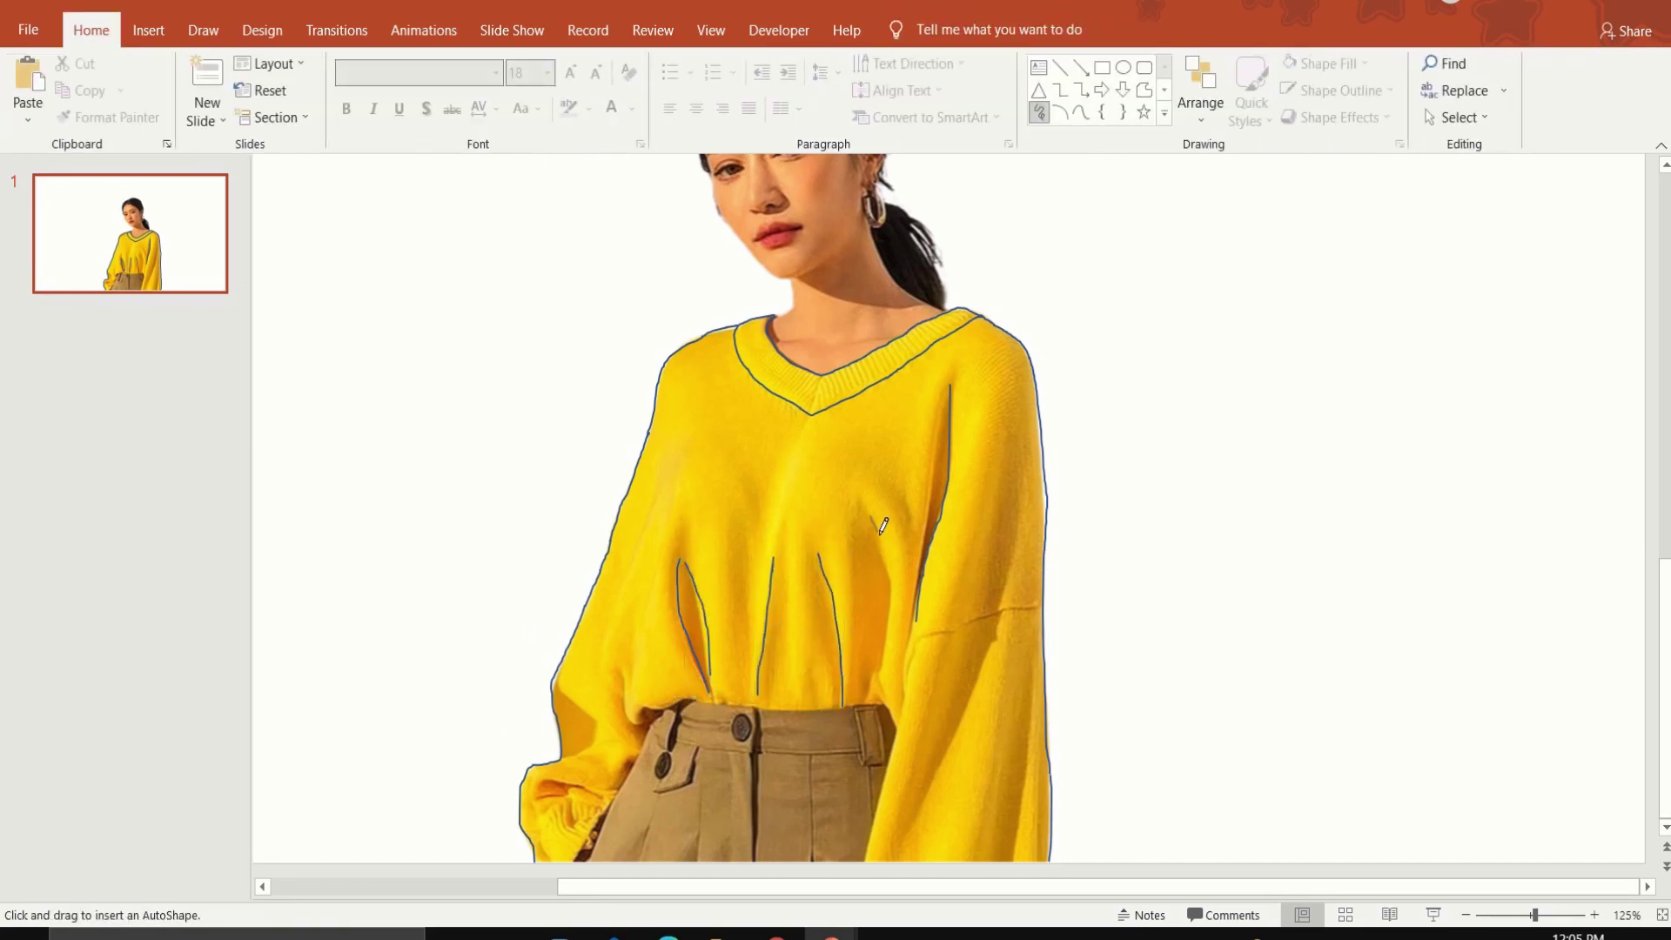
left_click_drag(879, 526, 877, 688)
Sketch the left cuff's gathered edge and outline the cuff
left_click_drag(566, 694, 590, 802)
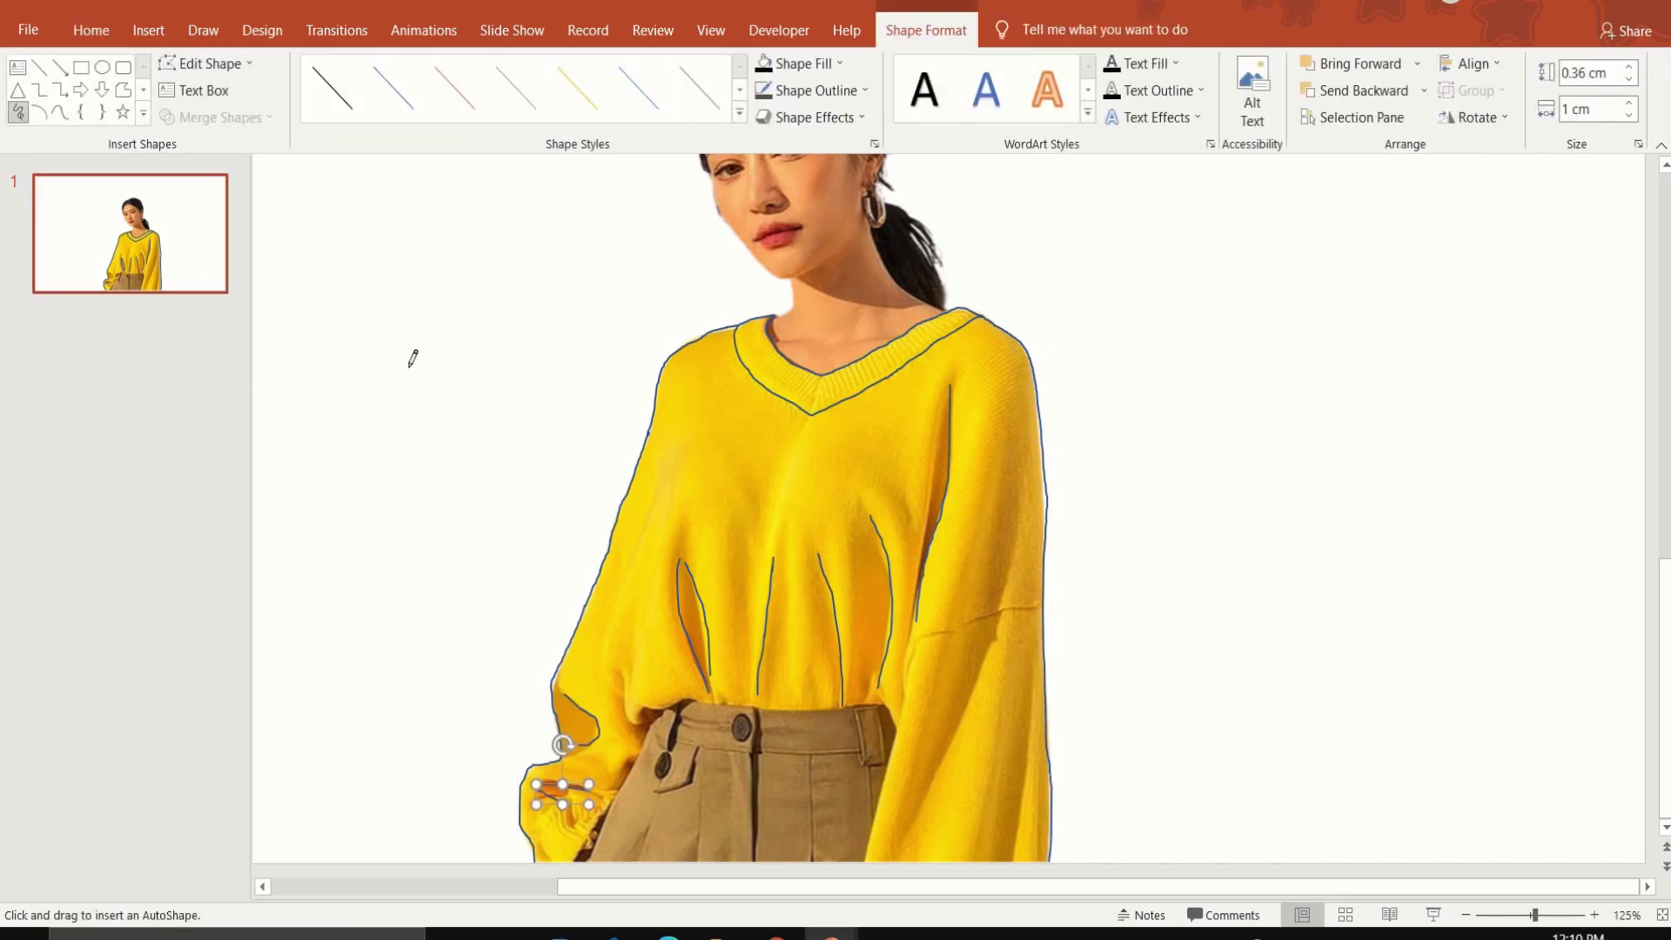
left_click_drag(623, 648, 654, 696)
scroll(814, 750, "up", 5, "ctrl")
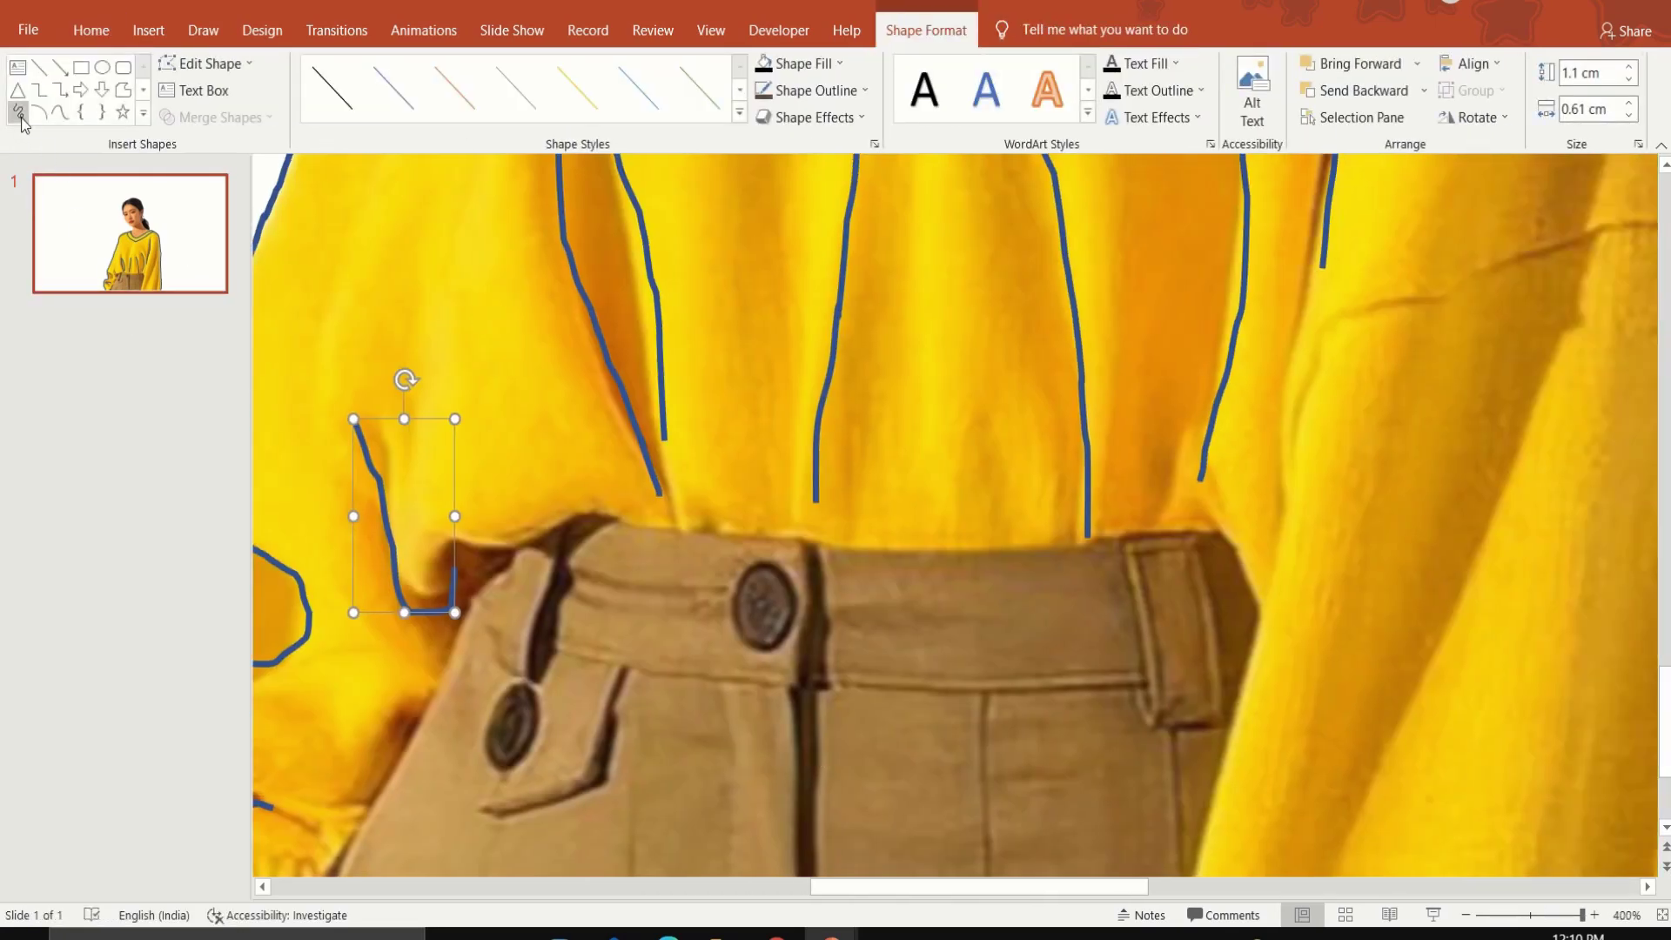
Trace the trousers' waistband edges, right hip and right belt loop
left_click(19, 114)
left_click_drag(457, 546, 1100, 536)
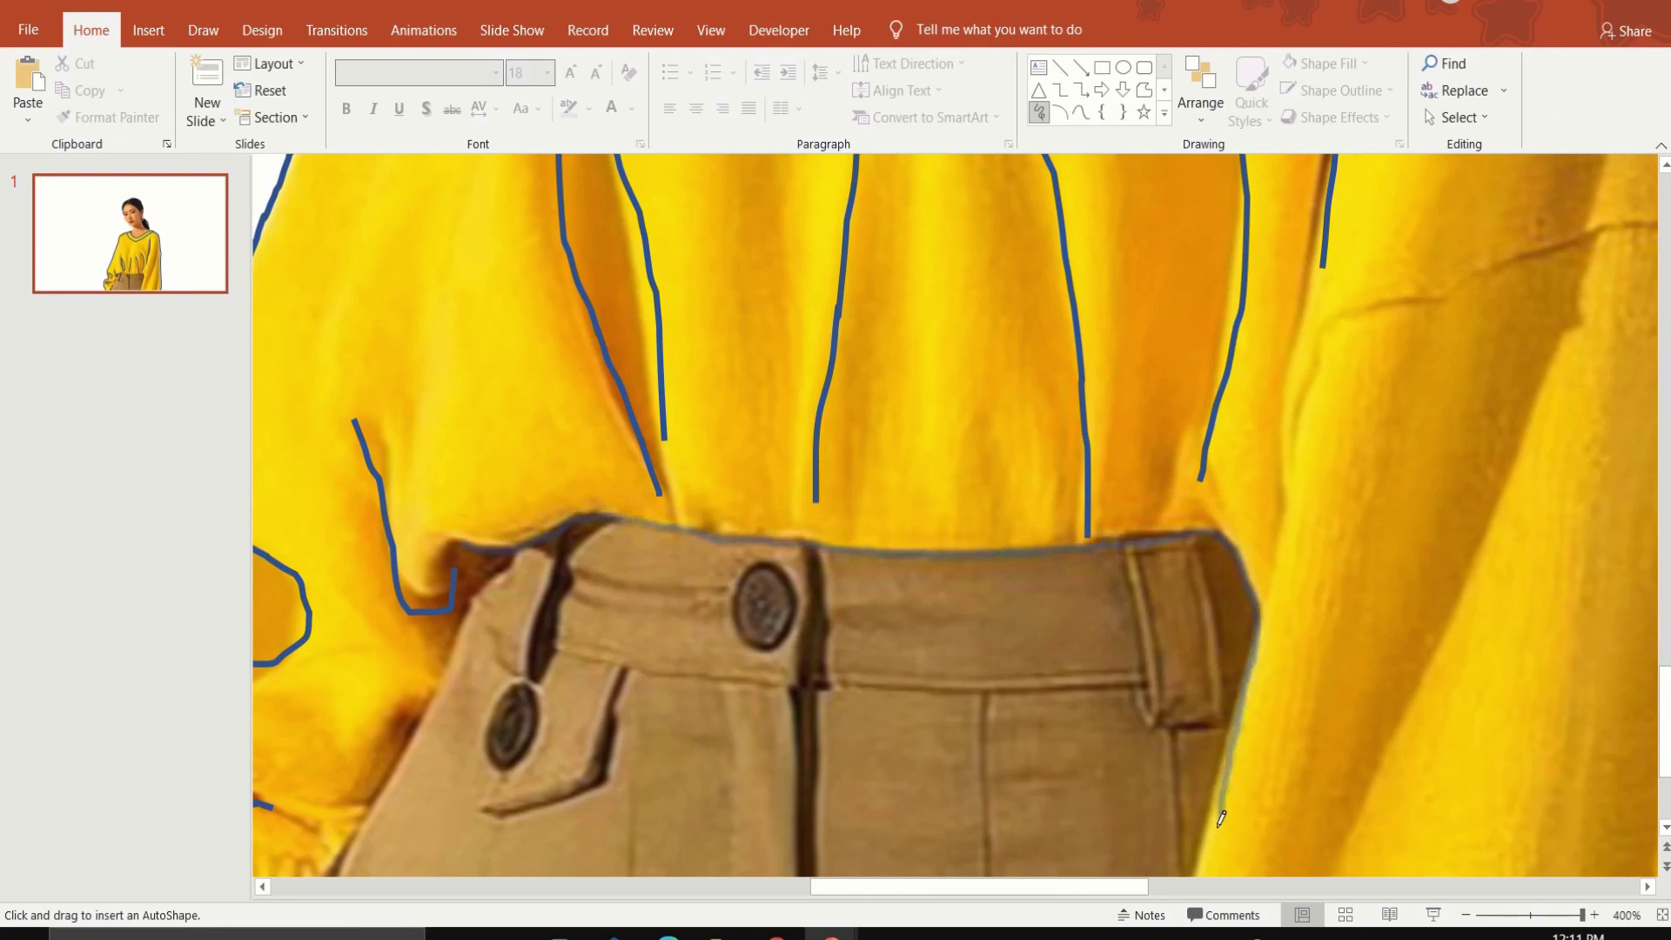
left_click_drag(1257, 641, 1205, 866)
left_click(19, 114)
left_click_drag(1203, 664, 1164, 827)
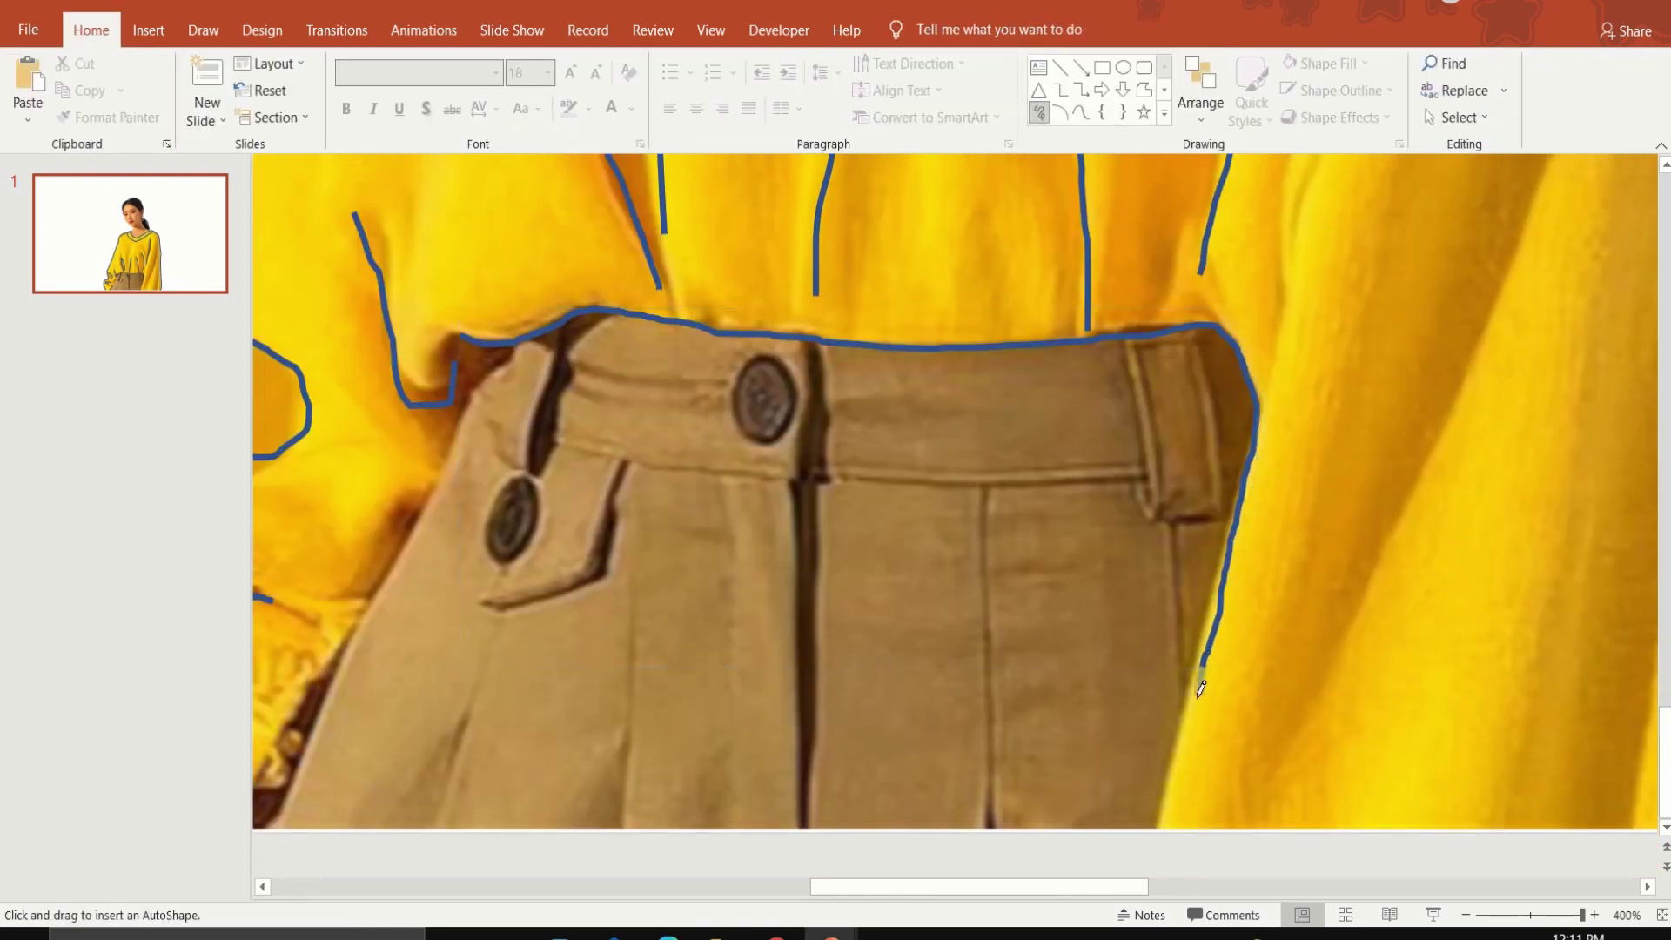
left_click(20, 114)
left_click_drag(541, 442, 898, 470)
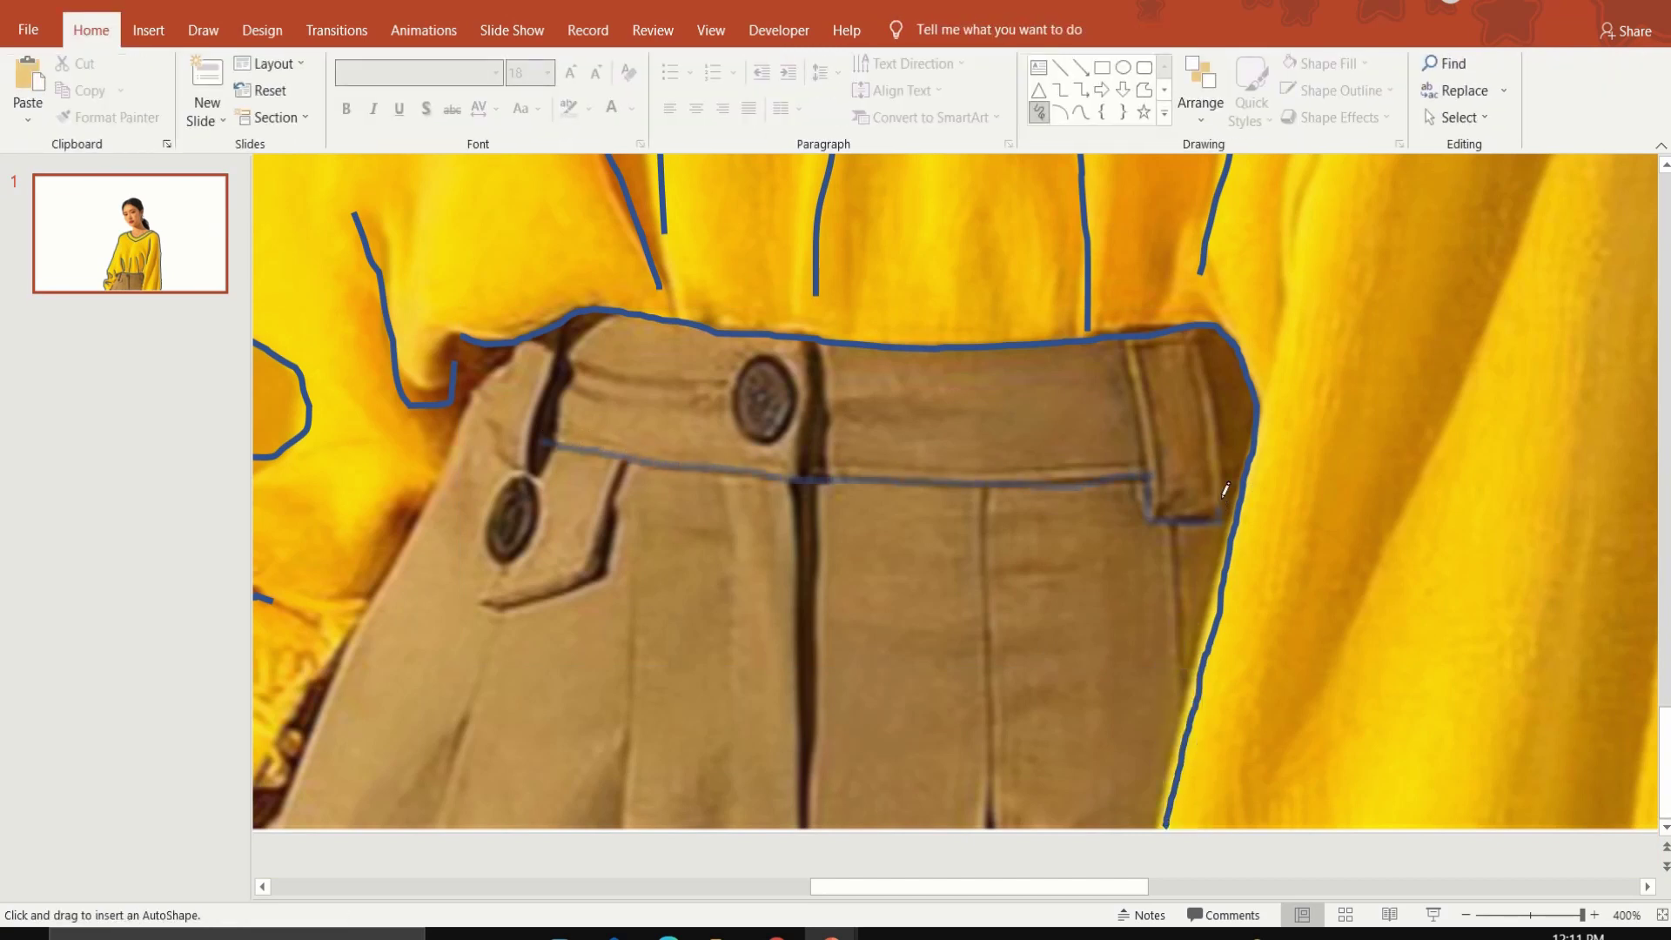
left_click_drag(1132, 338, 1148, 514)
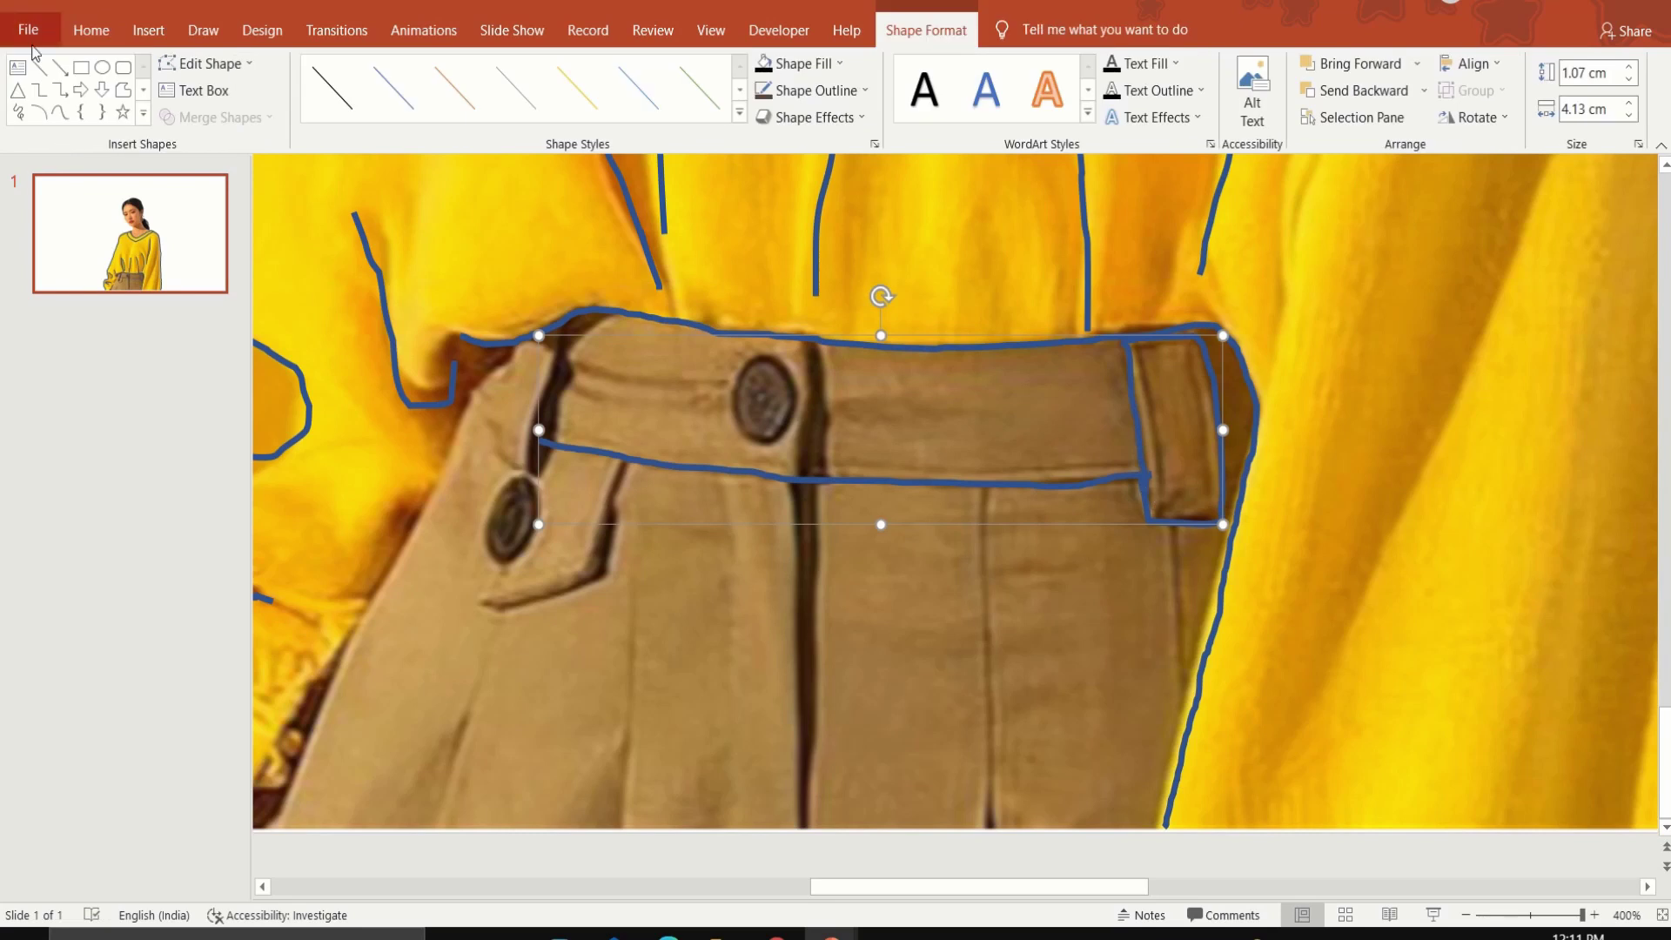
Outline the pocket flap and trace the centre seam and two pleat lines
left_click(19, 114)
left_click_drag(506, 547, 487, 596)
left_click_drag(599, 548, 619, 458)
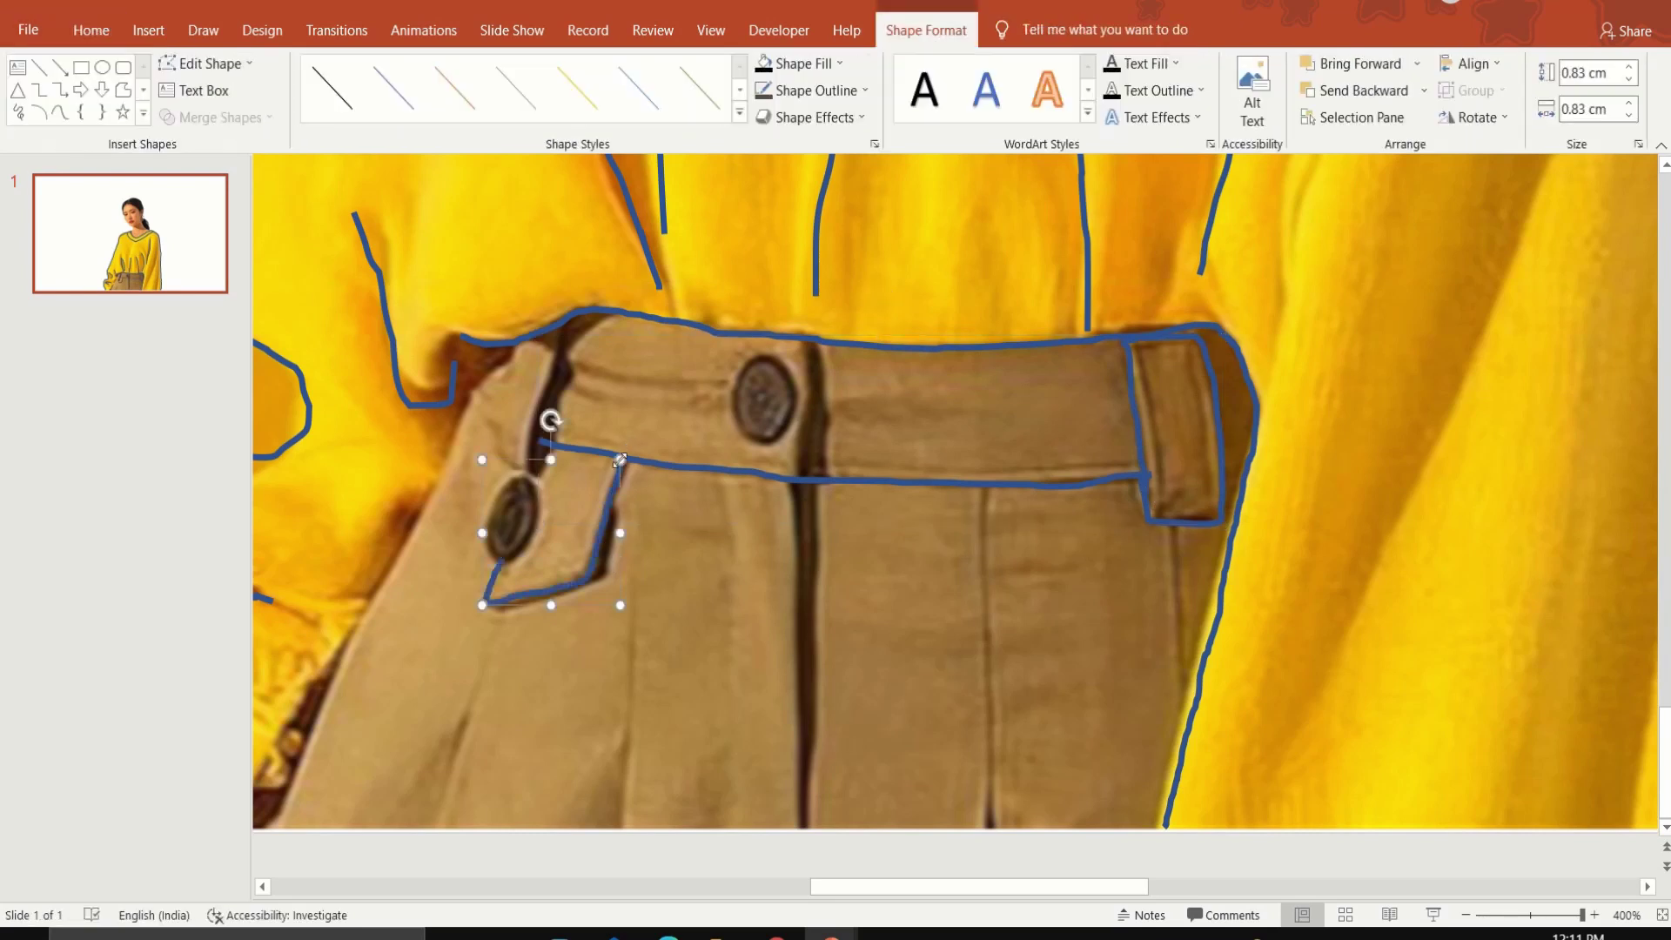
left_click(17, 111)
left_click_drag(797, 471, 808, 825)
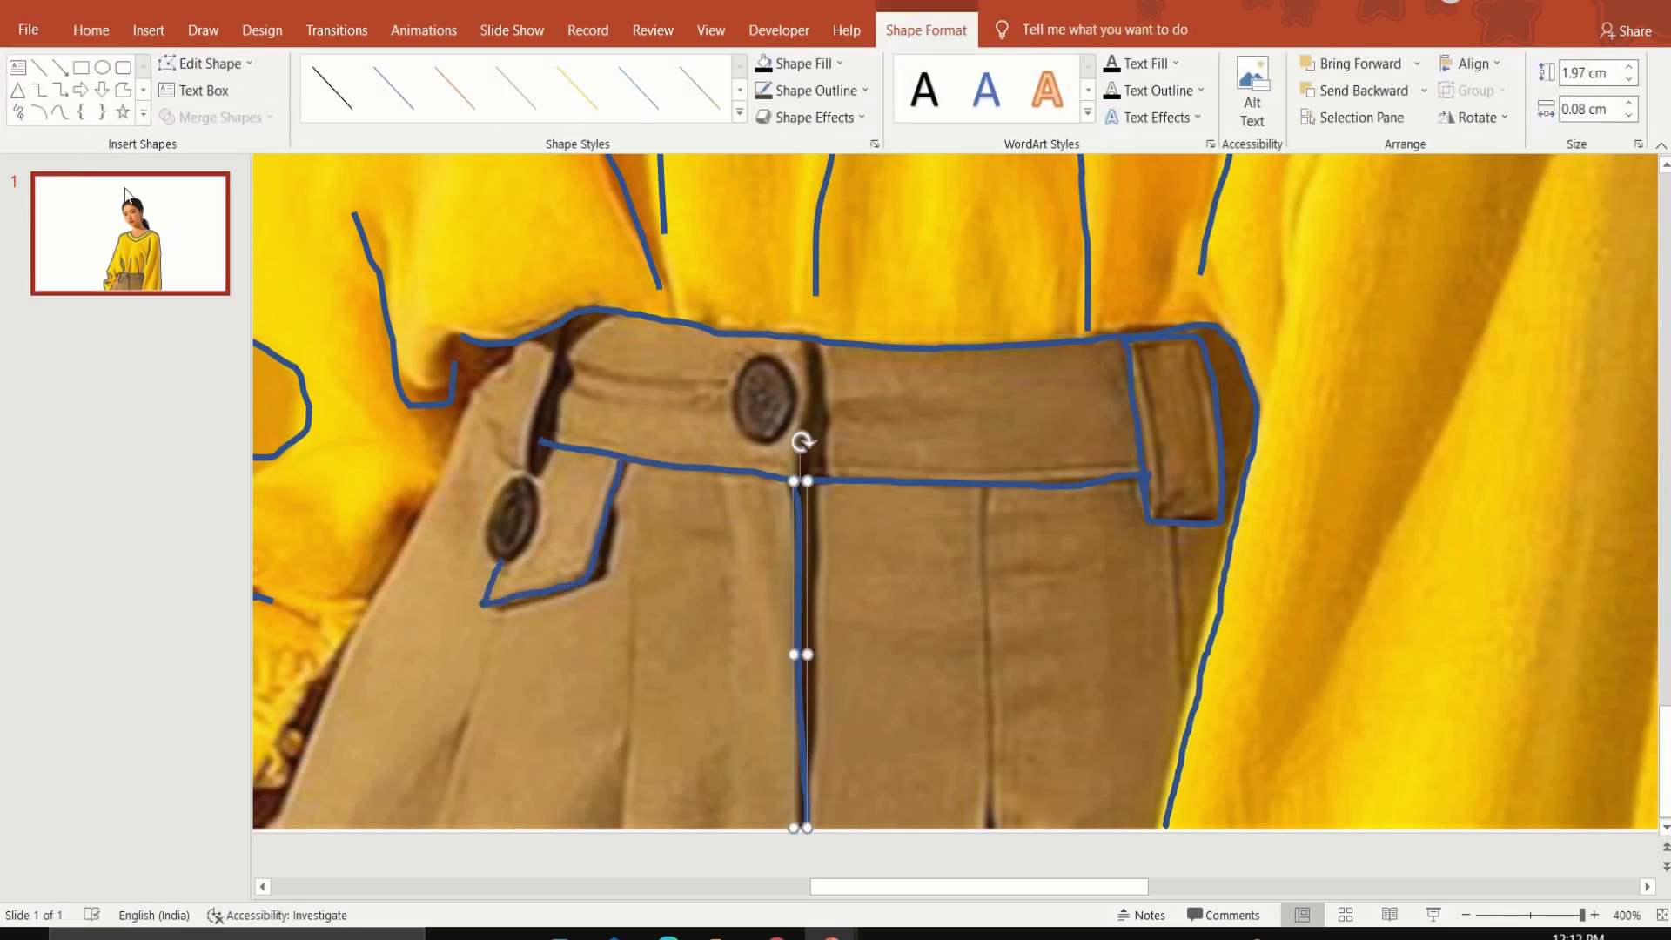
left_click_drag(984, 489, 992, 827)
left_click(17, 112)
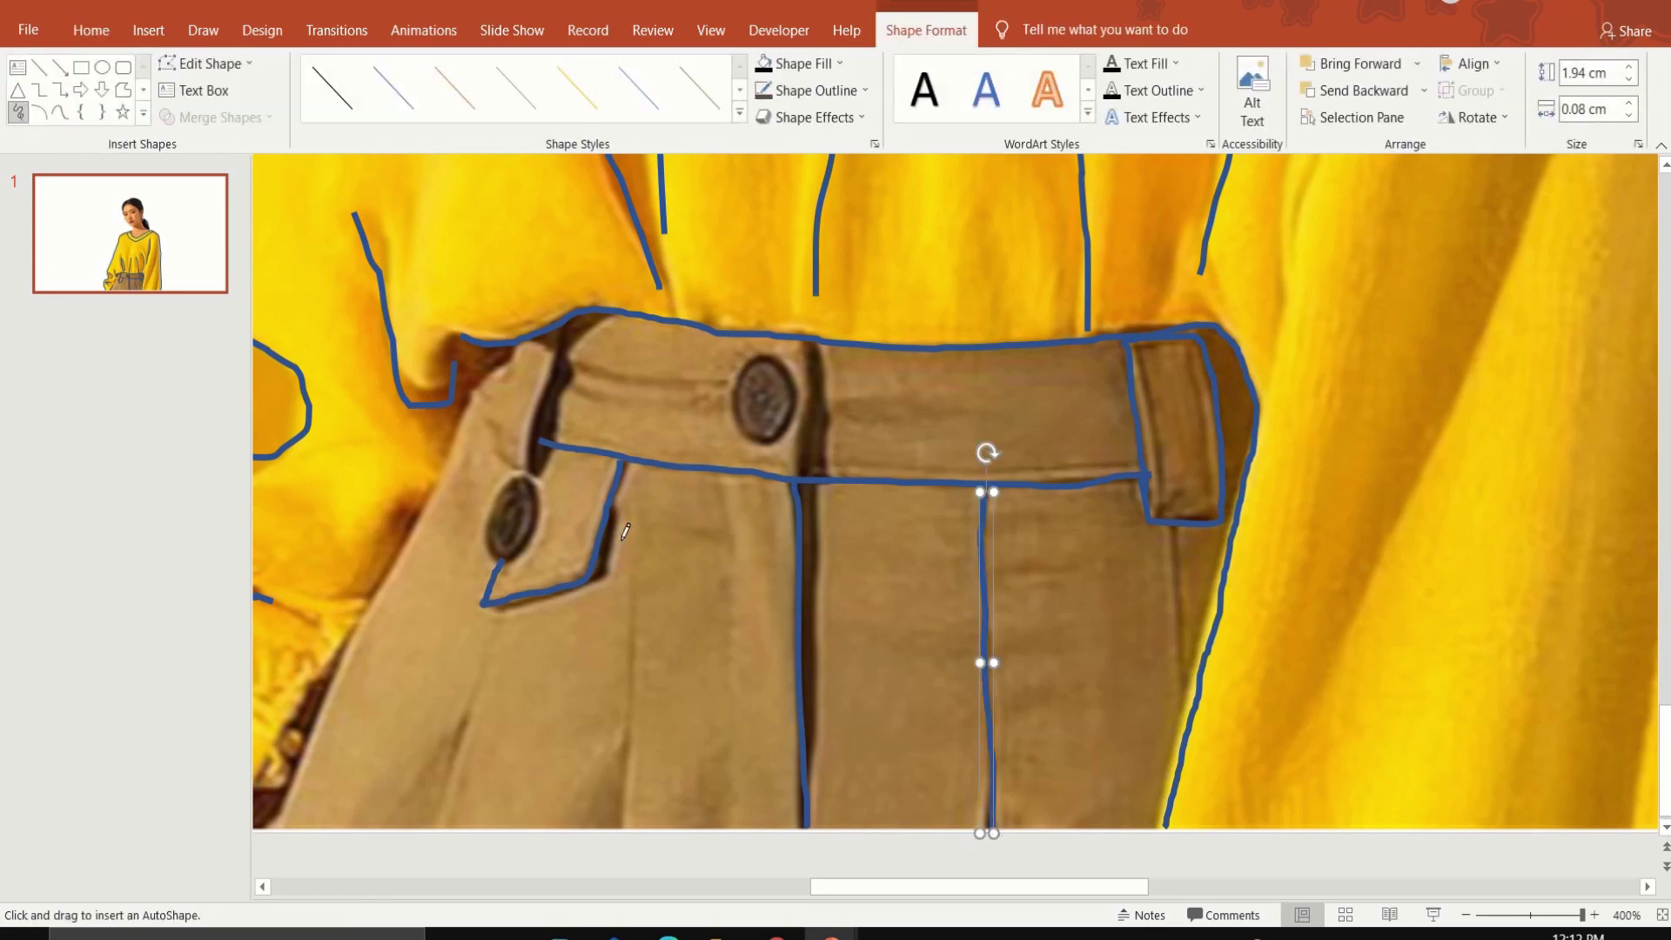
left_click_drag(625, 524, 628, 827)
Trace the left side pocket, left outer edge, front seam, right-loop fold and left belt loop
left_click(17, 113)
left_click_drag(503, 628, 440, 825)
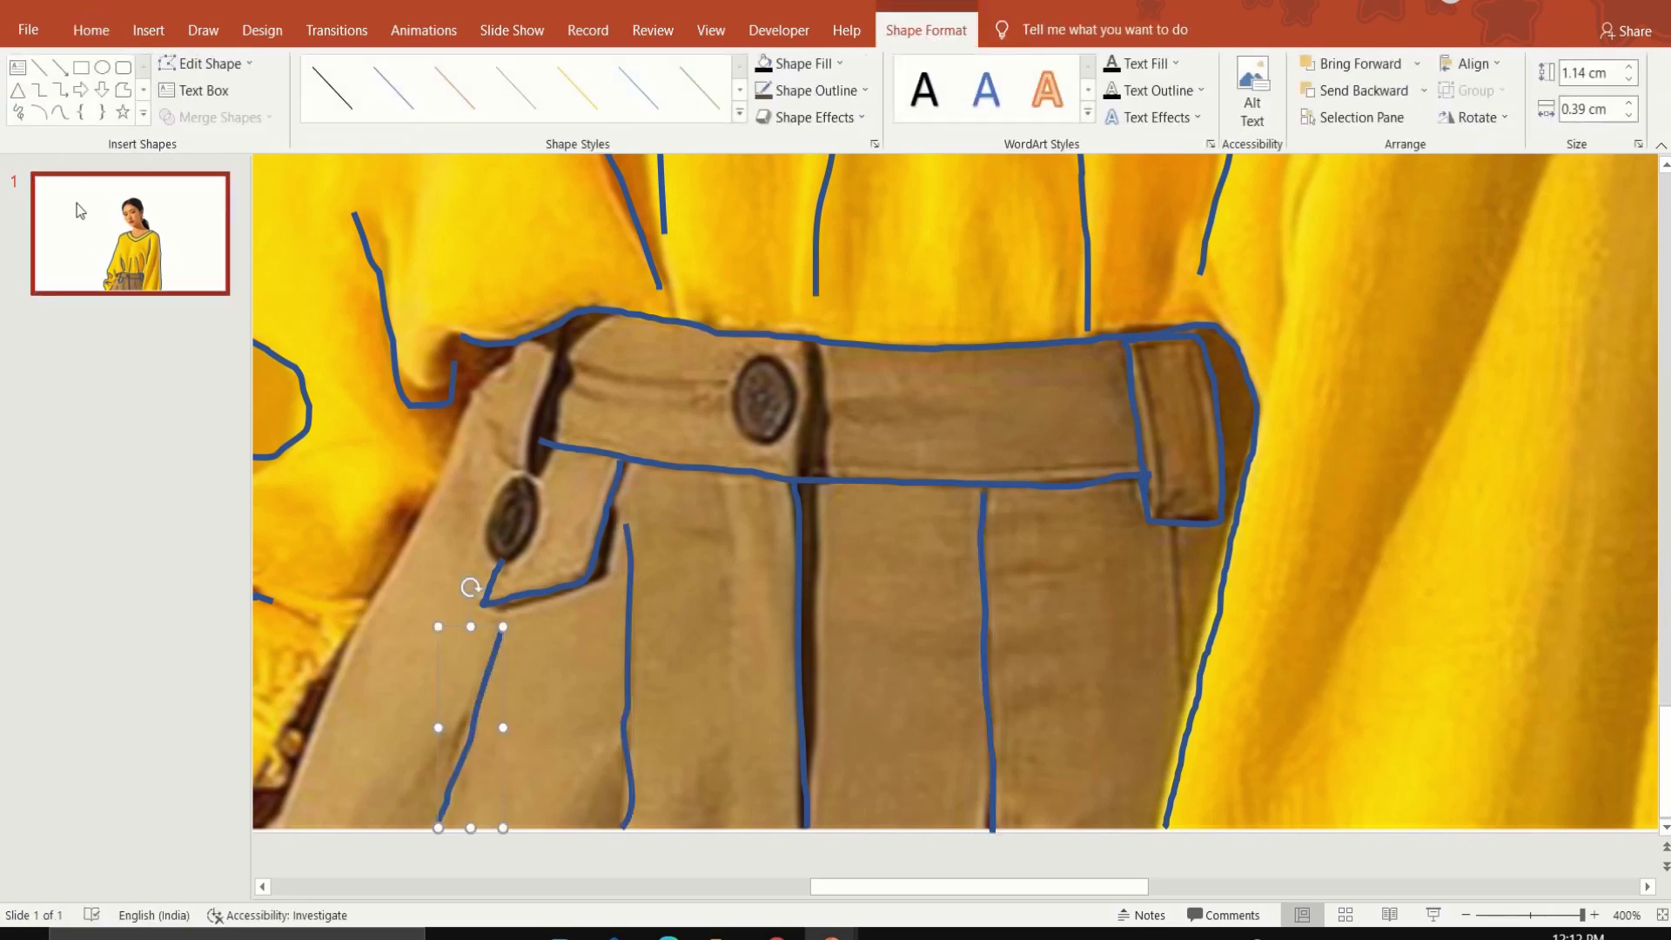
left_click(17, 112)
left_click_drag(456, 424, 264, 827)
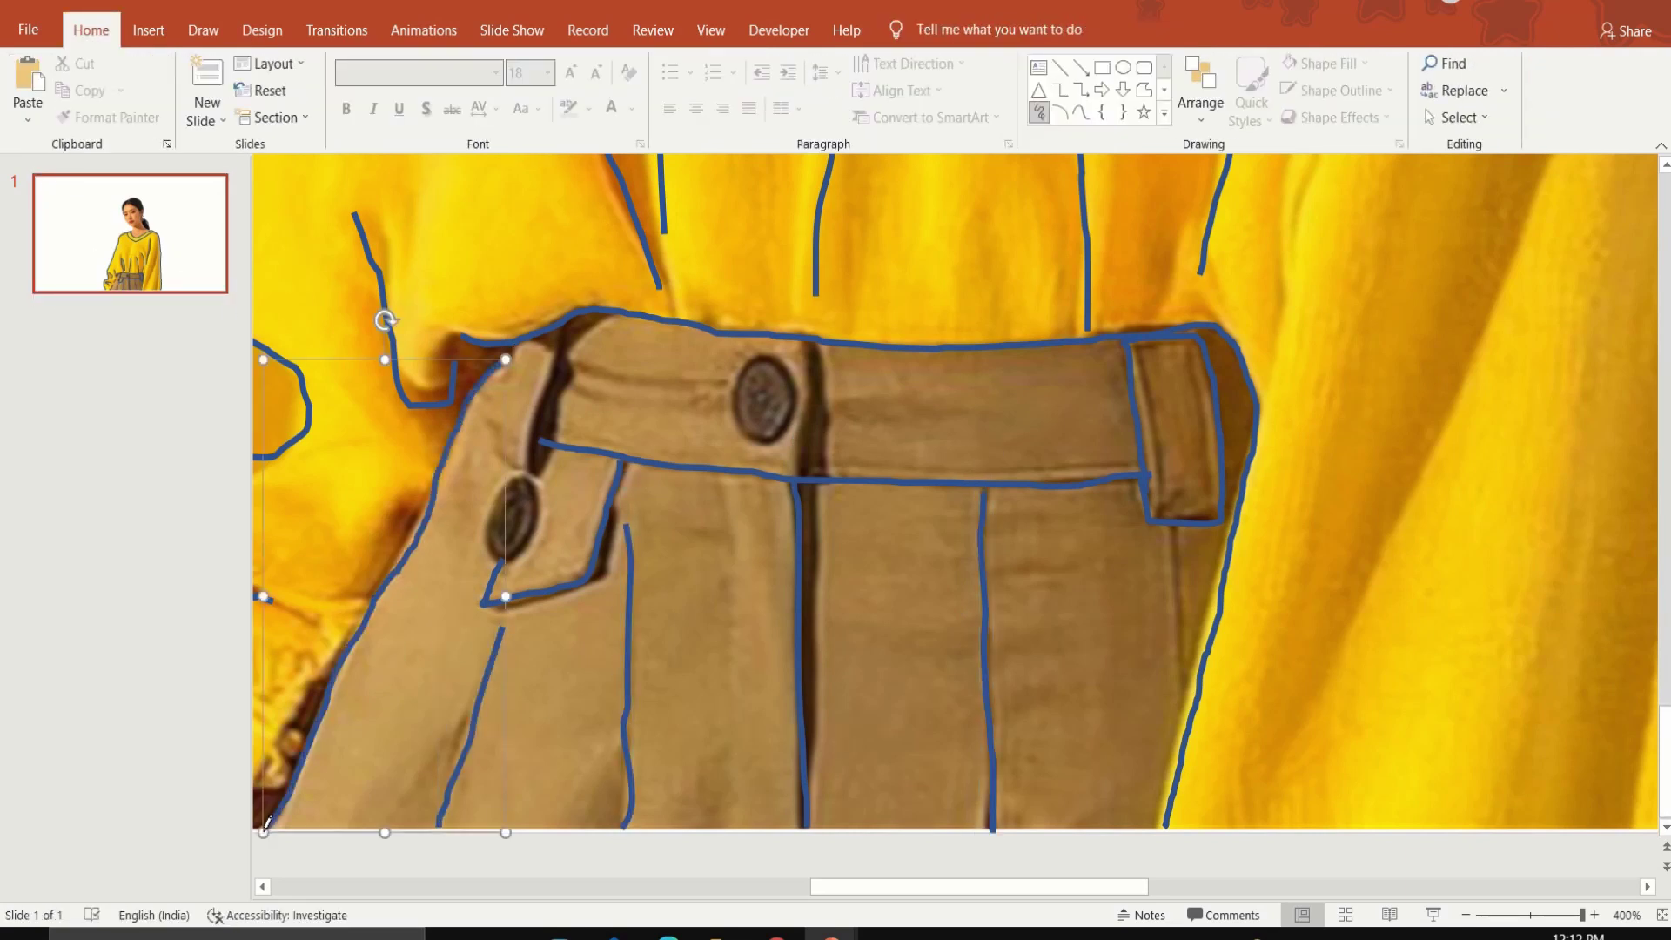
left_click(17, 112)
left_click_drag(814, 335, 787, 492)
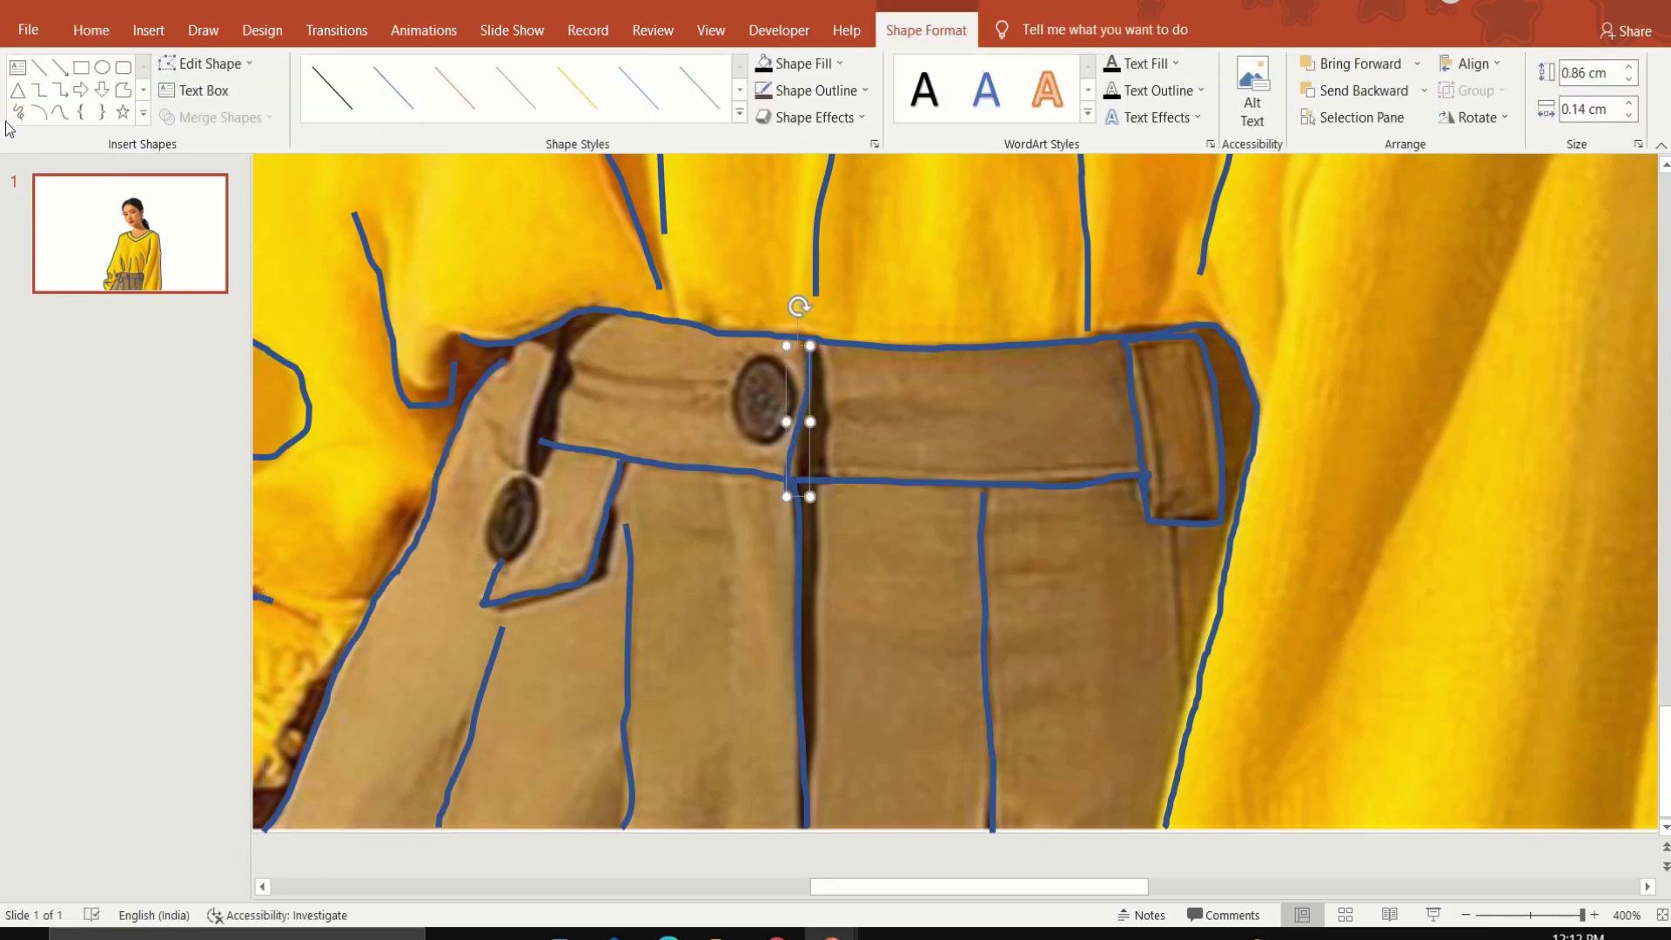
left_click(18, 112)
left_click_drag(1170, 527, 1191, 675)
left_click(17, 112)
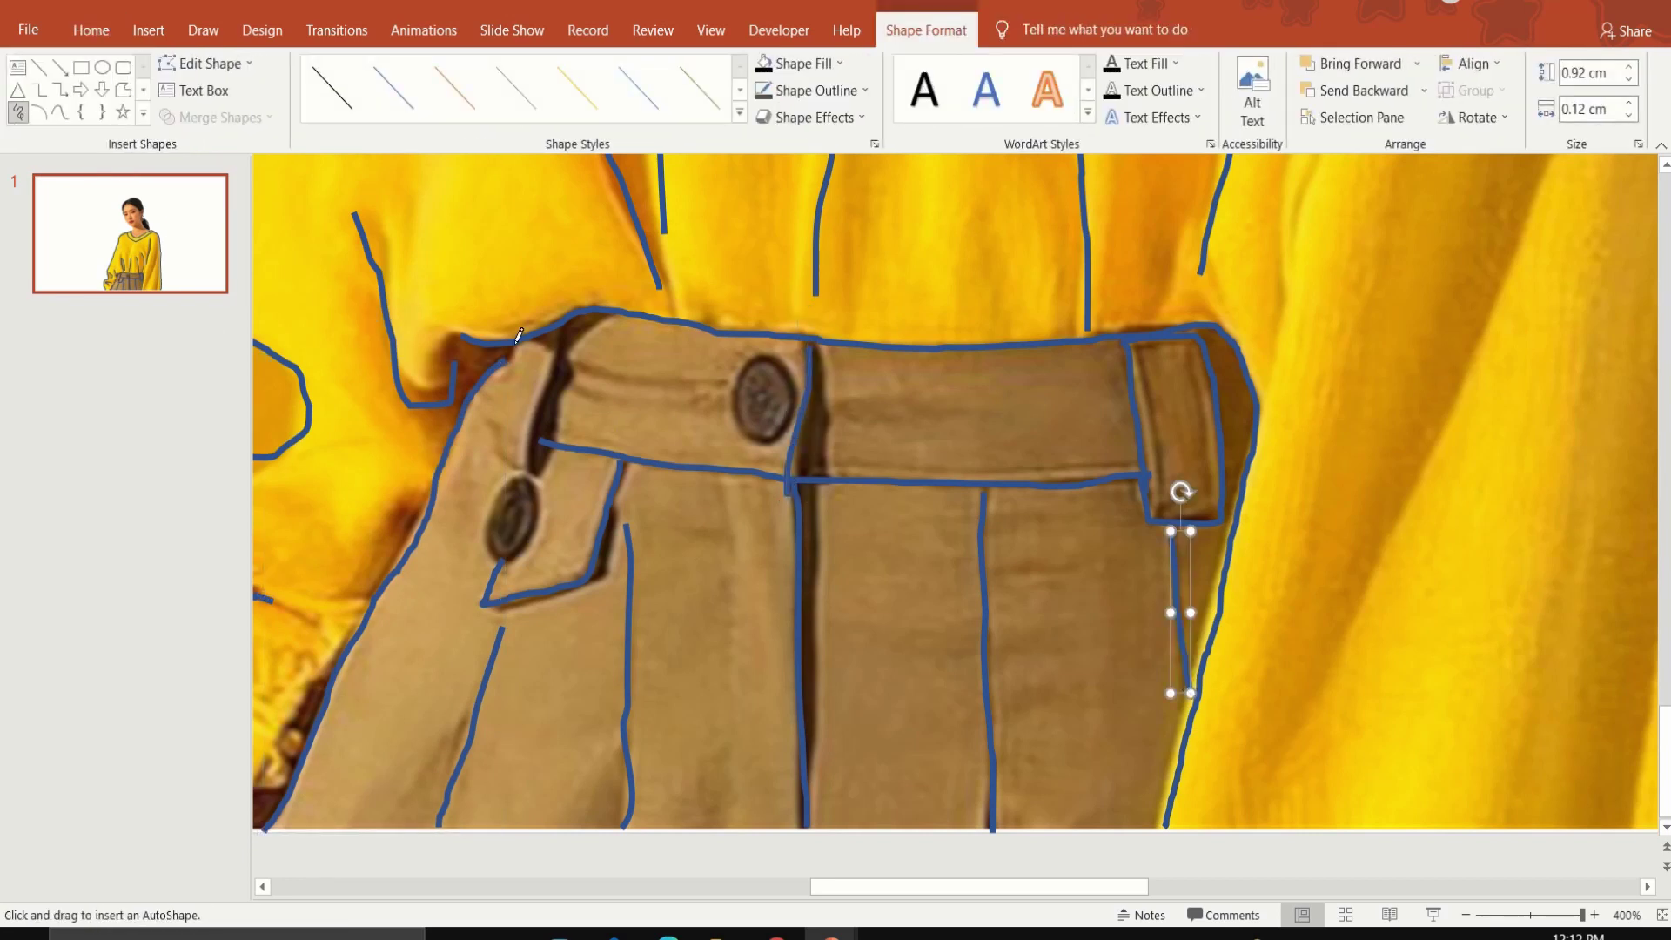
mouse_move(516, 348)
left_mouse_down()
mouse_move(558, 364)
mouse_move(561, 324)
left_mouse_up()
Cover the left and centre buttons with filled freehand shapes
left_click(18, 112)
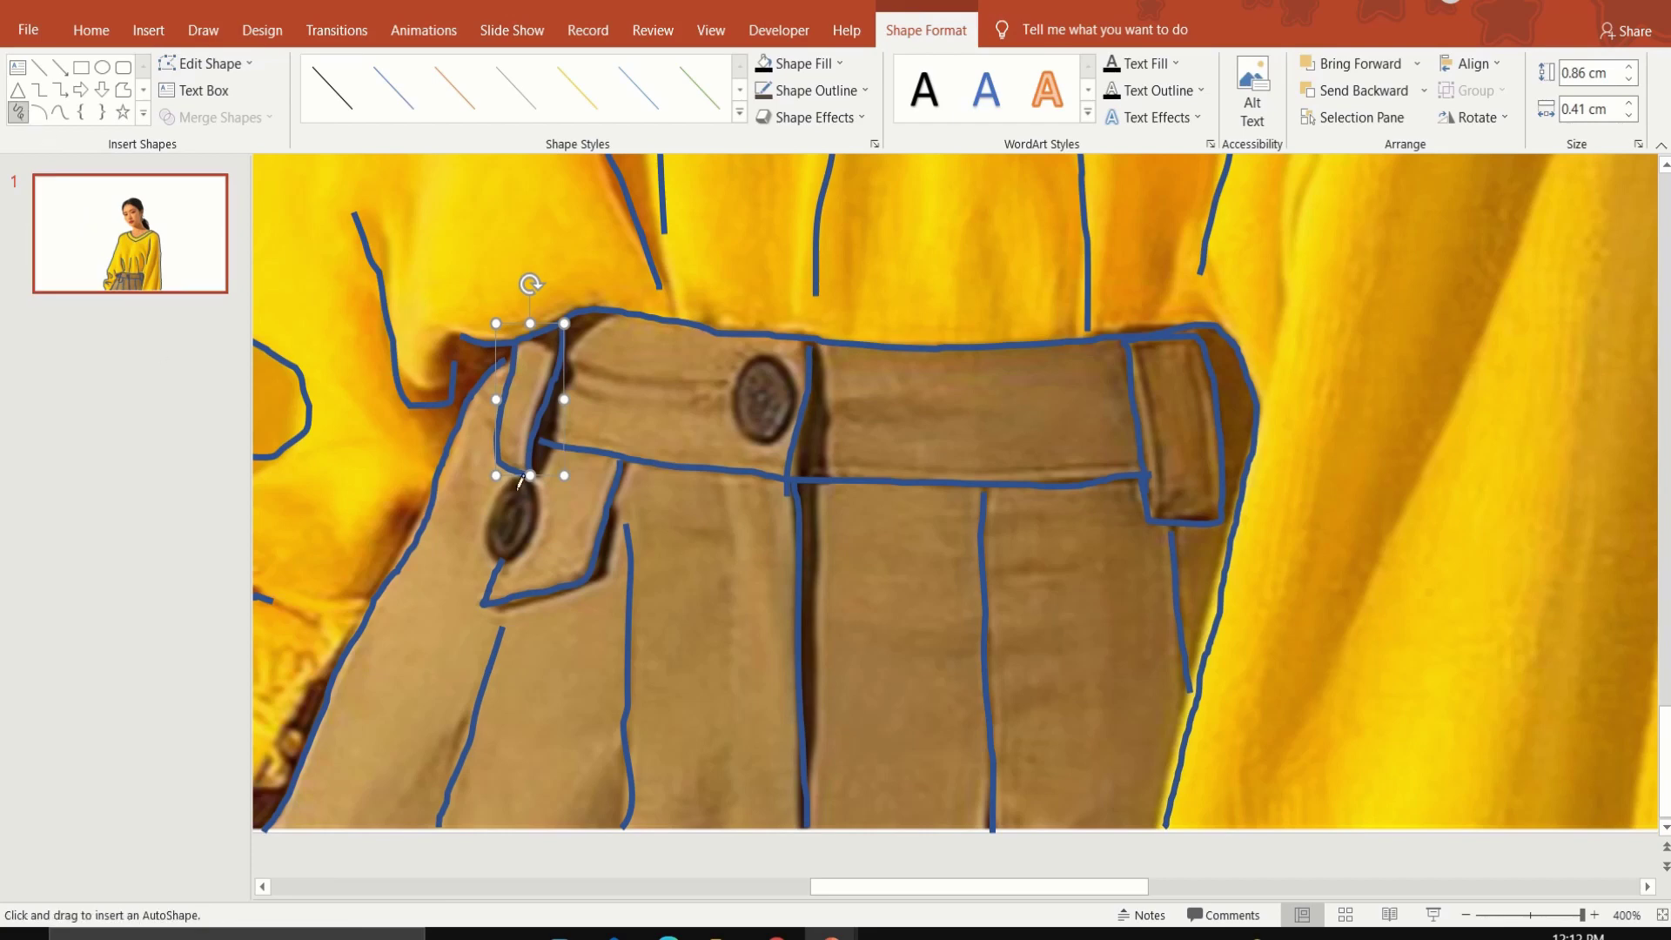
left_click_drag(524, 543, 503, 561)
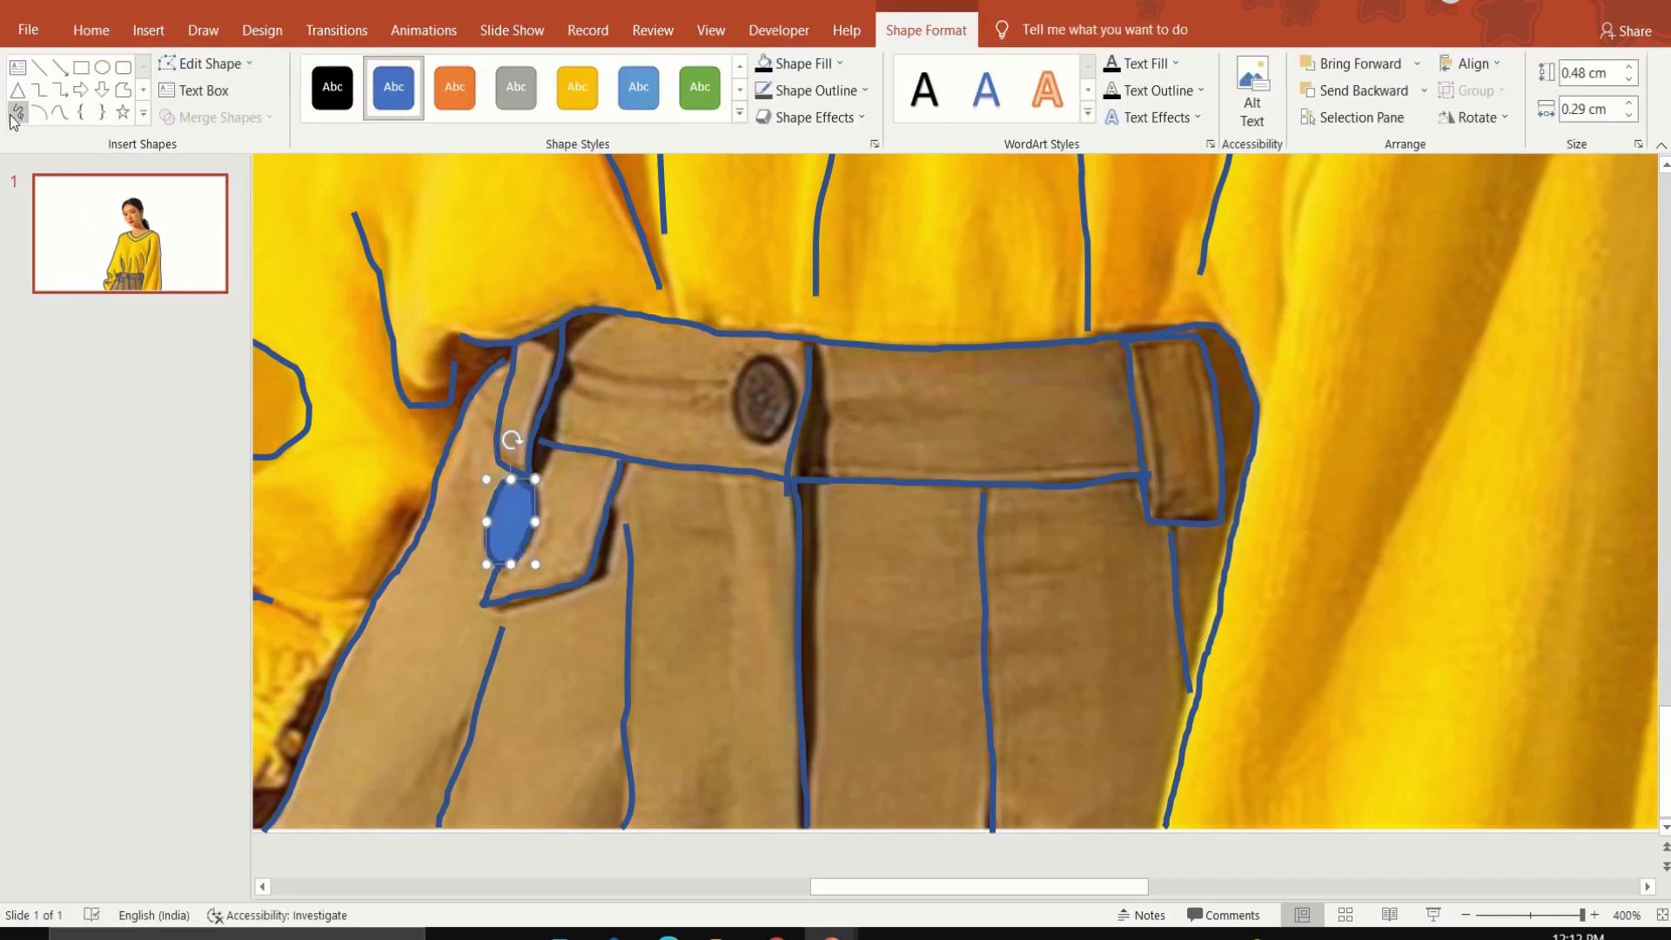
left_click(17, 112)
left_click_drag(798, 391, 794, 396)
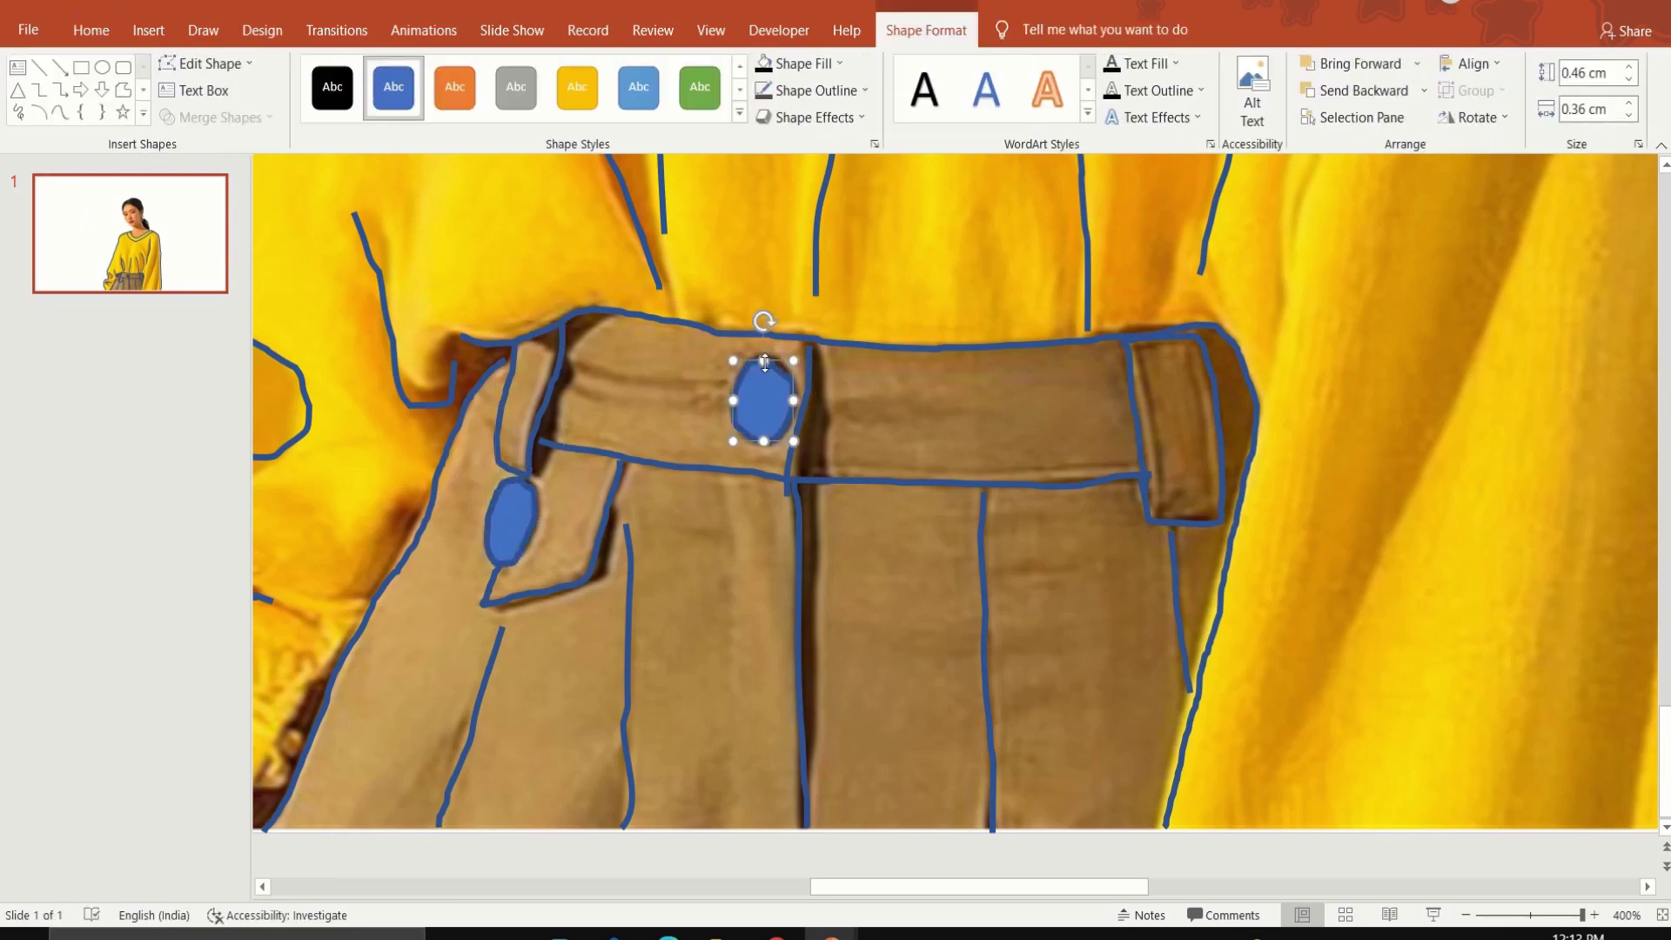
scroll(857, 571, "down", 10)
Draw a closed freehand shape covering the face from cheek to chin
scroll(1182, 287, "up", 8)
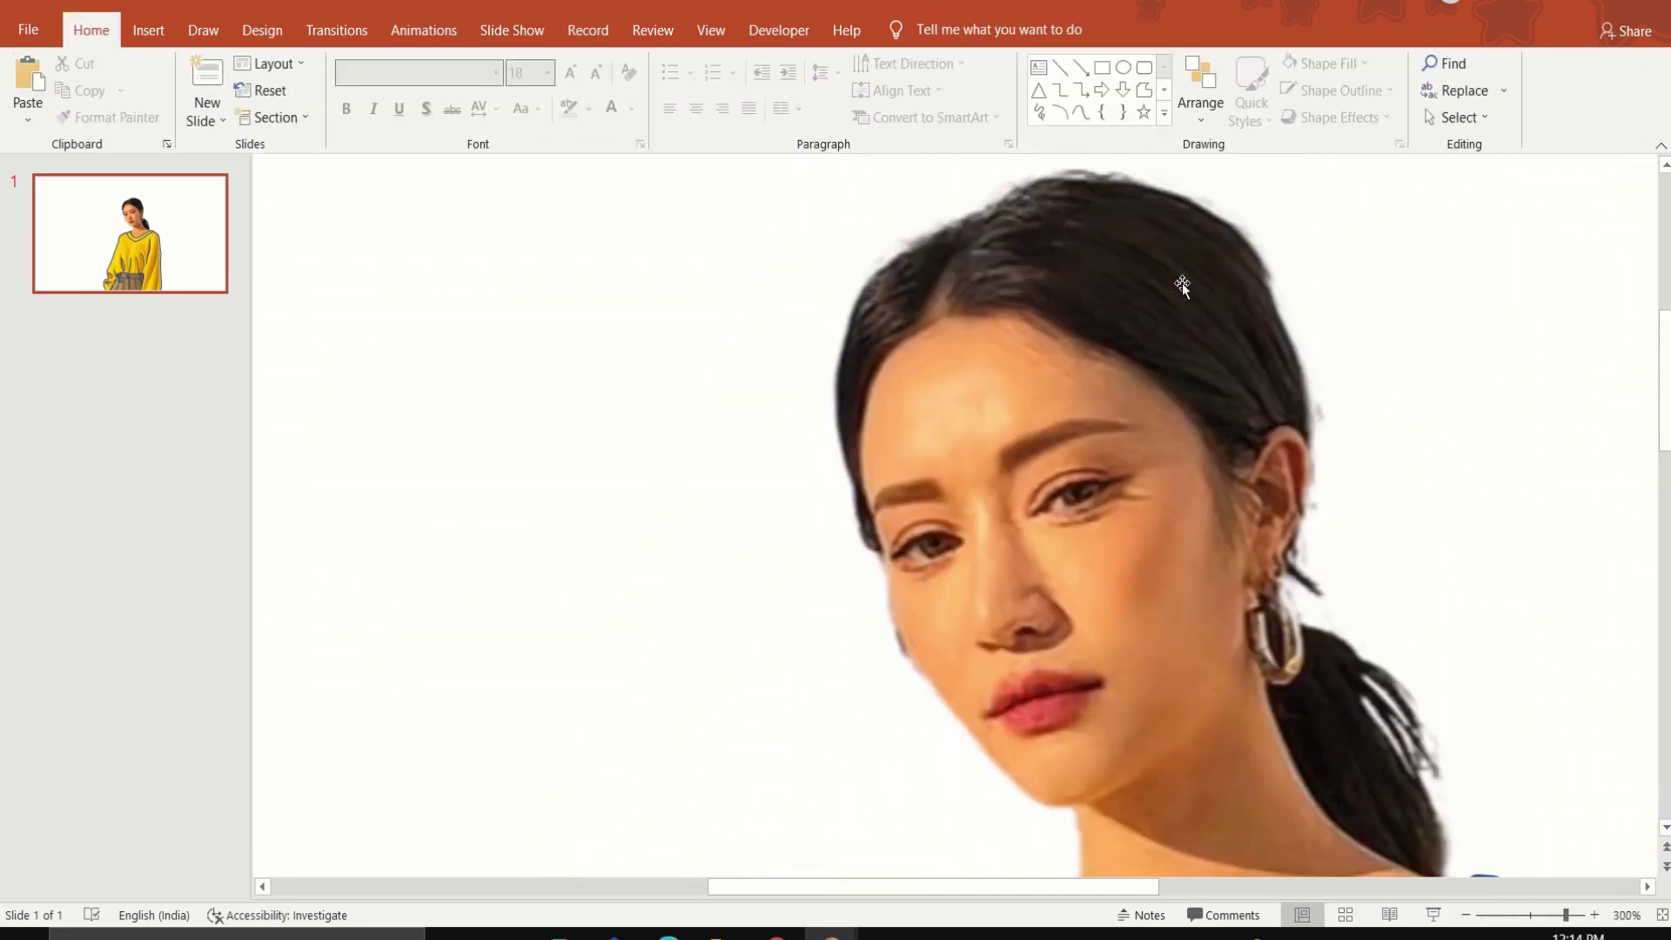
left_click(1039, 111)
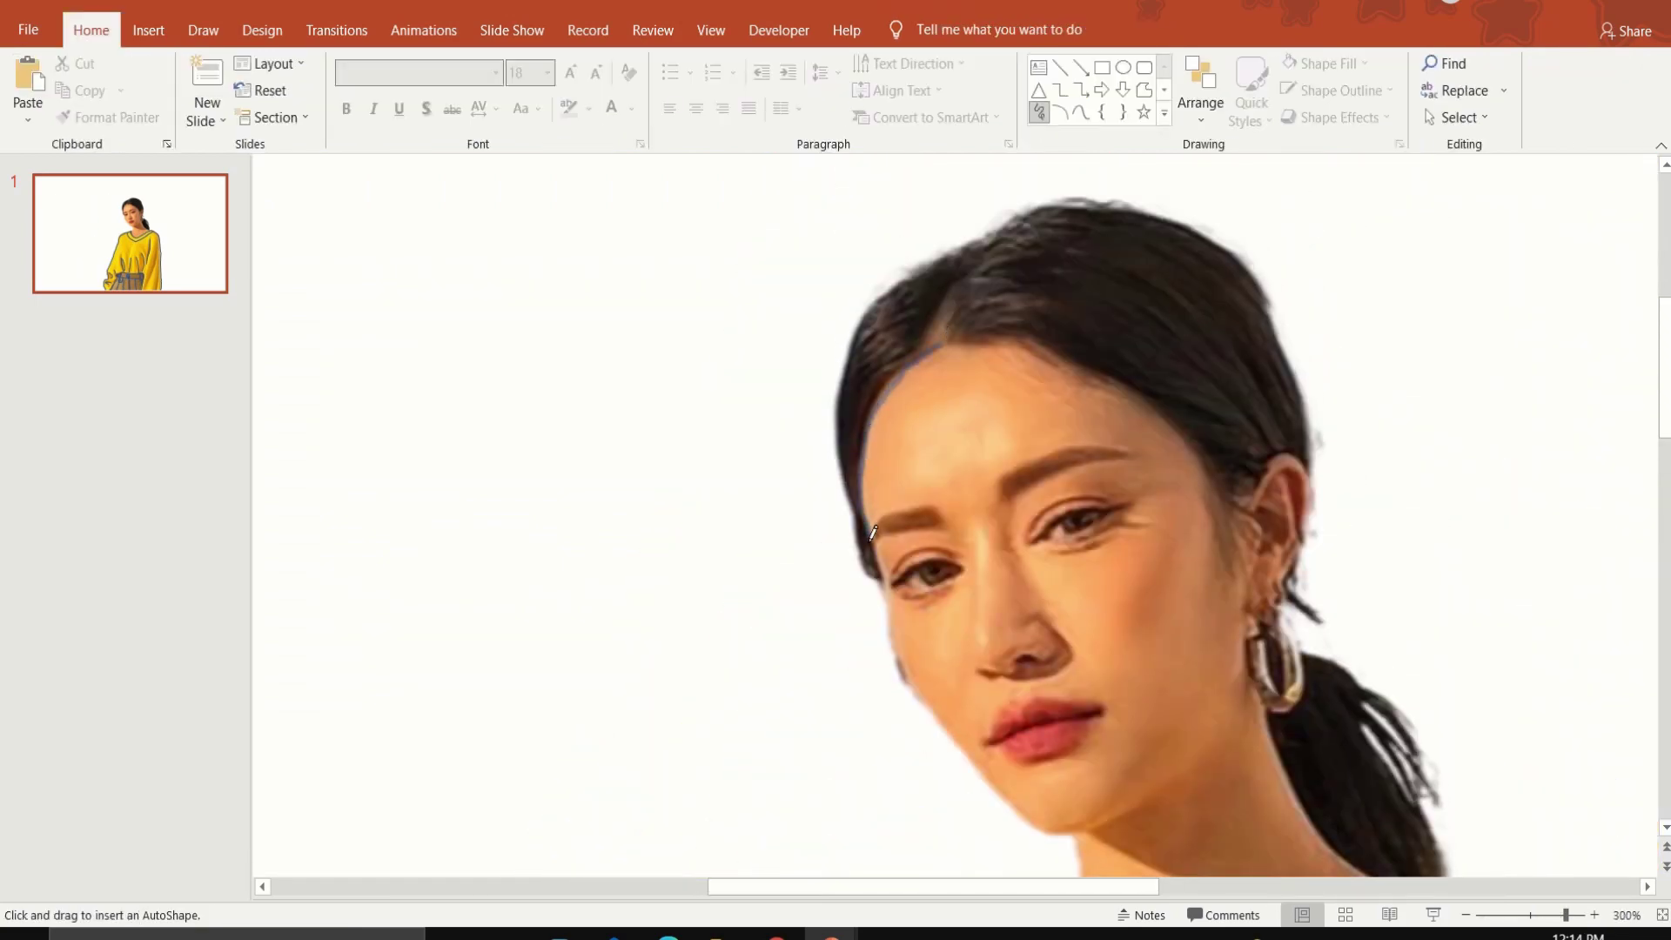
left_click_drag(894, 623, 1007, 792)
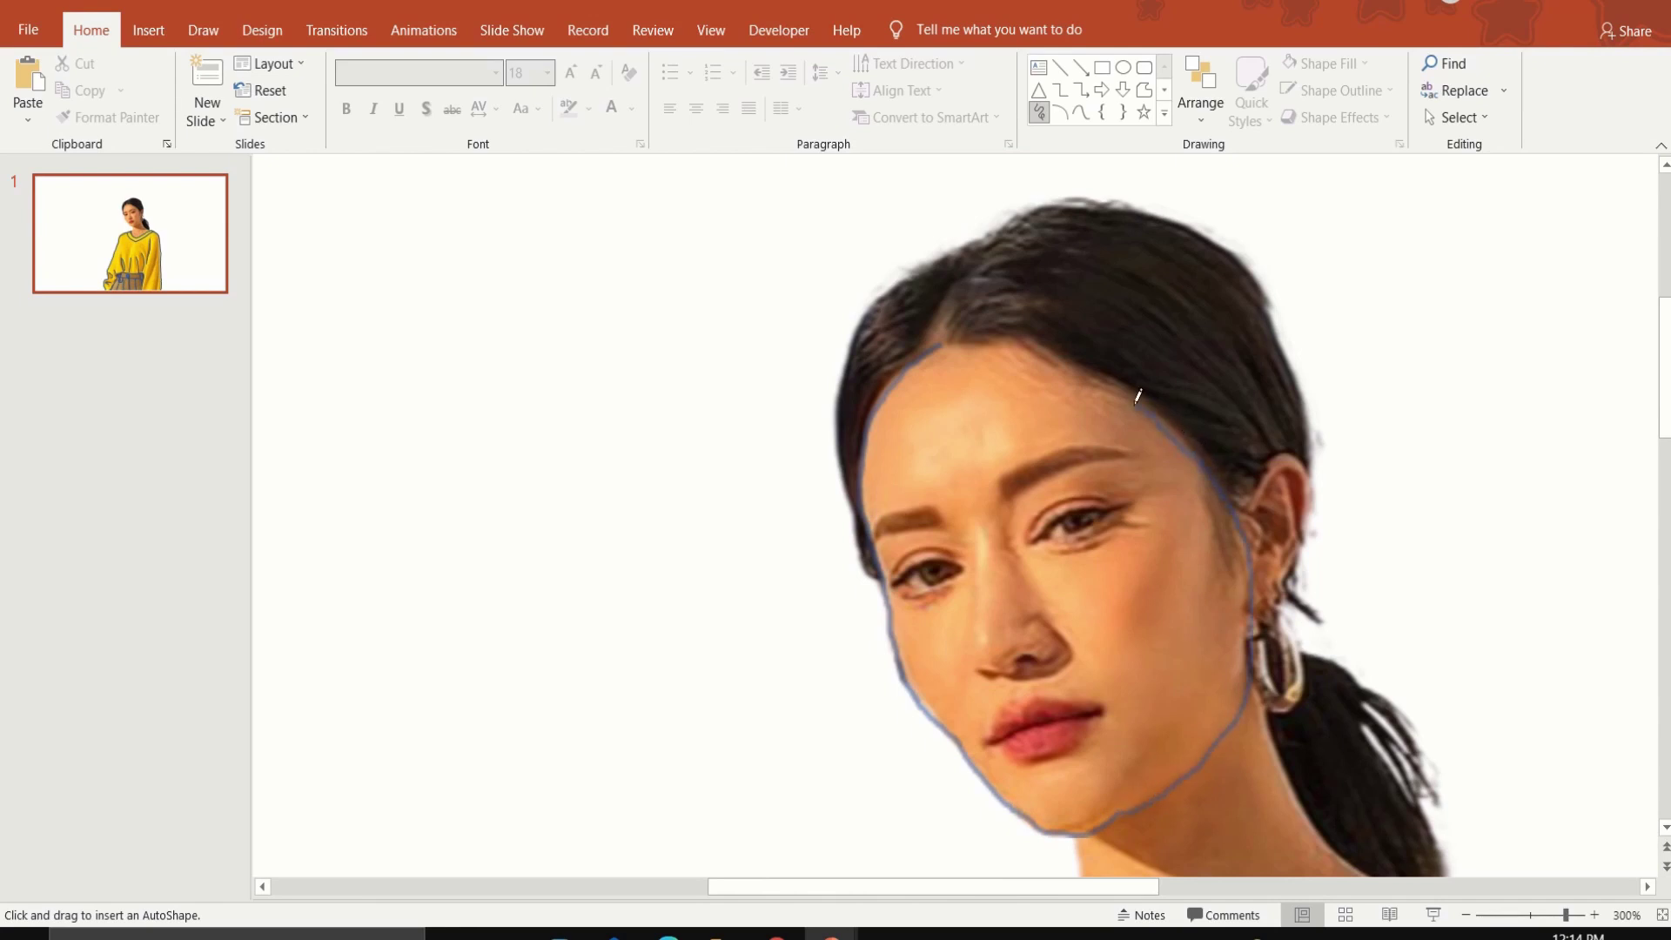
left_click_drag(1039, 348, 1041, 351)
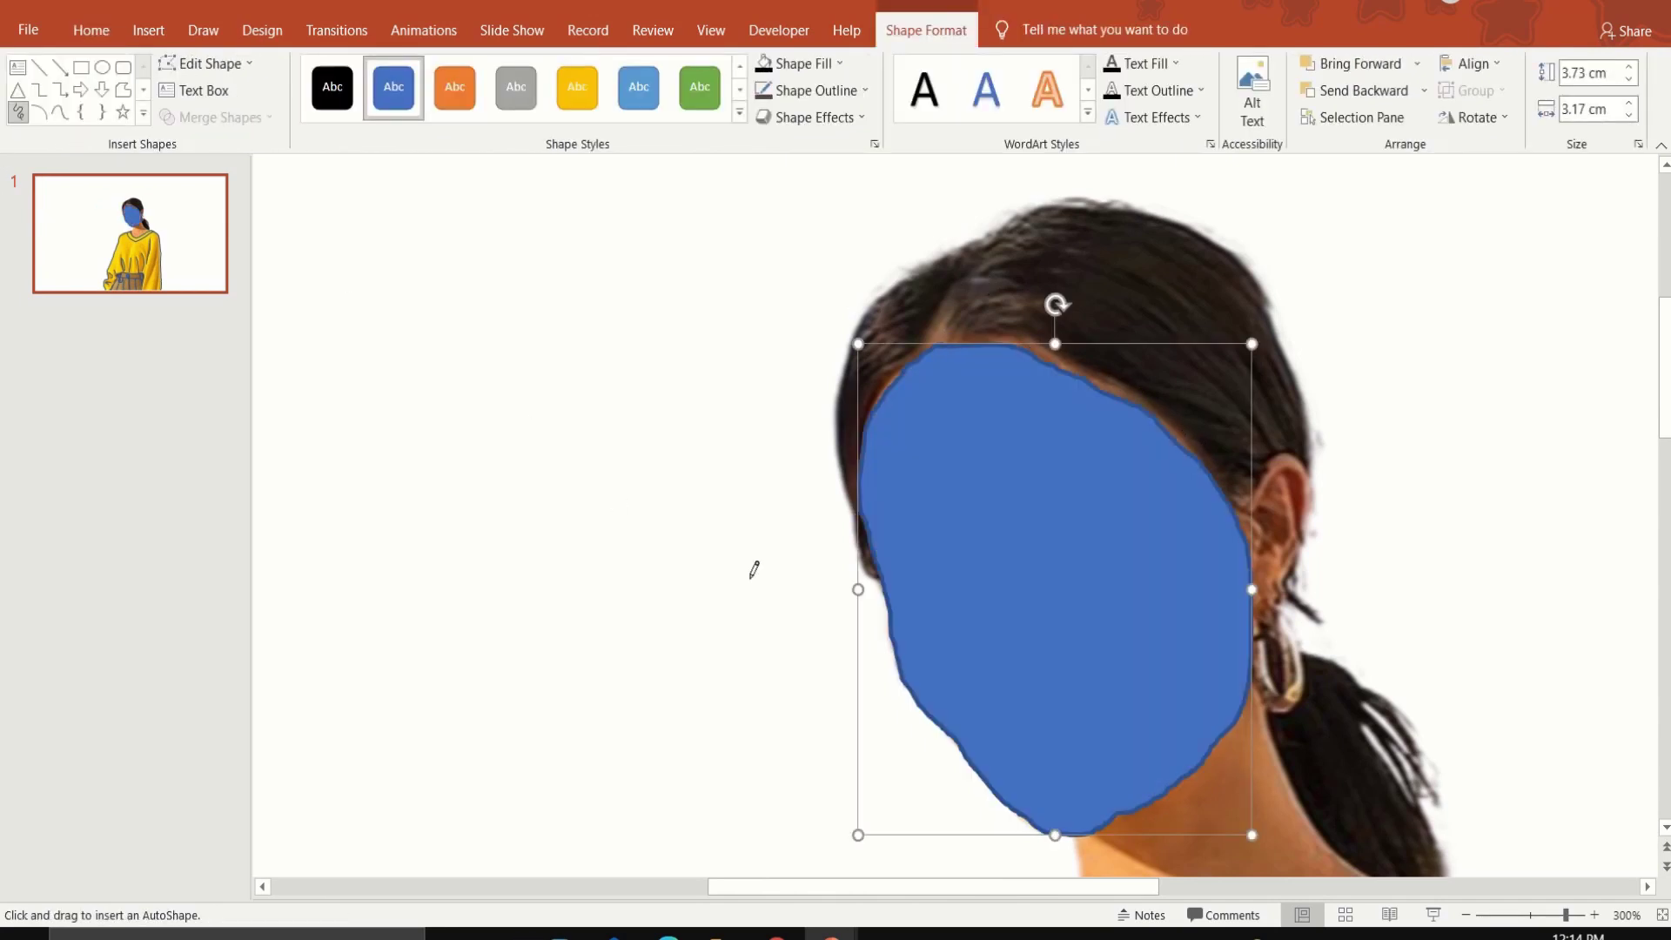
Trace the hair outline over the crown and down past the ear
left_click_drag(882, 570, 857, 505)
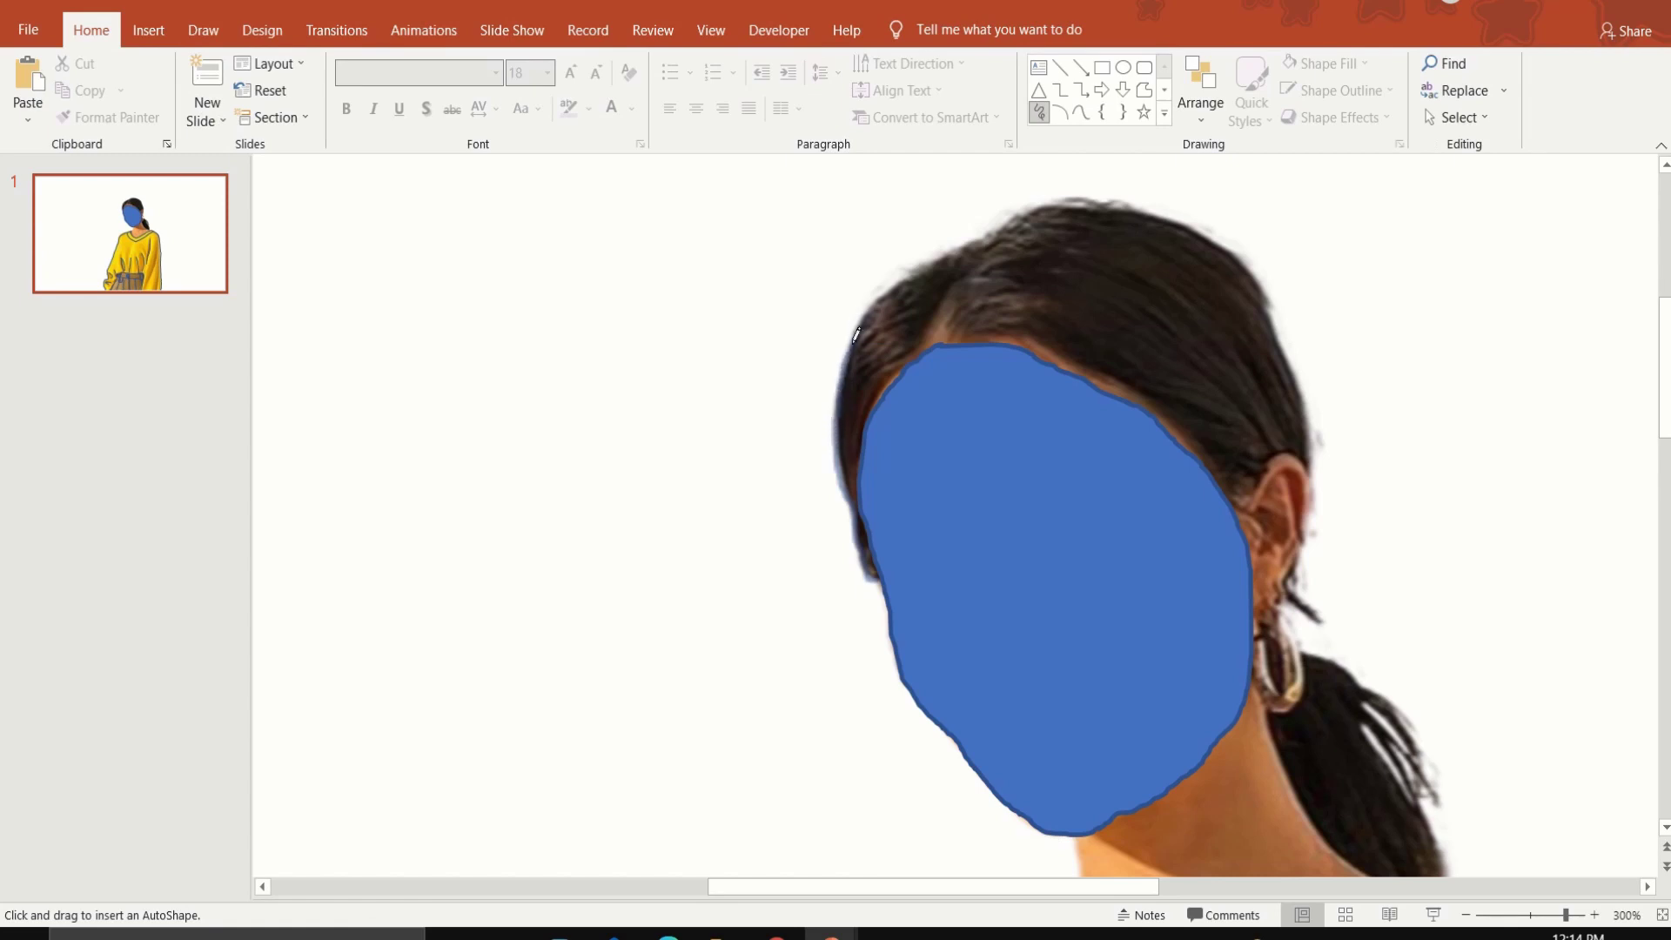
left_click_drag(856, 334, 960, 242)
mouse_move(1051, 205)
left_mouse_down()
mouse_move(1186, 209)
mouse_move(1266, 297)
left_mouse_up()
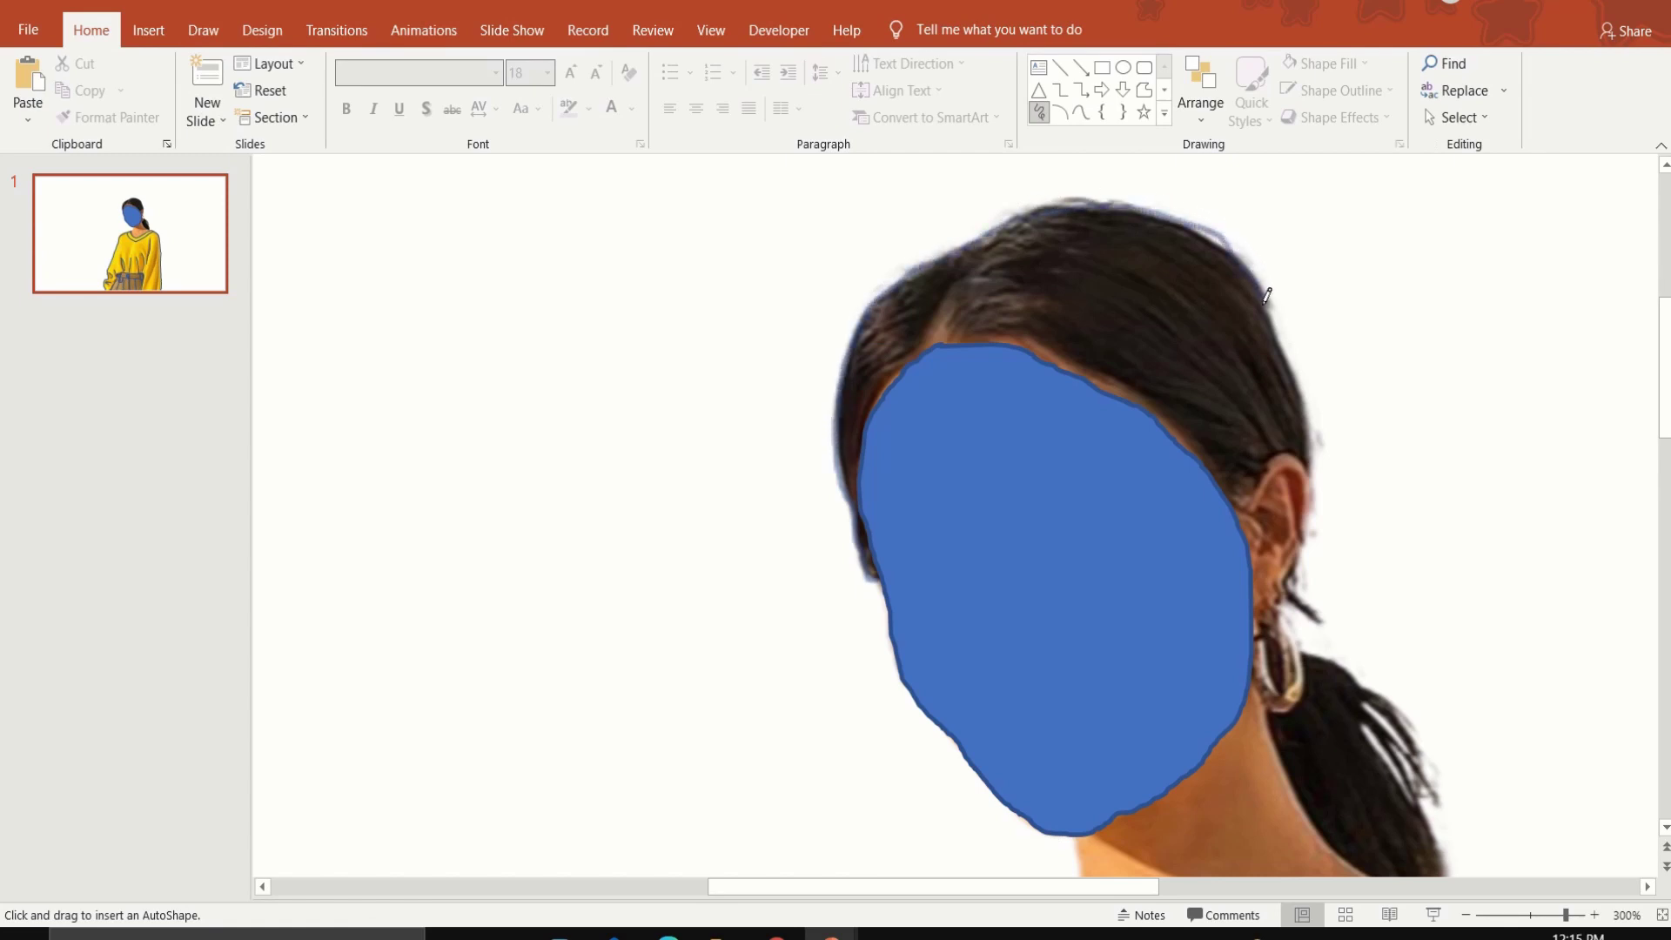
mouse_move(1317, 505)
left_mouse_down()
mouse_move(1326, 612)
mouse_move(1301, 600)
left_mouse_up()
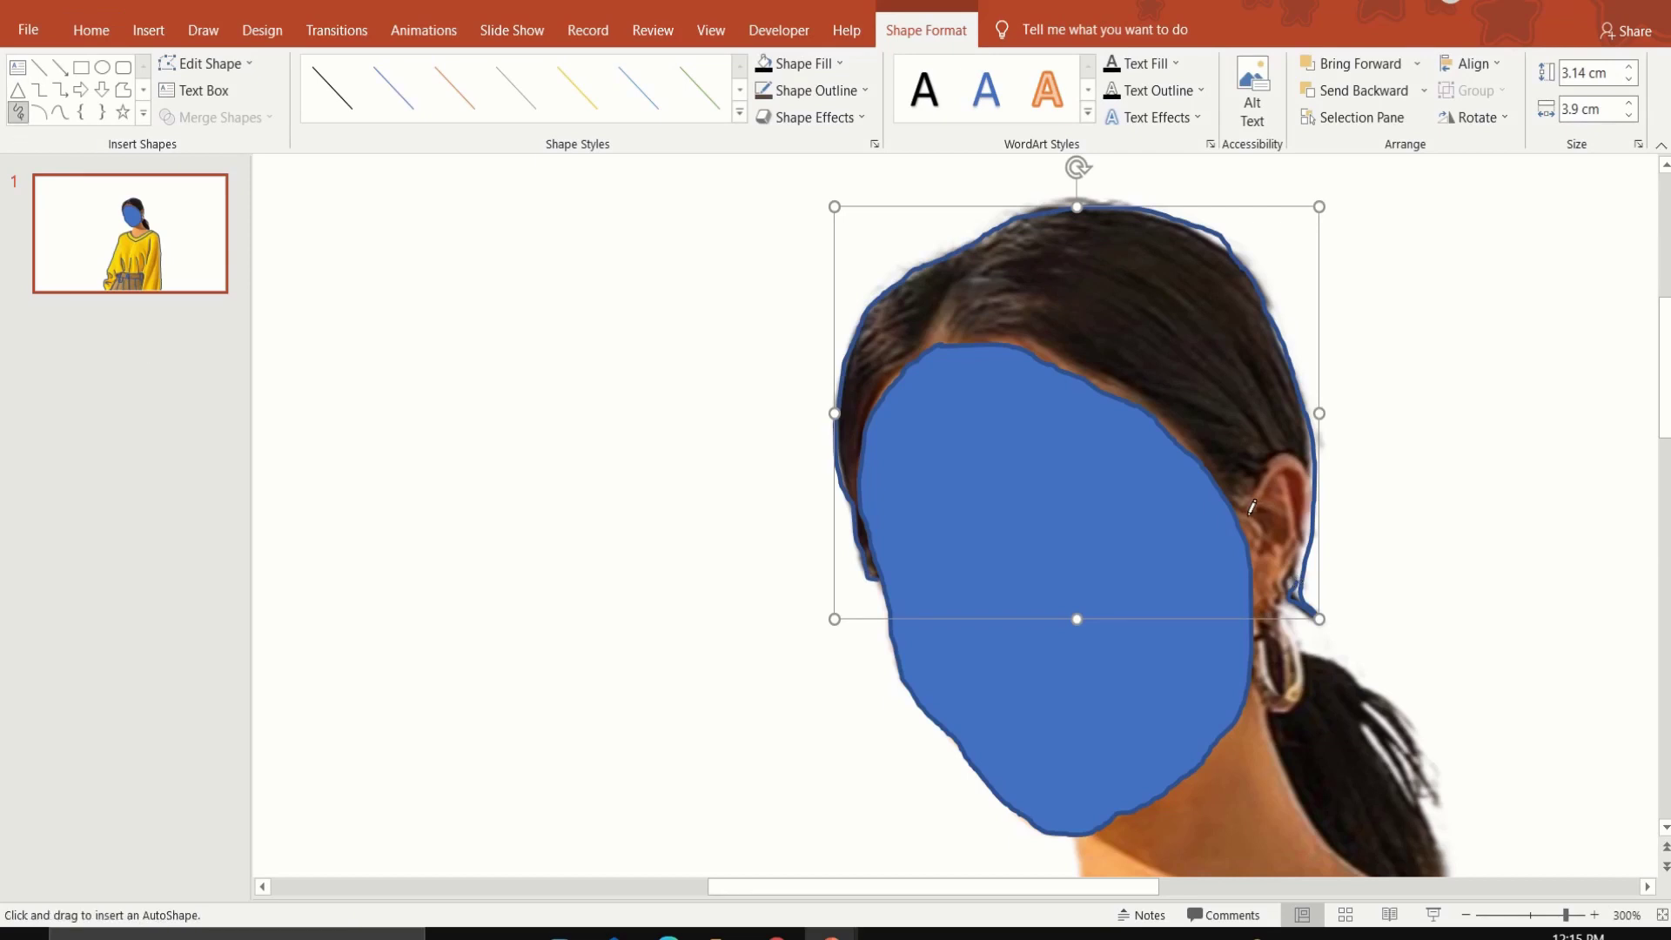
Outline the ear and fill the earring with a closed shape
left_click_drag(1267, 488, 1307, 470)
left_click_drag(1276, 613, 1255, 623)
scroll(1255, 623, "down", 2)
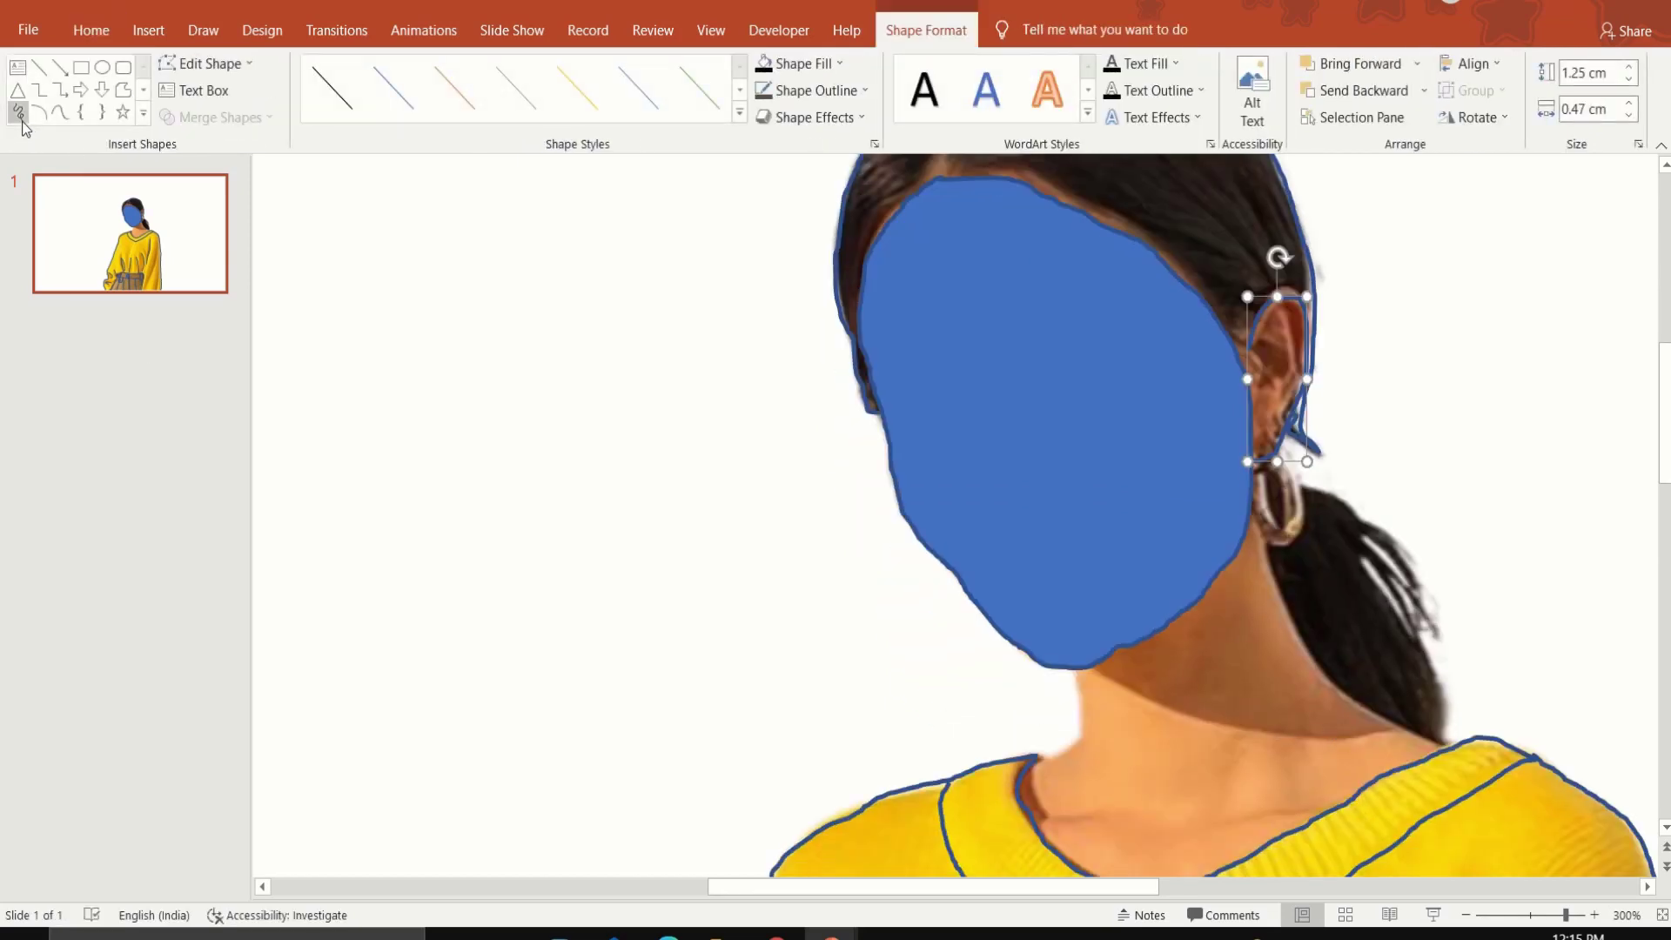
left_click_drag(1277, 474, 1262, 474)
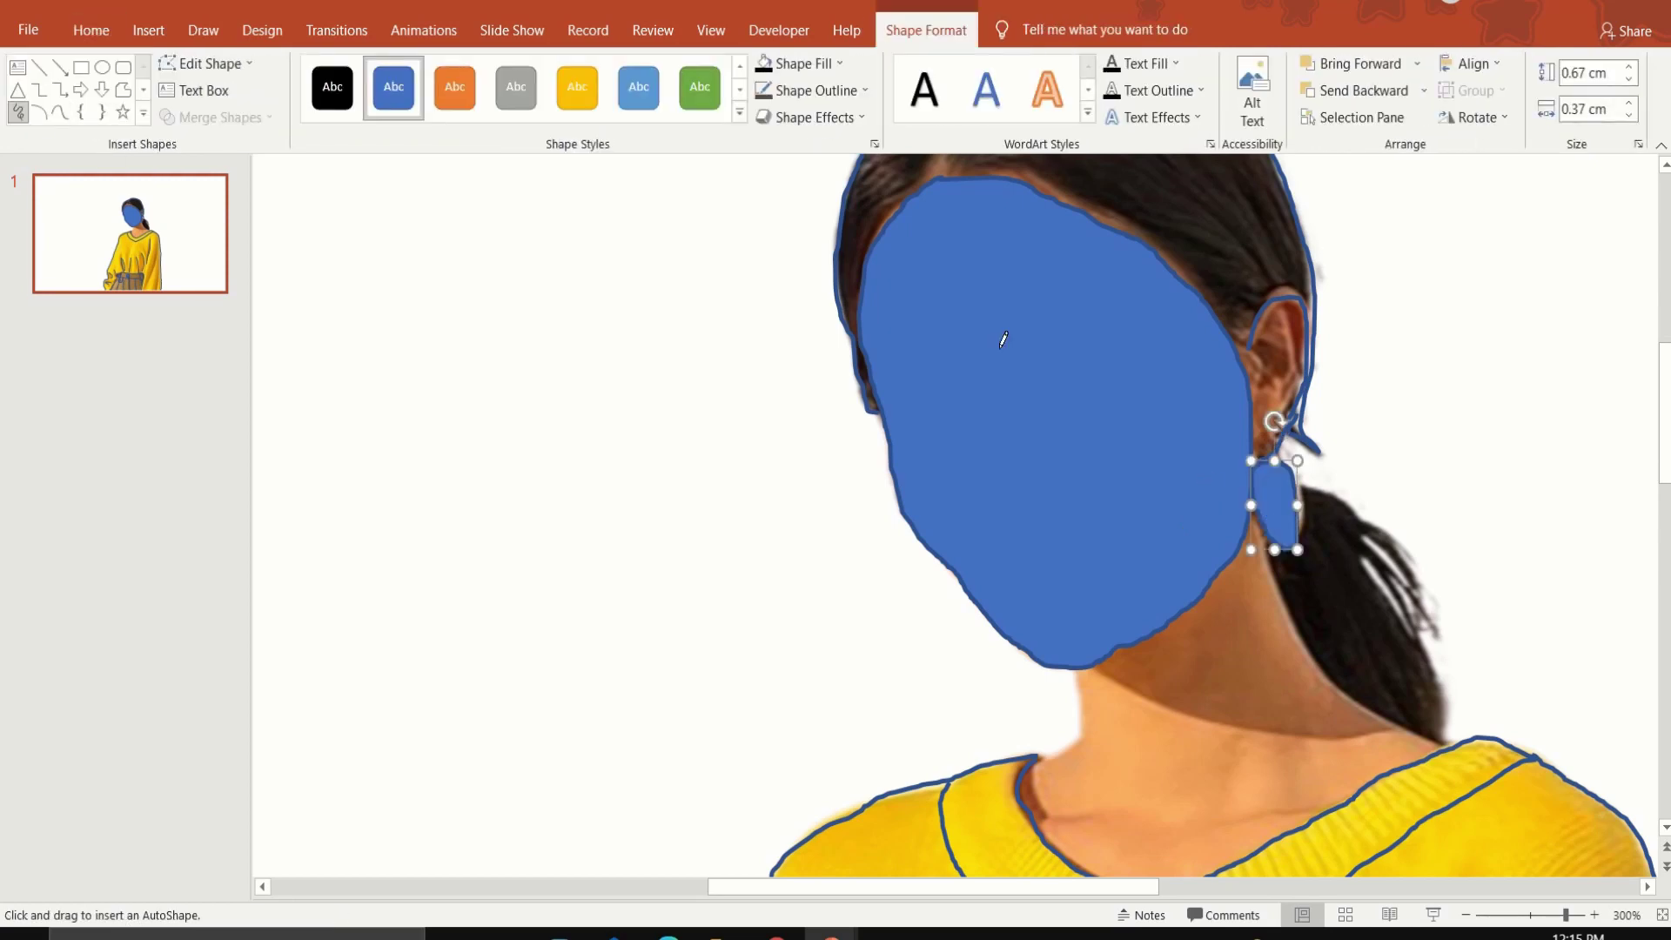
Trace the ponytail edges and the left edge of the neck
left_click_drag(1366, 508, 1426, 620)
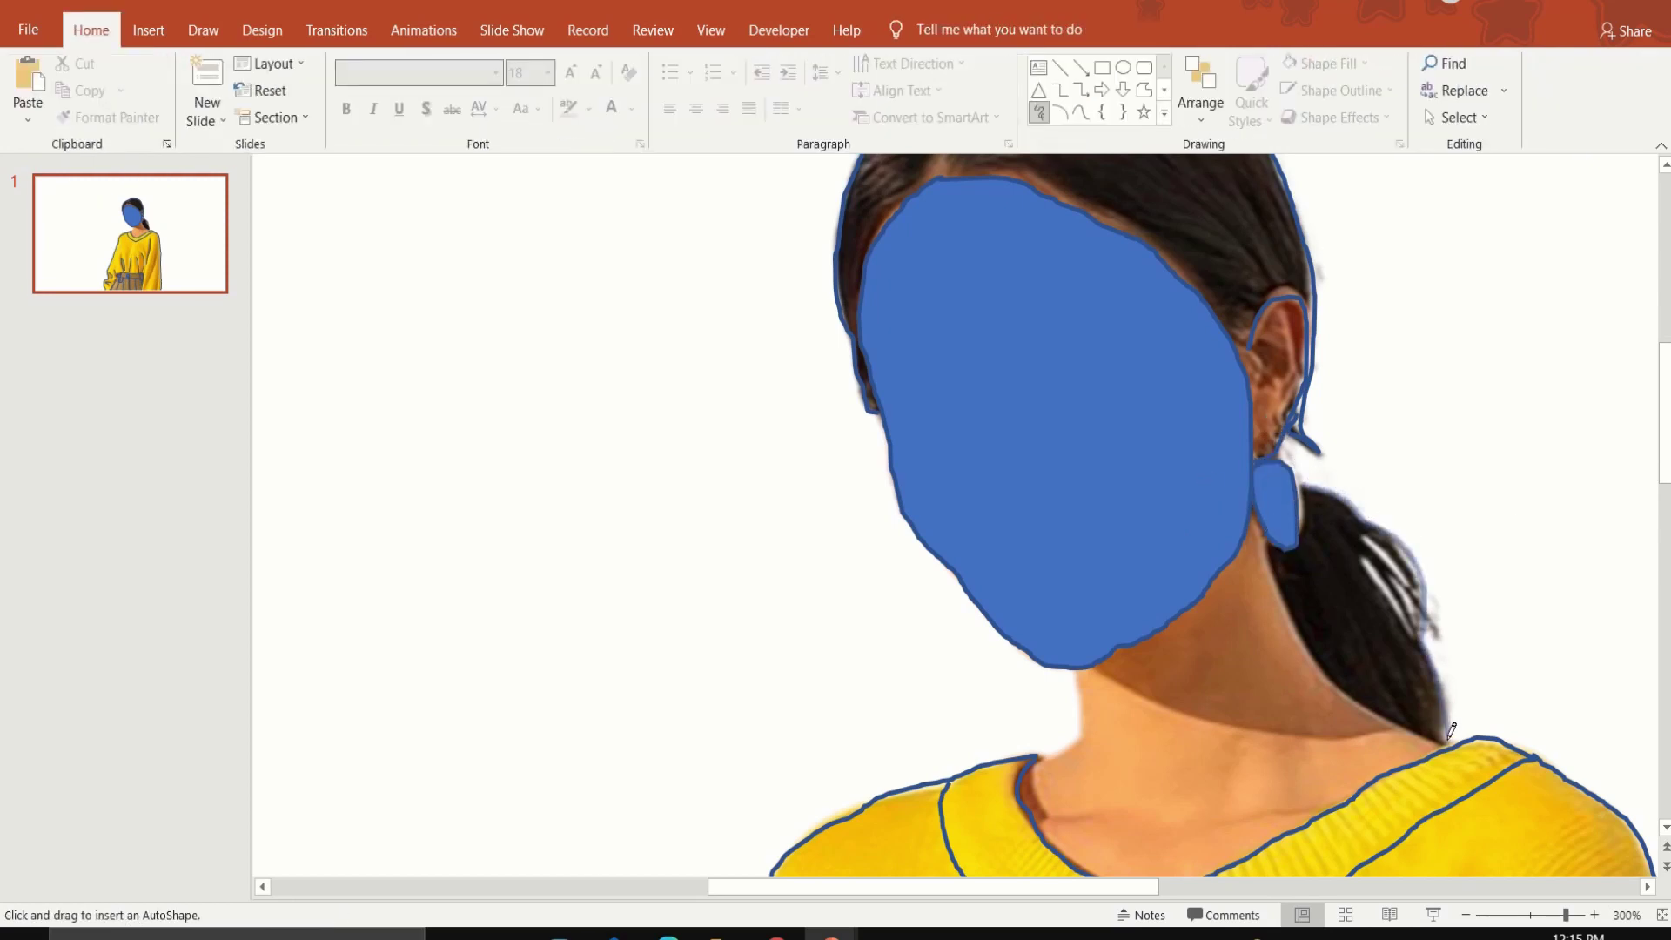
left_click_drag(1452, 730, 1447, 744)
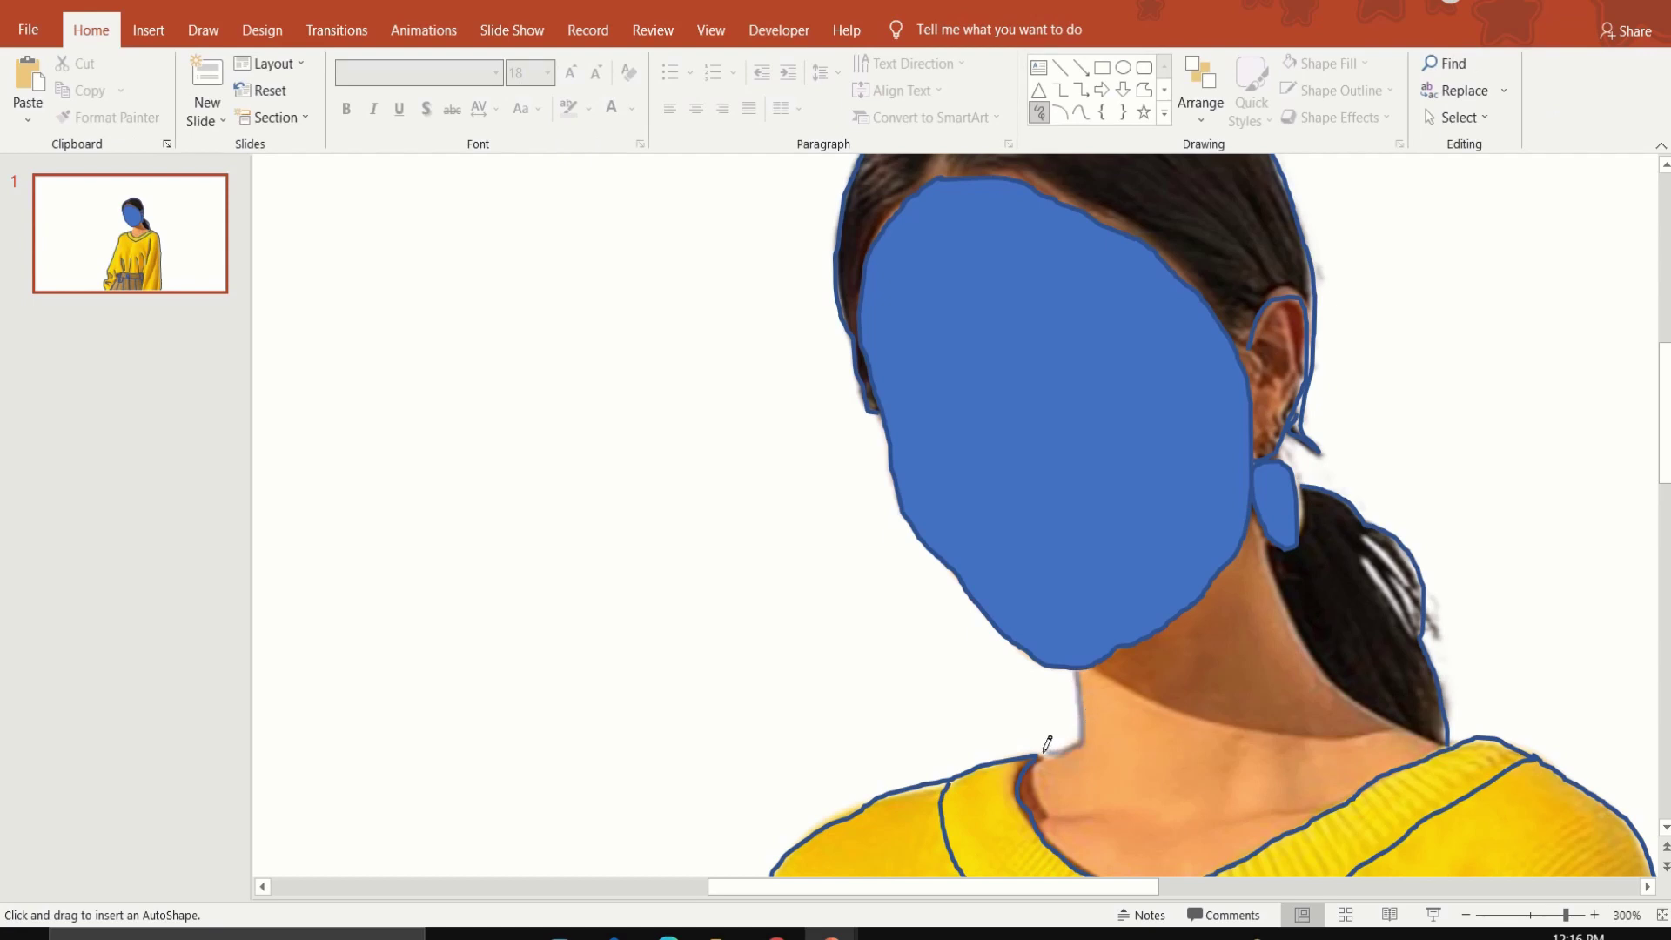
left_click_drag(1046, 744, 1079, 670)
left_click_drag(1378, 707, 1445, 739)
scroll(1173, 480, "down", 10, "ctrl")
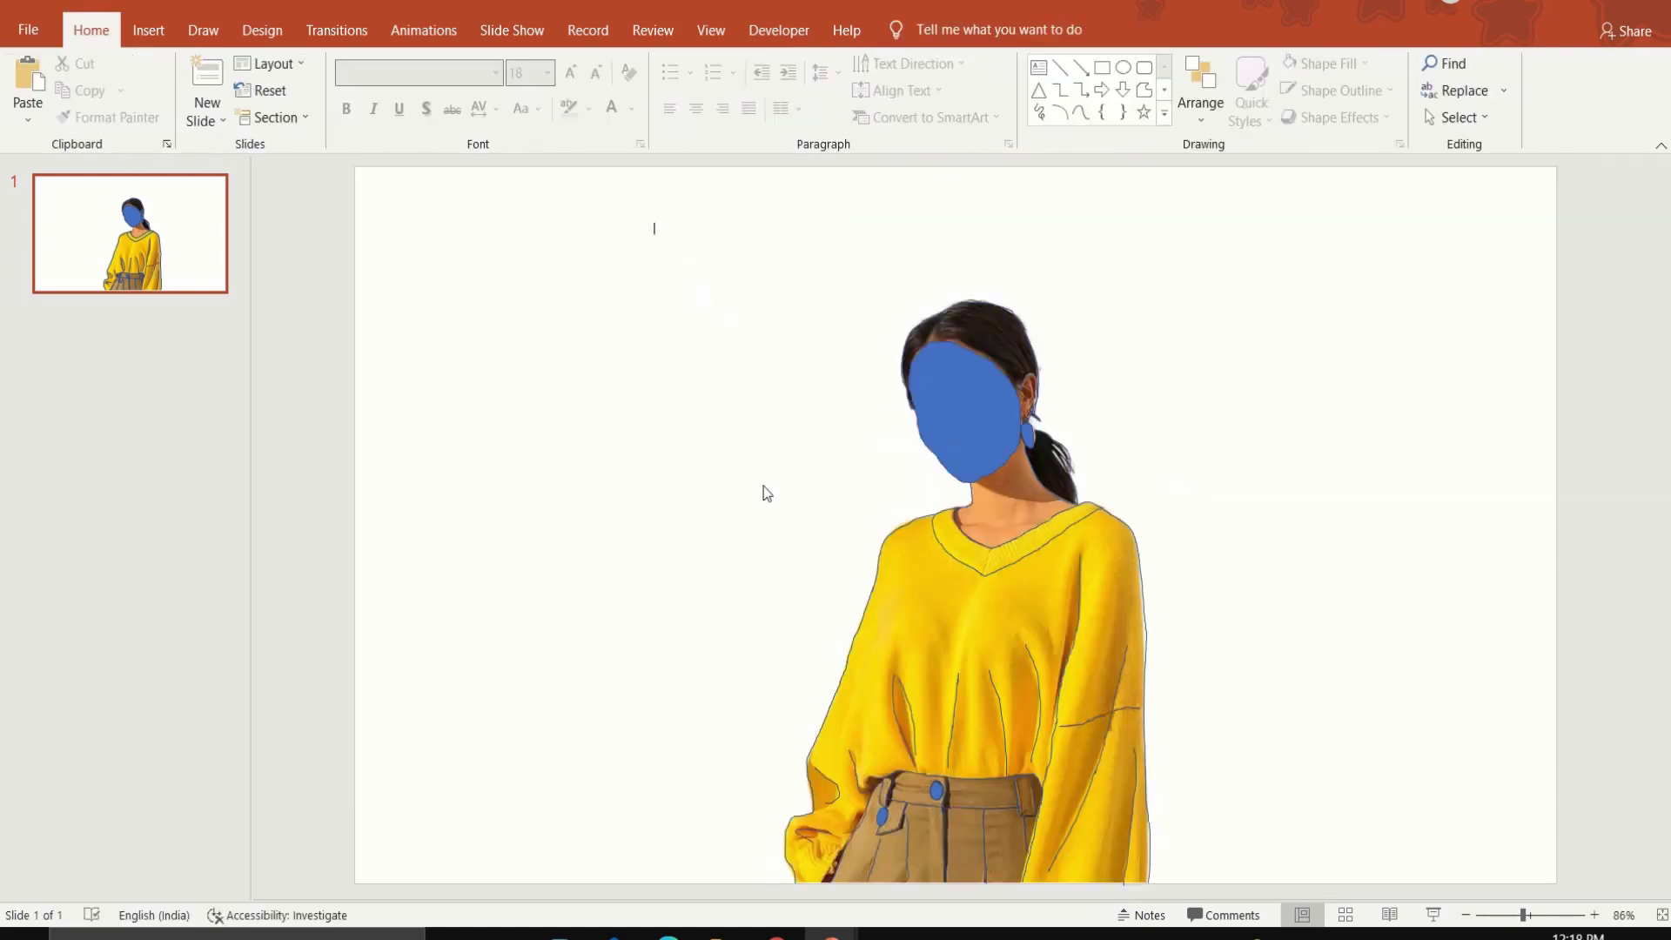
Hide the photo in the Selection Pane and group the traced strokes into one figure
left_click_drag(653, 222, 1279, 901)
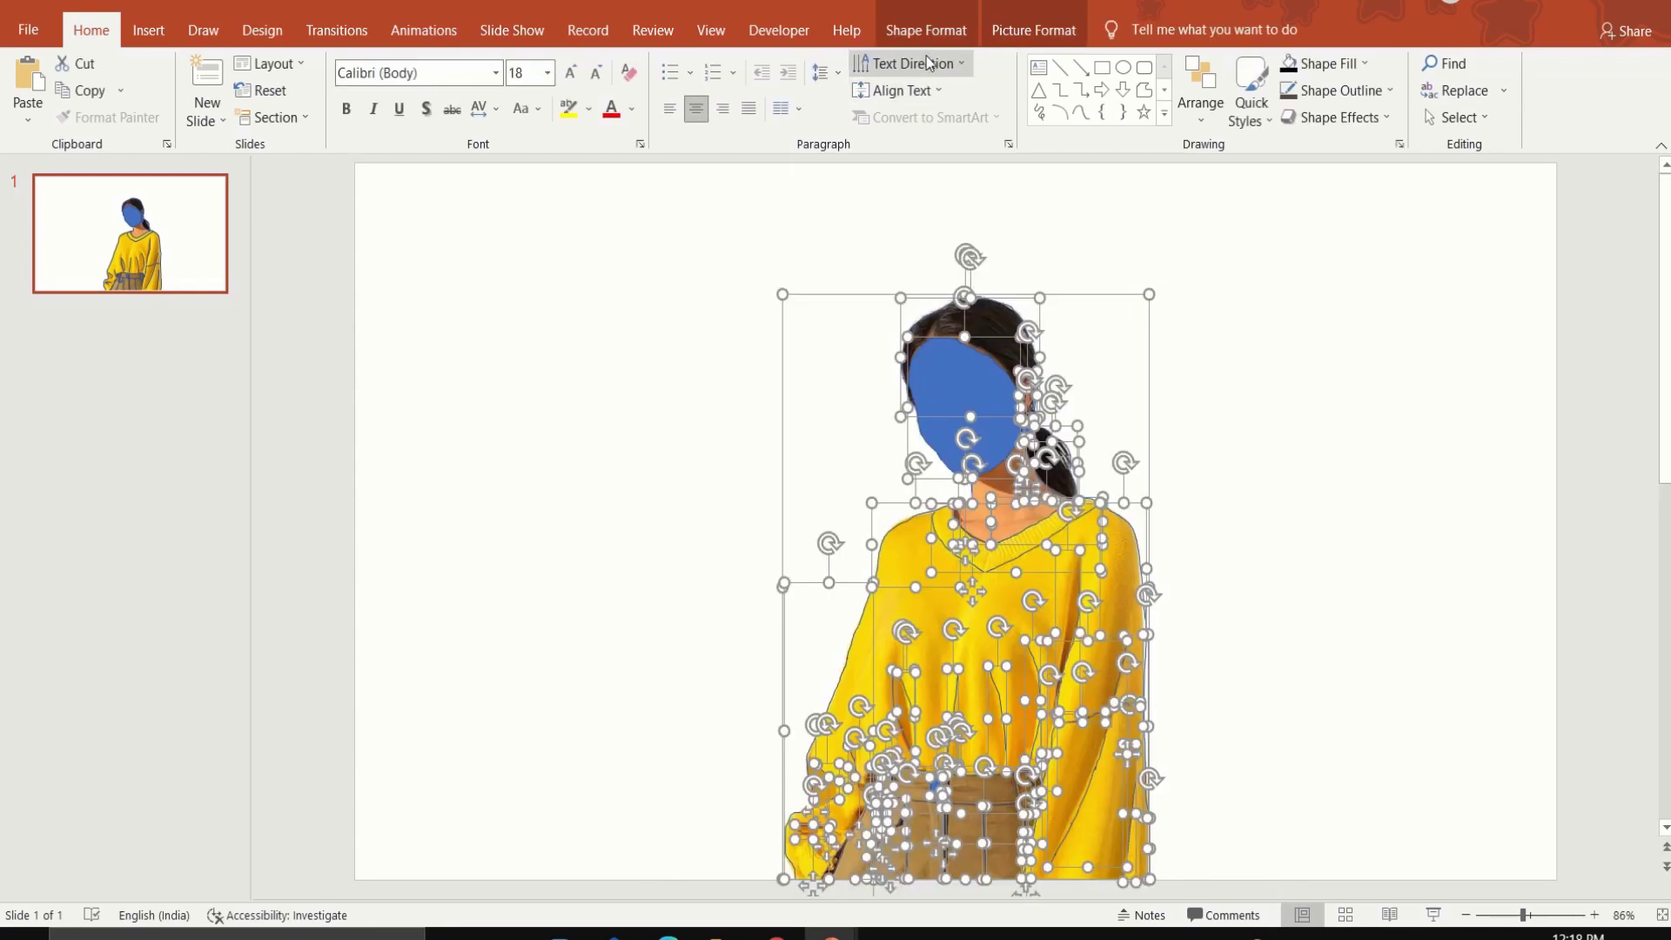
left_click(927, 32)
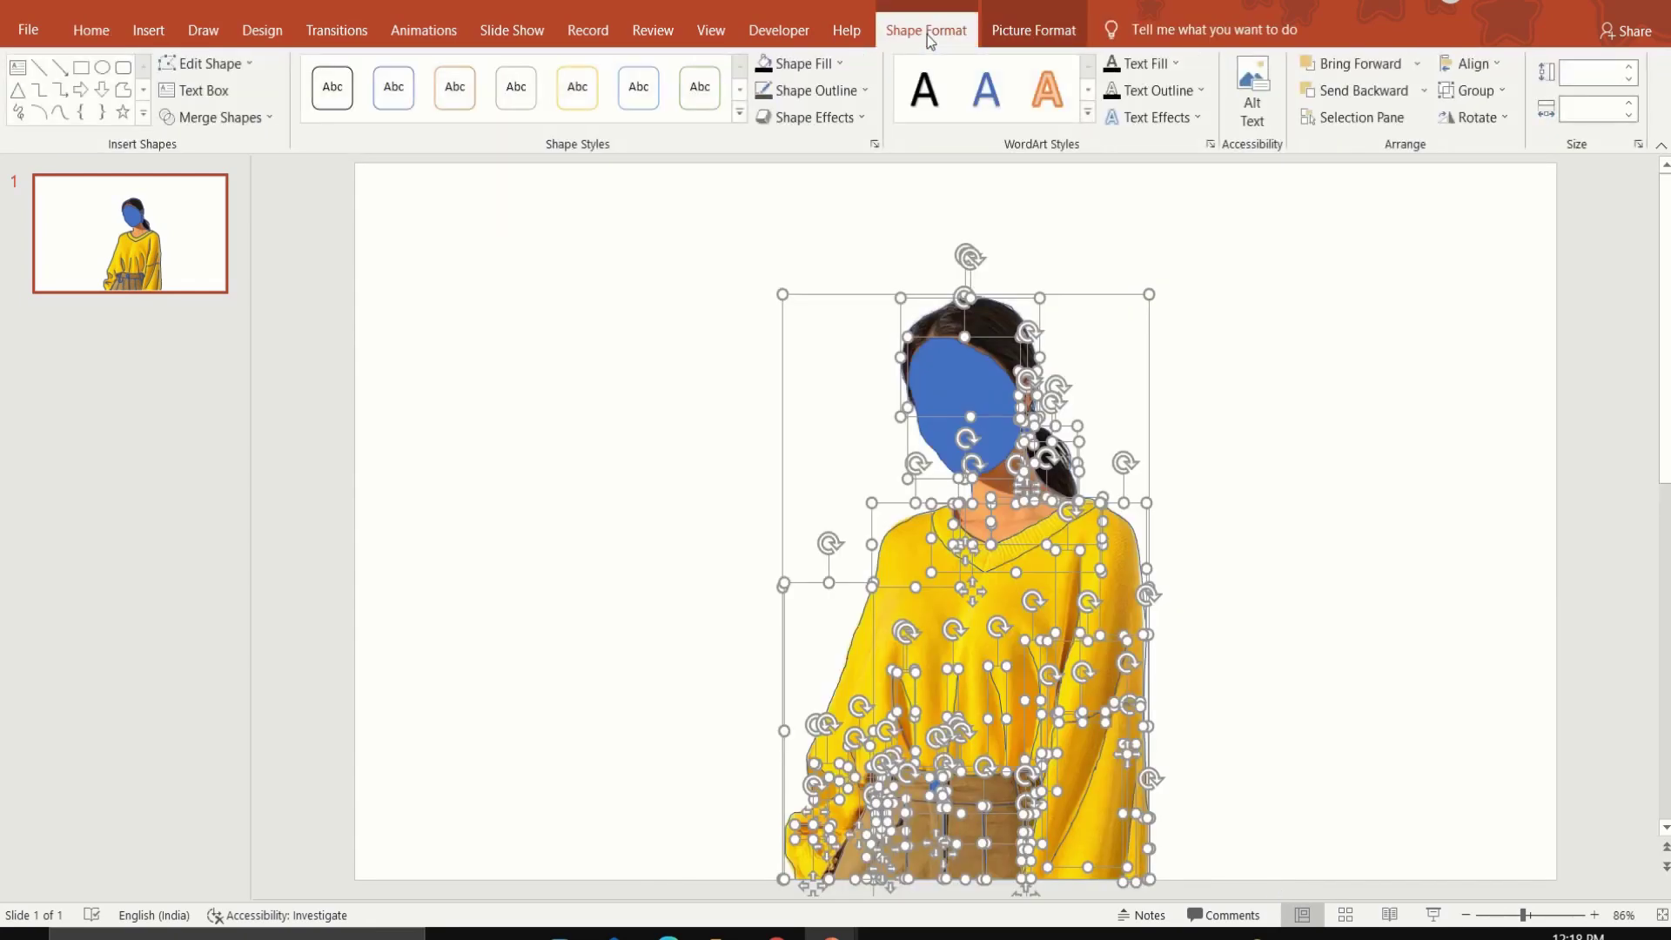
left_click(1330, 118)
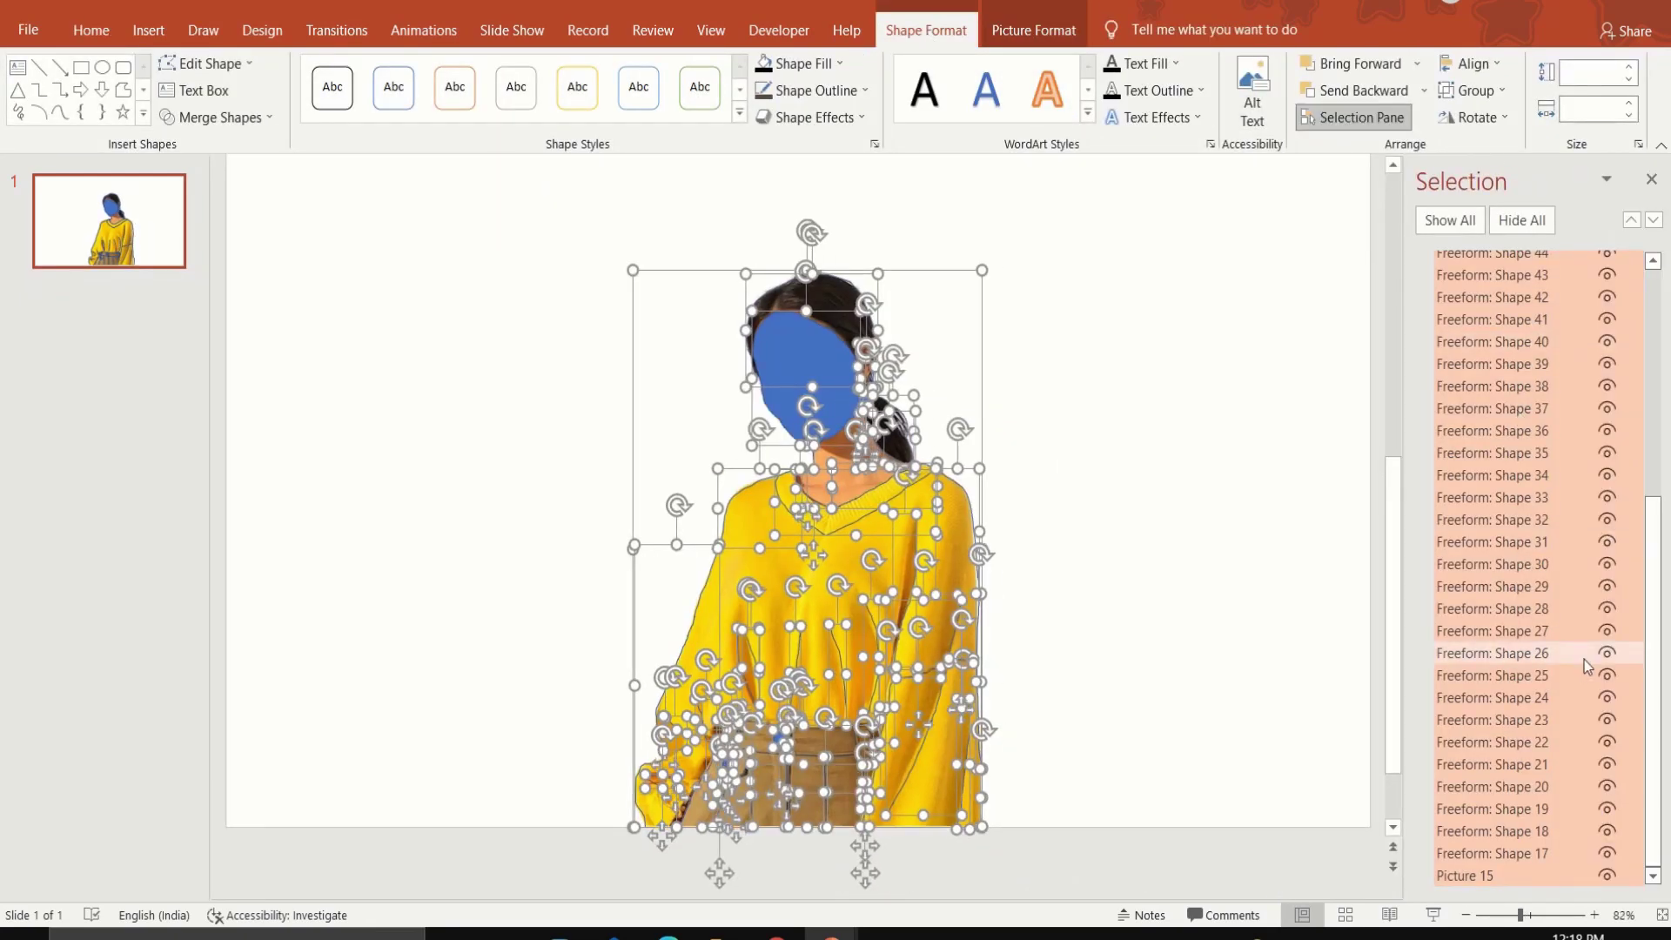
left_click(1607, 875)
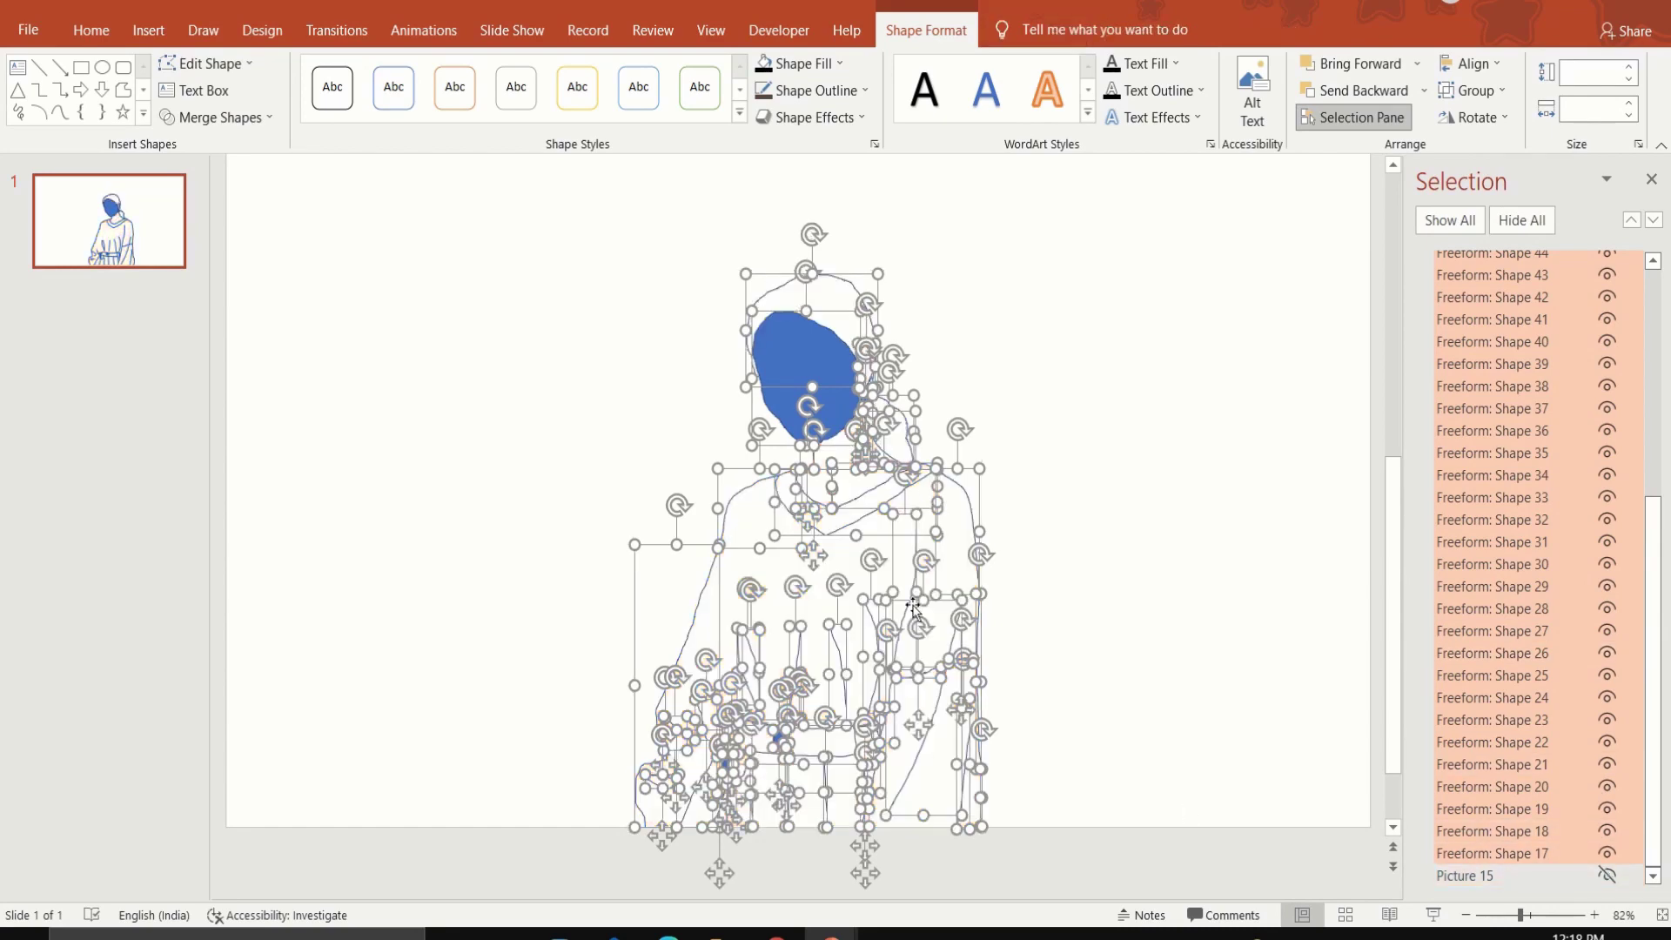
right_click(969, 501)
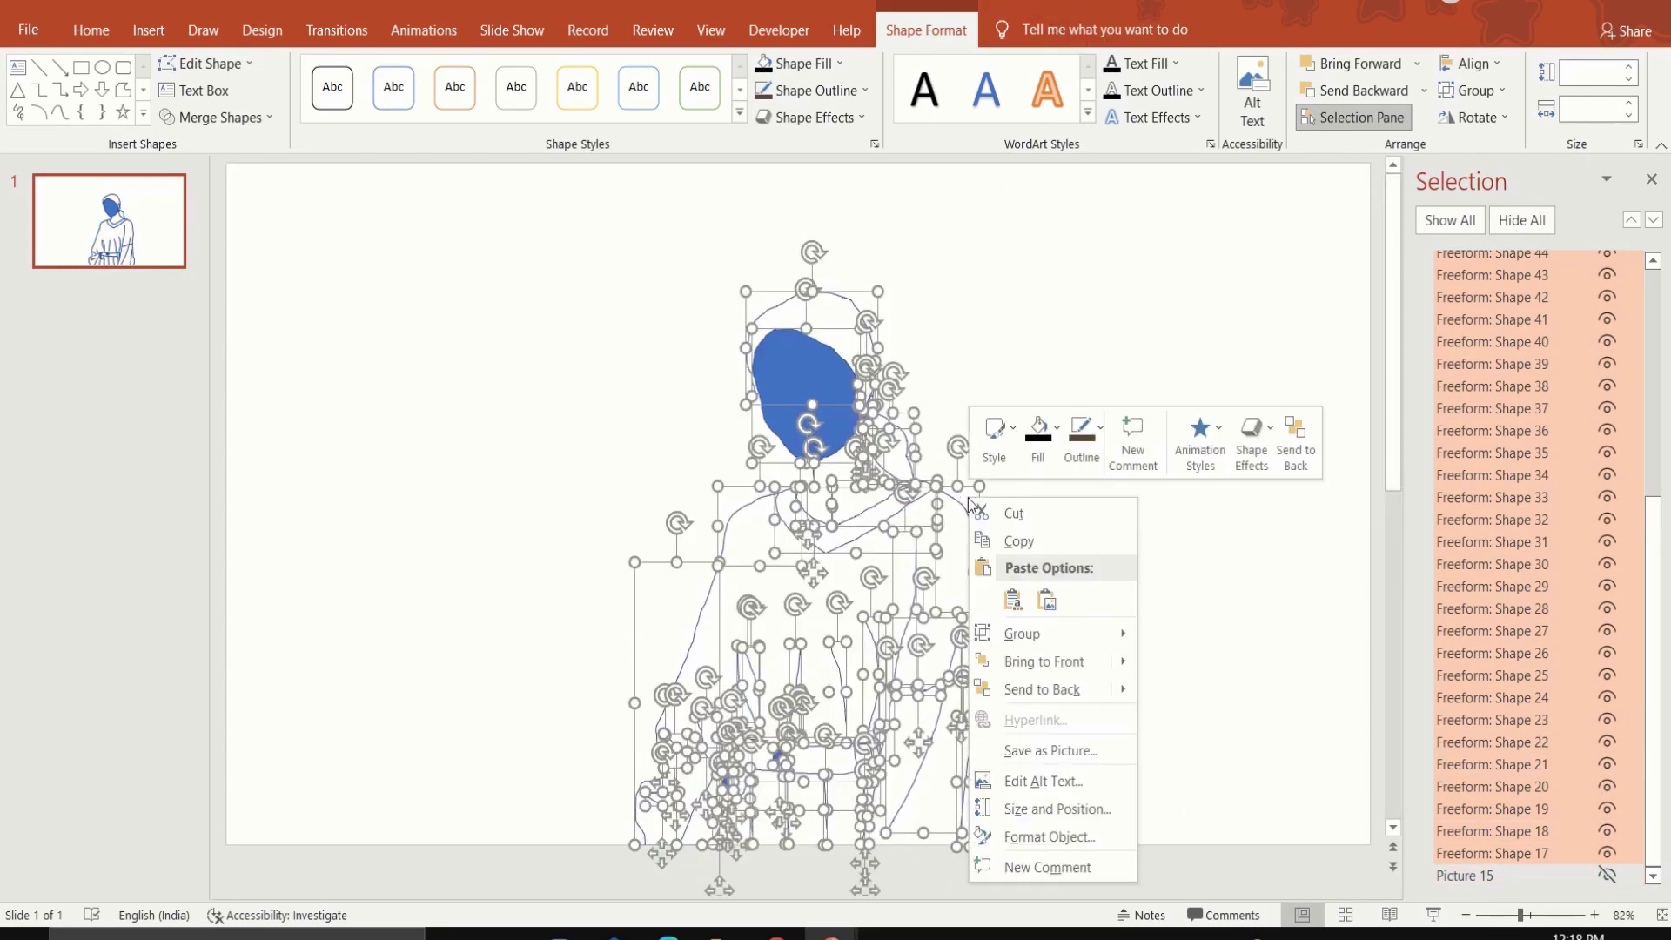
mouse_move(1023, 633)
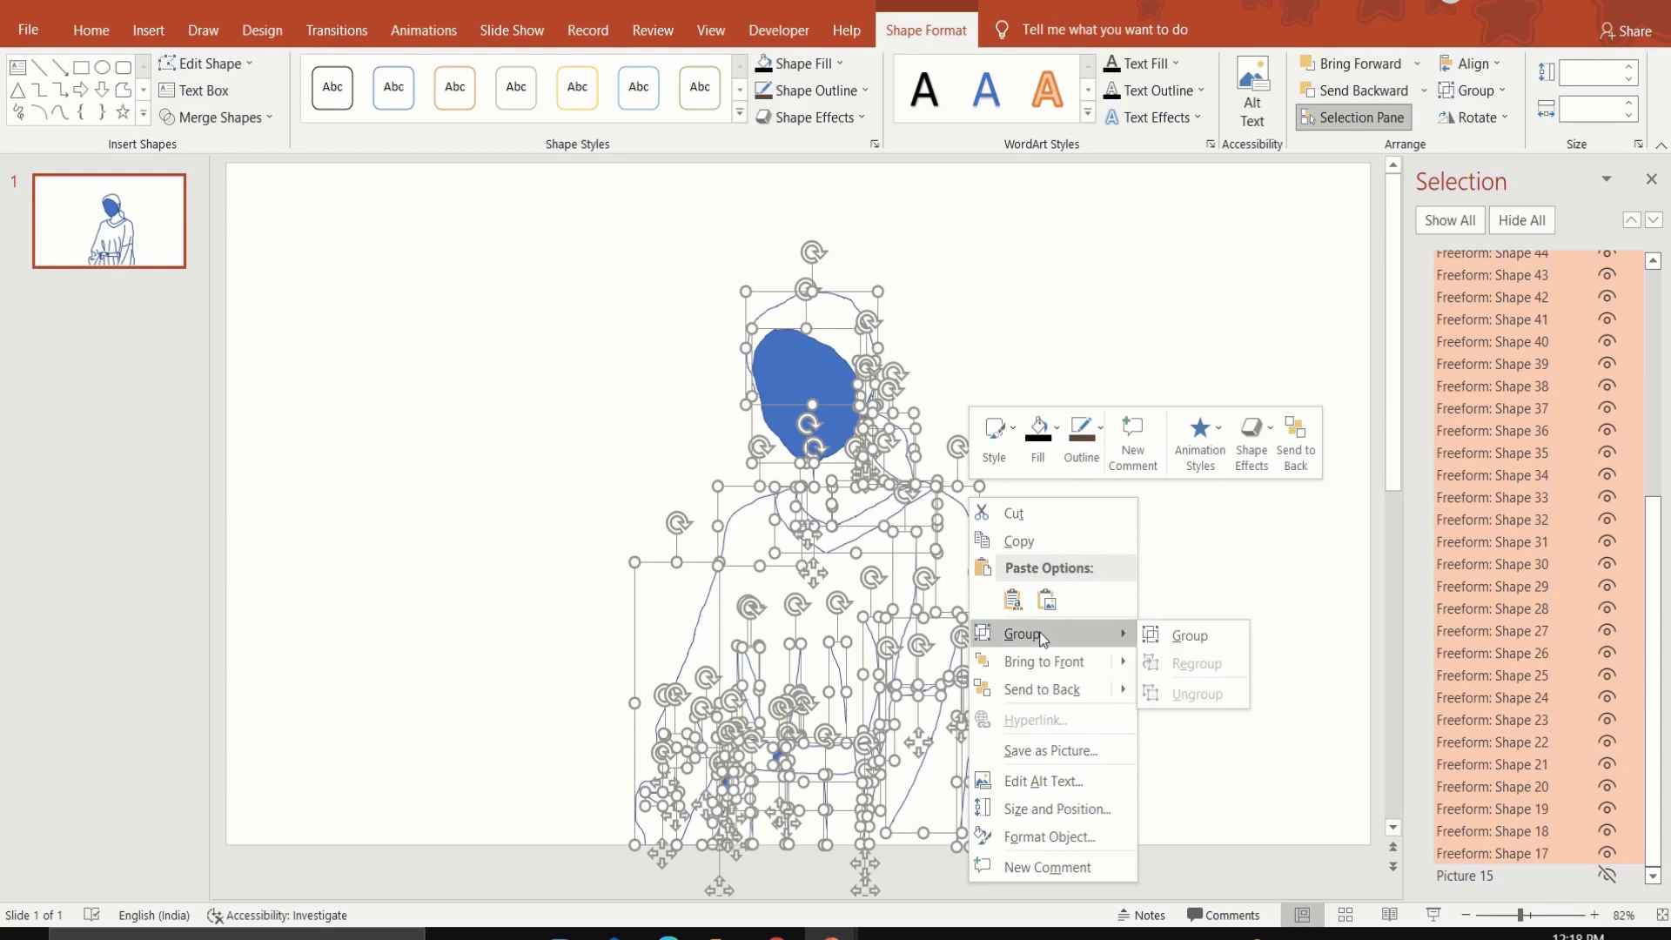
left_click(1188, 636)
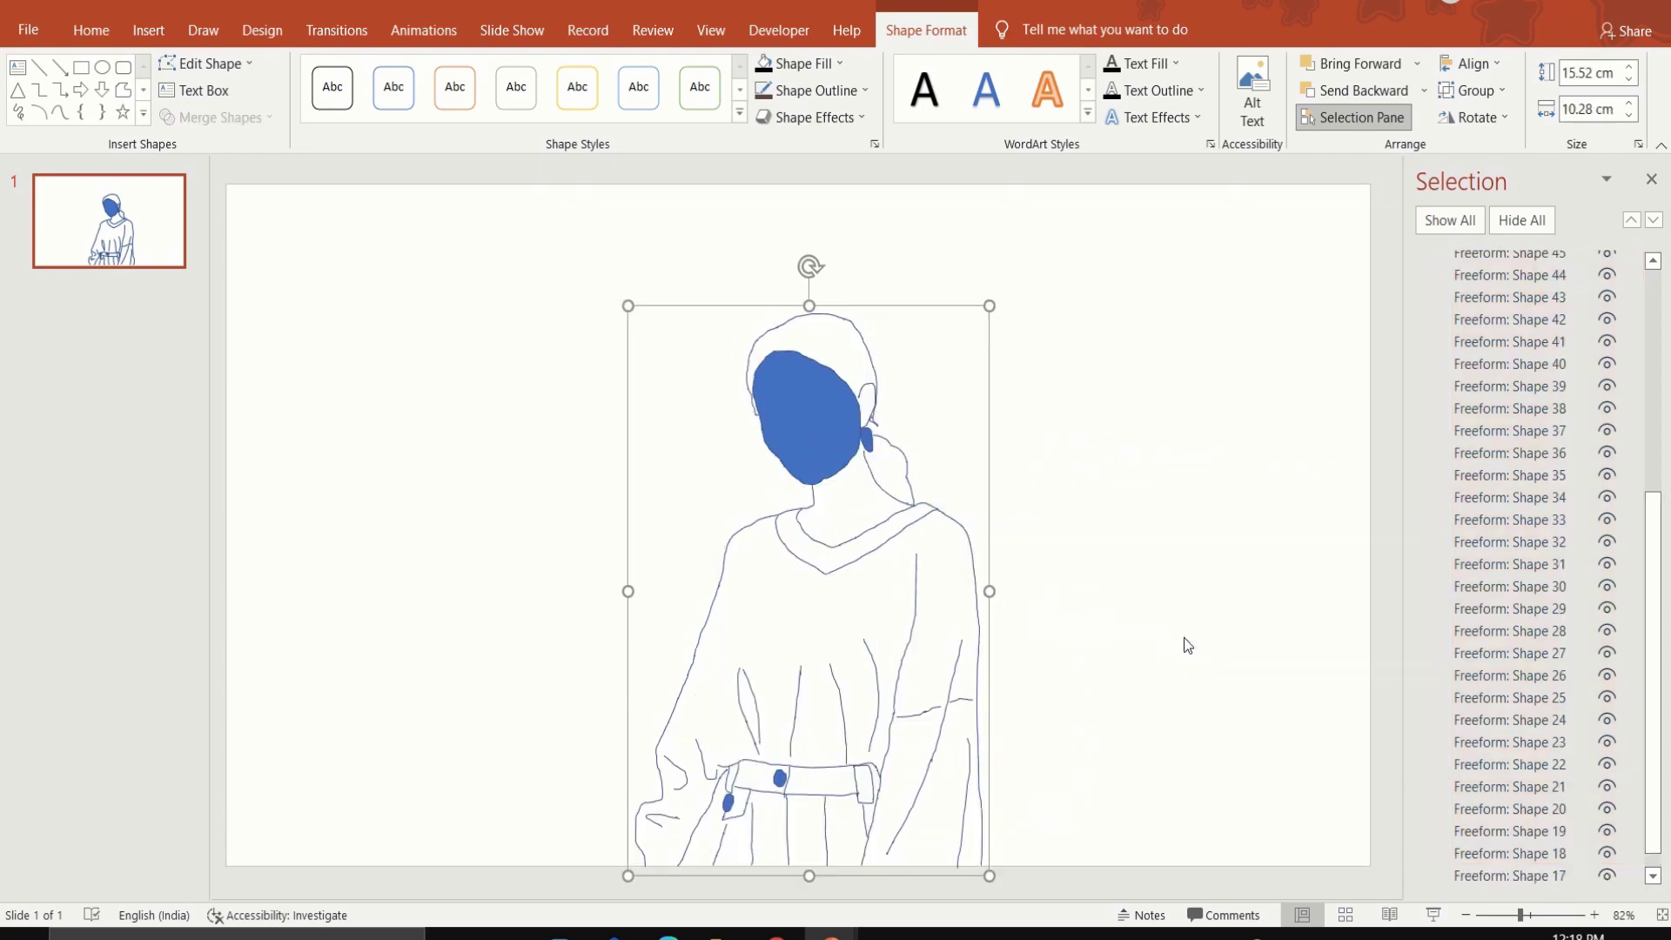
Unhide the yellow-sweater photo and select it
scroll(1517, 774, "down", 1)
left_click(1607, 874)
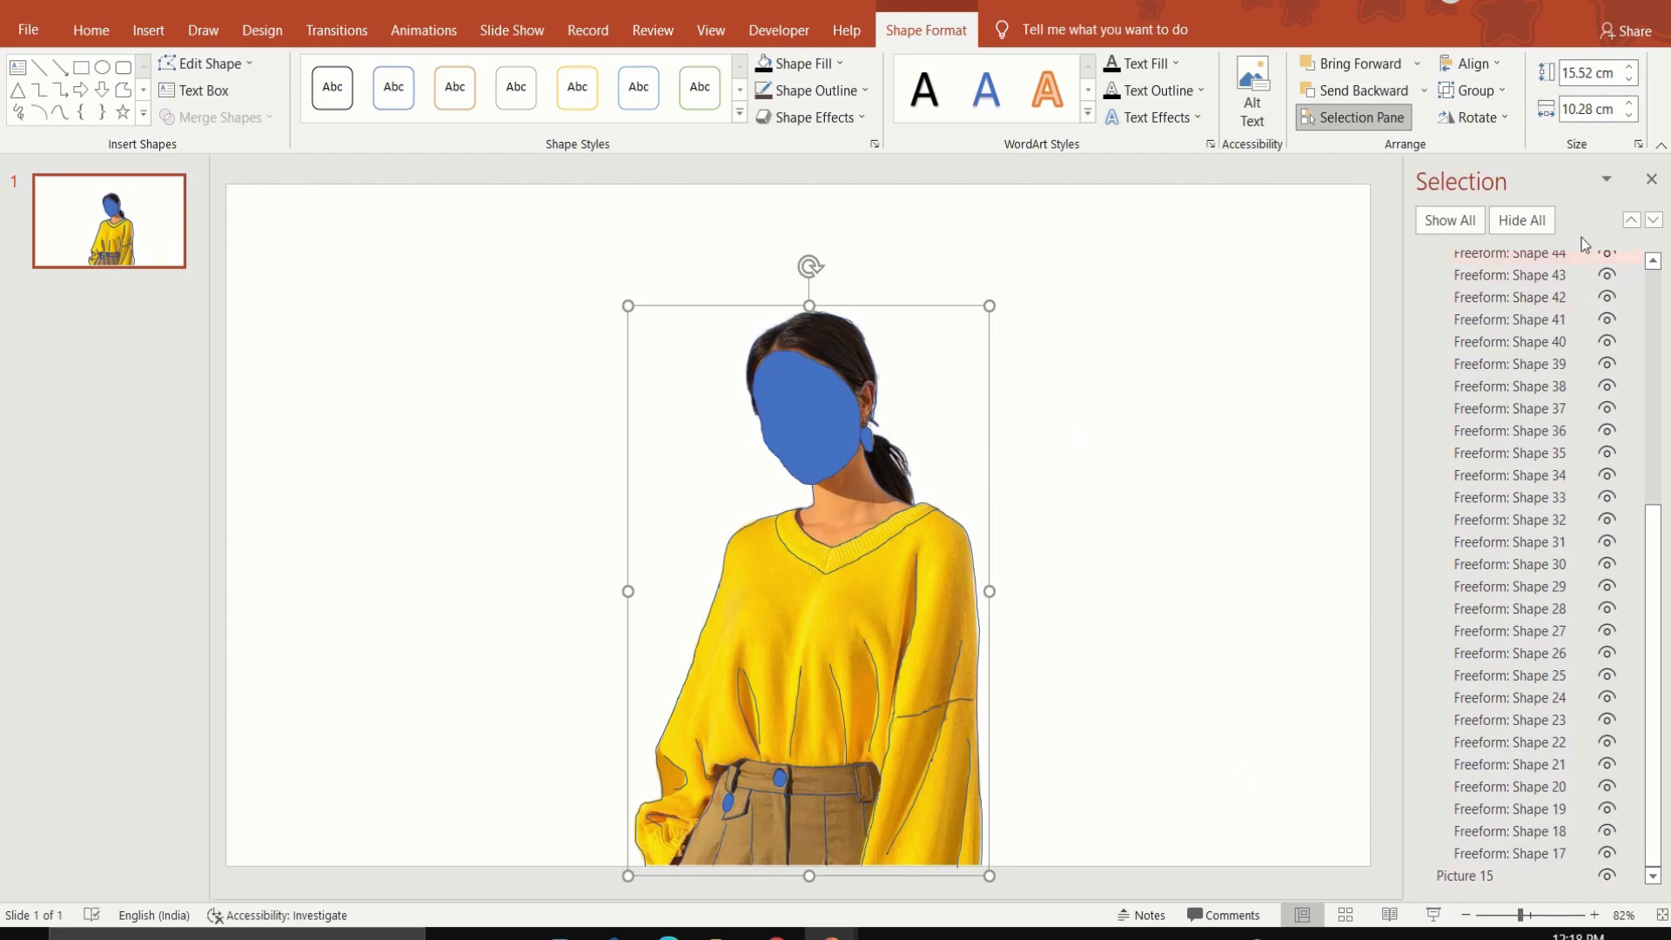
left_click(1647, 187)
Move the photo aside, shift the line drawing right, then bring the photo up beside it
mouse_move(1063, 571)
left_mouse_down()
mouse_move(1350, 587)
mouse_move(648, 596)
left_mouse_up()
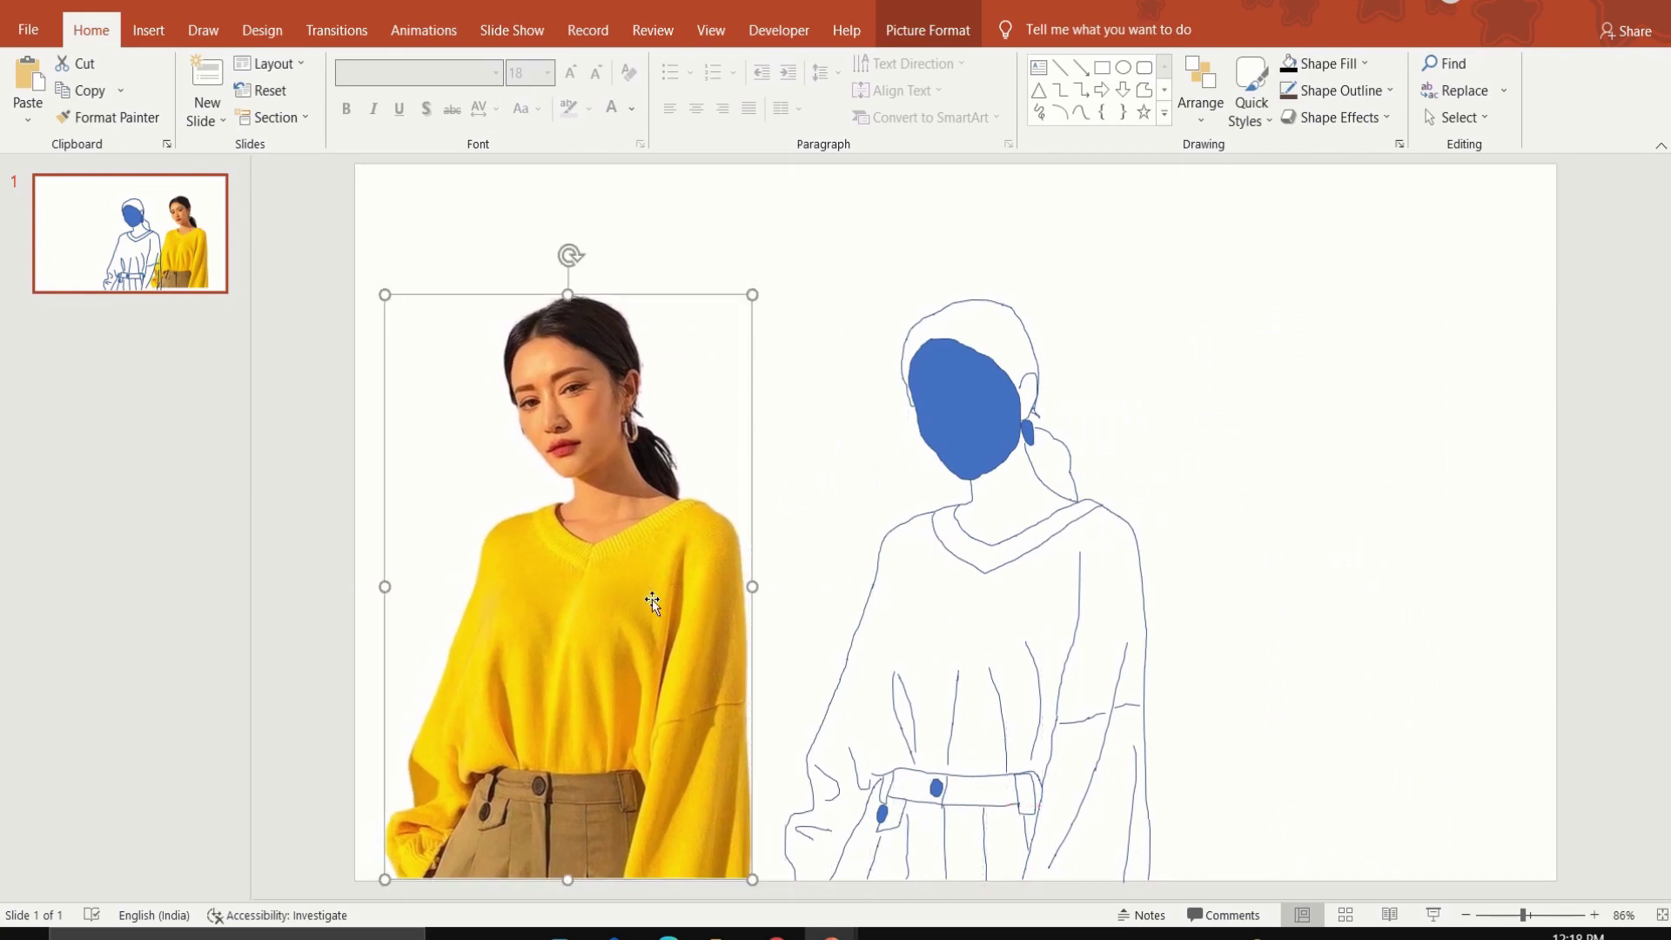
left_click(1117, 577)
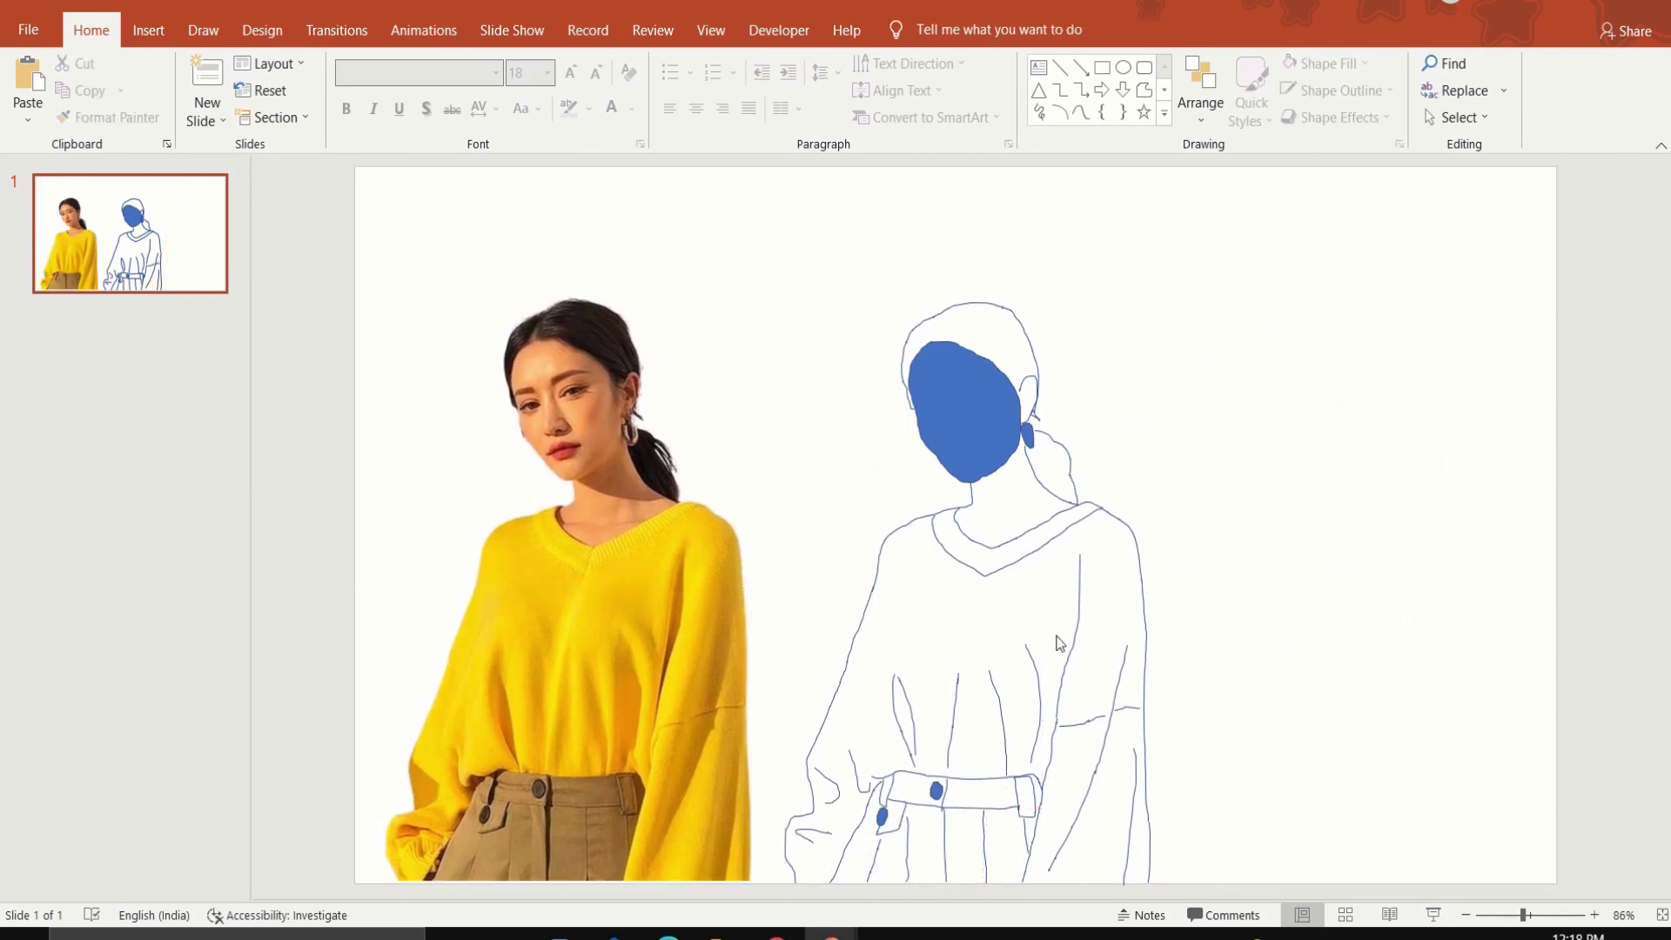
left_click_drag(1073, 638, 1224, 631)
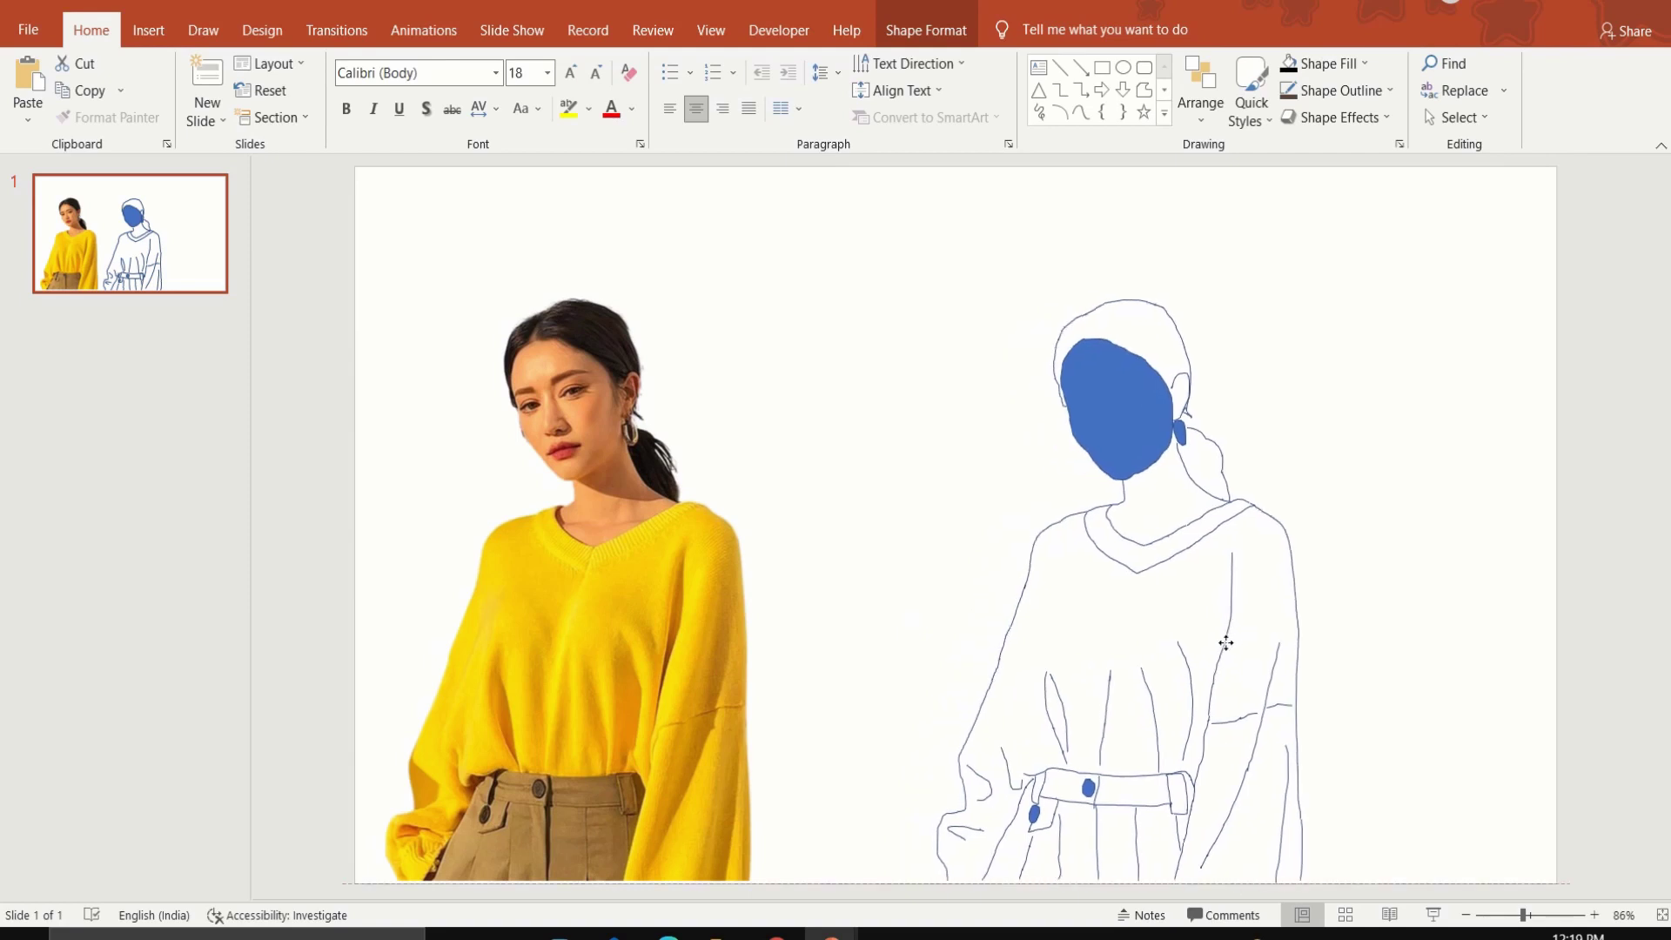
left_click_drag(709, 664, 822, 663)
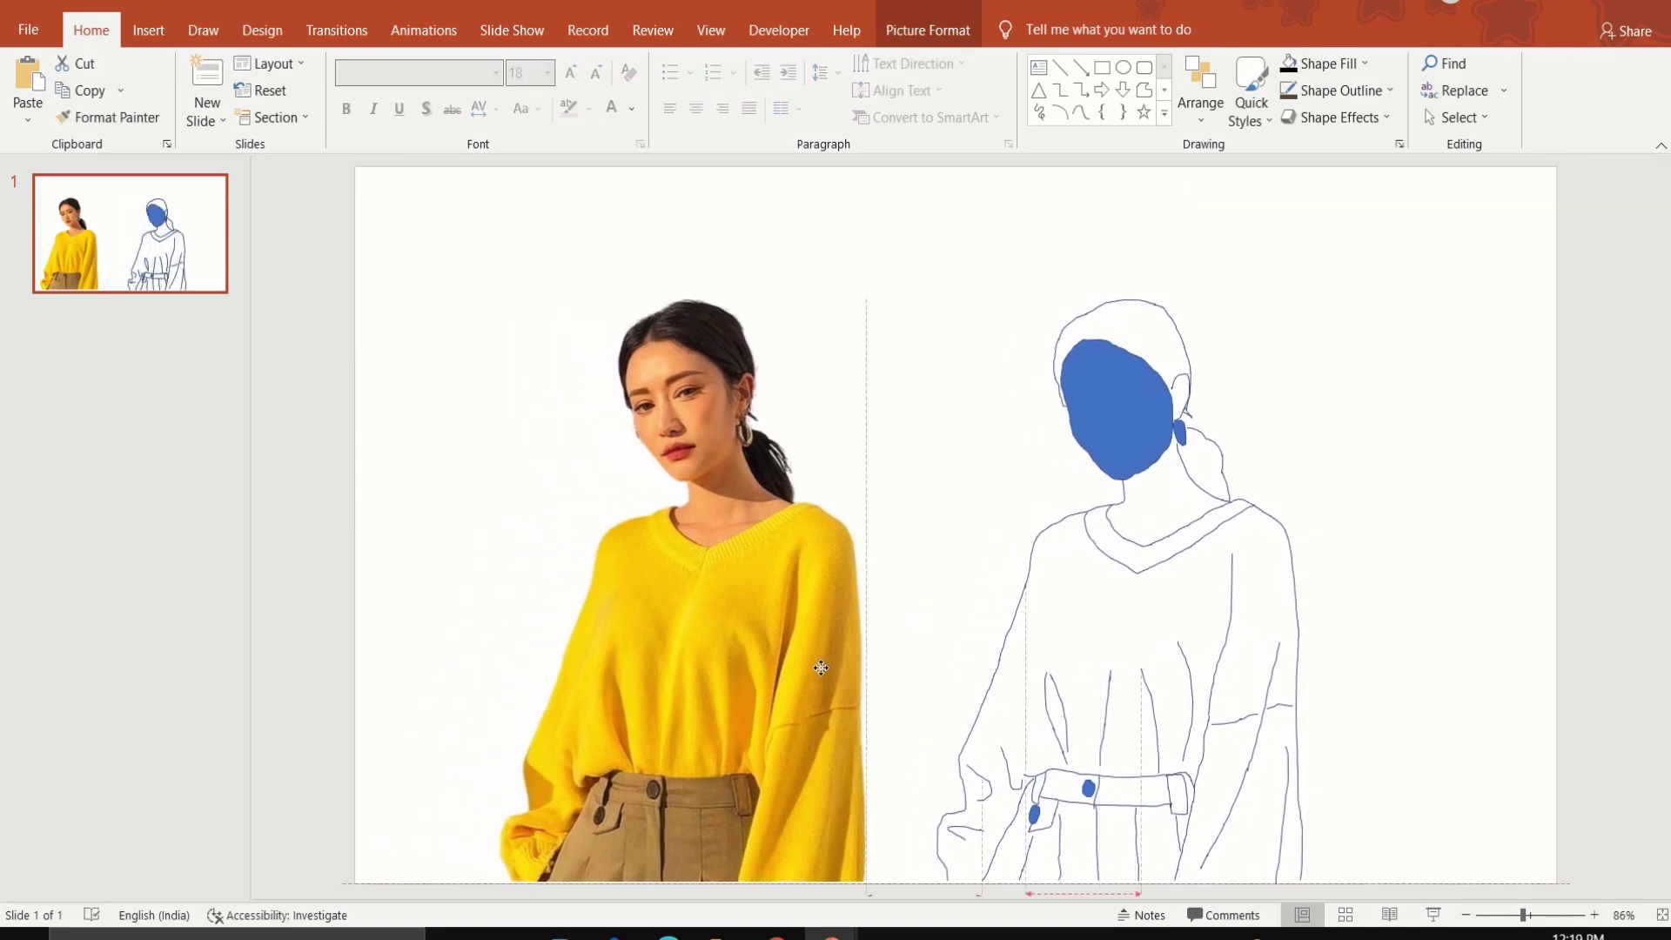
left_click(462, 628)
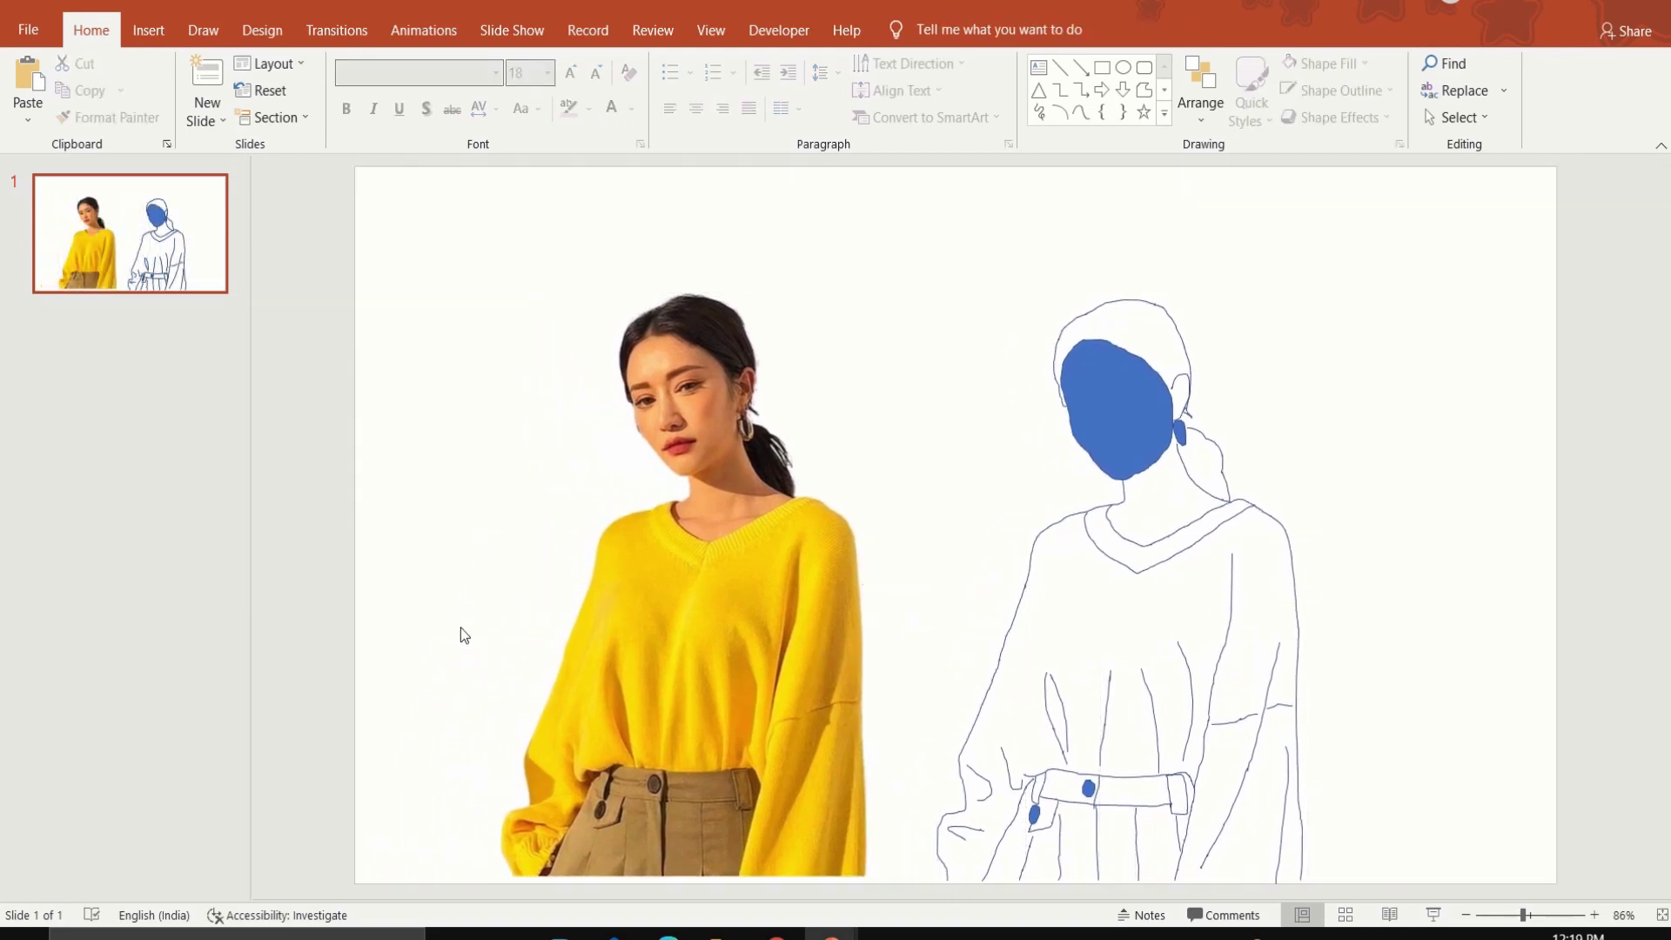
left_click(1177, 329)
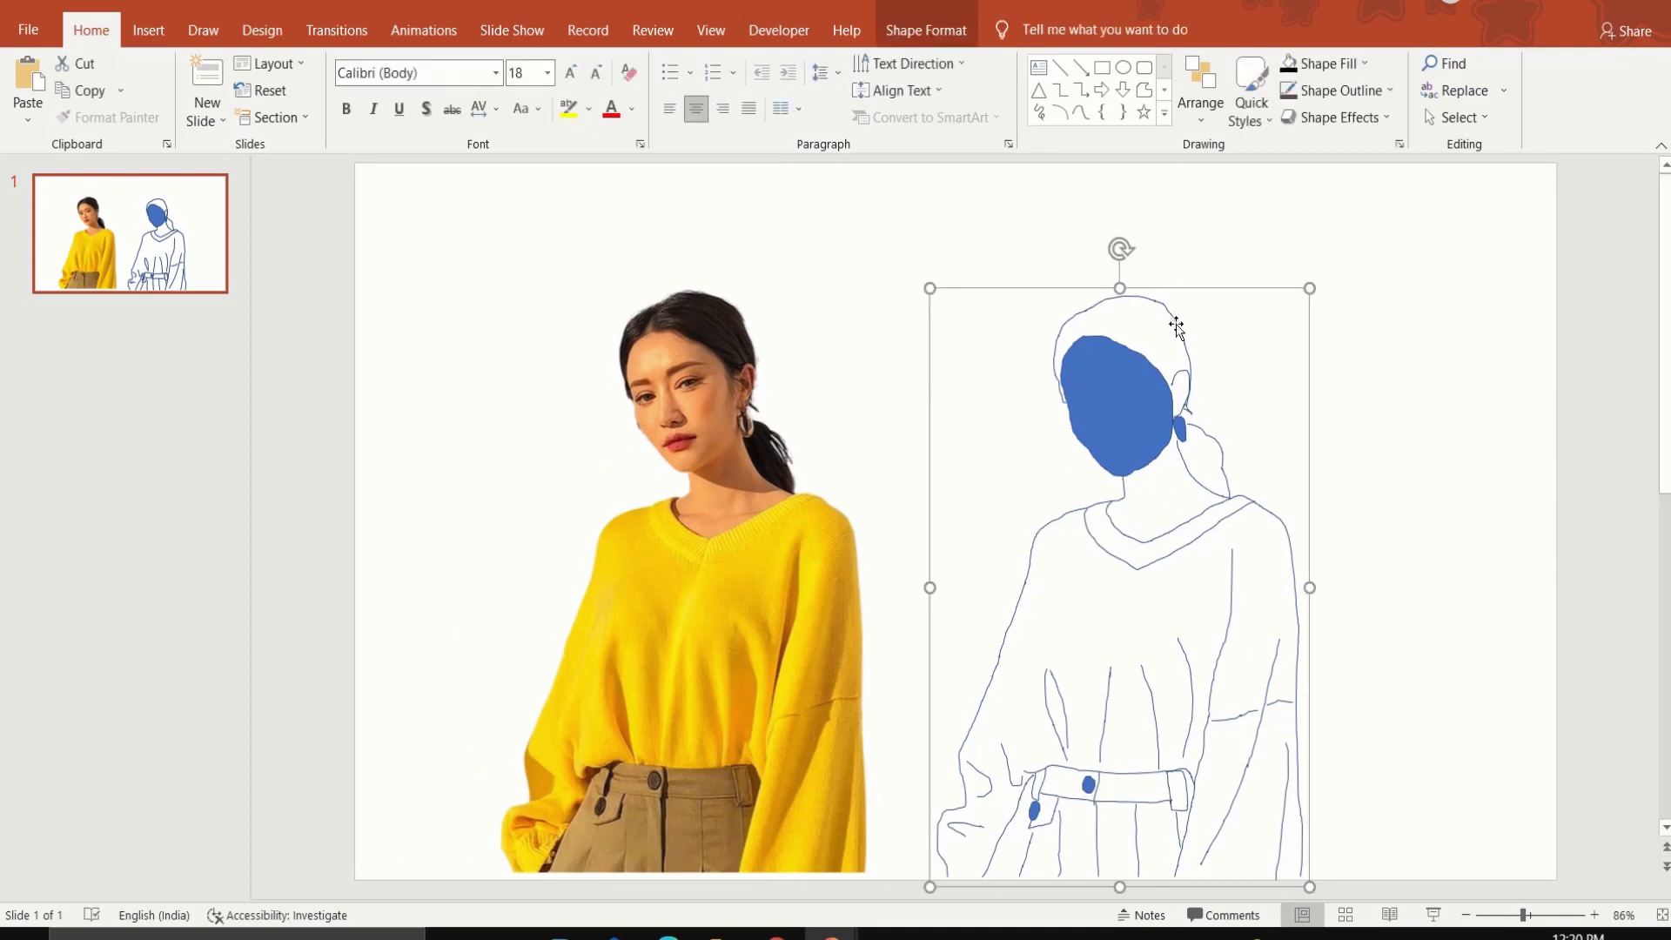
Give the line drawing black outlines at 3 pt weight
left_click(949, 21)
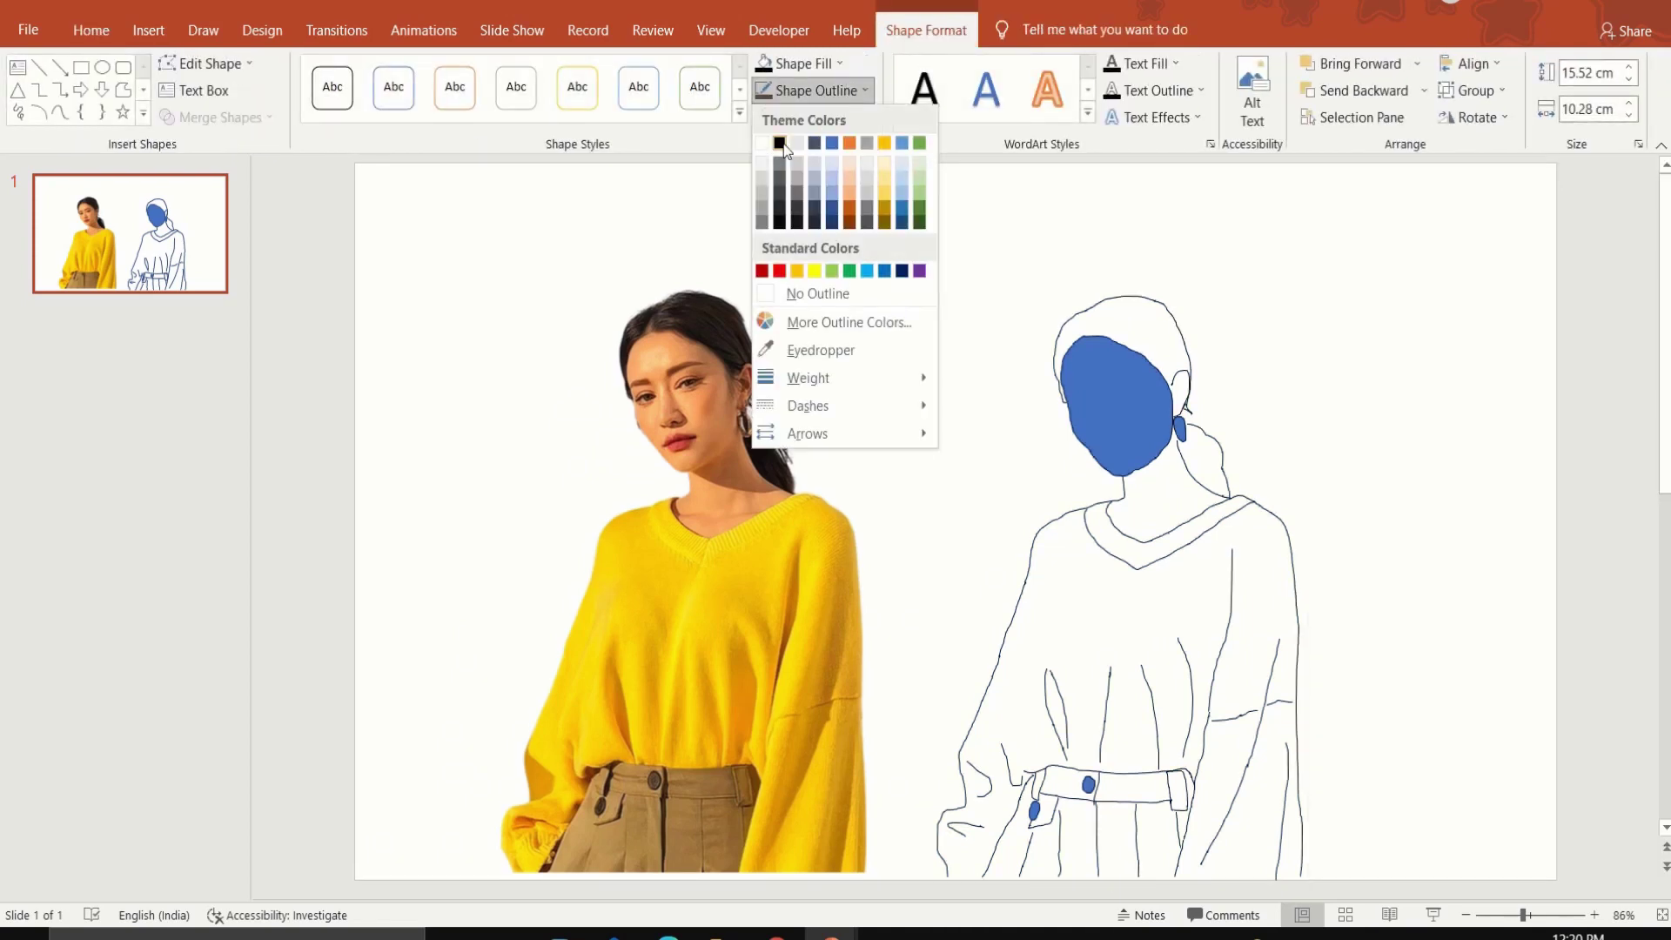
left_click(779, 142)
left_click(826, 90)
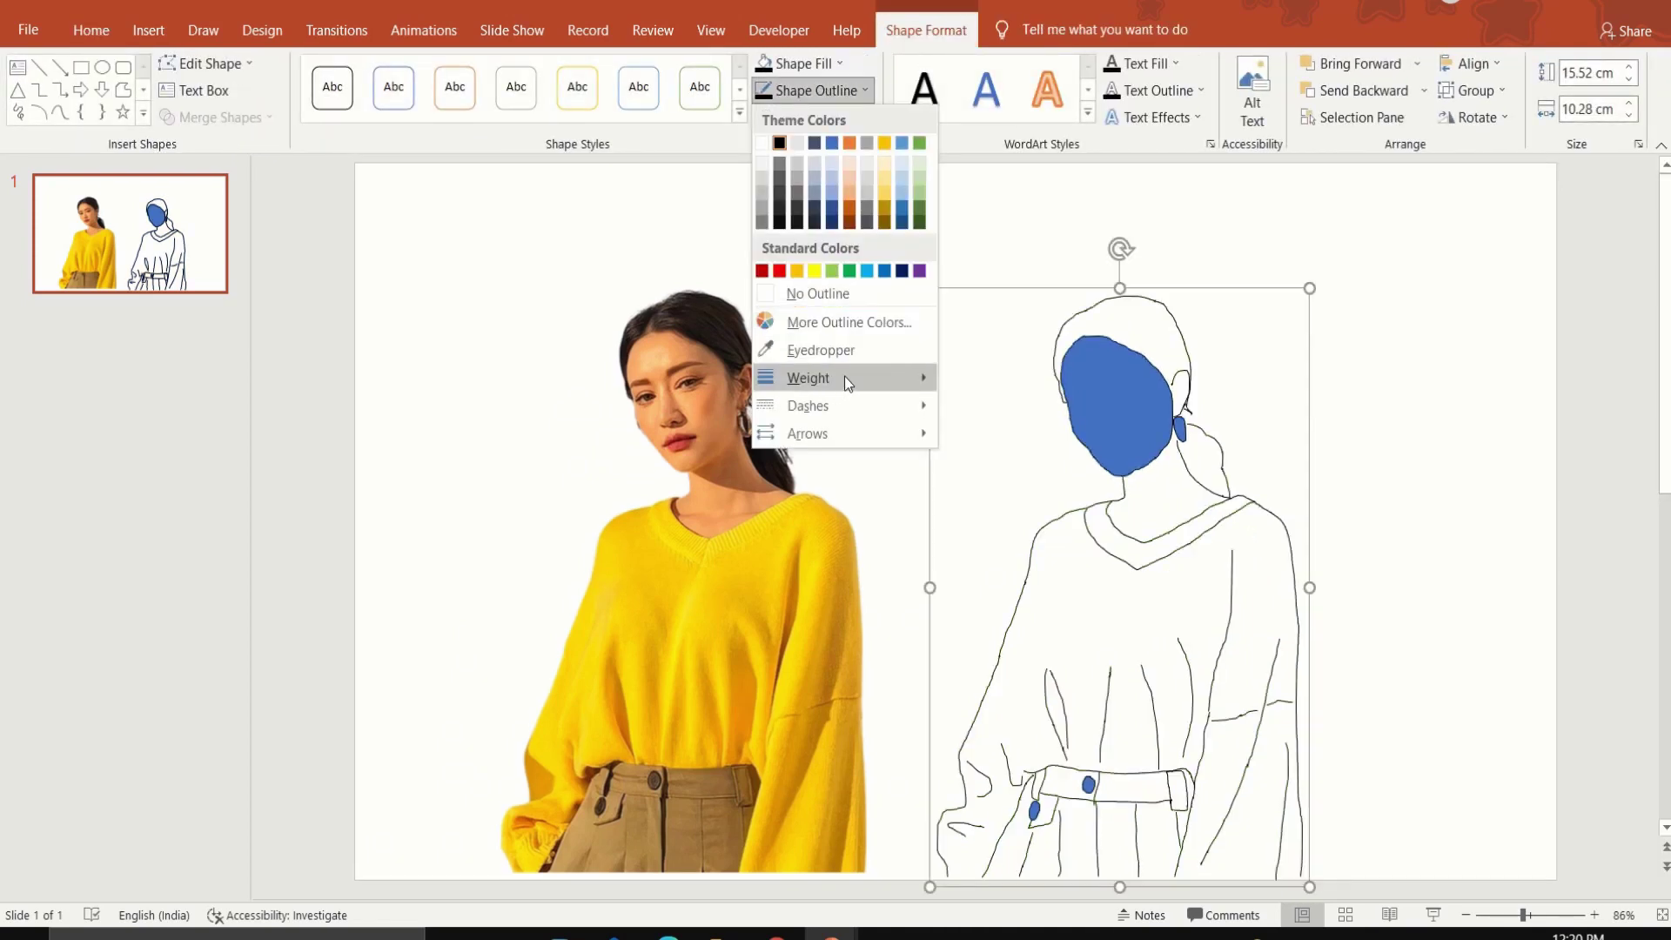
mouse_move(807, 377)
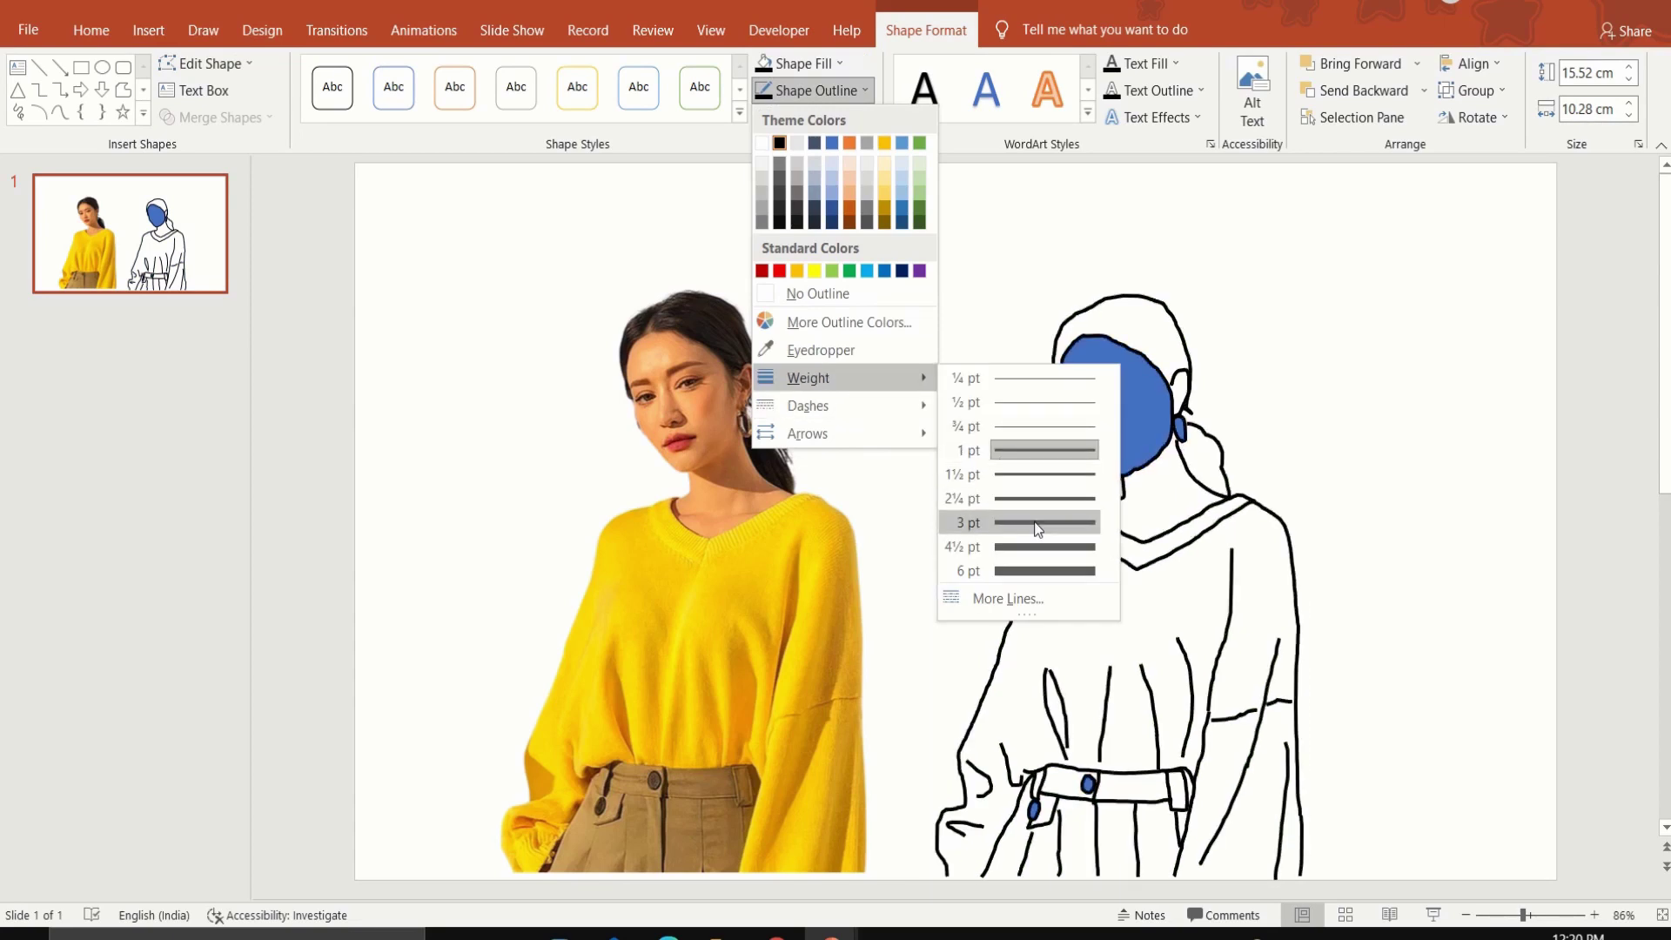
left_click(1037, 525)
Fill the sketch's blue face shape with the skin tone sampled from the photo
left_click(874, 366)
left_click(1121, 406)
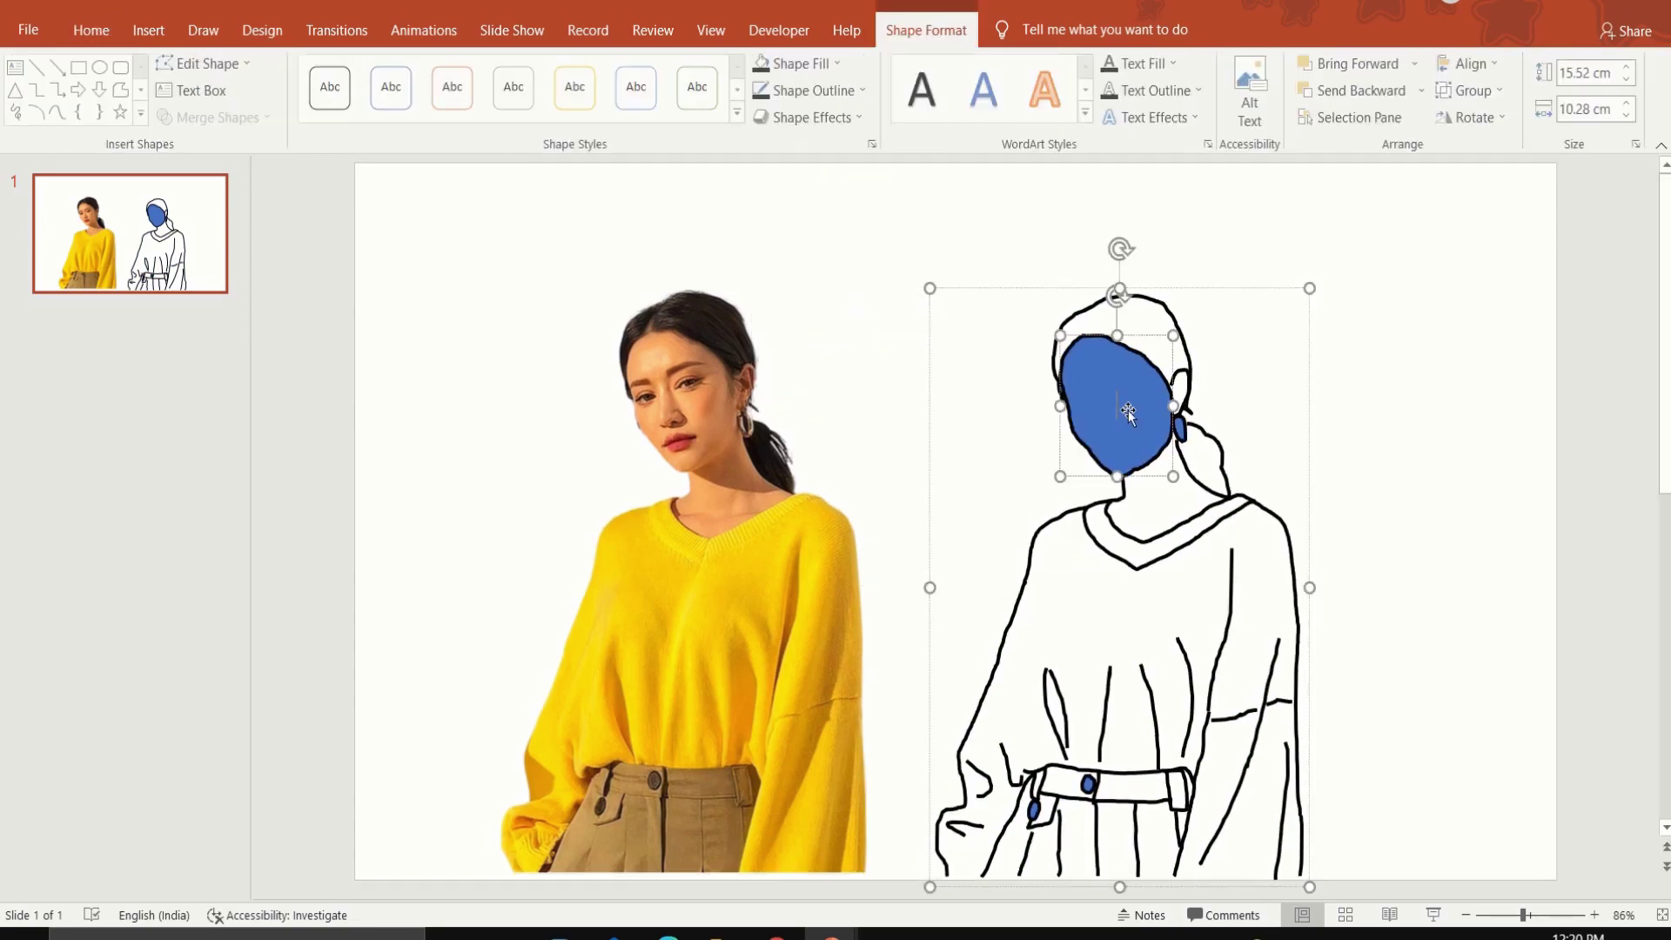
left_click(1128, 410)
left_click(834, 91)
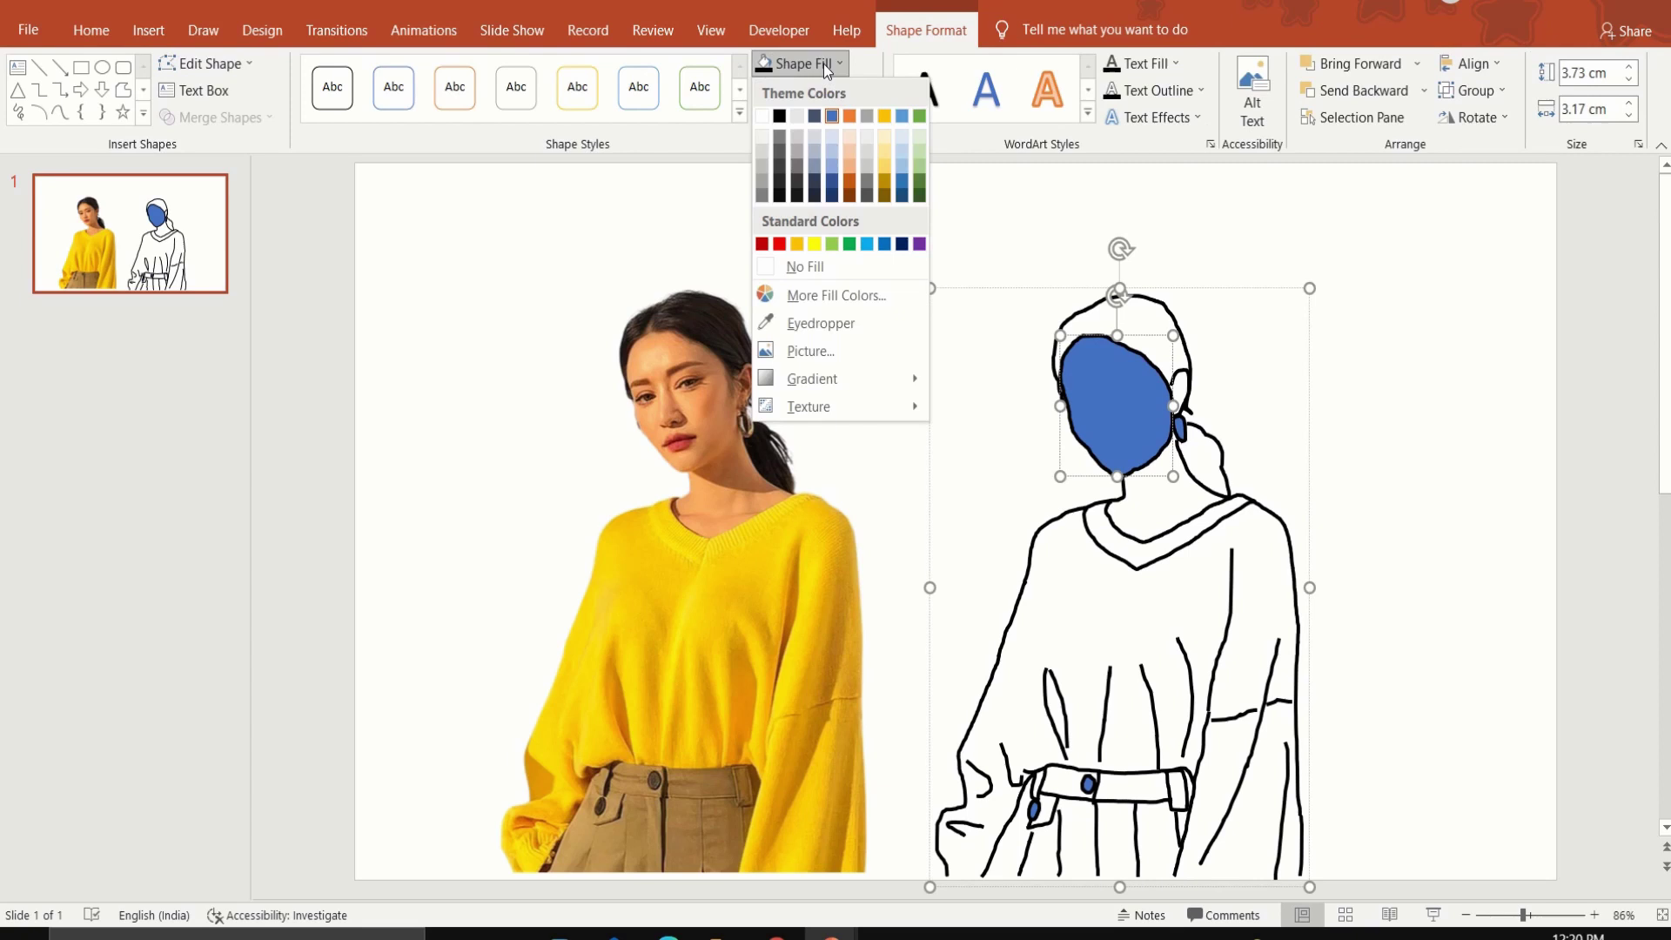
left_click(837, 324)
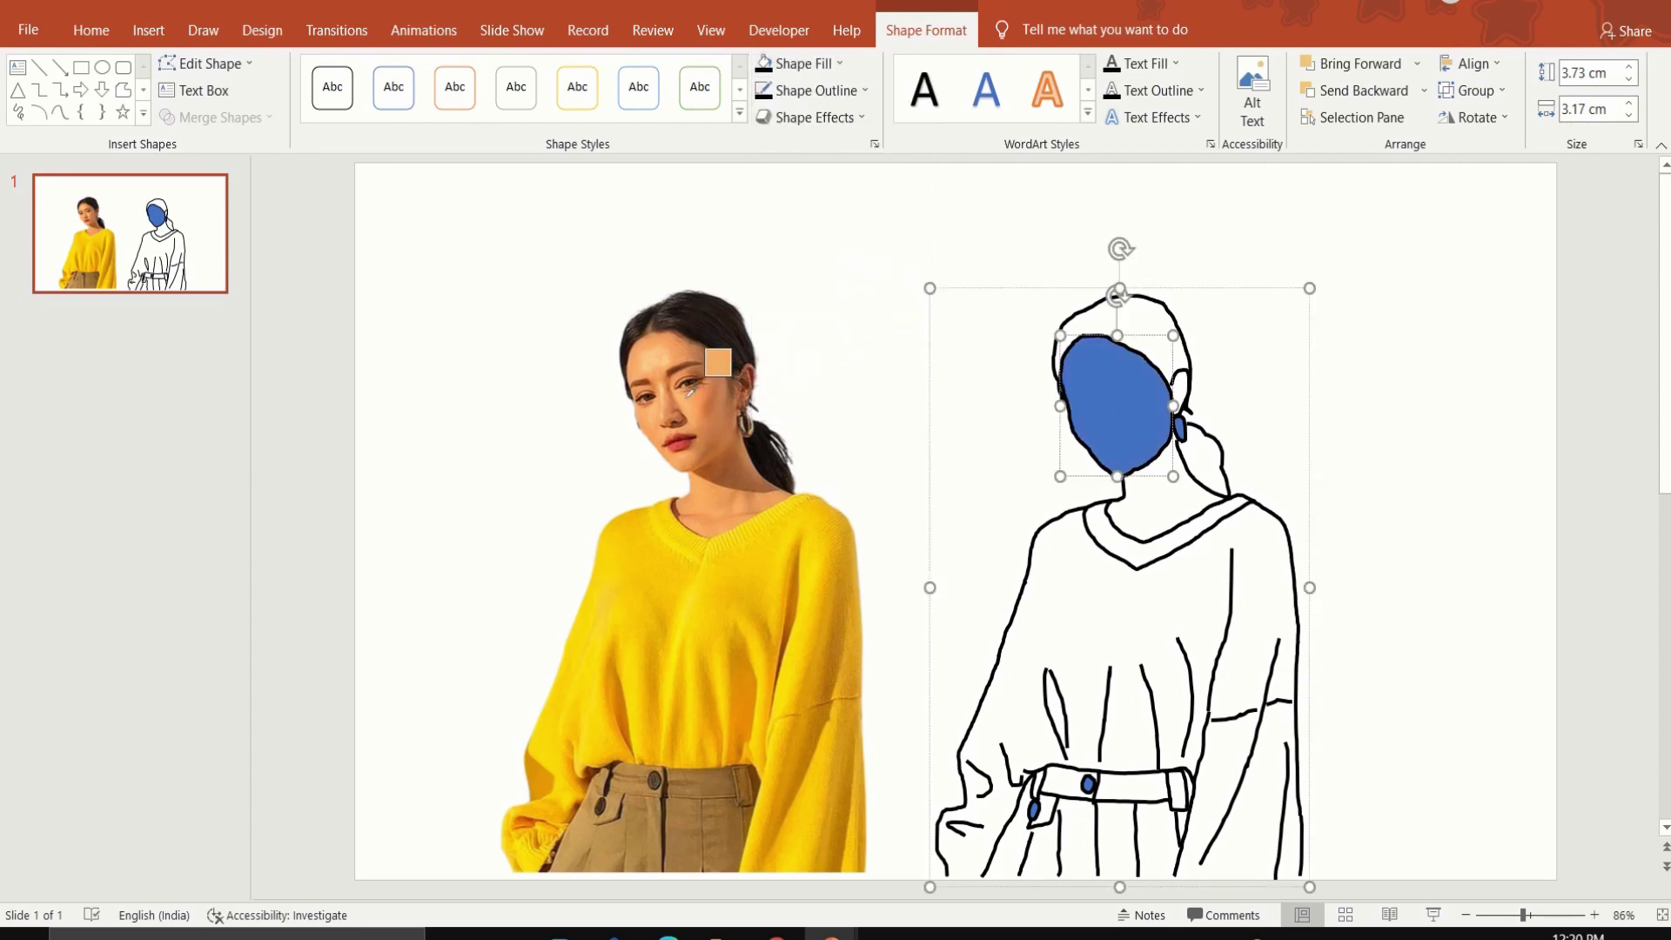
left_click(689, 393)
left_click(829, 371)
left_click(1288, 400)
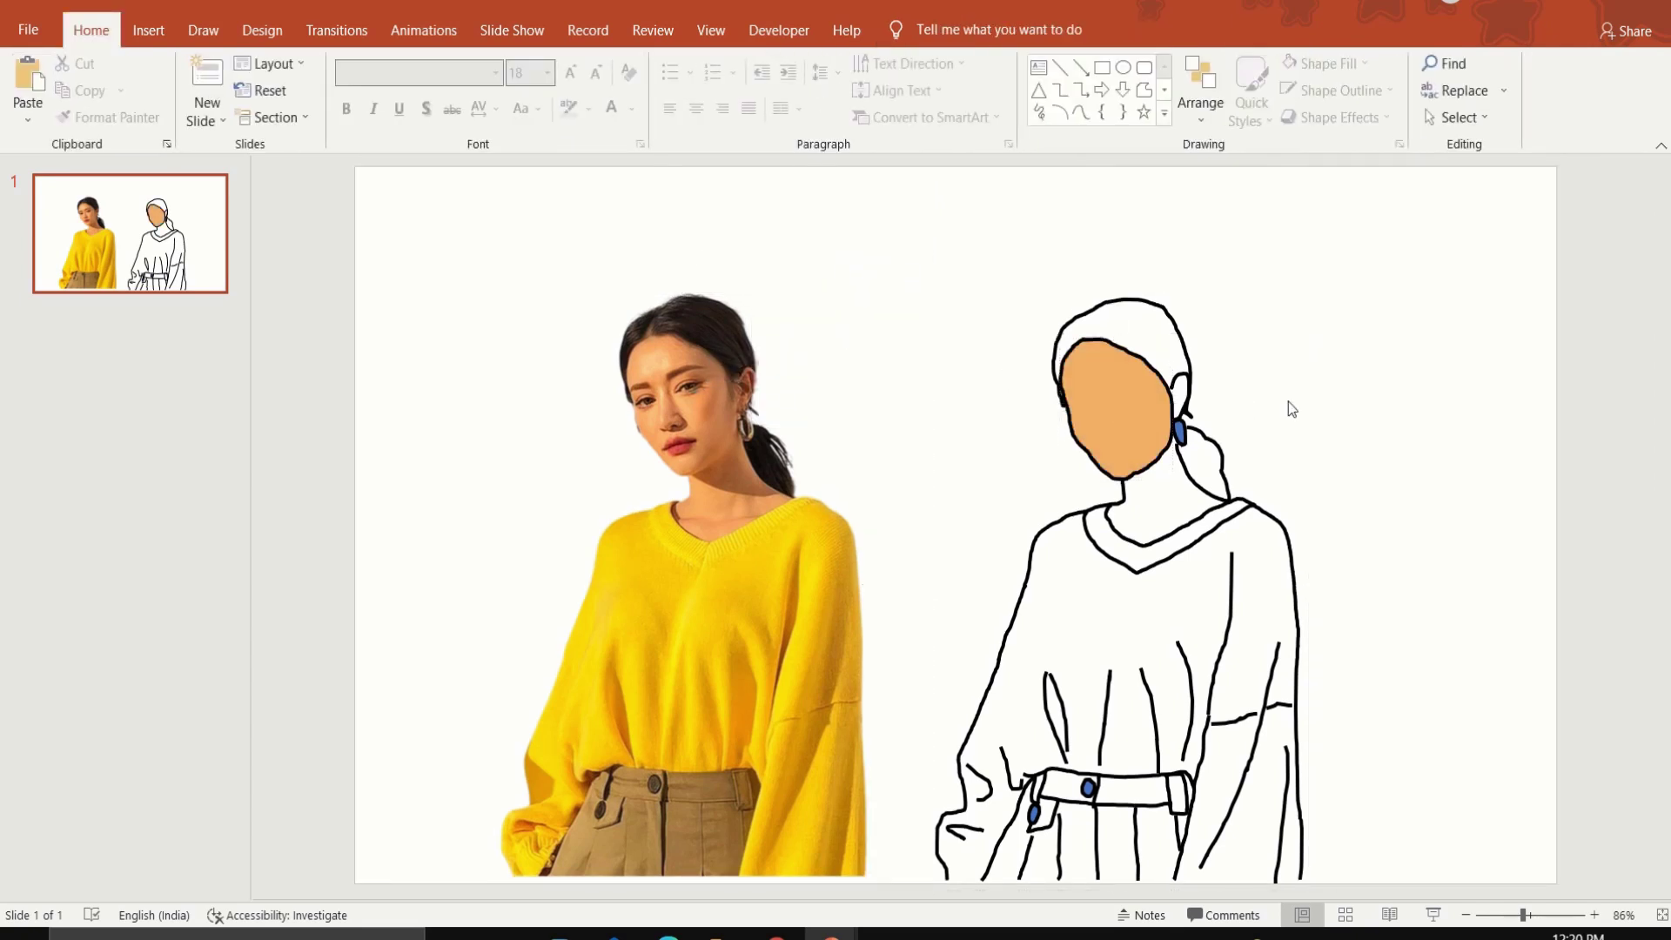
scroll(1108, 242, "up", 1, "ctrl")
Draw a borderless rectangle above the photo, filled with the sweater's yellow
left_click(1103, 70)
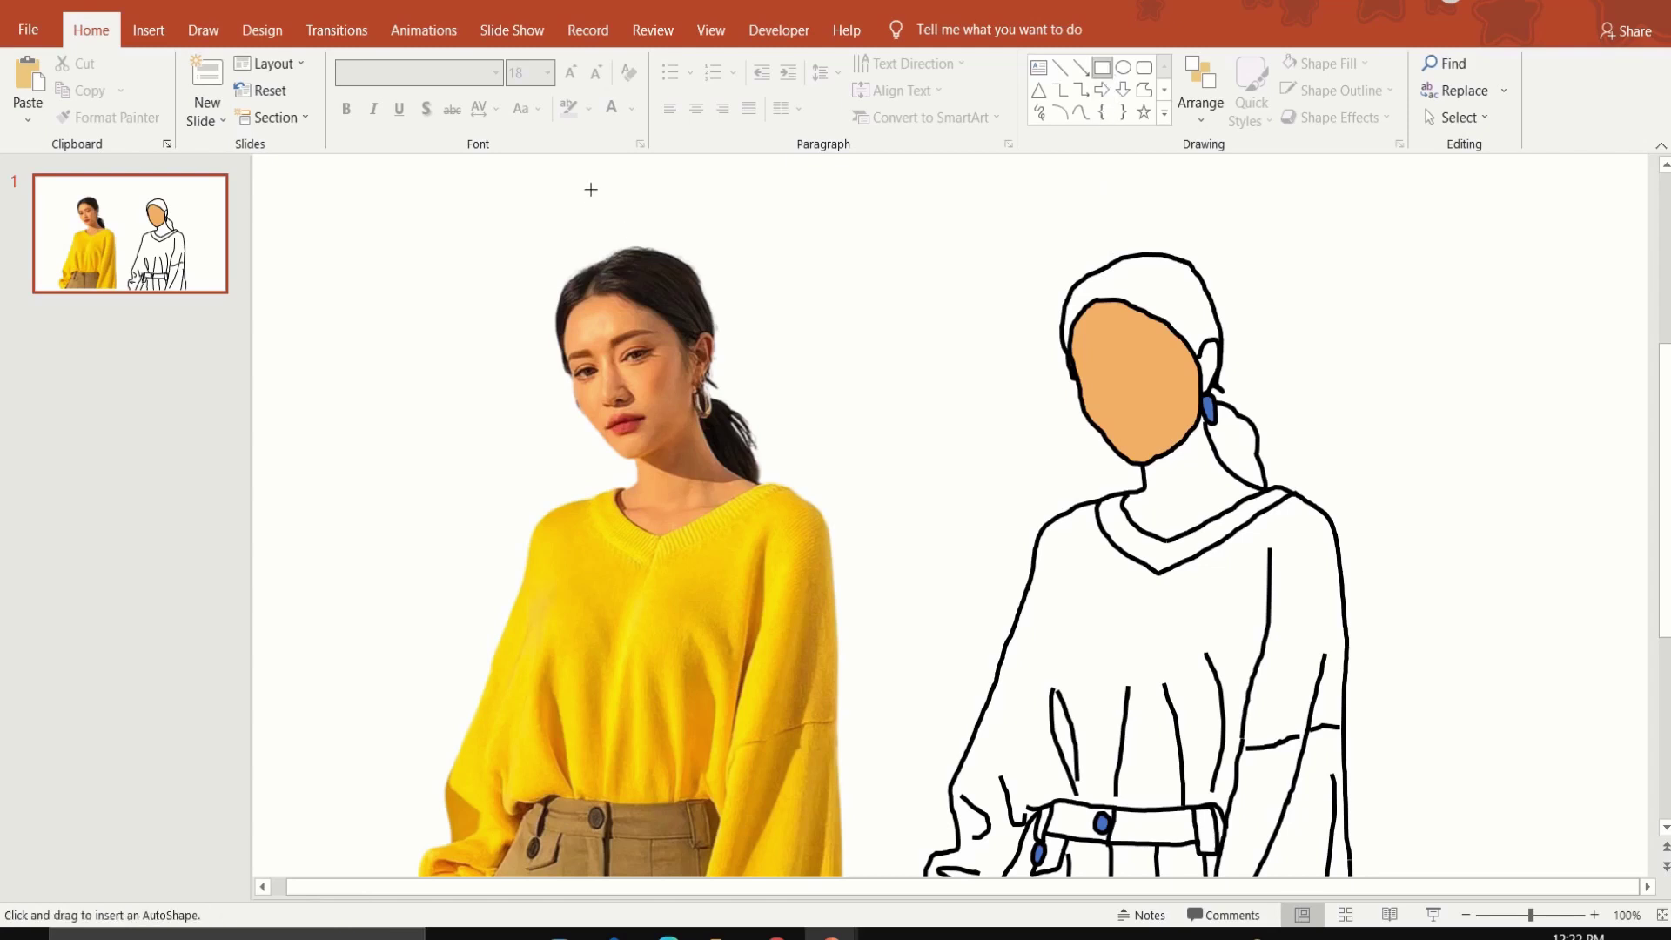
left_click_drag(590, 176, 649, 225)
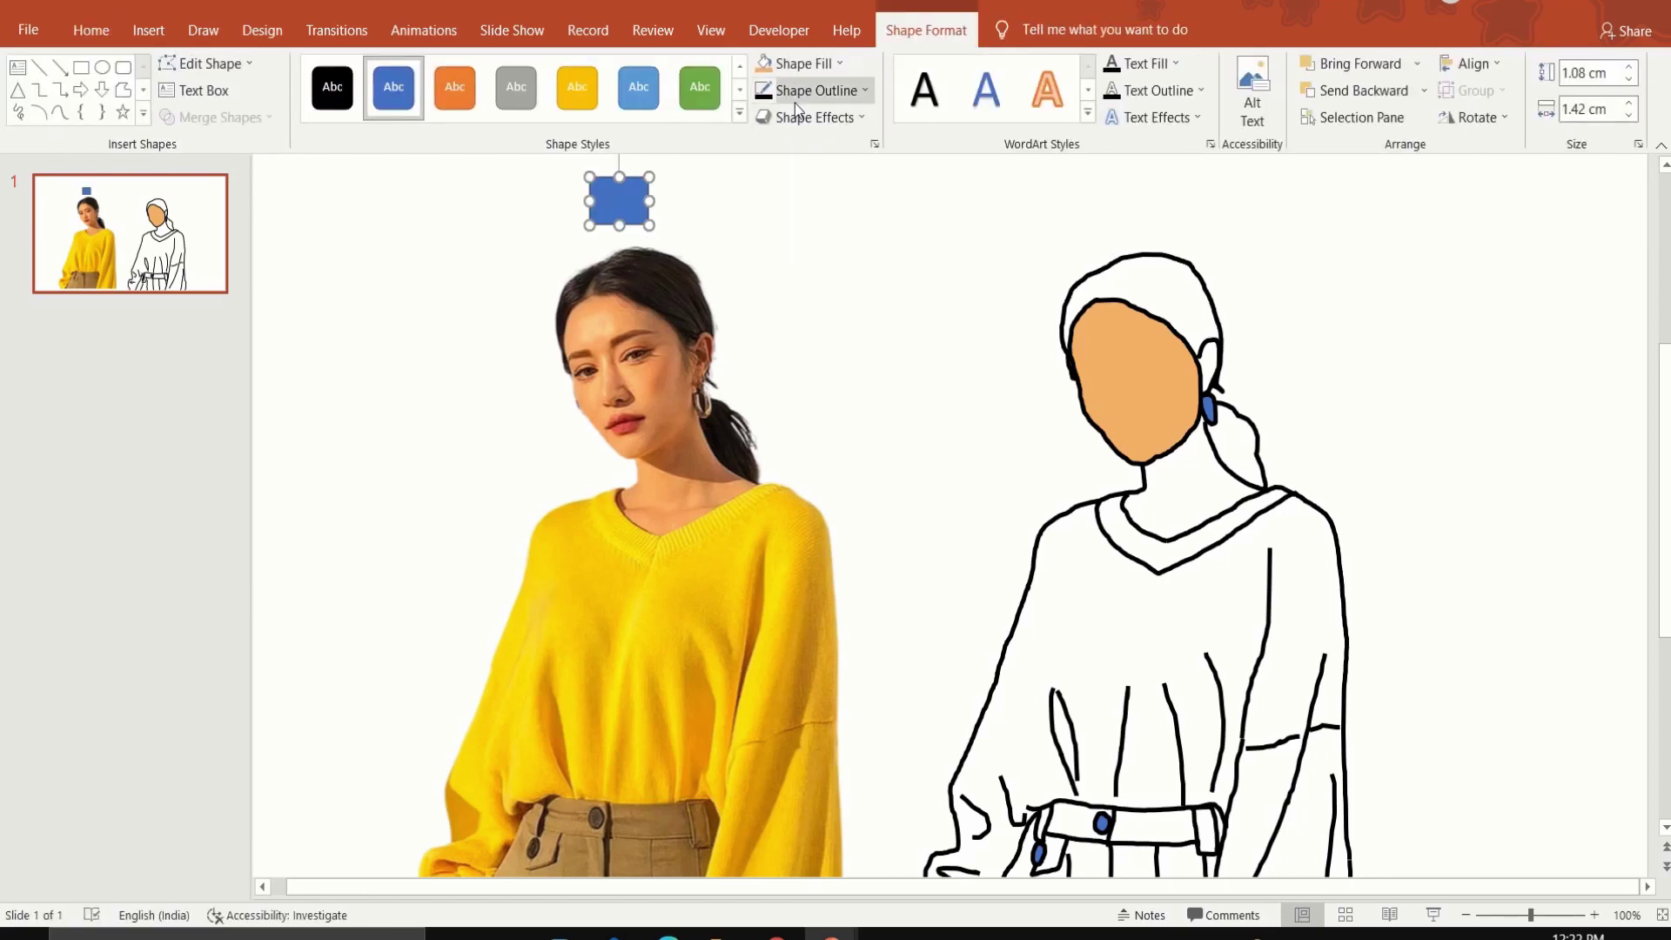
left_click(796, 101)
left_click(834, 338)
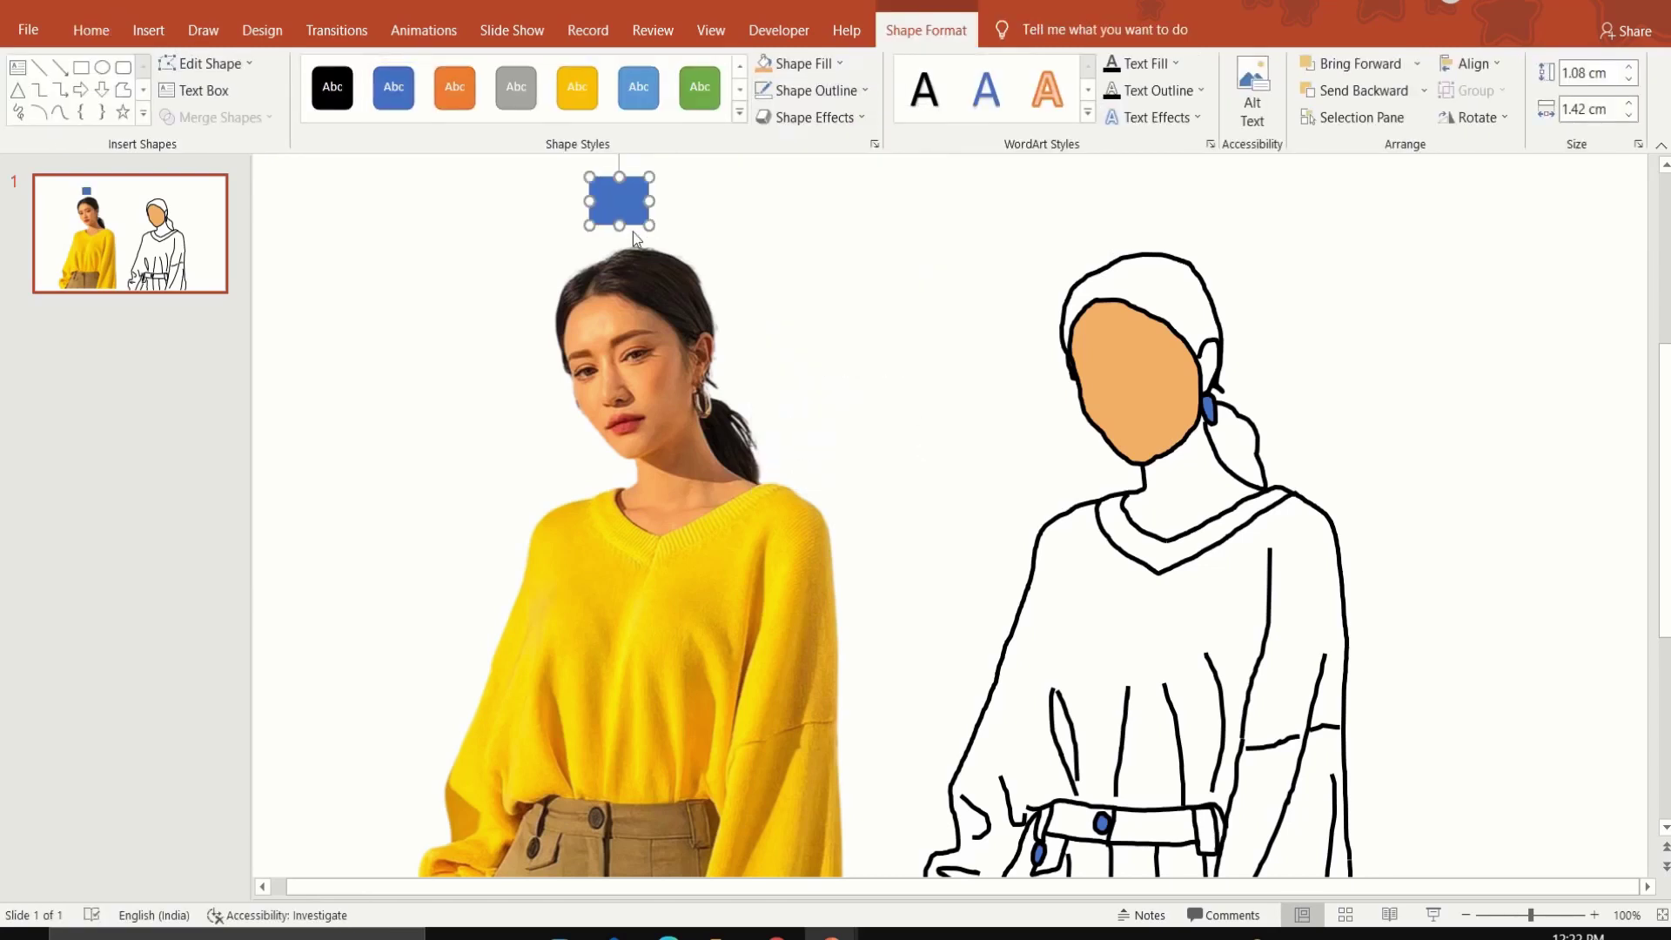
left_click(813, 68)
left_click(811, 373)
left_click(681, 597)
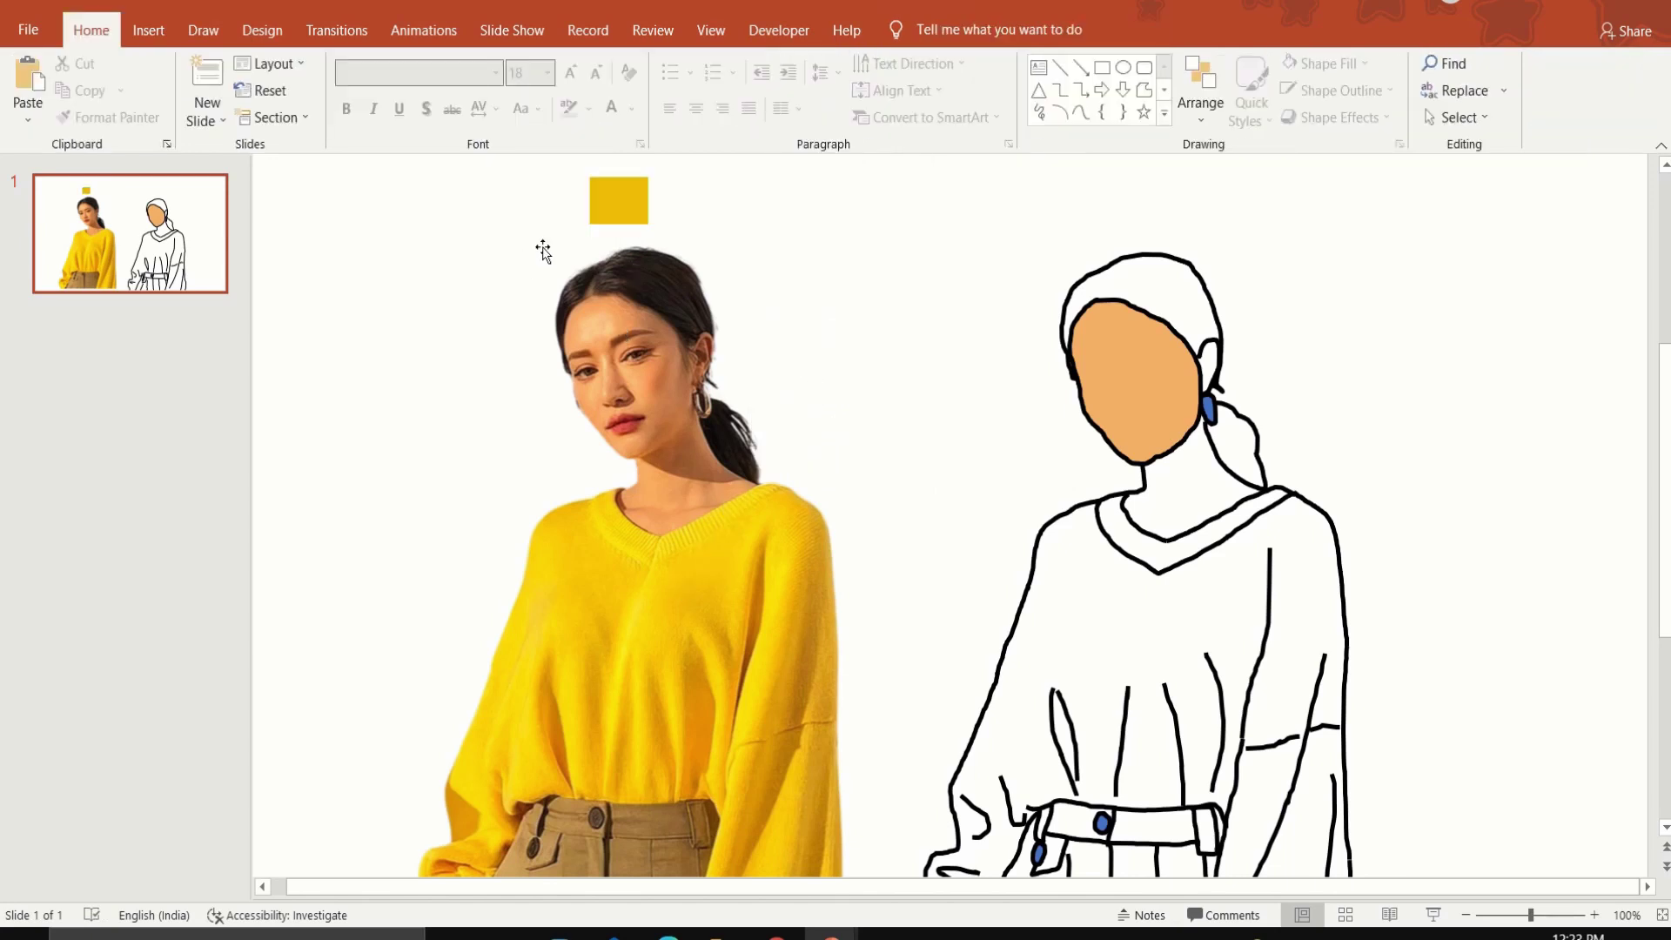
Copy the swatch beside it and fill the copy with the trousers' brown
left_click_drag(620, 213, 689, 202, "ctrl")
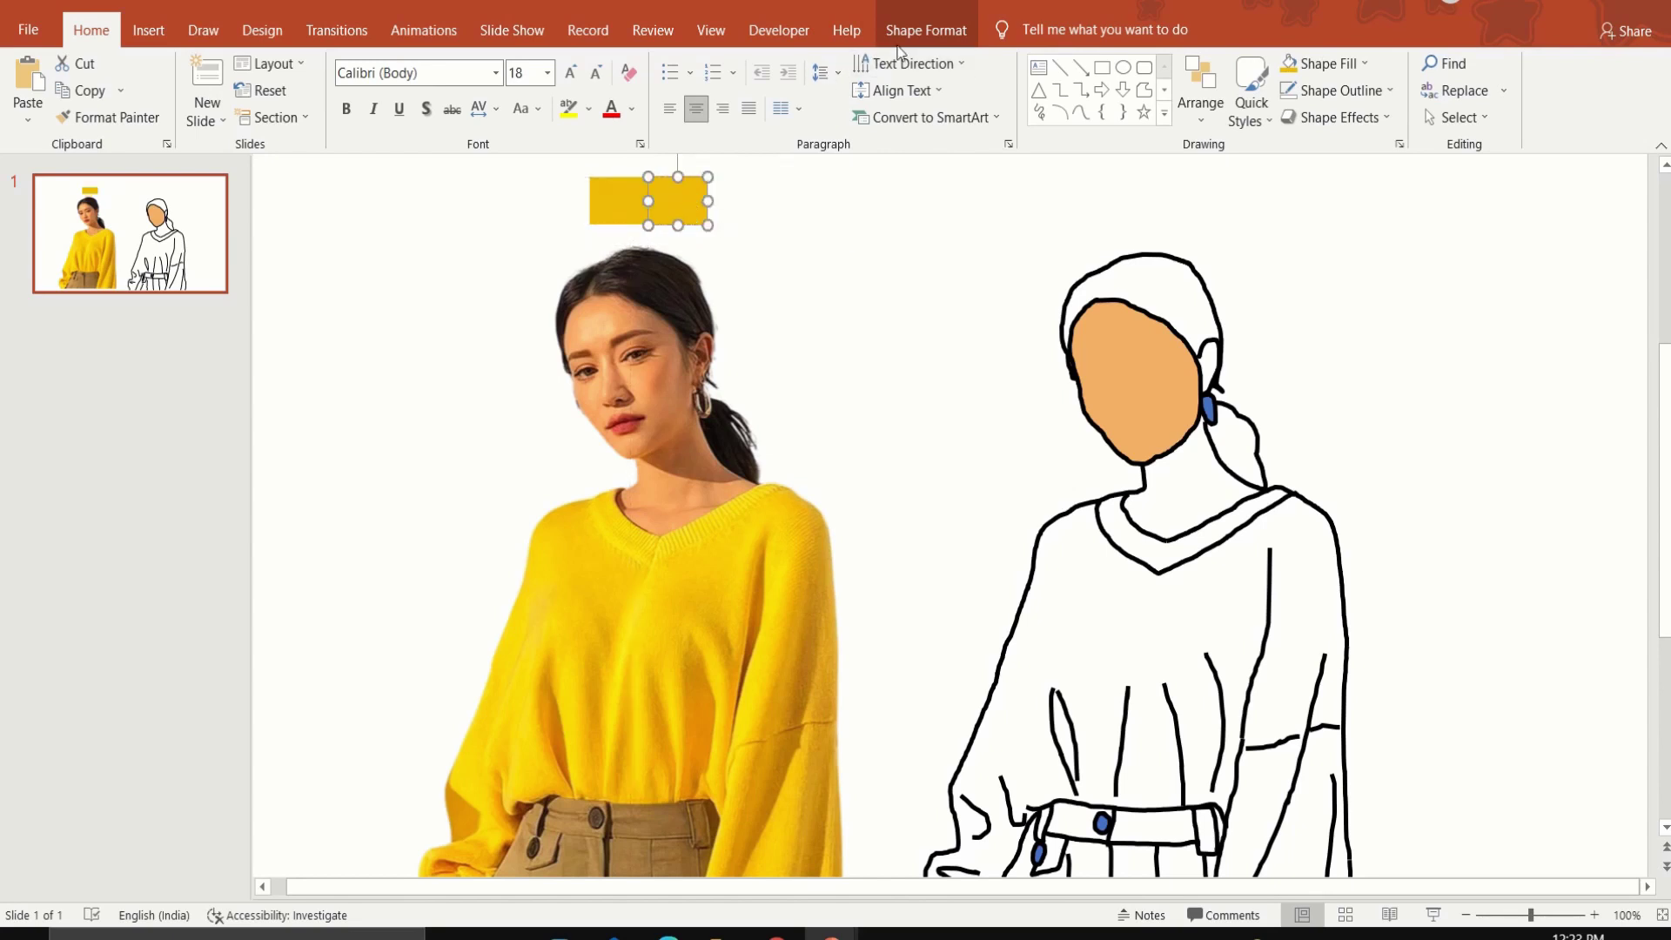
left_click(924, 31)
left_click(836, 63)
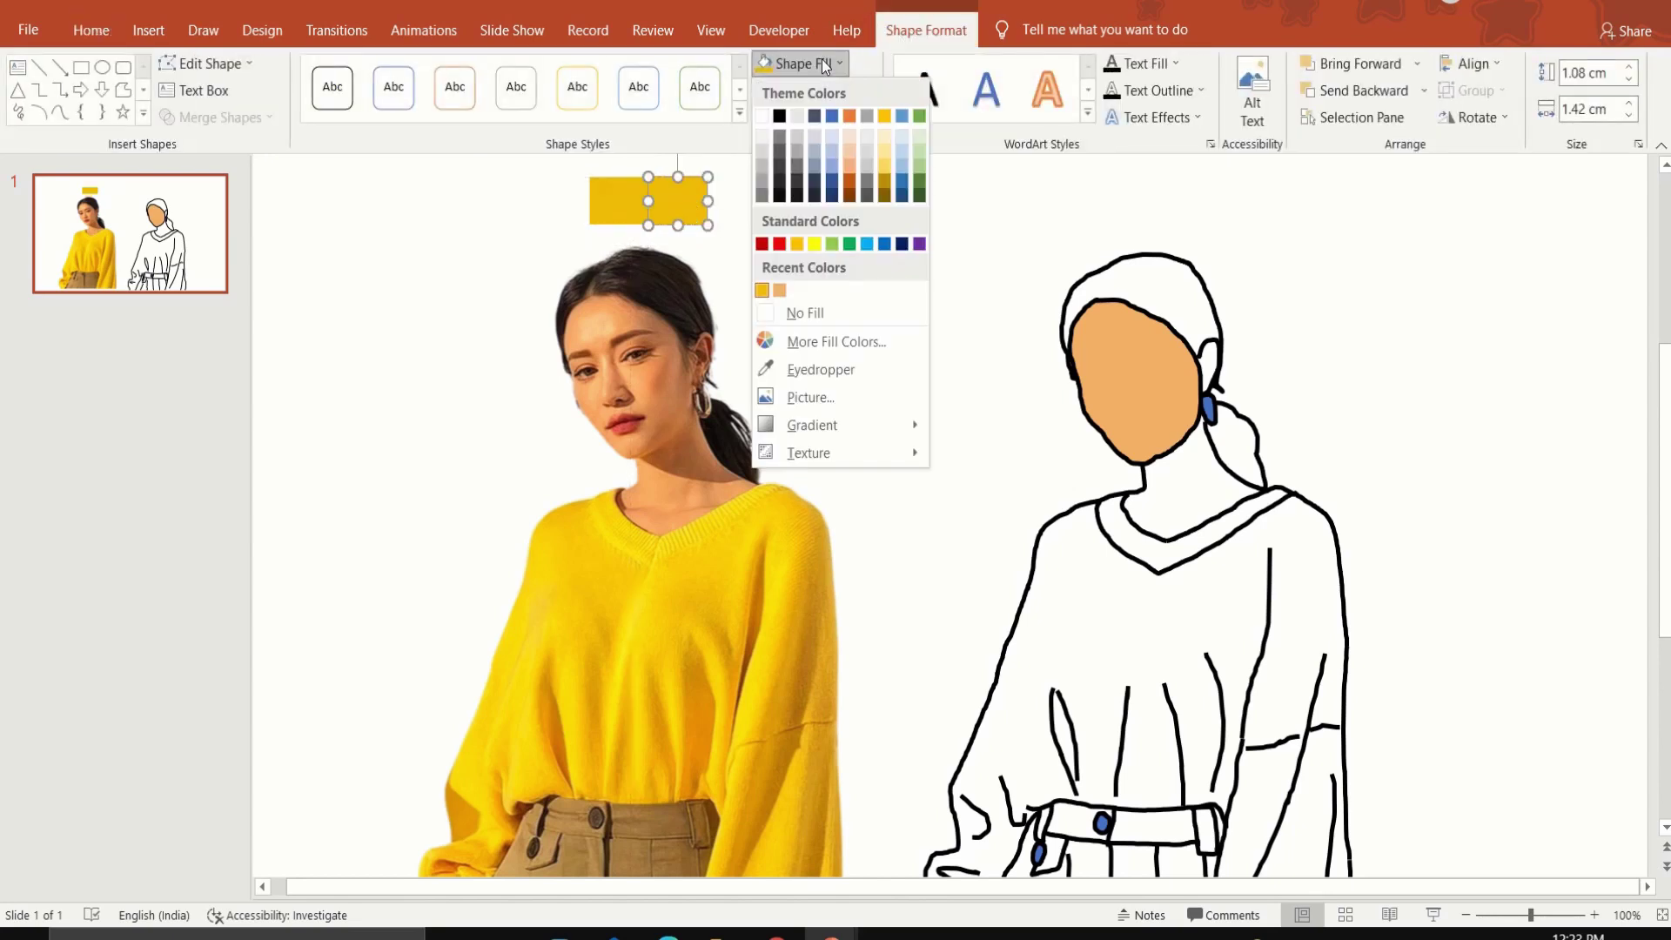
left_click(849, 370)
left_click(650, 800)
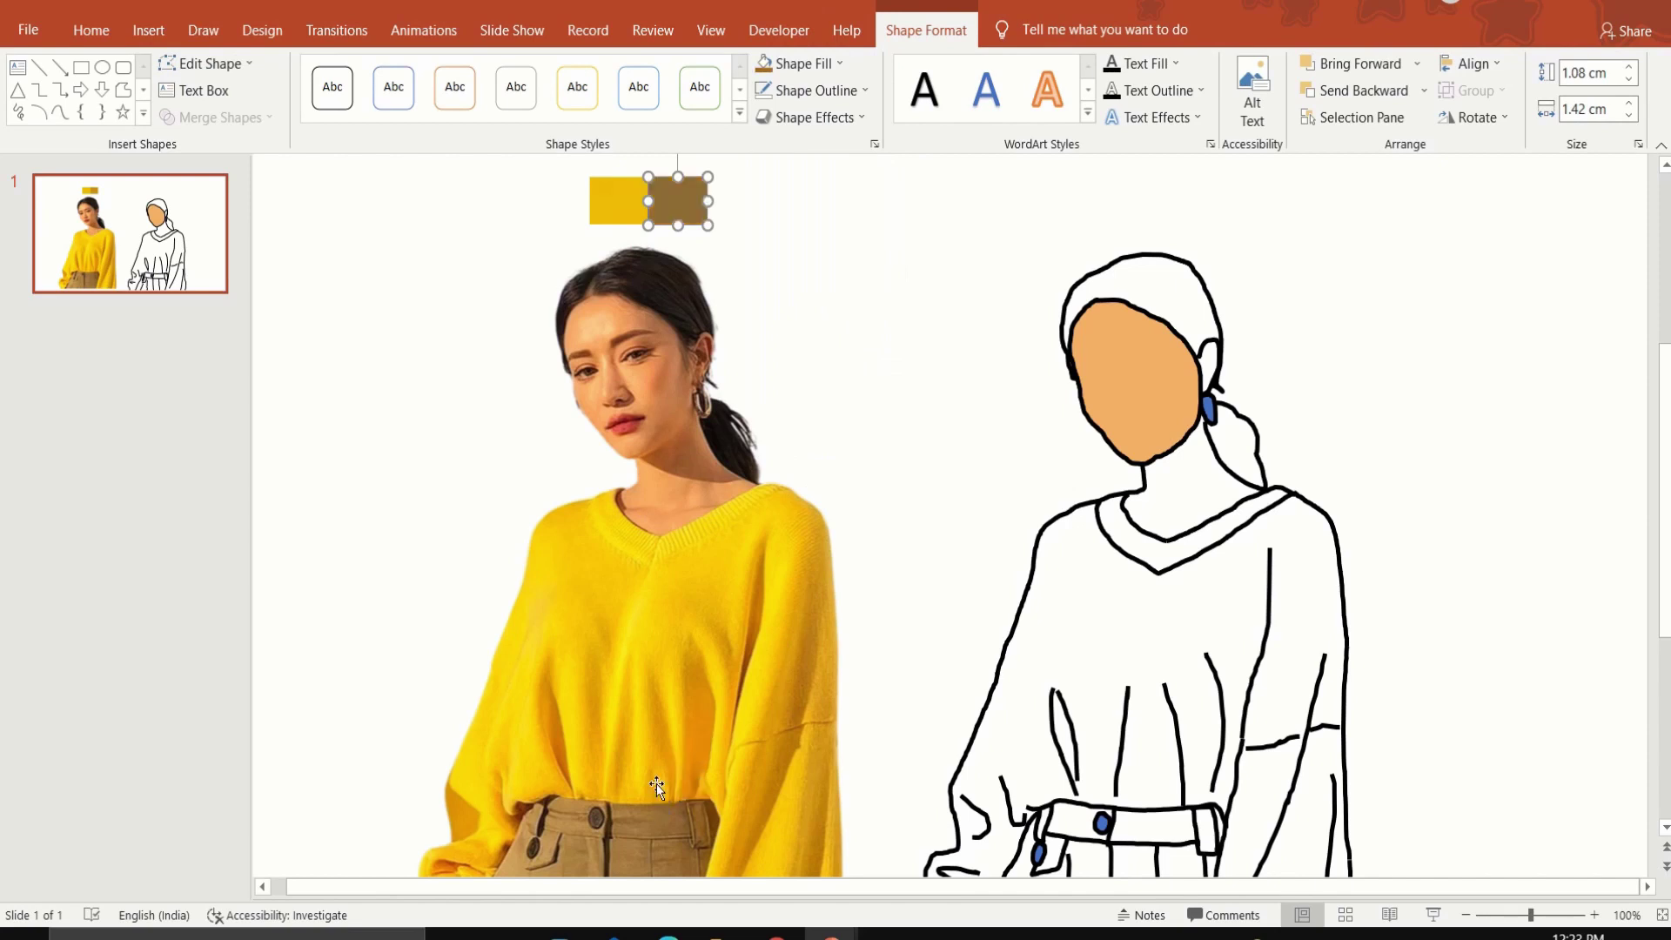
Duplicate the swatch and fill the third one with the button's dark brown
key("ctrl+d")
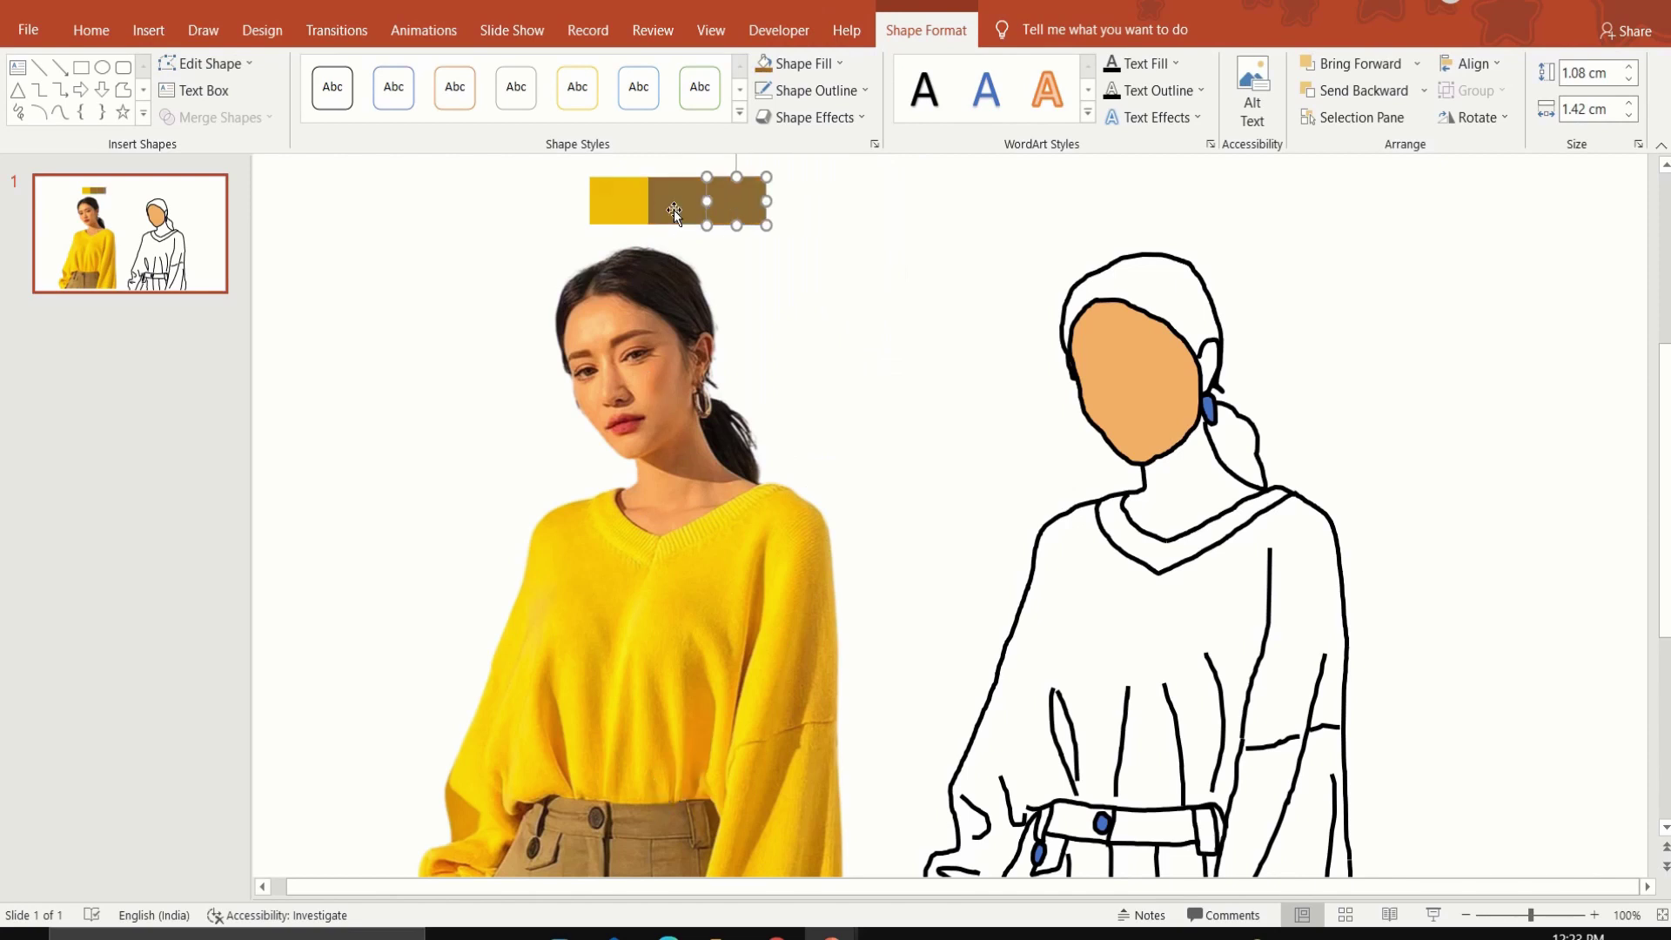
left_click(835, 64)
left_click(814, 370)
left_click(596, 820)
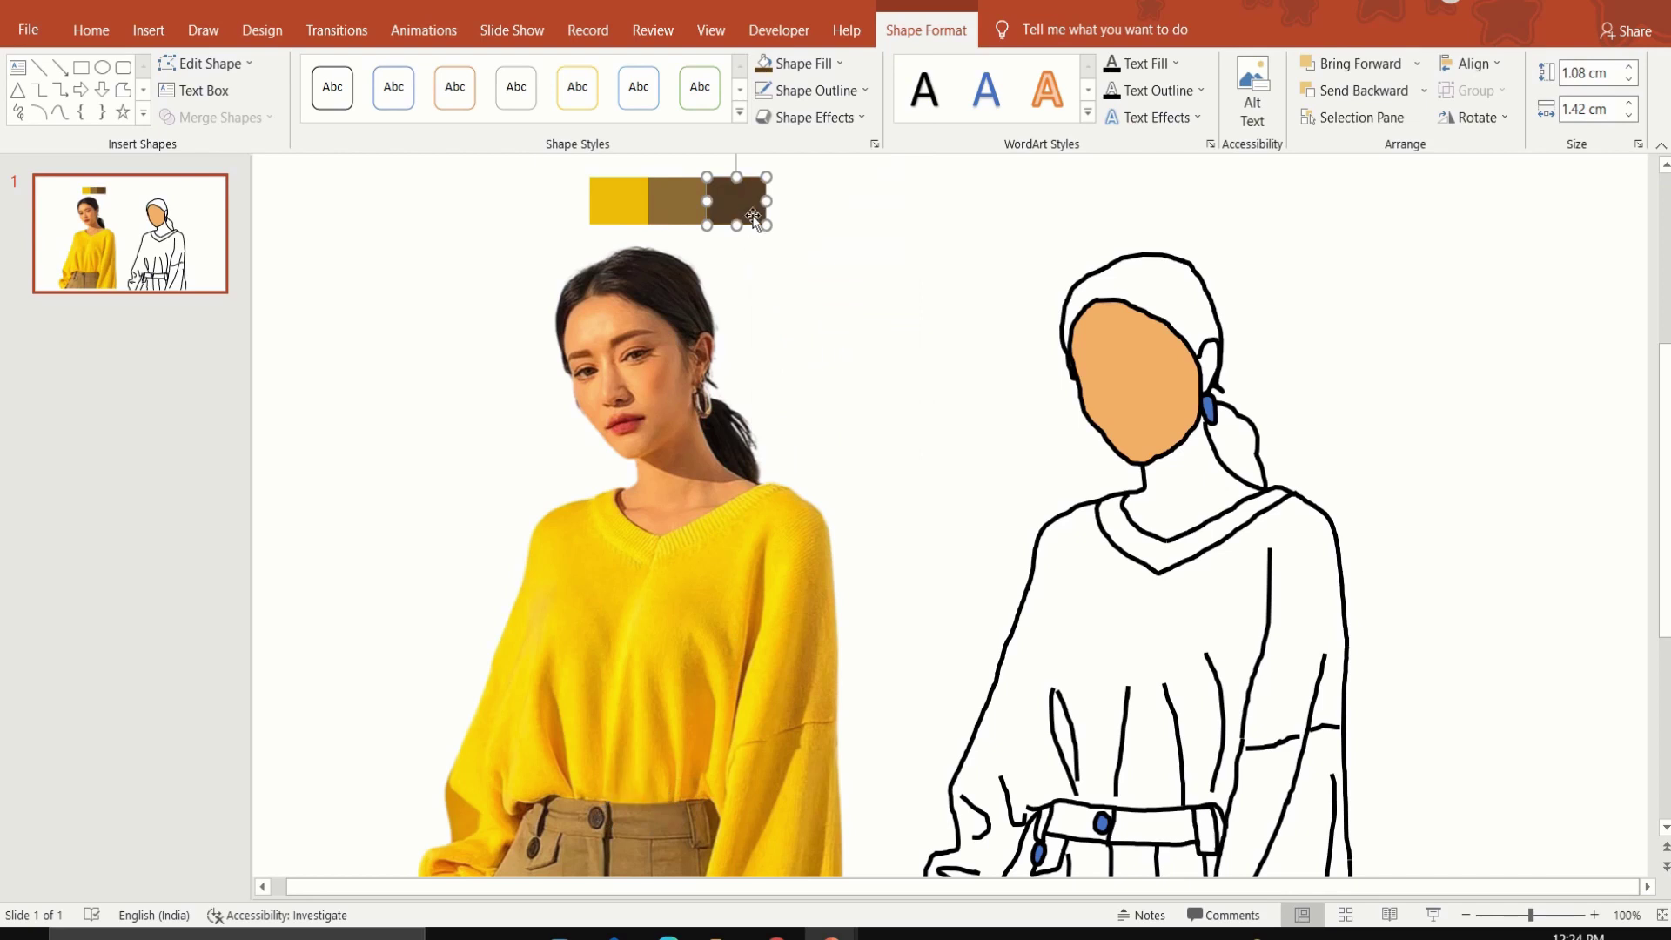
Duplicate again and fill the fourth swatch with the peach skin tone
key("ctrl+d")
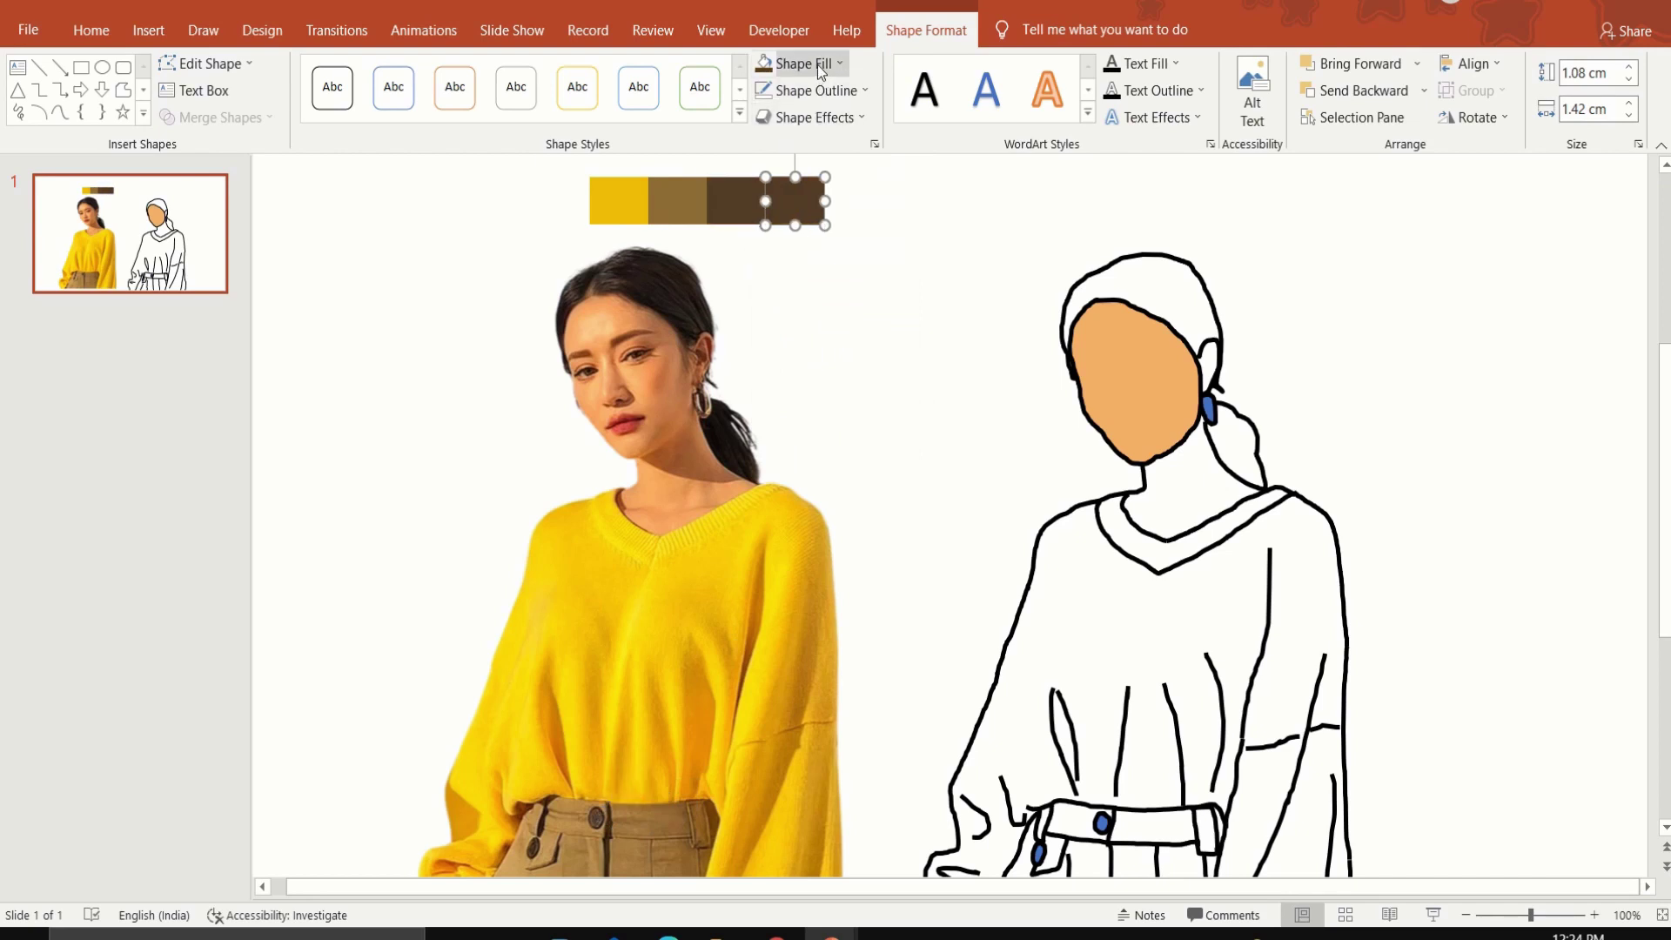
left_click(818, 65)
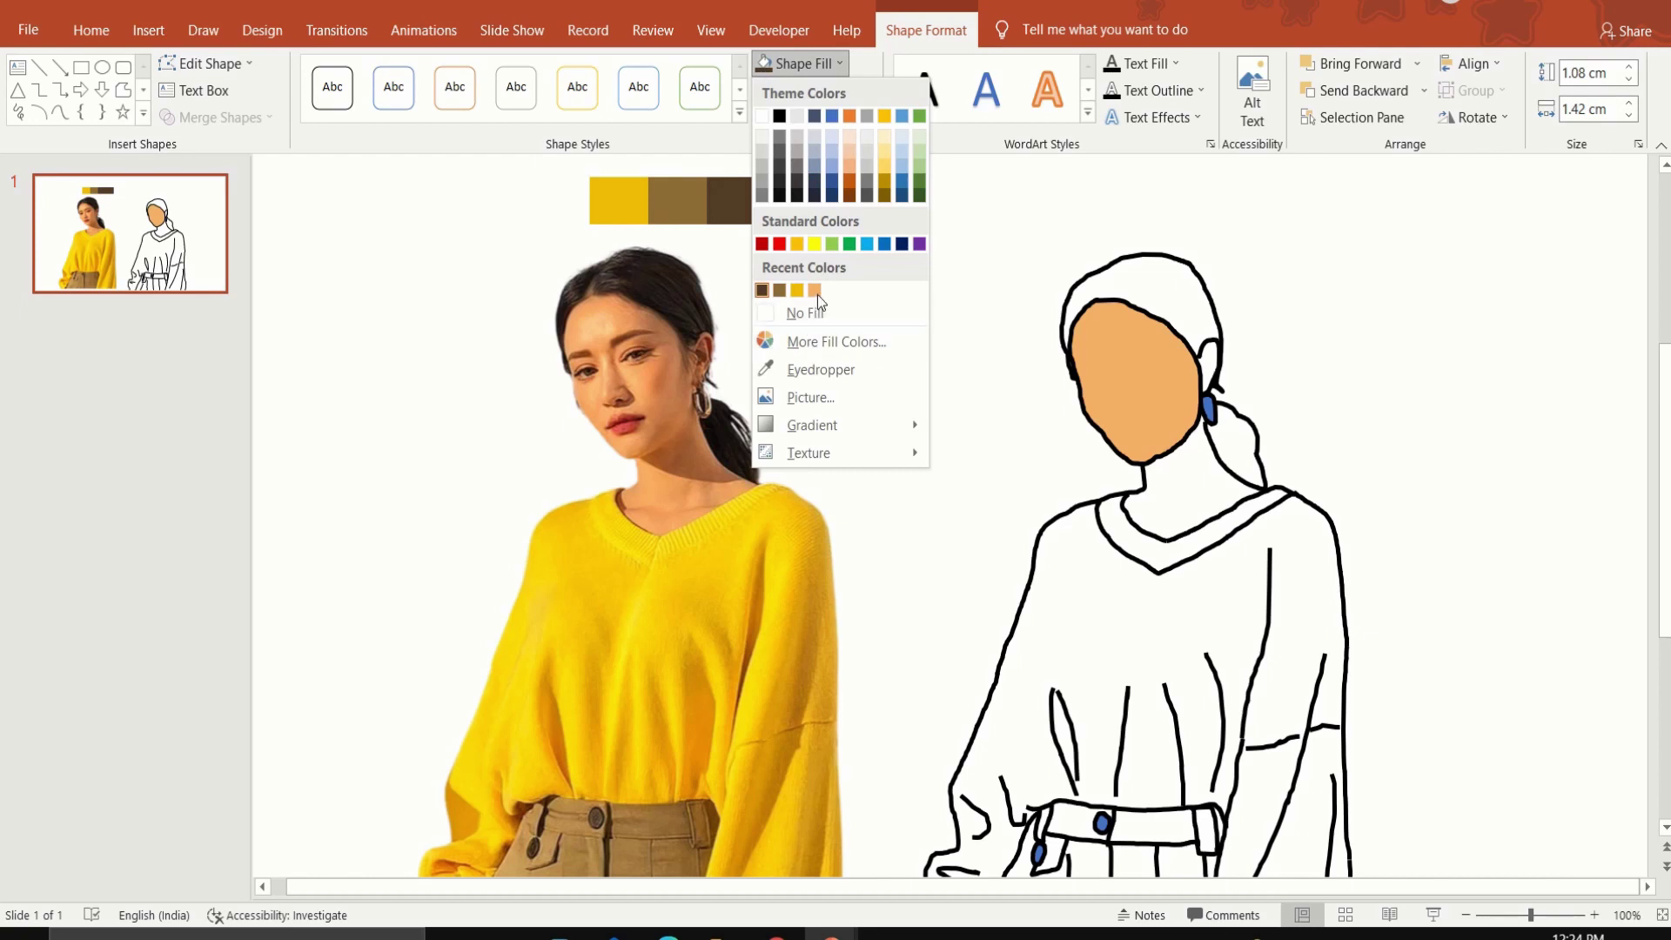
left_click(937, 294)
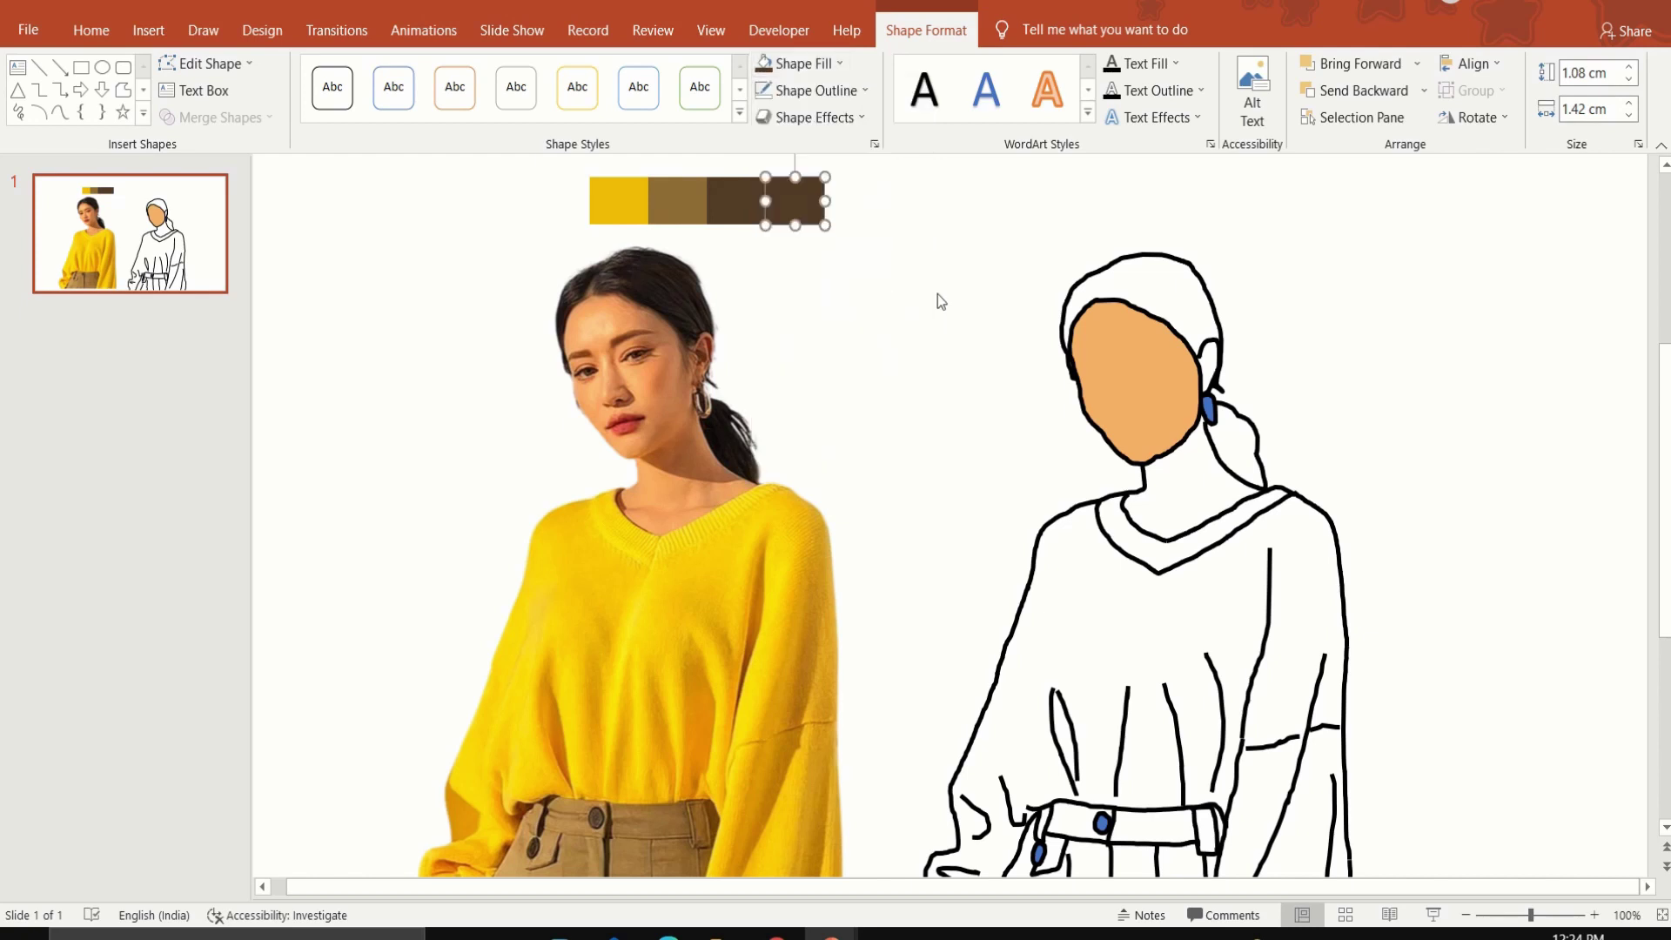
left_click(821, 64)
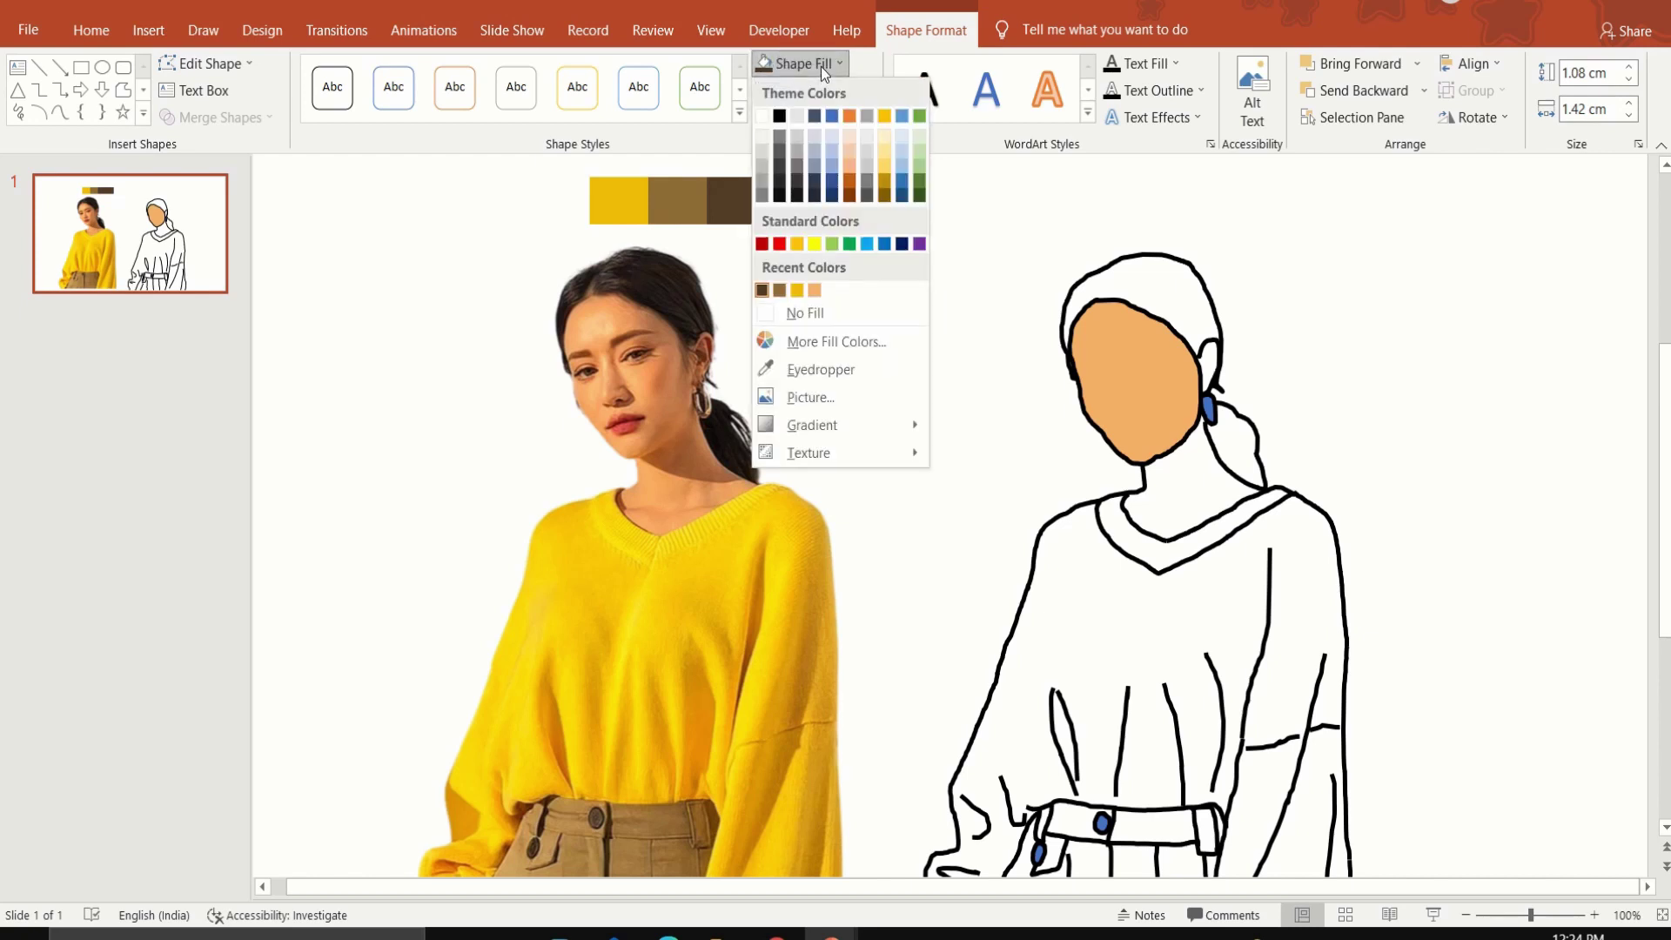
left_click(806, 364)
left_click(655, 489)
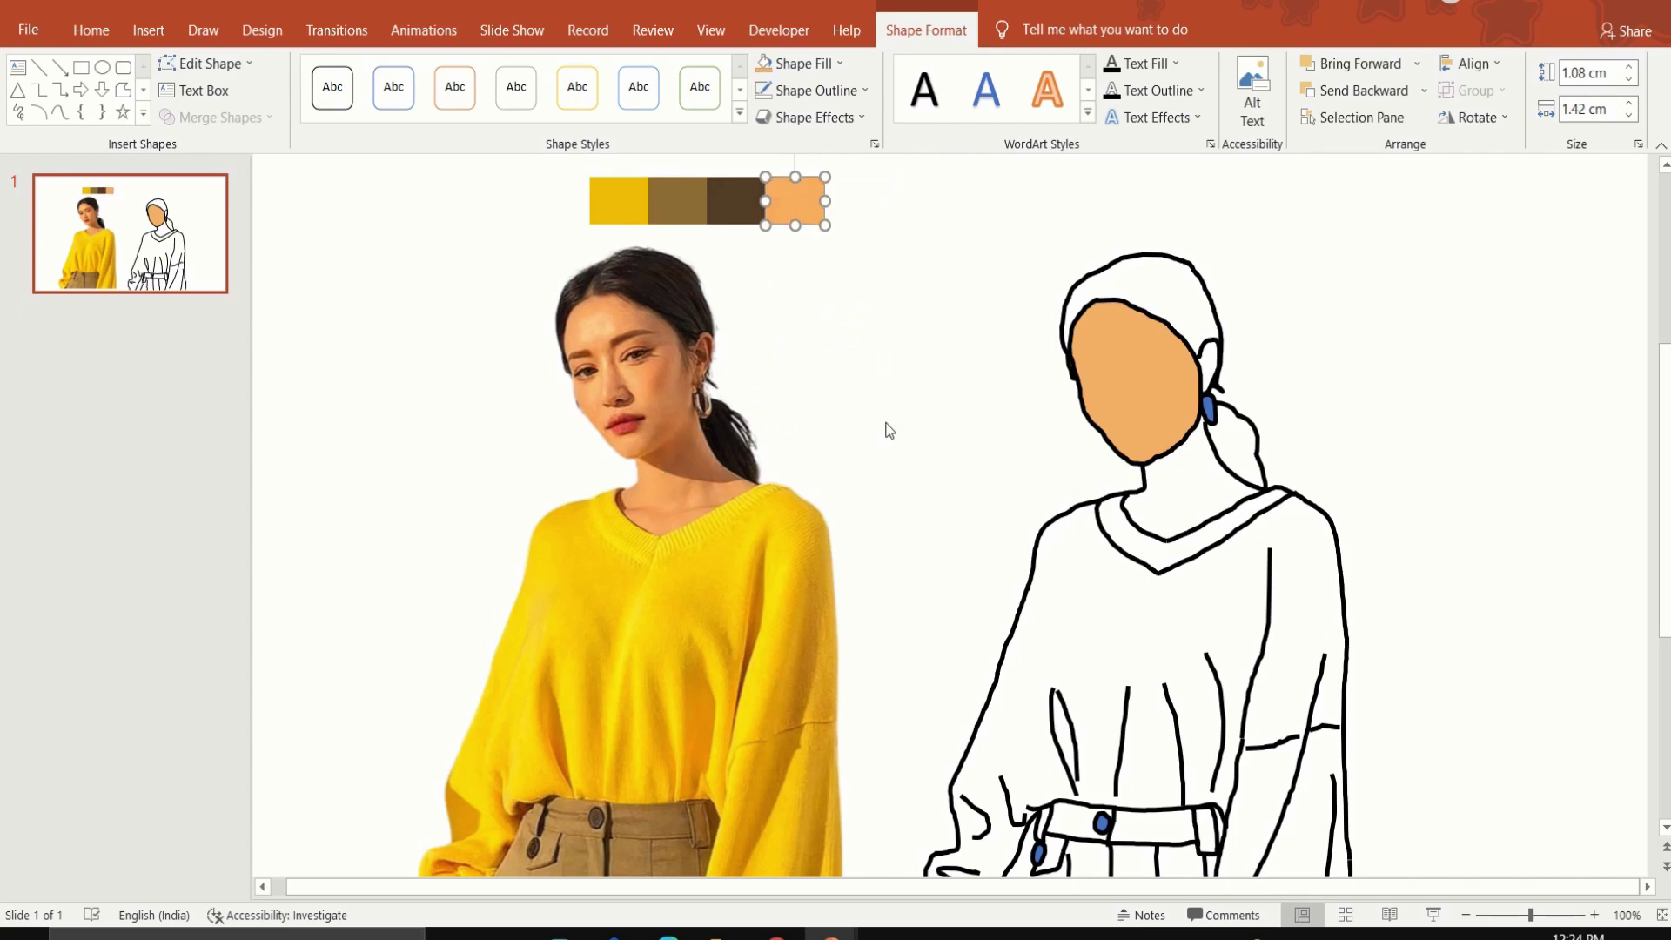
left_click(888, 430)
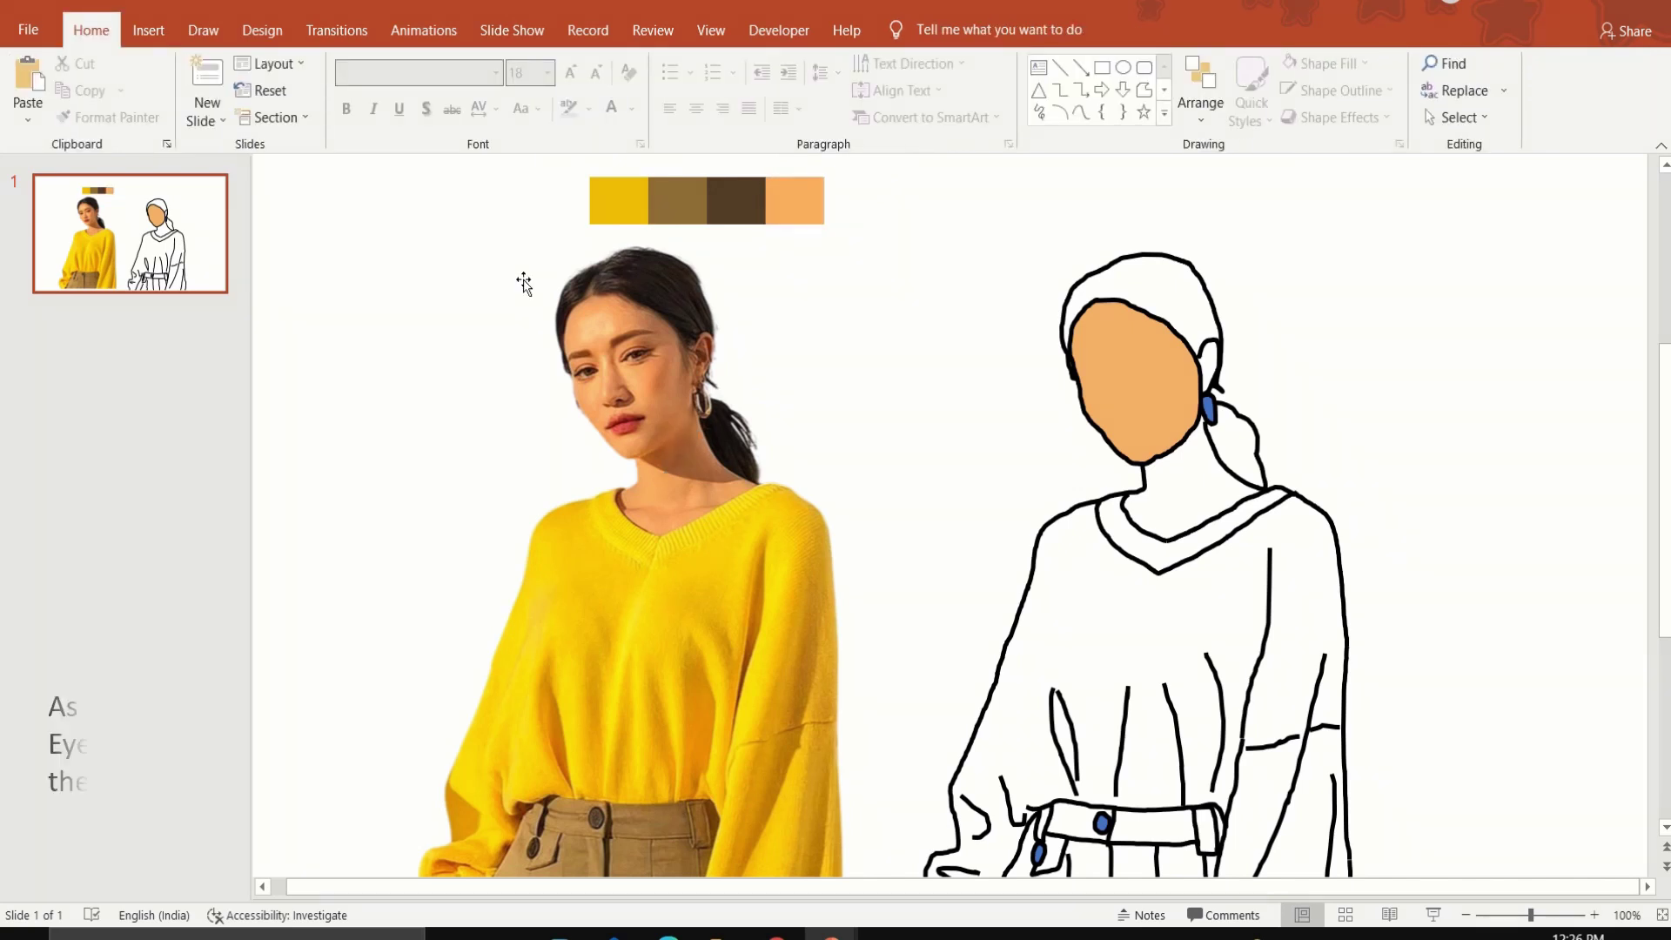
Copy the yellow swatch's hex code #EFBD04 from its custom colour settings
left_click(618, 209)
left_click(924, 33)
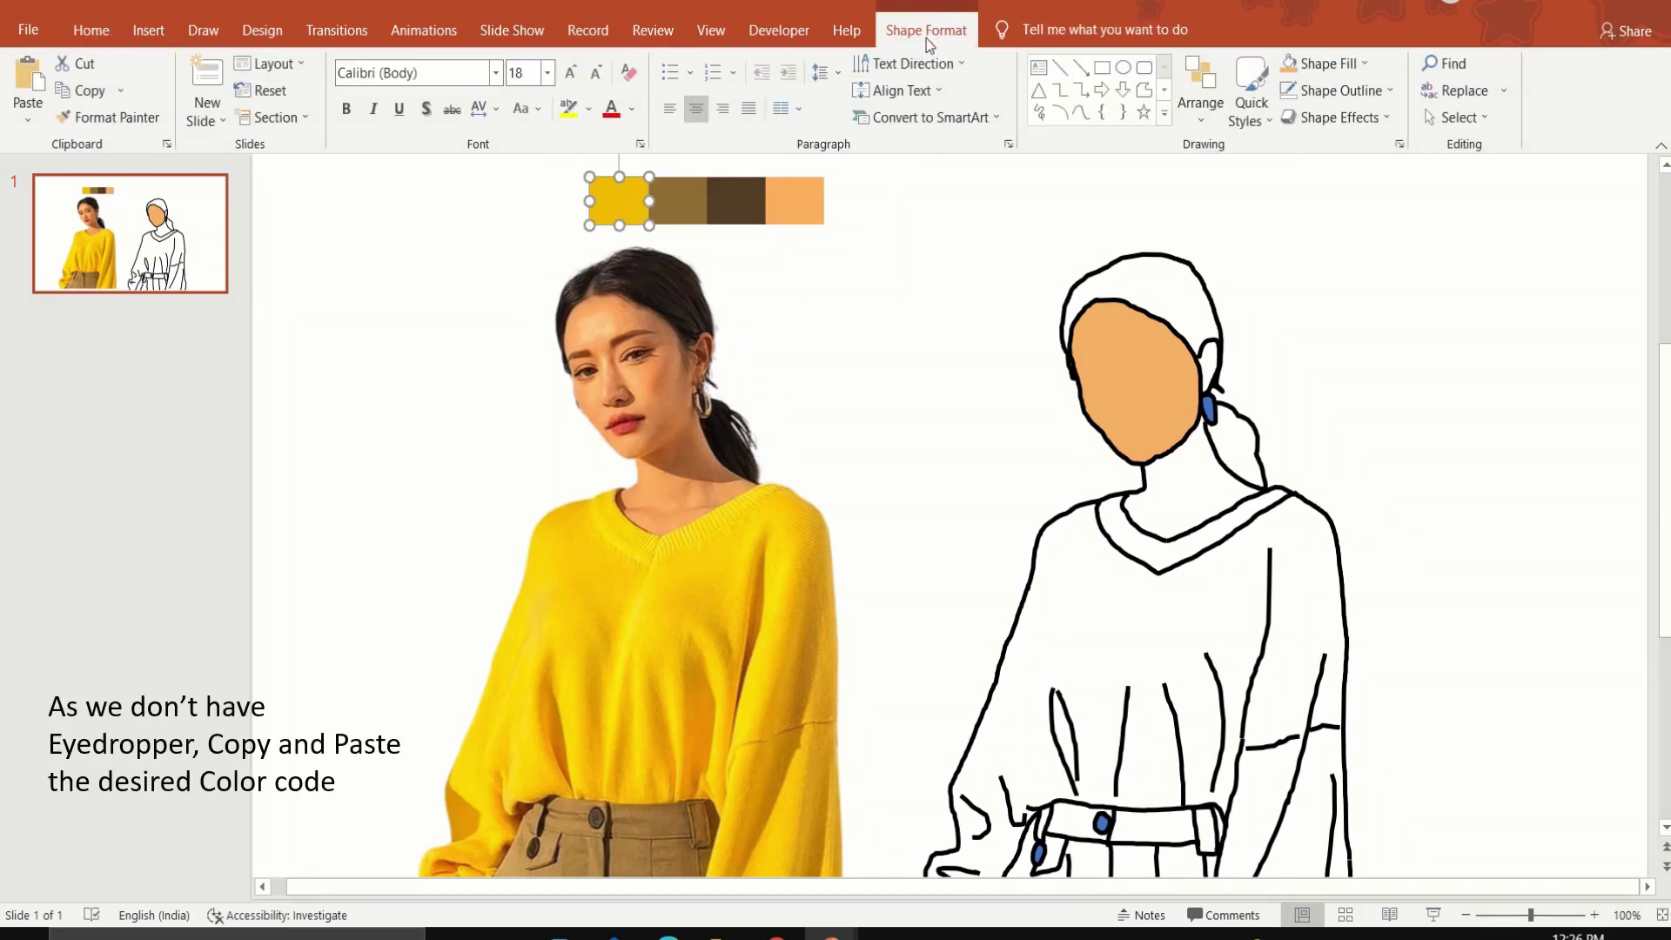
left_click(840, 63)
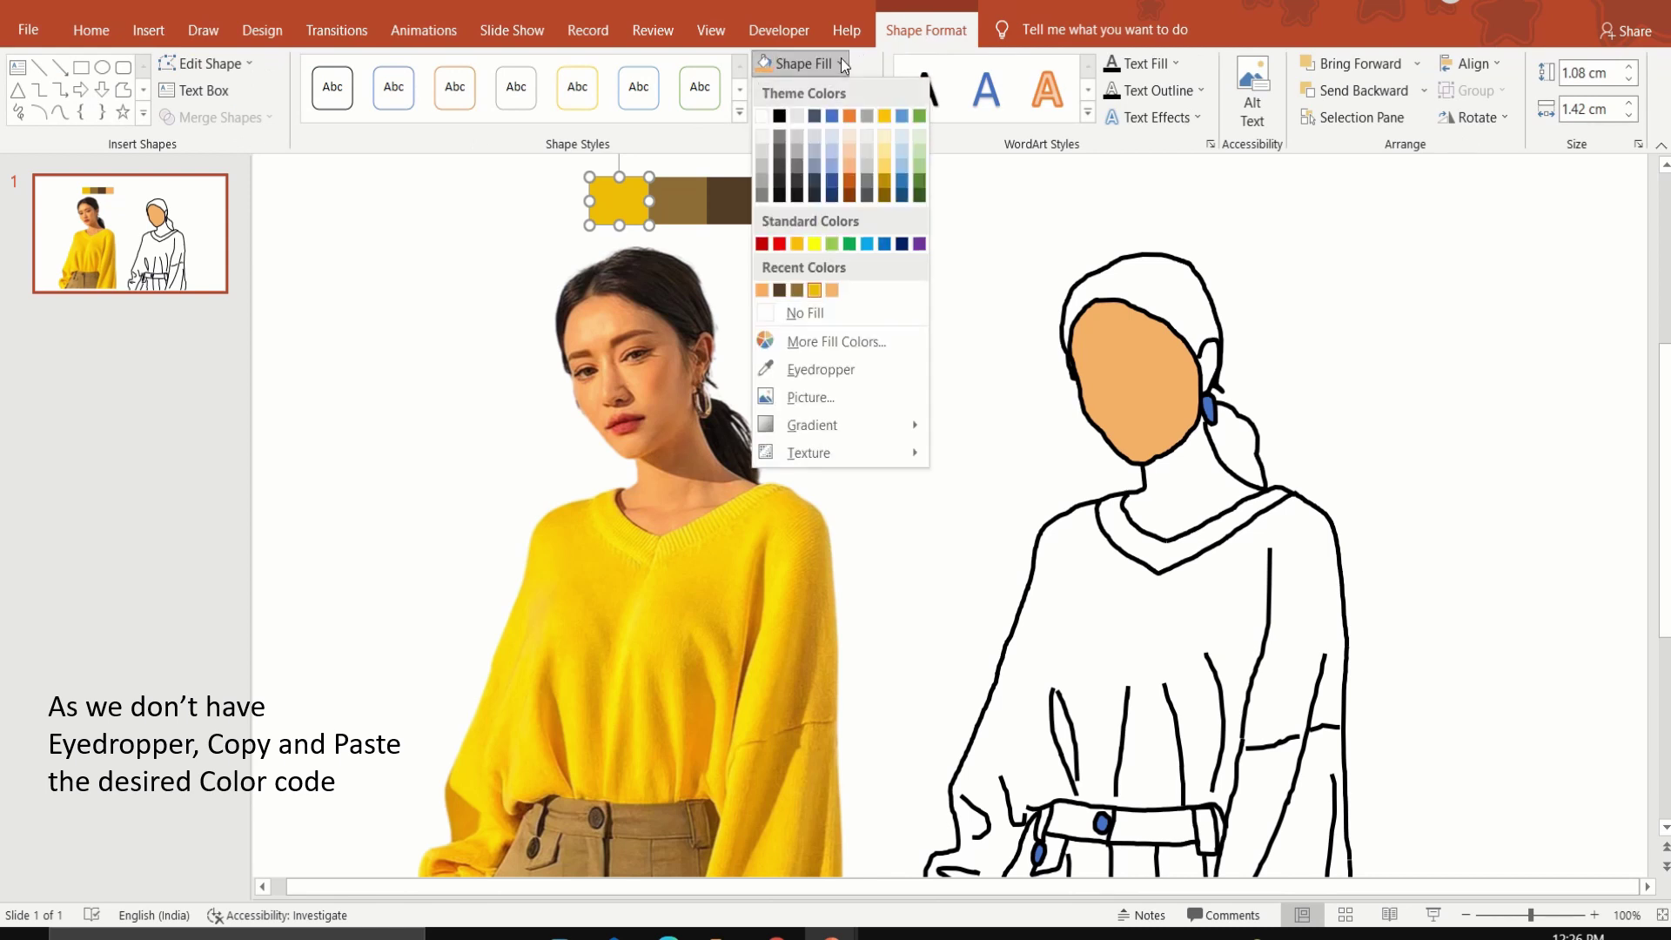
left_click(837, 345)
left_click_drag(823, 569, 724, 577)
key("ctrl+c")
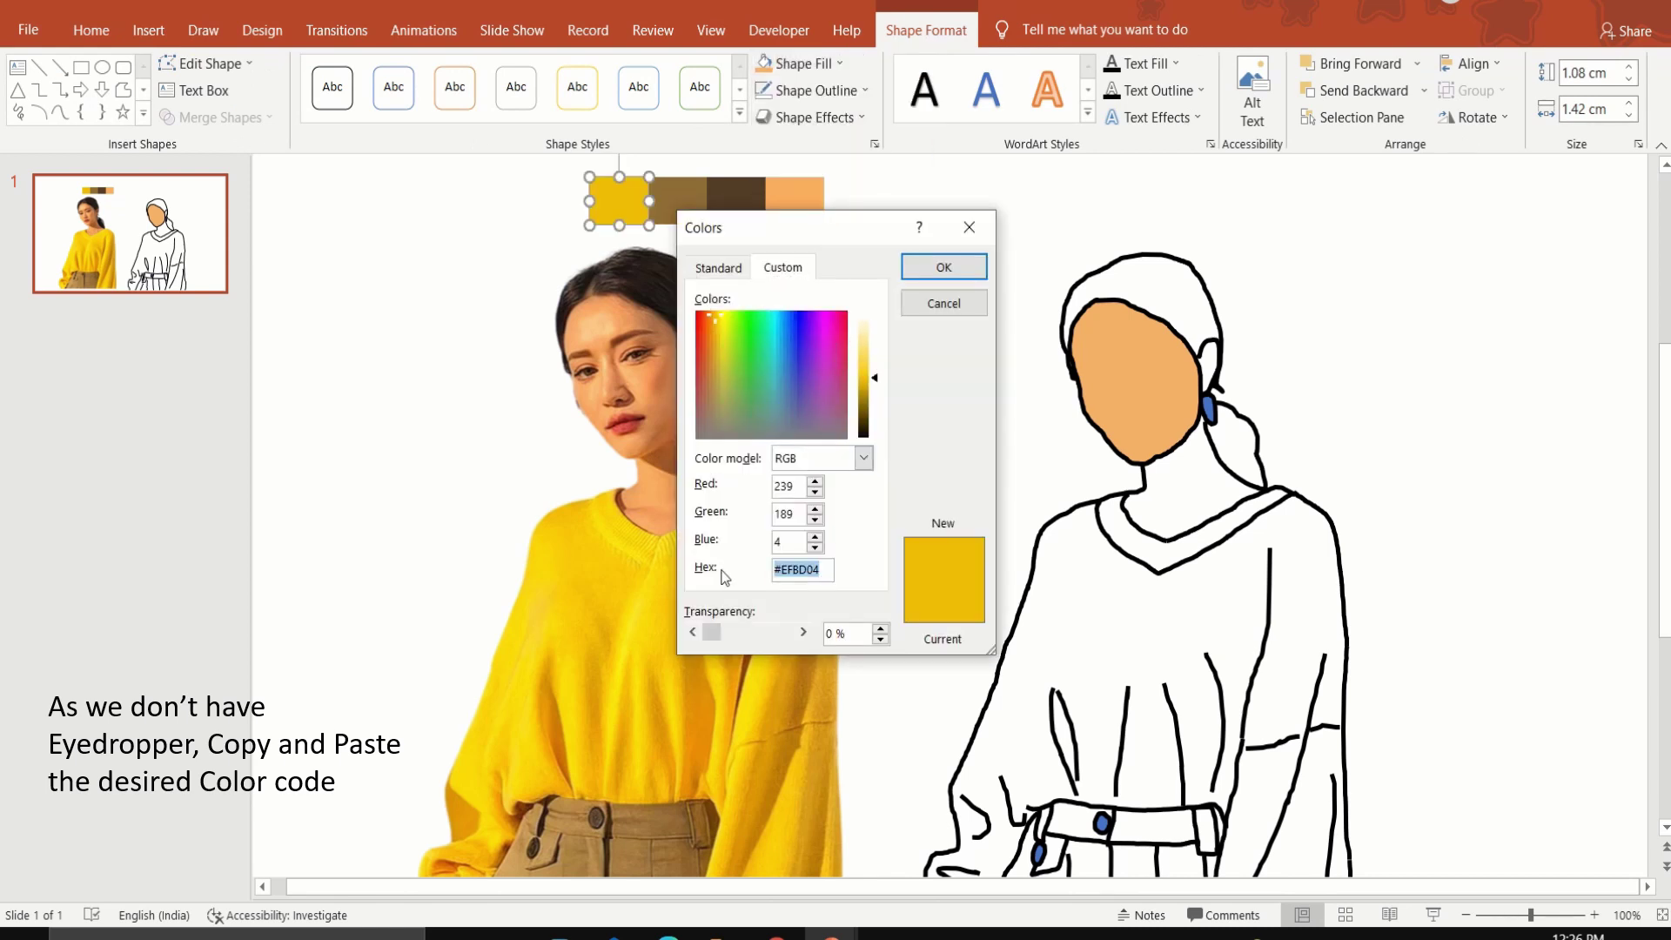
left_click(953, 266)
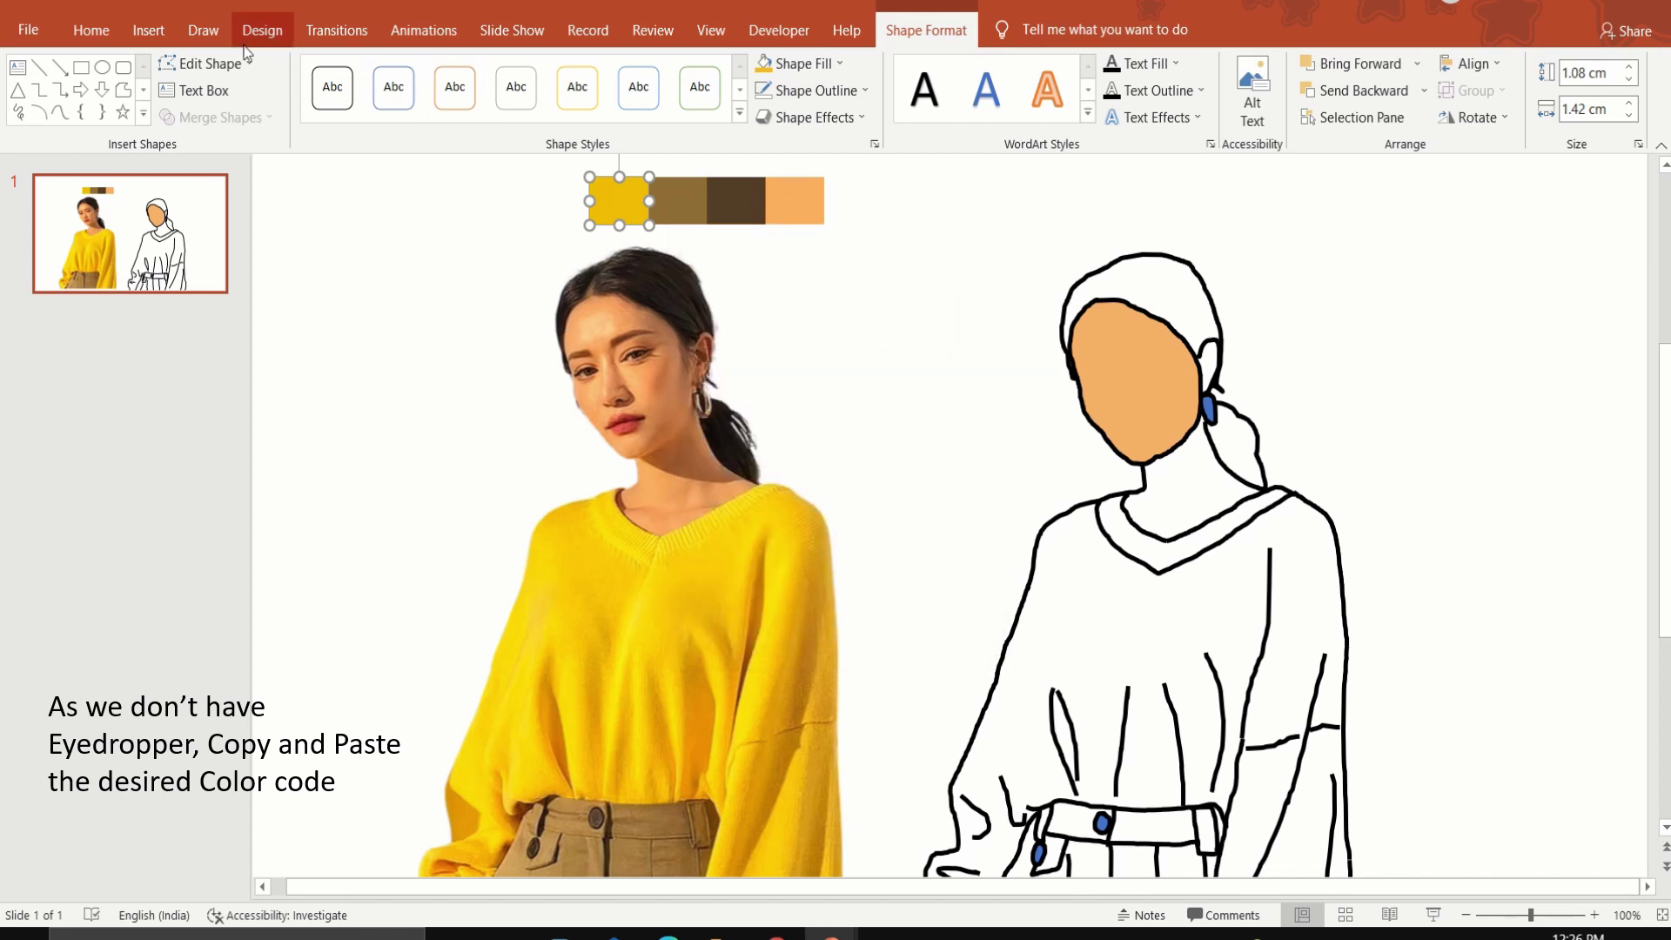
Recolour the black Draw pen to #EFBD04 and set it to the thickest size
left_click(149, 31)
left_click(195, 35)
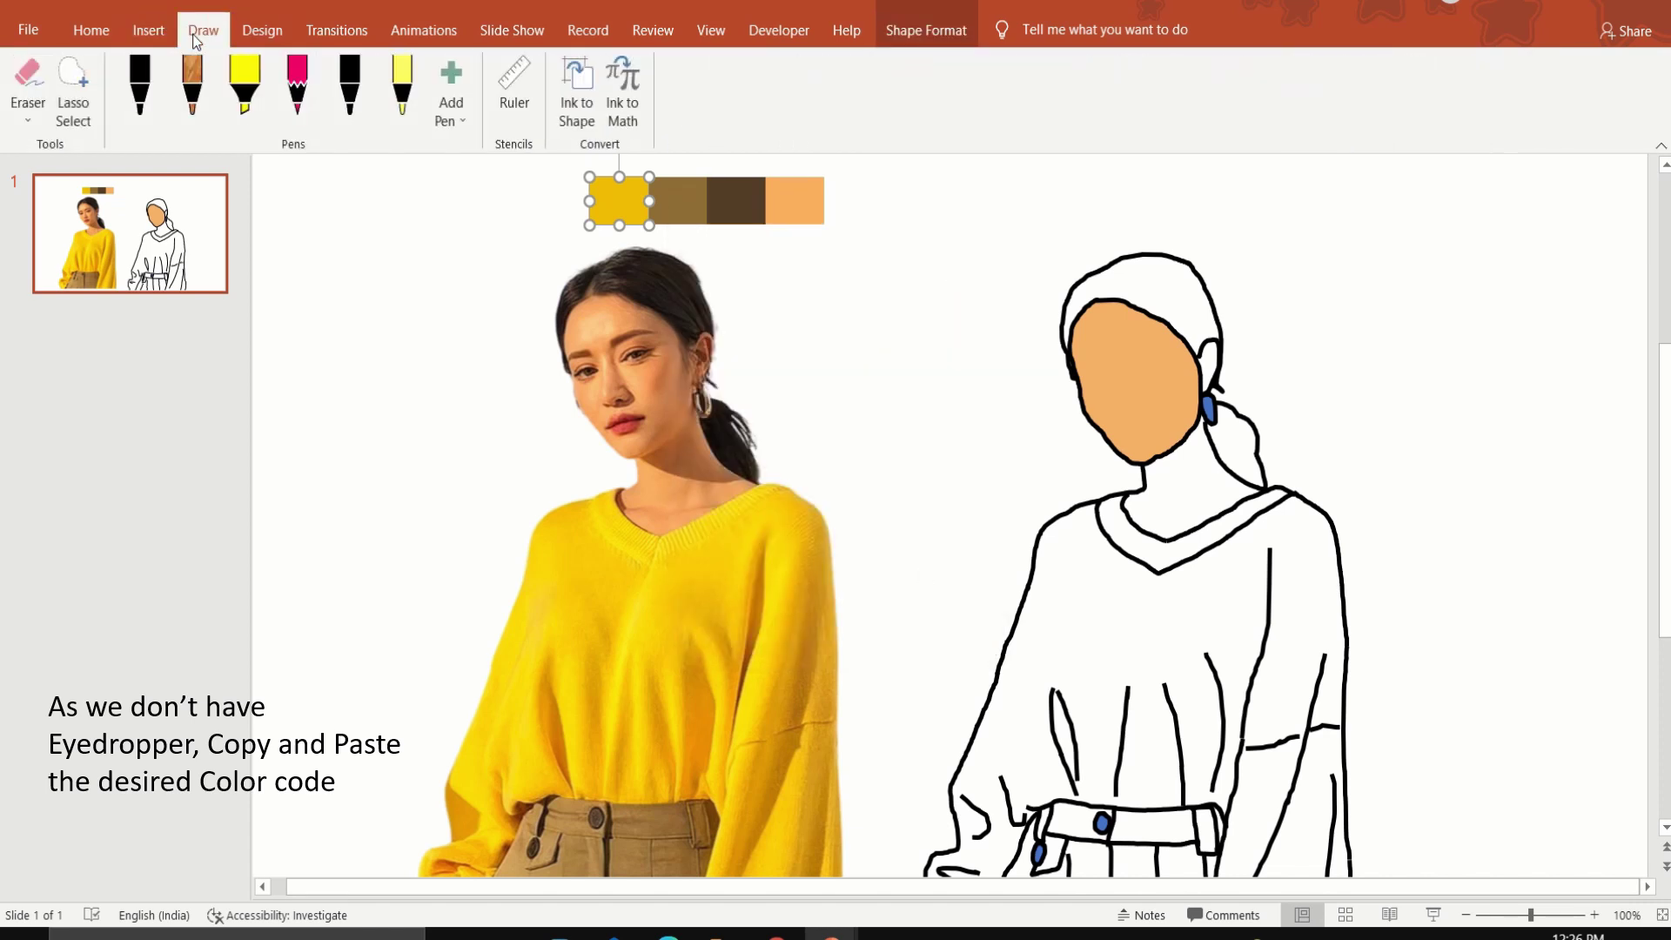
left_click(352, 83)
left_click(368, 118)
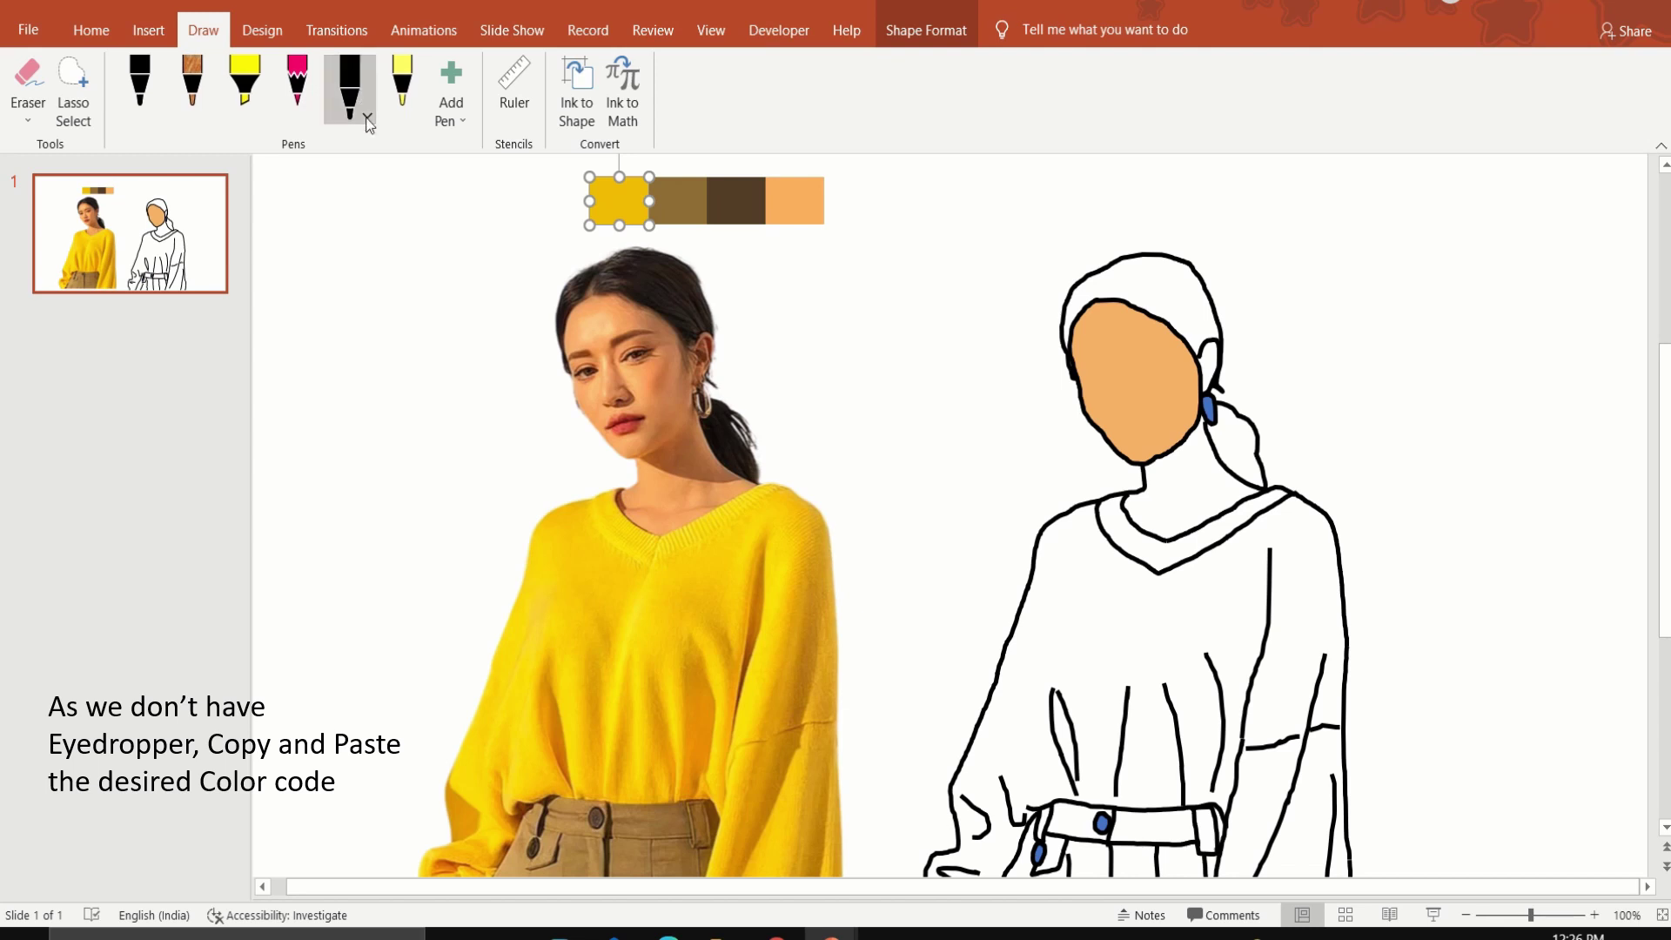
left_click(426, 571)
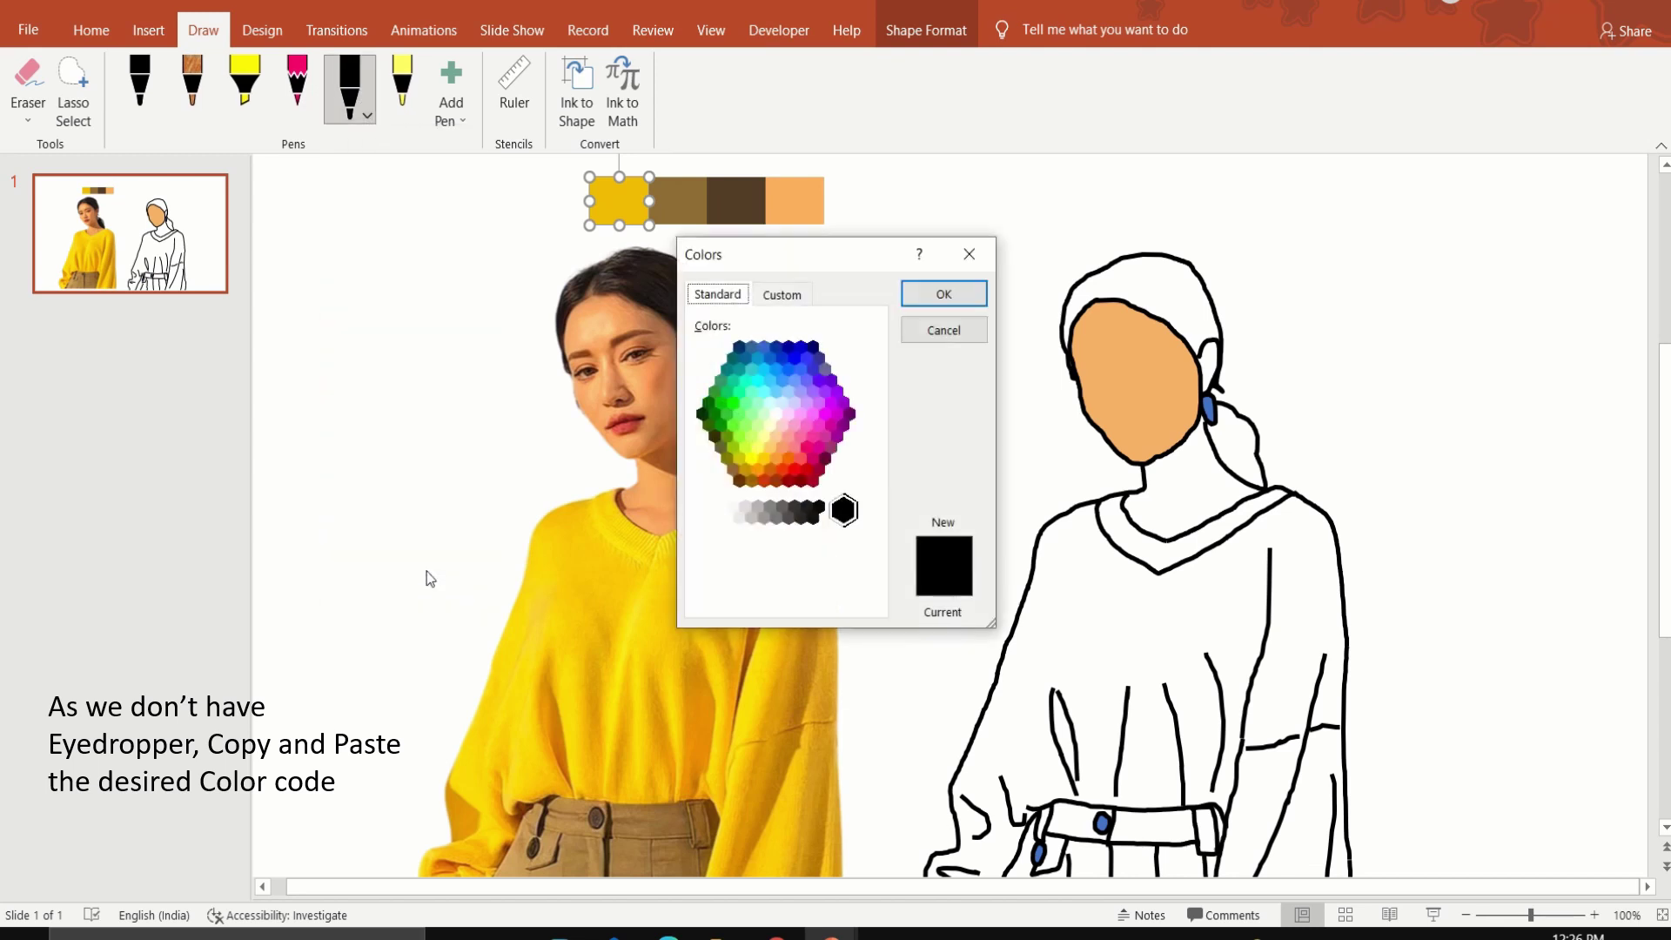
left_click(780, 296)
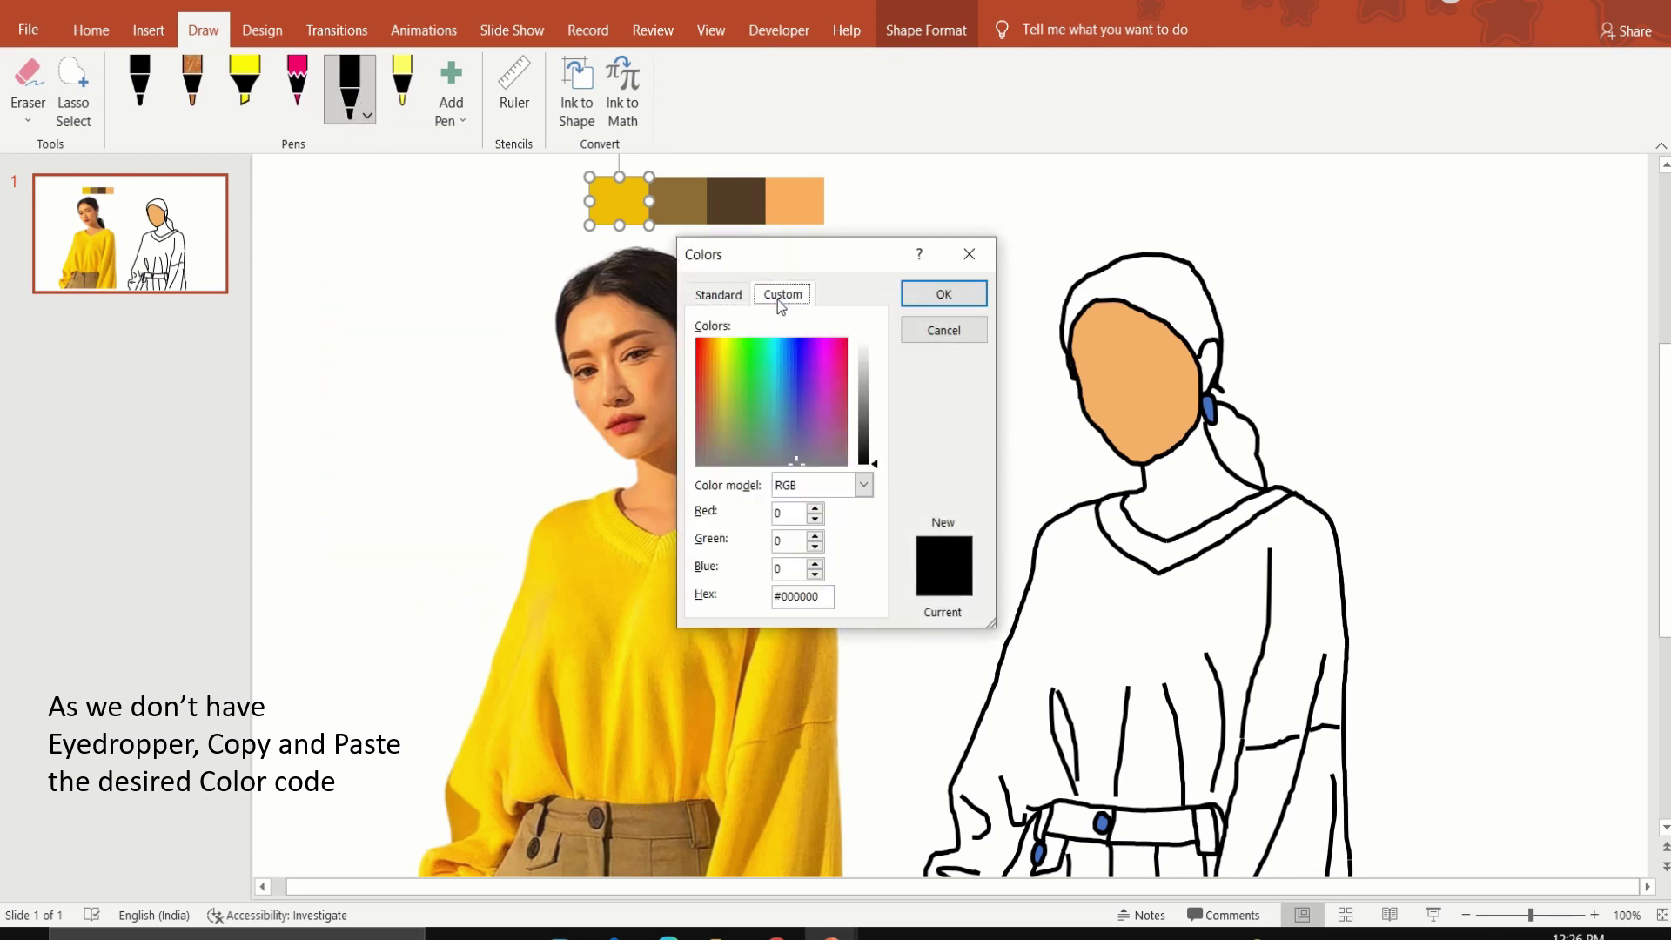
left_click(823, 597)
key("BackSpace")
key("BackSpace")
key("BackSpace")
key("ctrl+v")
left_click(945, 294)
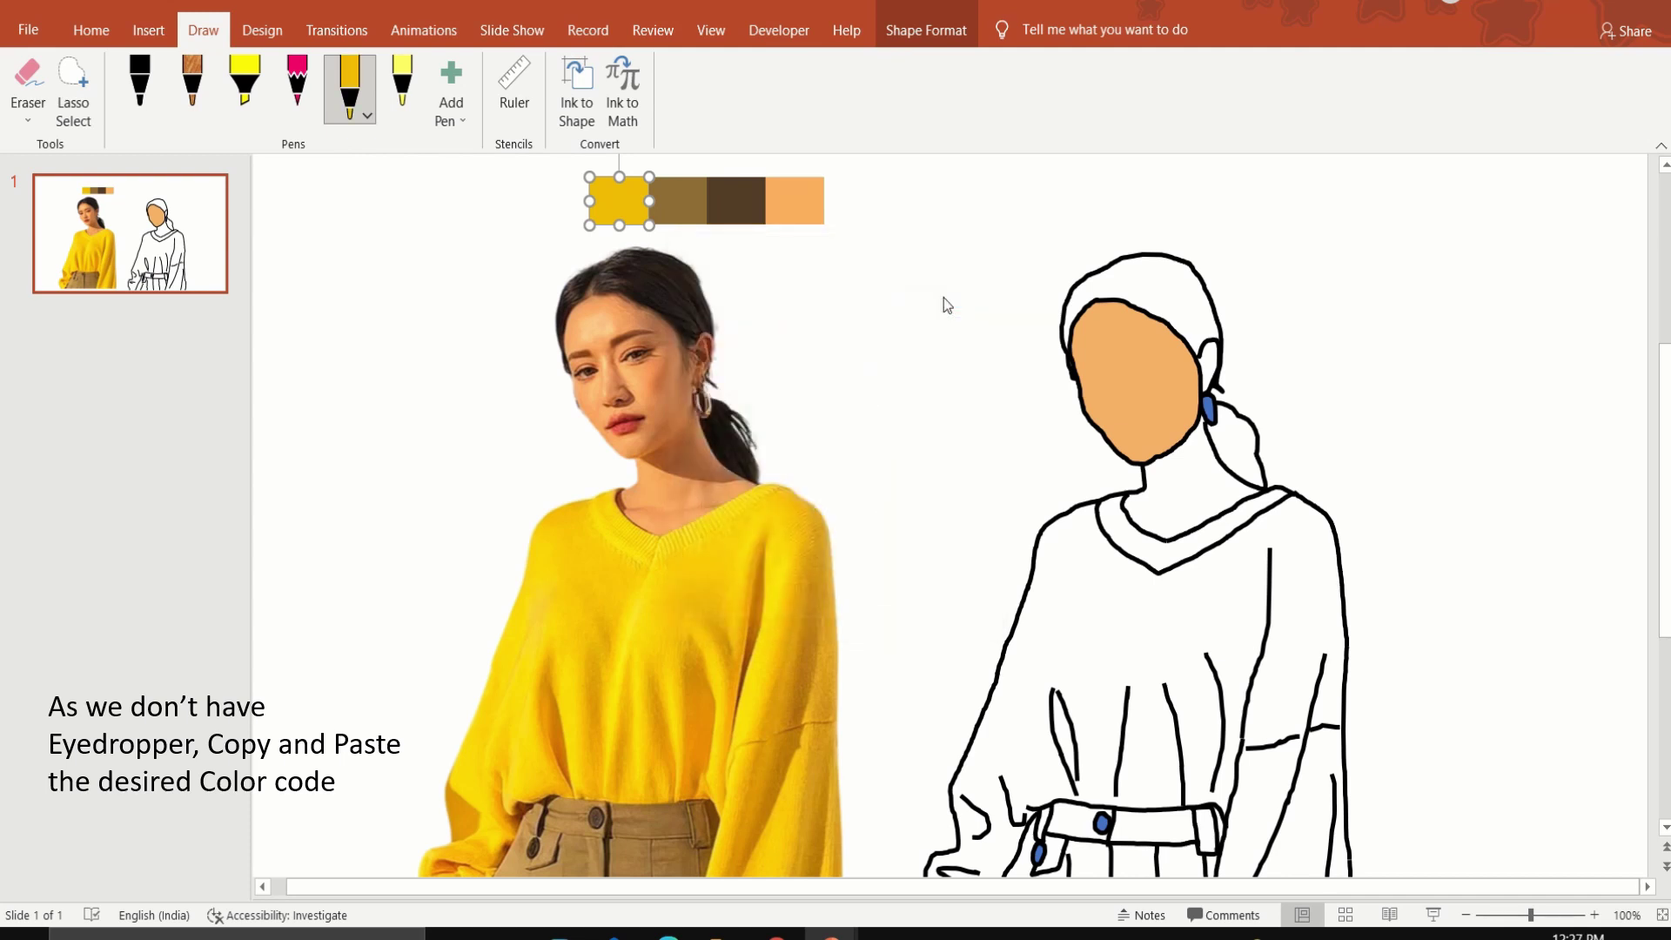
left_click(367, 115)
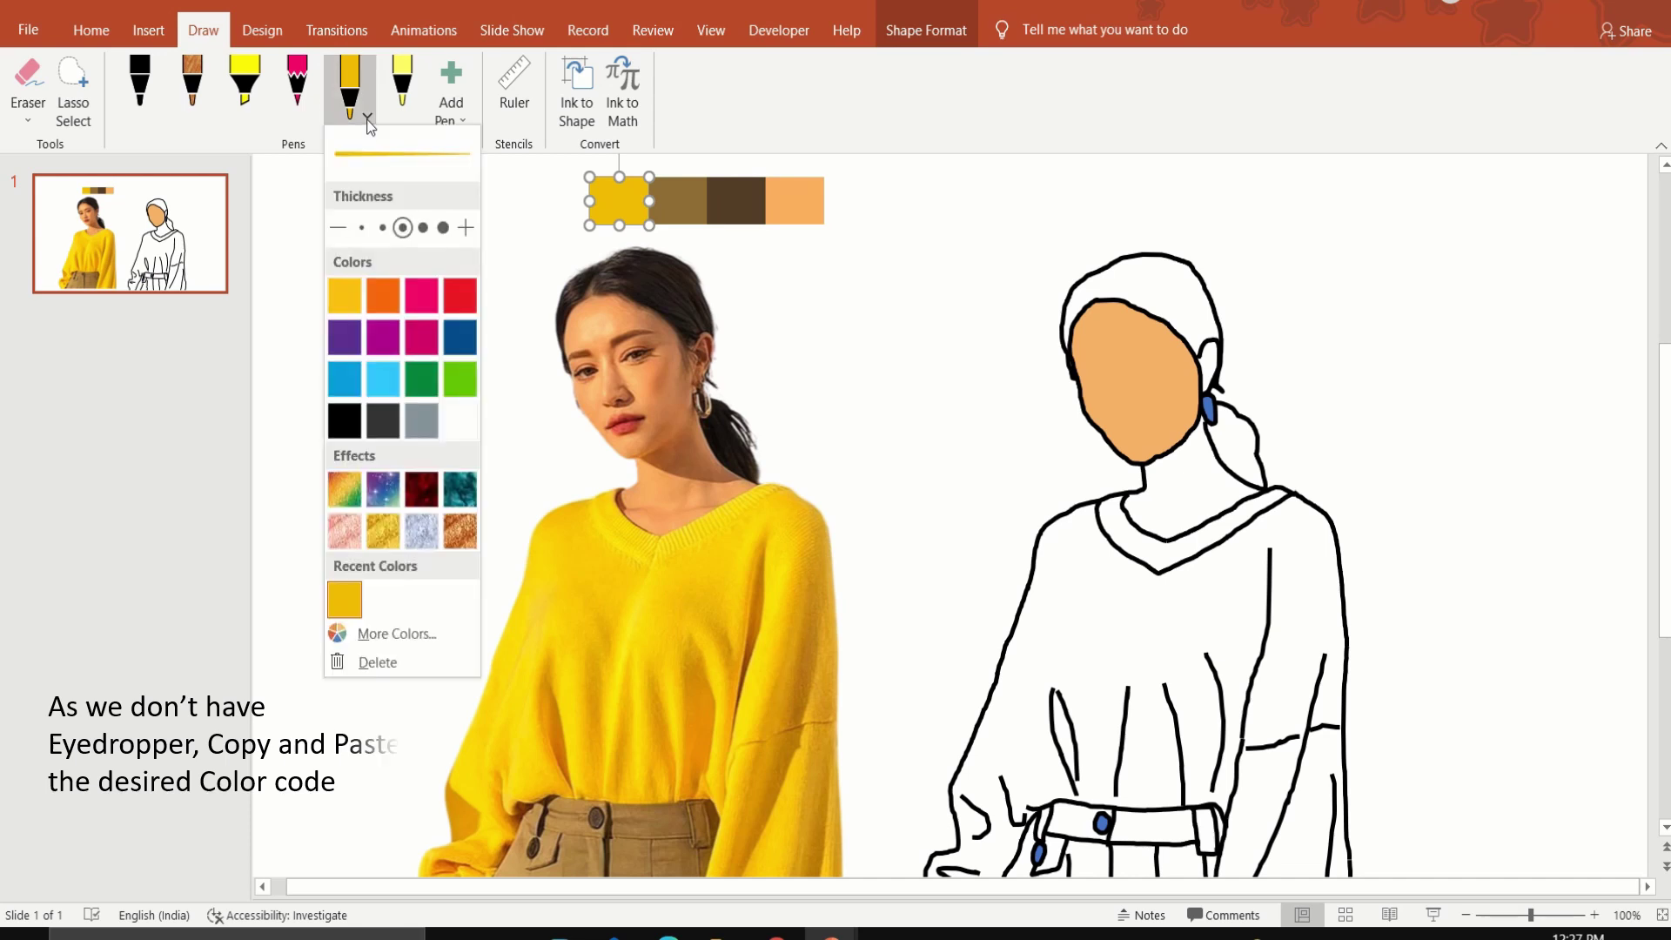
left_click(444, 227)
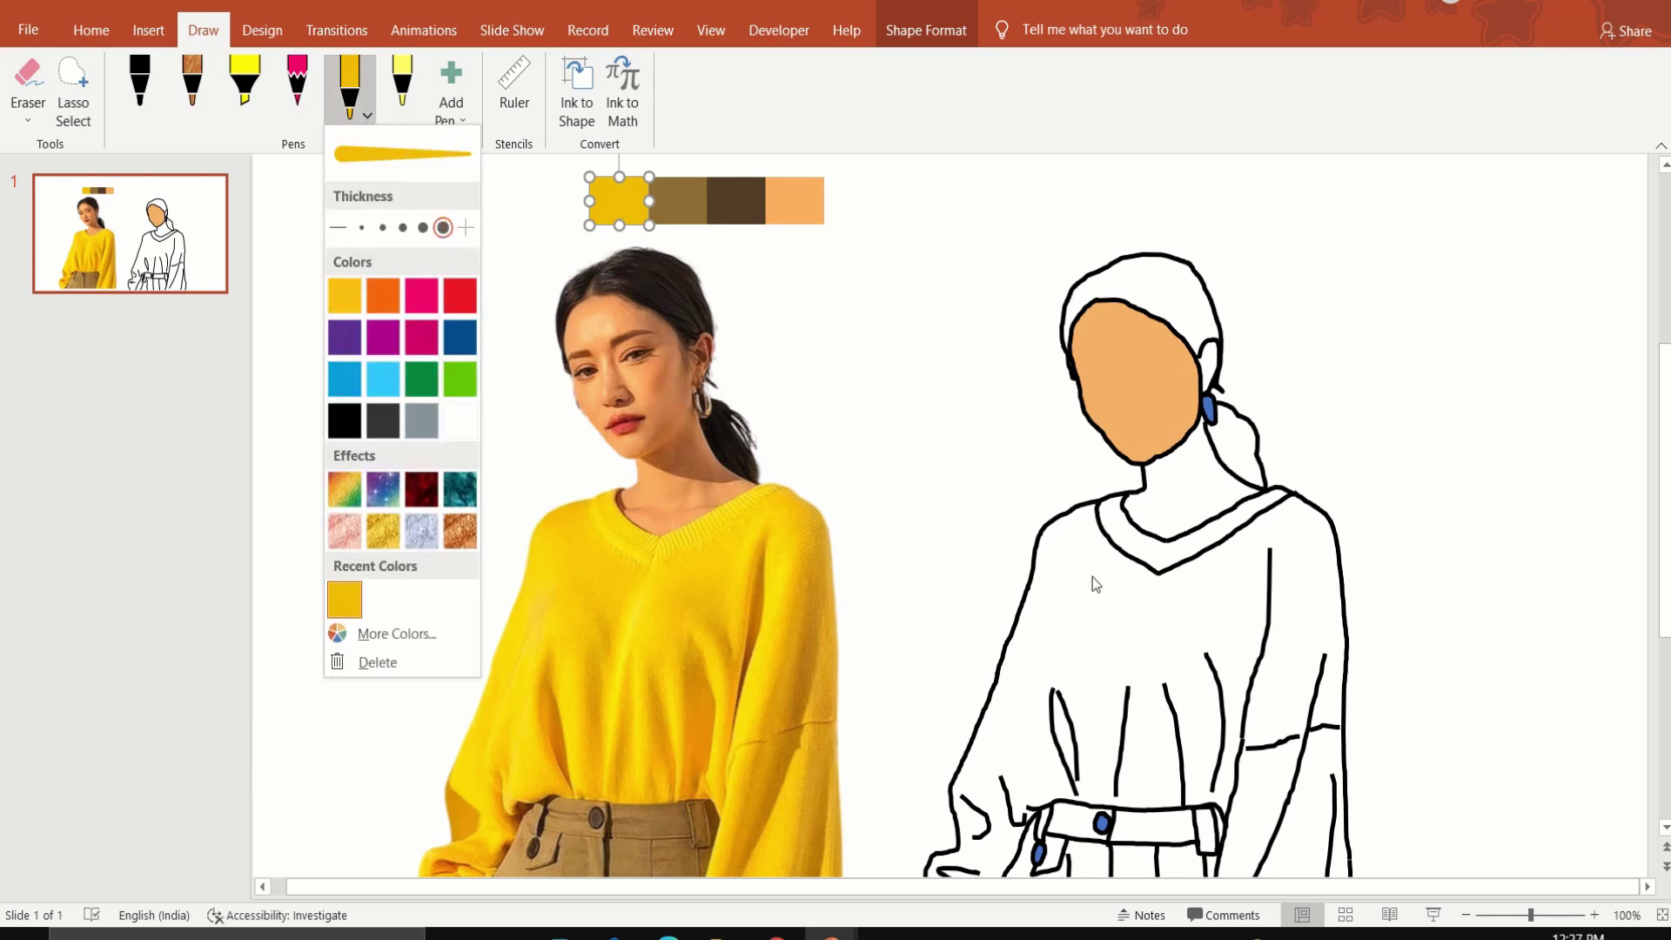
Paint yellow over the sweater's chest, left shoulder and left side down to the waistband
scroll(1128, 597, "up", 3, "ctrl")
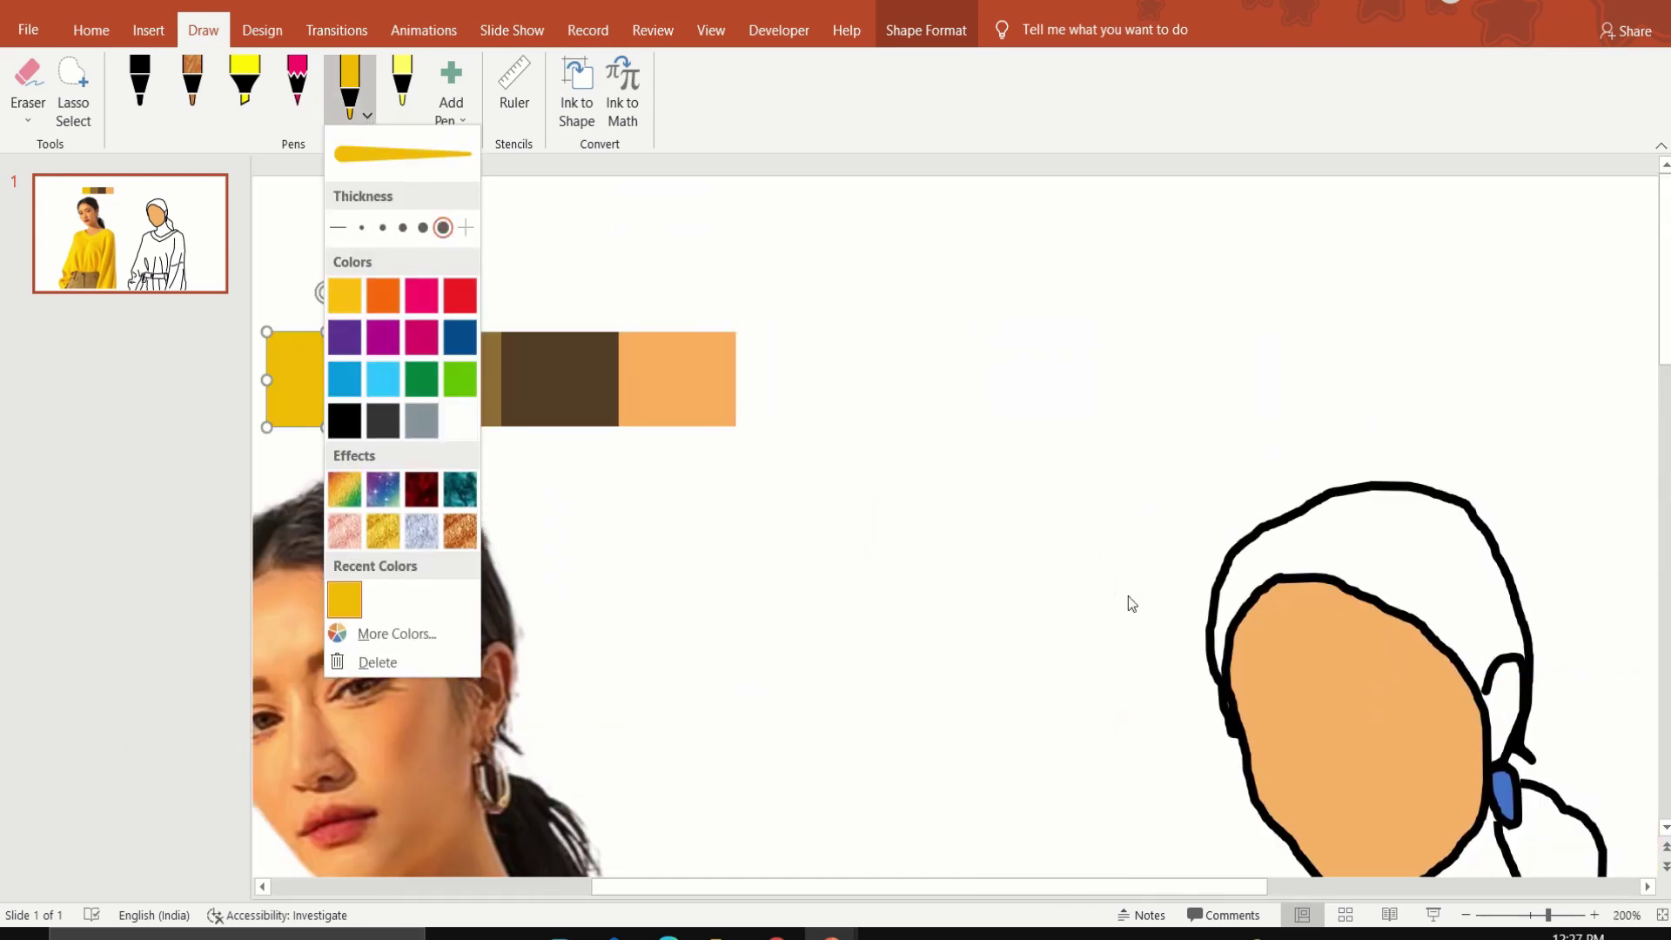
scroll(1128, 597, "right", 5)
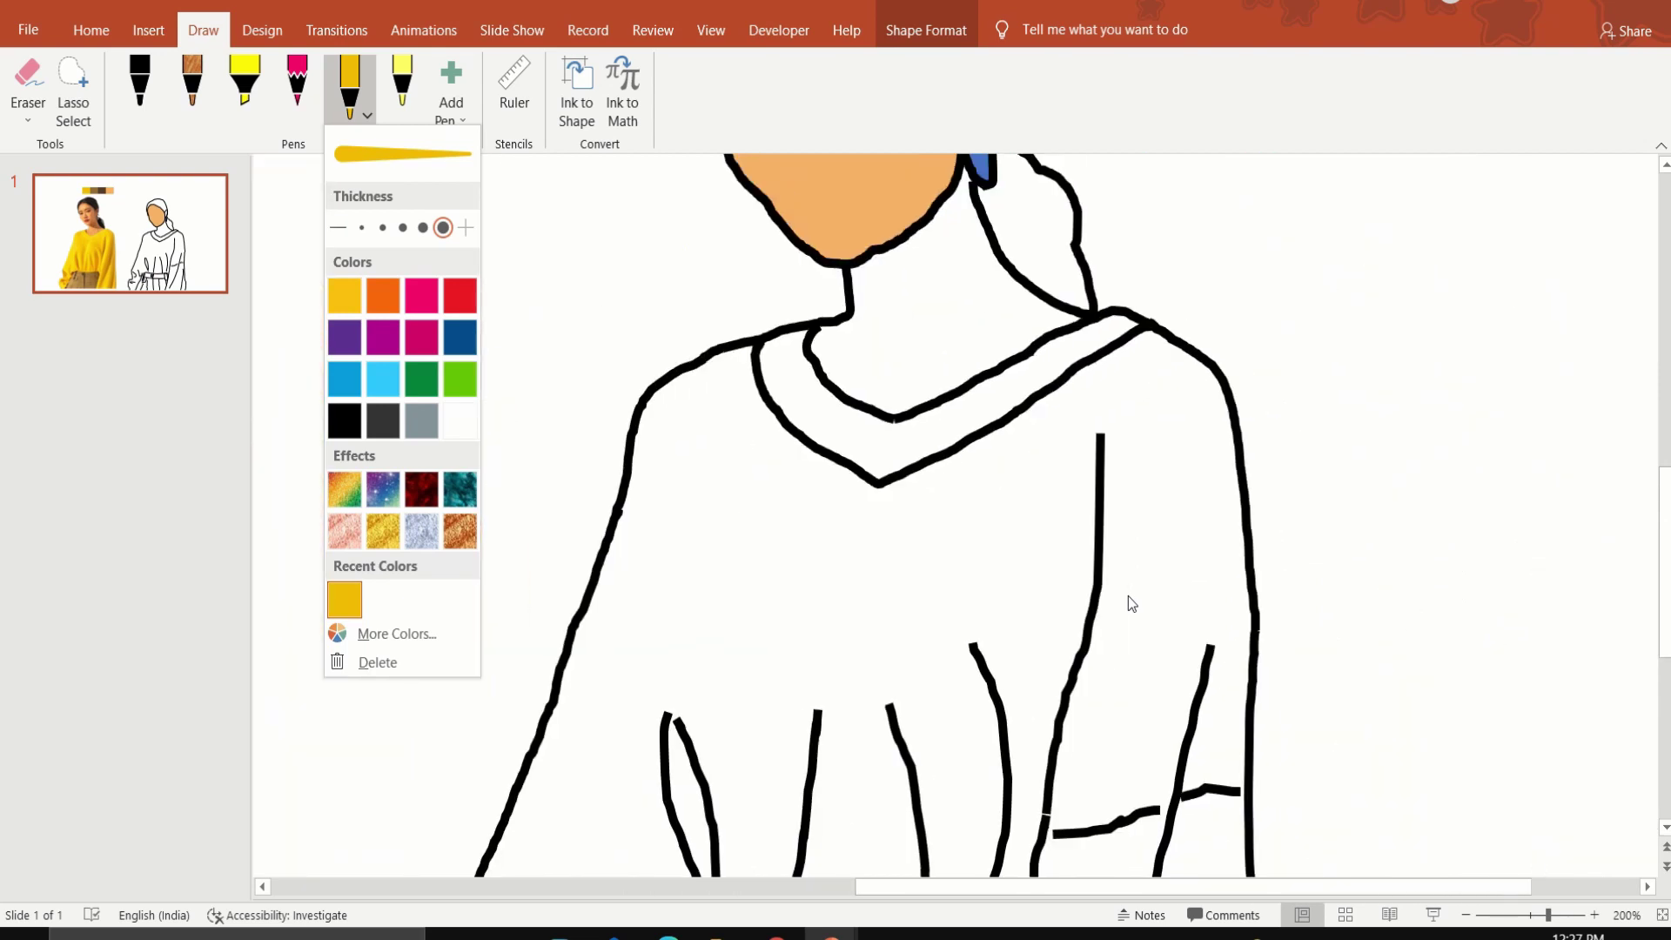
left_click(796, 623)
mouse_move(775, 581)
left_mouse_down()
mouse_move(888, 565)
mouse_move(693, 686)
mouse_move(646, 633)
mouse_move(676, 405)
left_mouse_up()
mouse_move(790, 353)
left_mouse_down()
mouse_move(876, 551)
mouse_move(778, 379)
mouse_move(790, 405)
mouse_move(694, 416)
mouse_move(676, 597)
left_mouse_up()
scroll(675, 597, "down", 2)
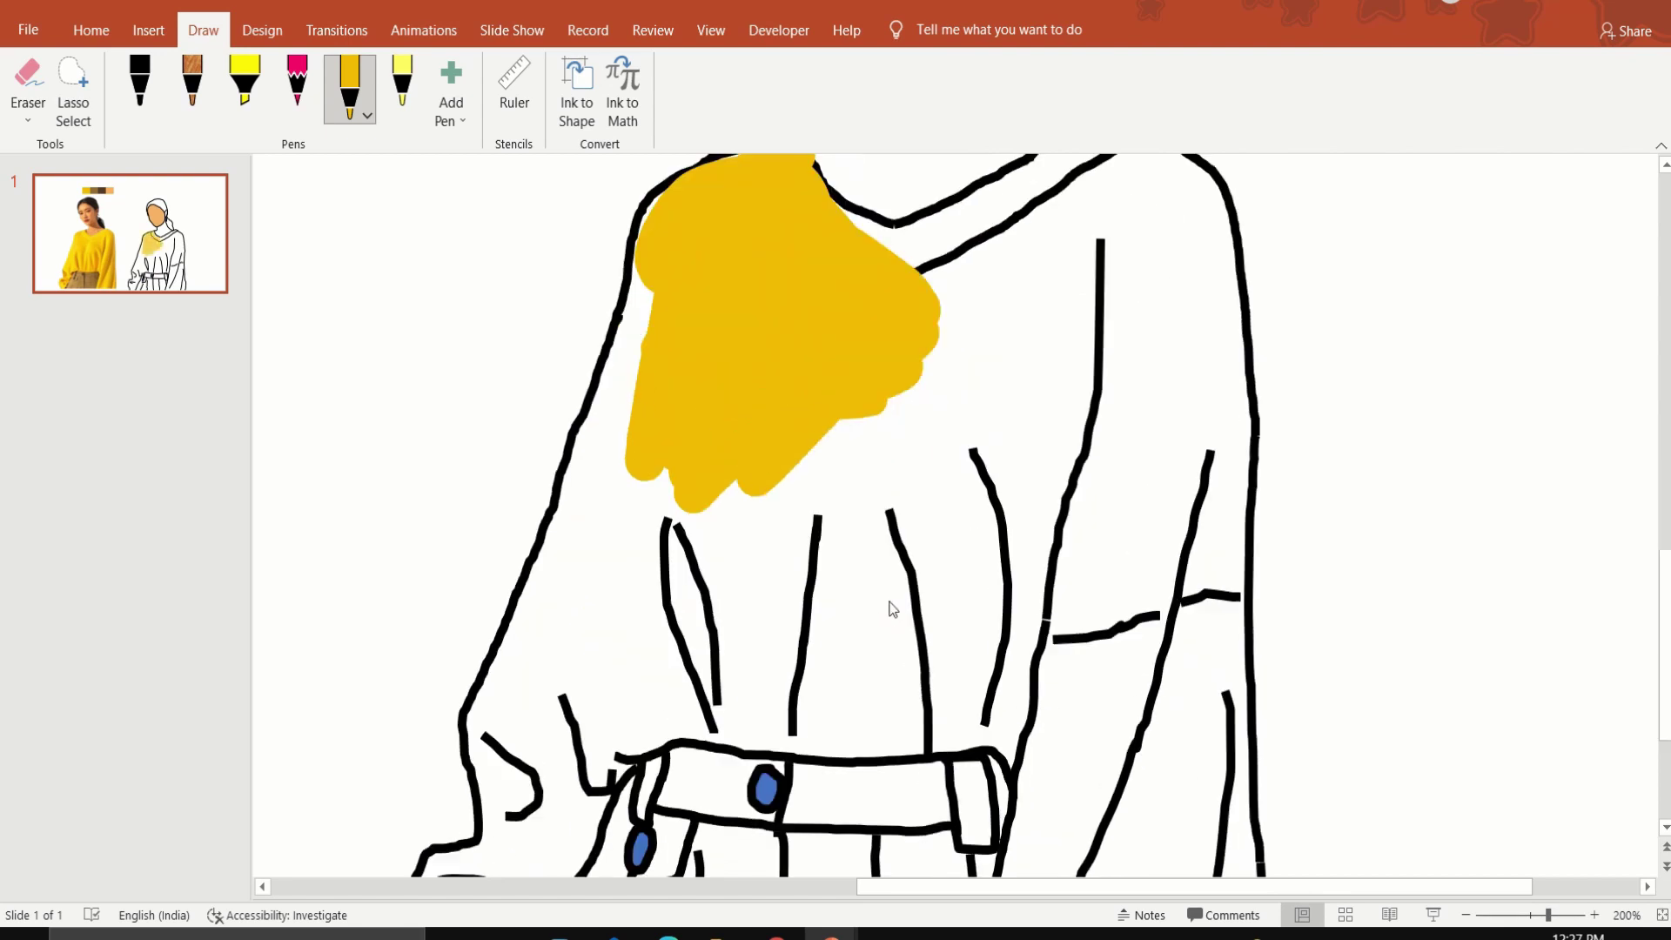
mouse_move(1027, 436)
left_mouse_down()
mouse_move(660, 562)
mouse_move(844, 440)
mouse_move(1062, 235)
mouse_move(842, 618)
mouse_move(668, 653)
mouse_move(821, 720)
mouse_move(949, 749)
mouse_move(1008, 735)
mouse_move(999, 672)
left_mouse_up()
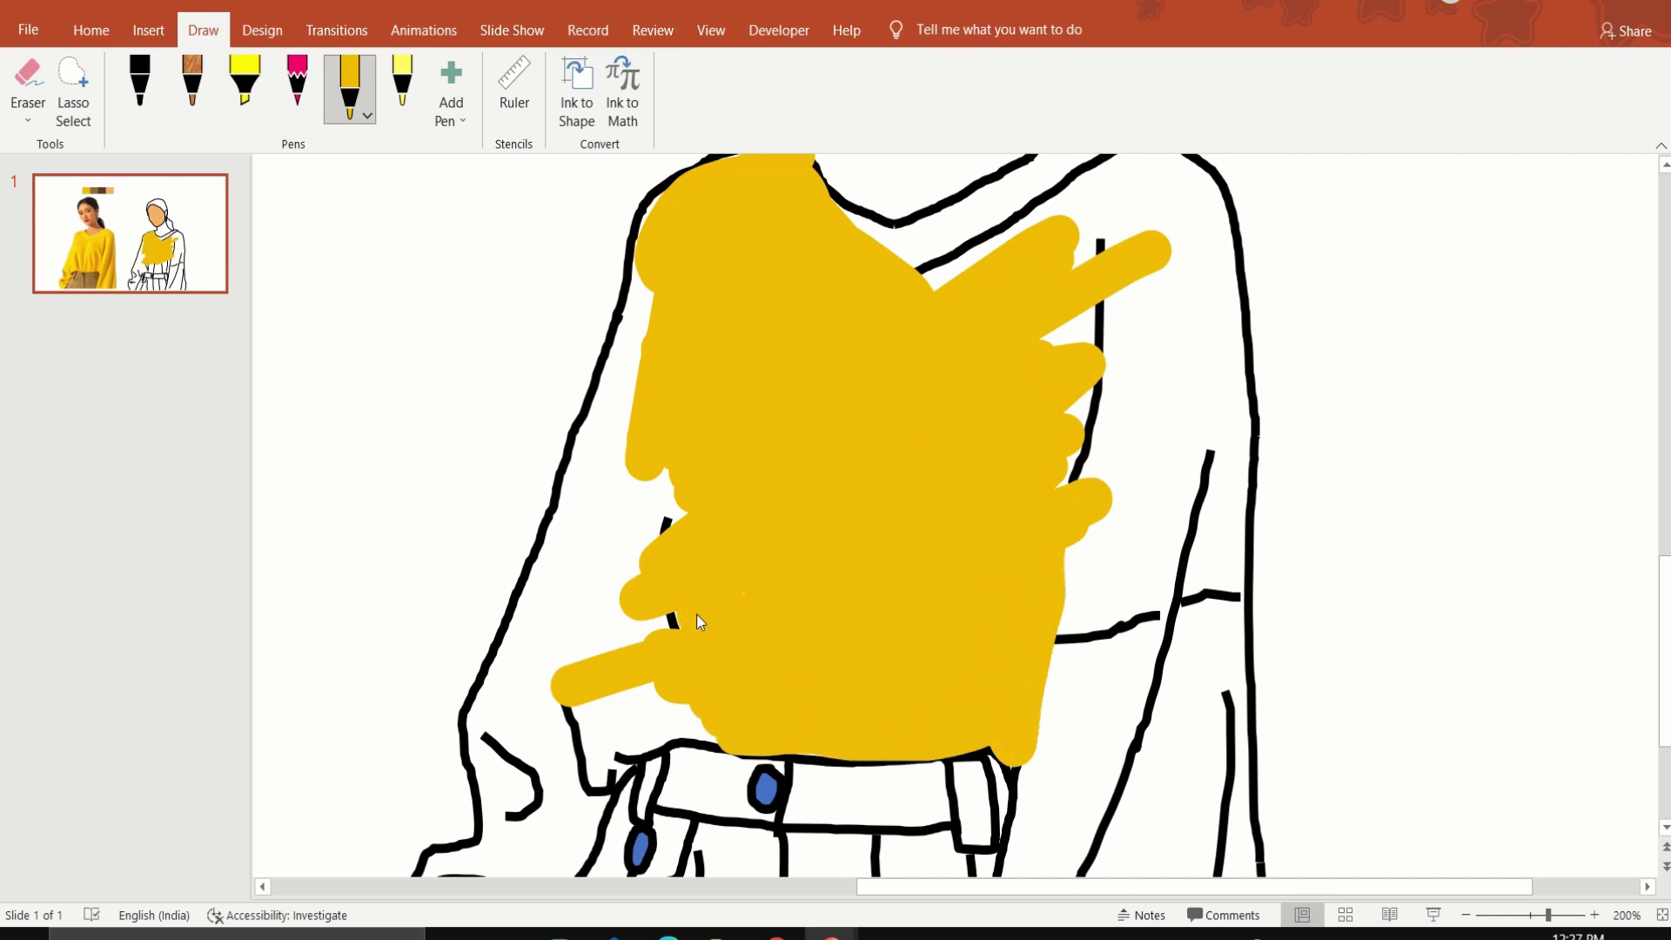
left_click_drag(696, 613, 711, 586)
mouse_move(639, 342)
left_mouse_down()
mouse_move(557, 609)
mouse_move(573, 686)
mouse_move(621, 750)
mouse_move(698, 725)
left_mouse_up()
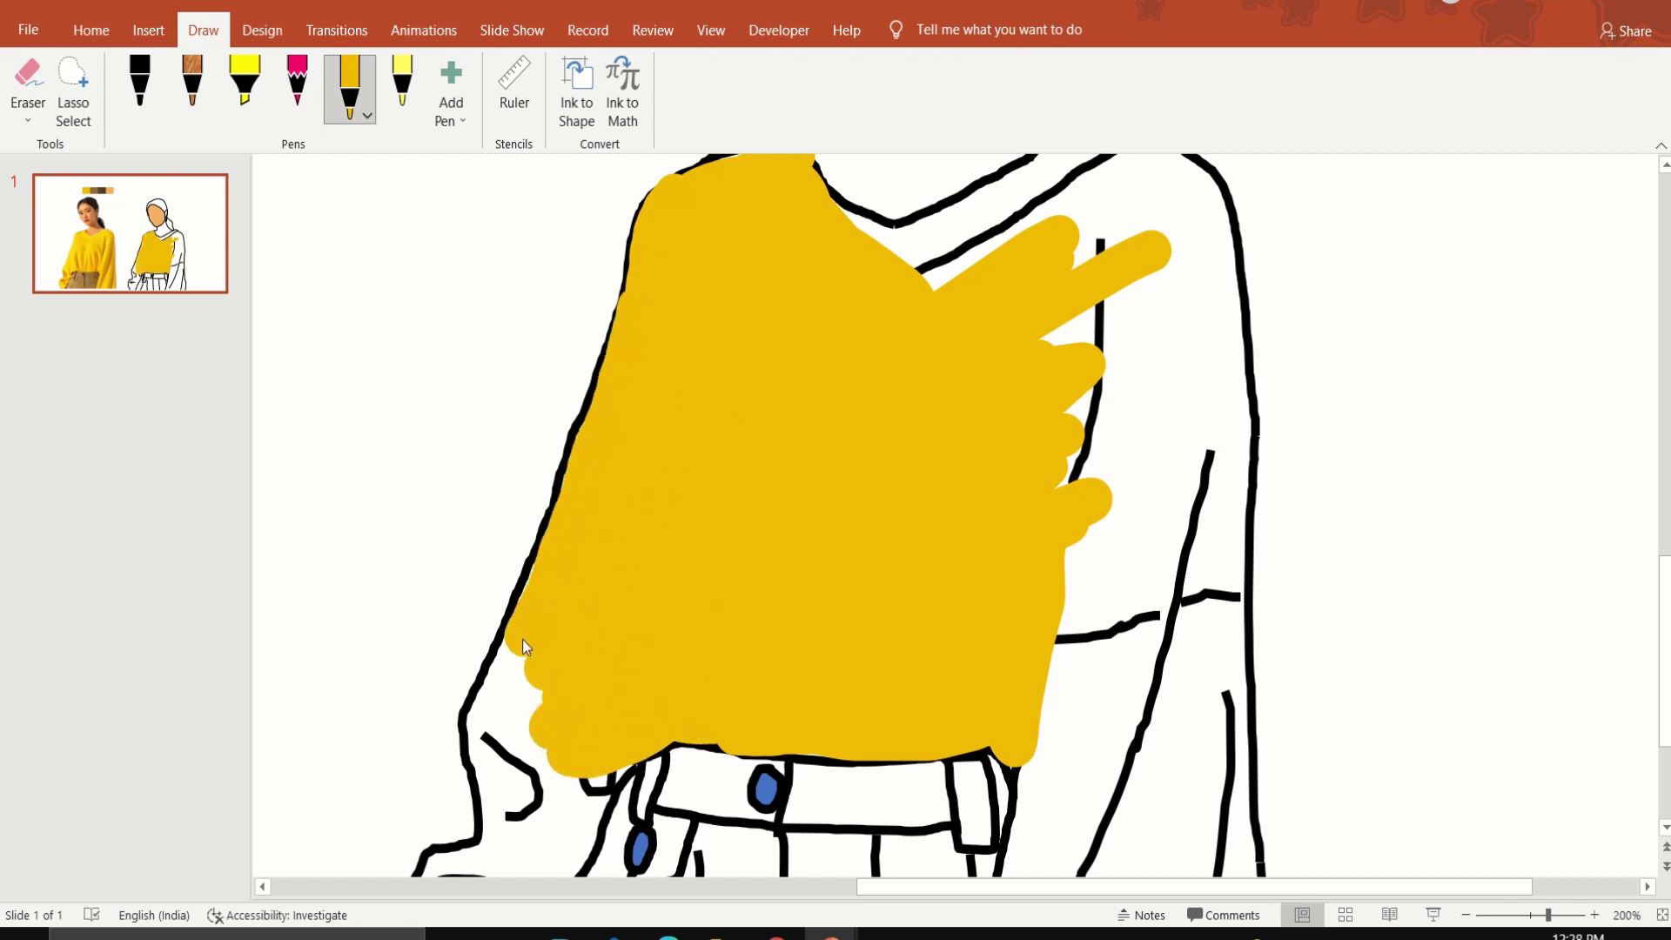
left_click_drag(507, 793, 601, 746)
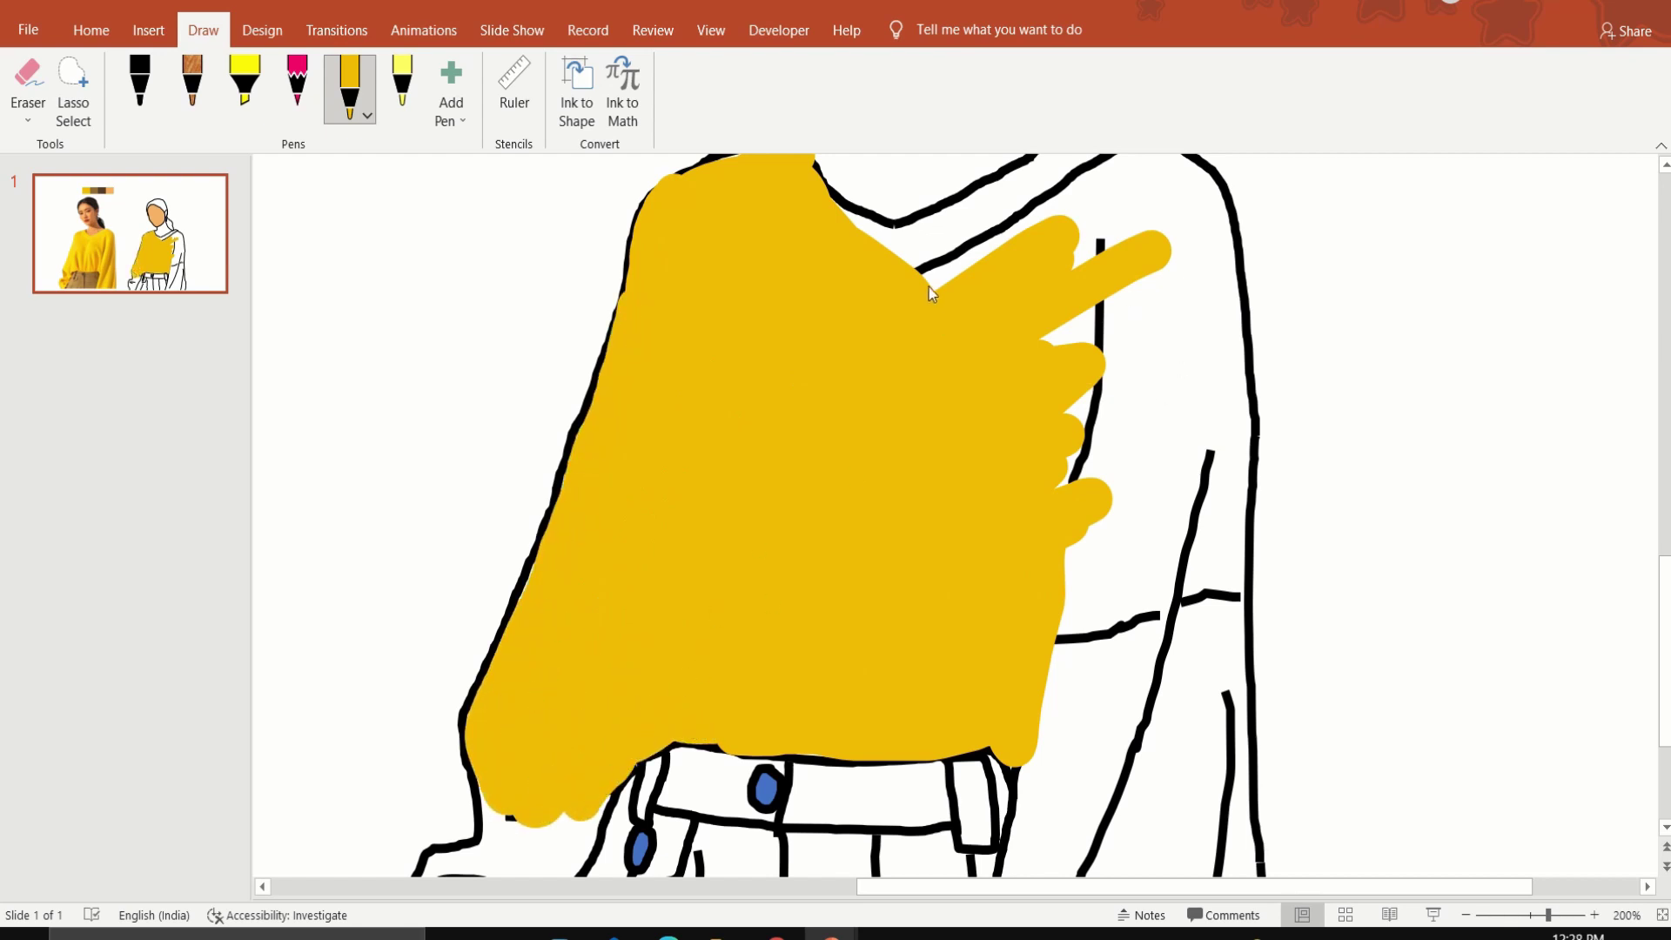
Fill the remaining white gaps on the right shoulder, right edge and left sleeve with yellow
mouse_move(933, 294)
left_mouse_down()
mouse_move(1145, 253)
mouse_move(1179, 299)
mouse_move(1119, 455)
mouse_move(1212, 440)
mouse_move(1197, 522)
mouse_move(1231, 515)
mouse_move(1120, 534)
mouse_move(1044, 609)
mouse_move(990, 842)
mouse_move(1213, 851)
mouse_move(1231, 548)
mouse_move(1224, 772)
mouse_move(1144, 710)
mouse_move(1104, 818)
left_mouse_up()
scroll(1212, 440, "down", 2)
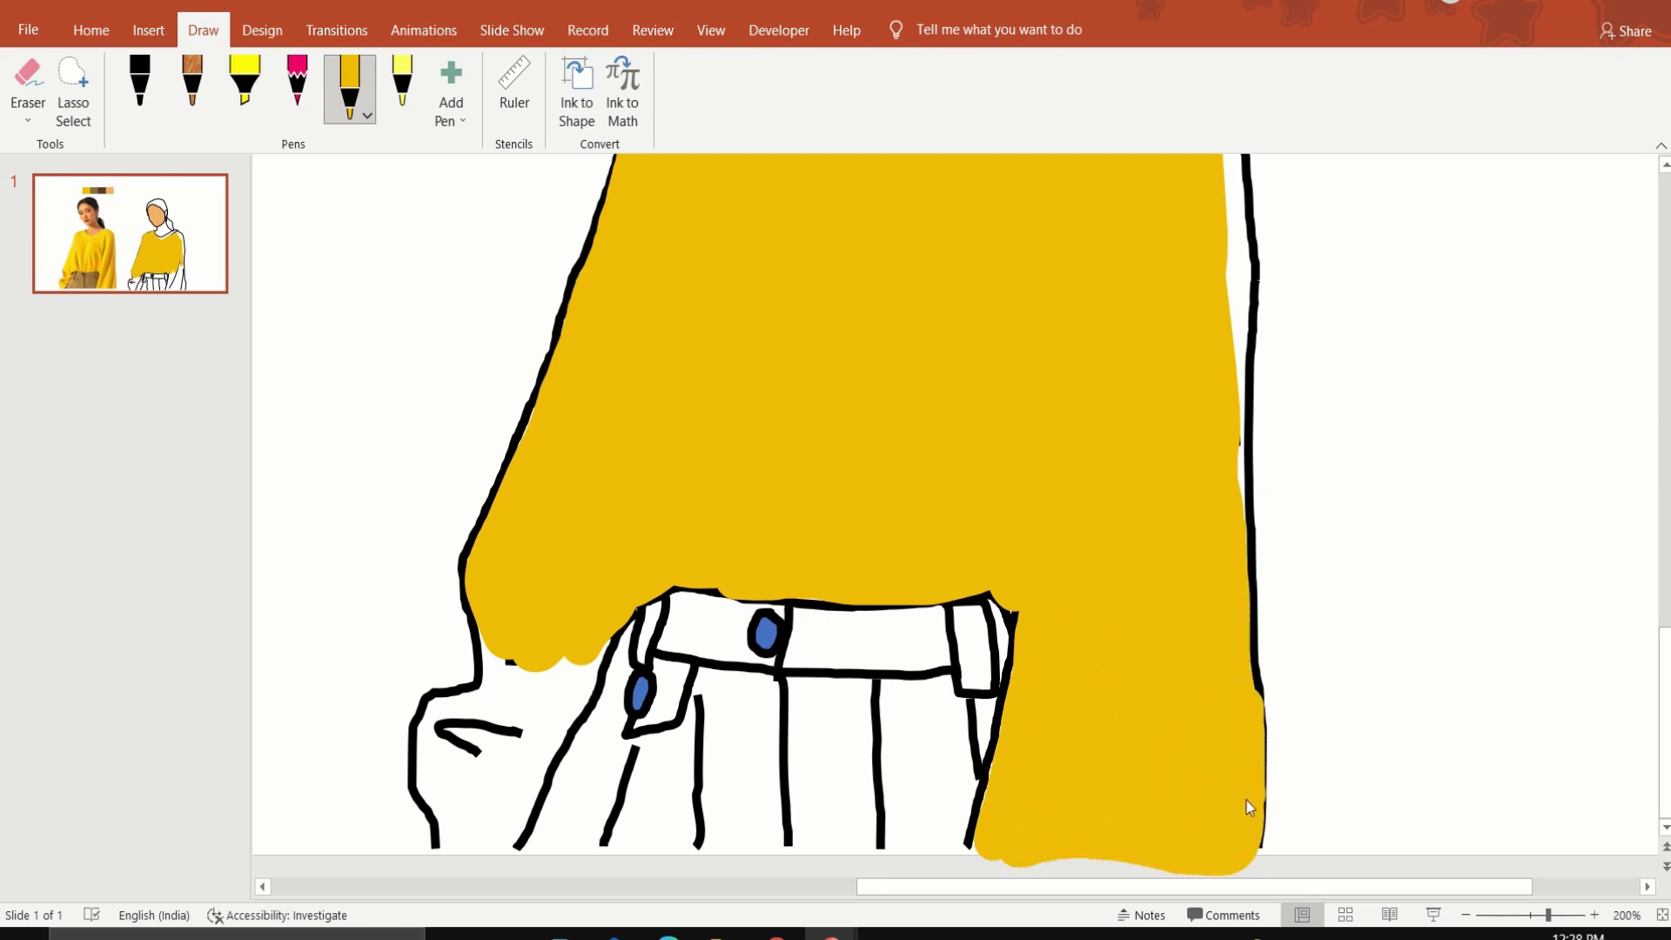
scroll(1207, 439, "up", 2)
mouse_move(1207, 440)
left_mouse_down()
mouse_move(1210, 285)
mouse_move(1238, 577)
mouse_move(1229, 434)
left_mouse_up()
scroll(1226, 427, "up", 2)
left_click_drag(996, 378, 1122, 290)
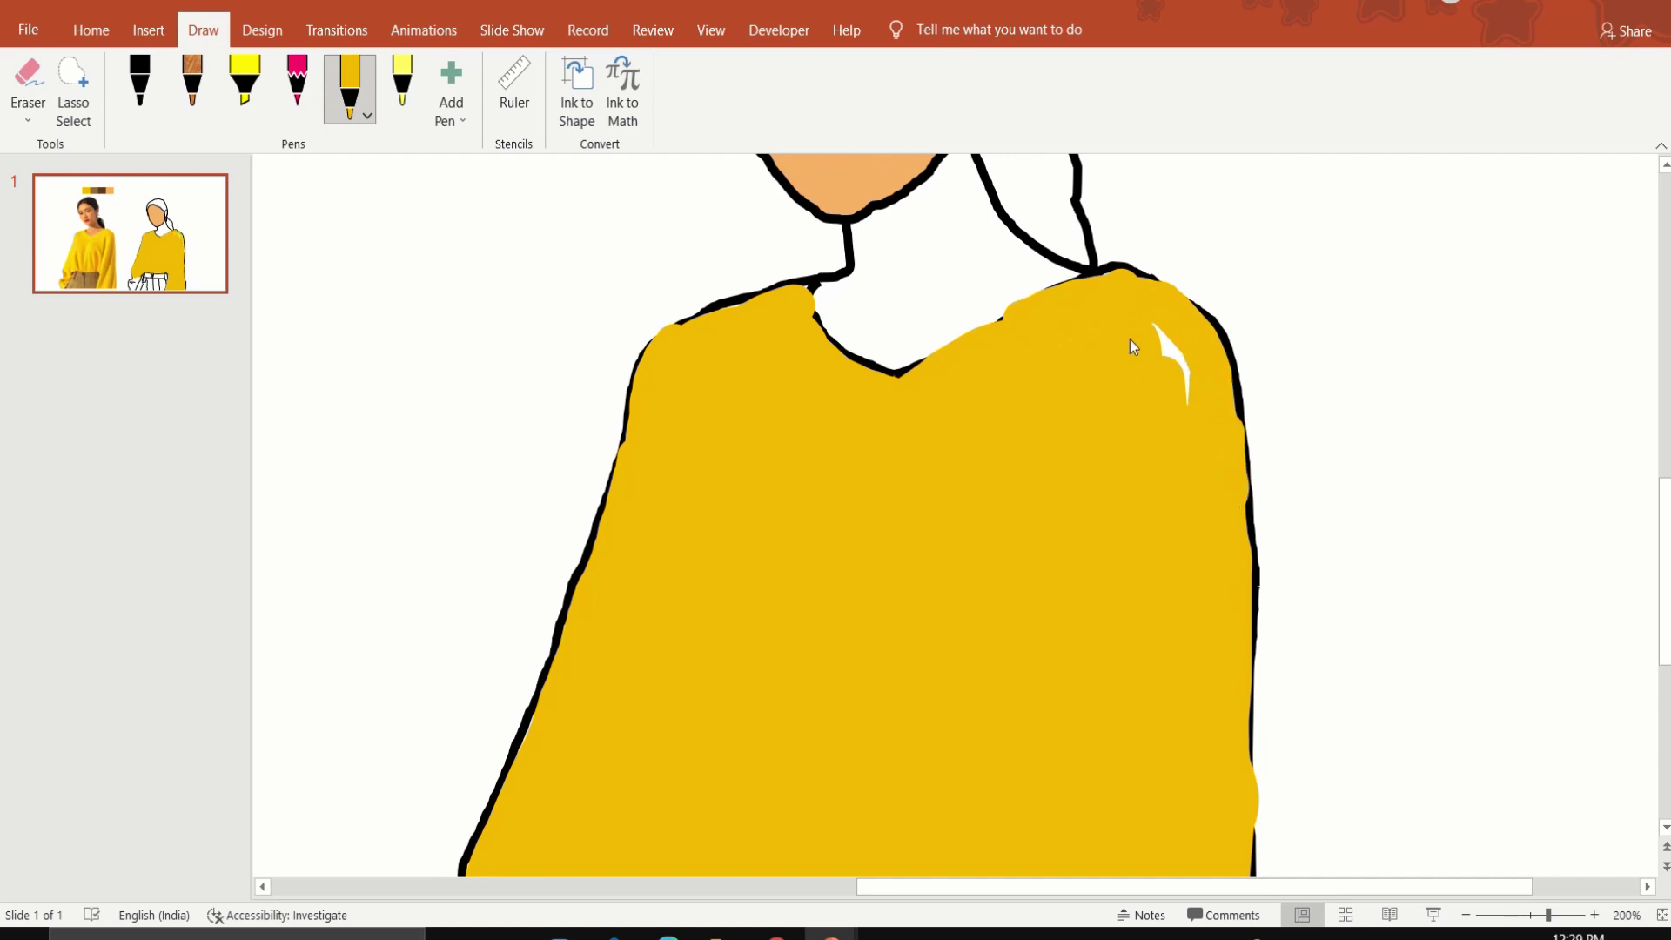
scroll(860, 661, "down", 4)
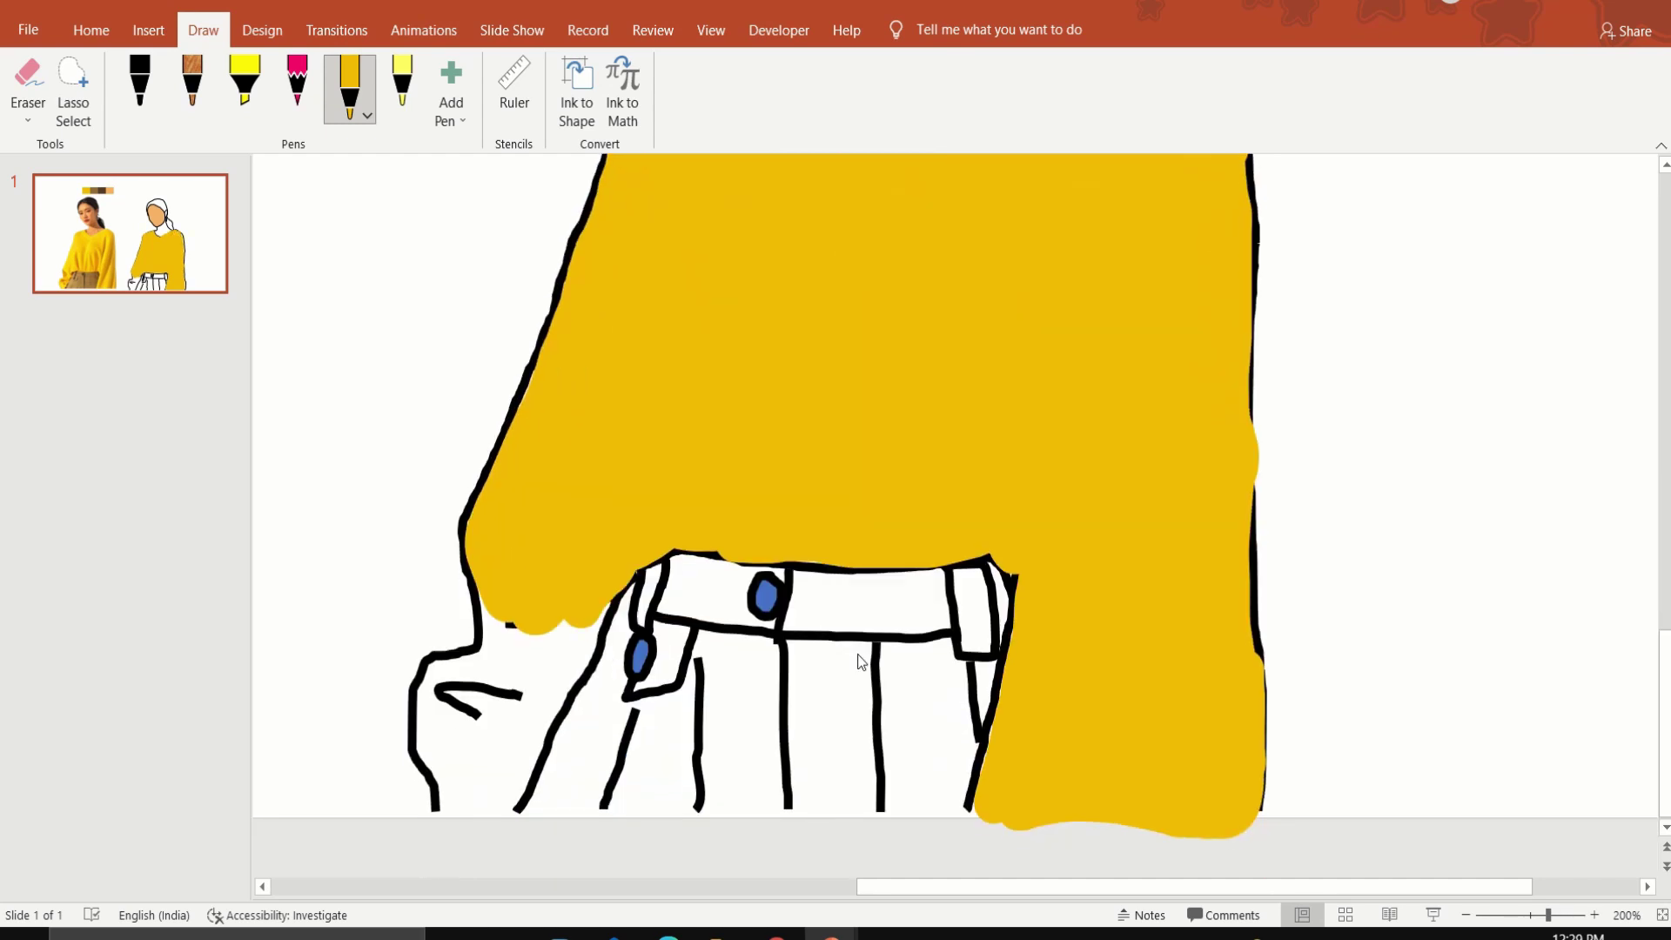
mouse_move(446, 808)
left_mouse_down()
mouse_move(549, 626)
mouse_move(575, 652)
mouse_move(610, 600)
left_mouse_up()
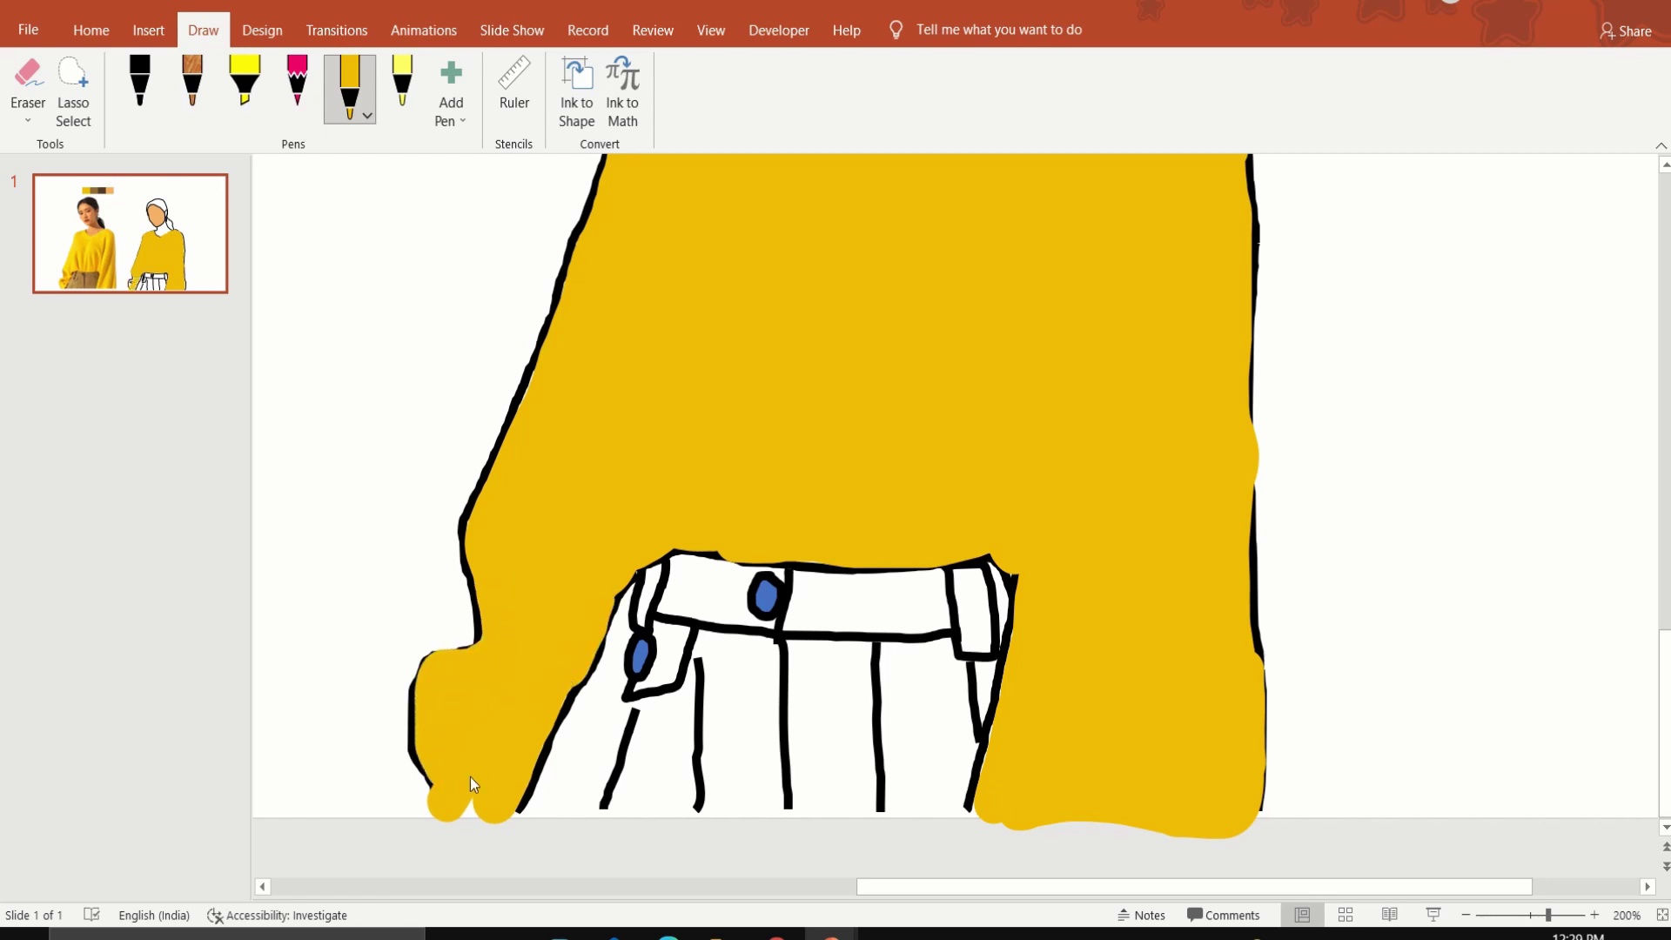
scroll(508, 802, "down", 5, "ctrl")
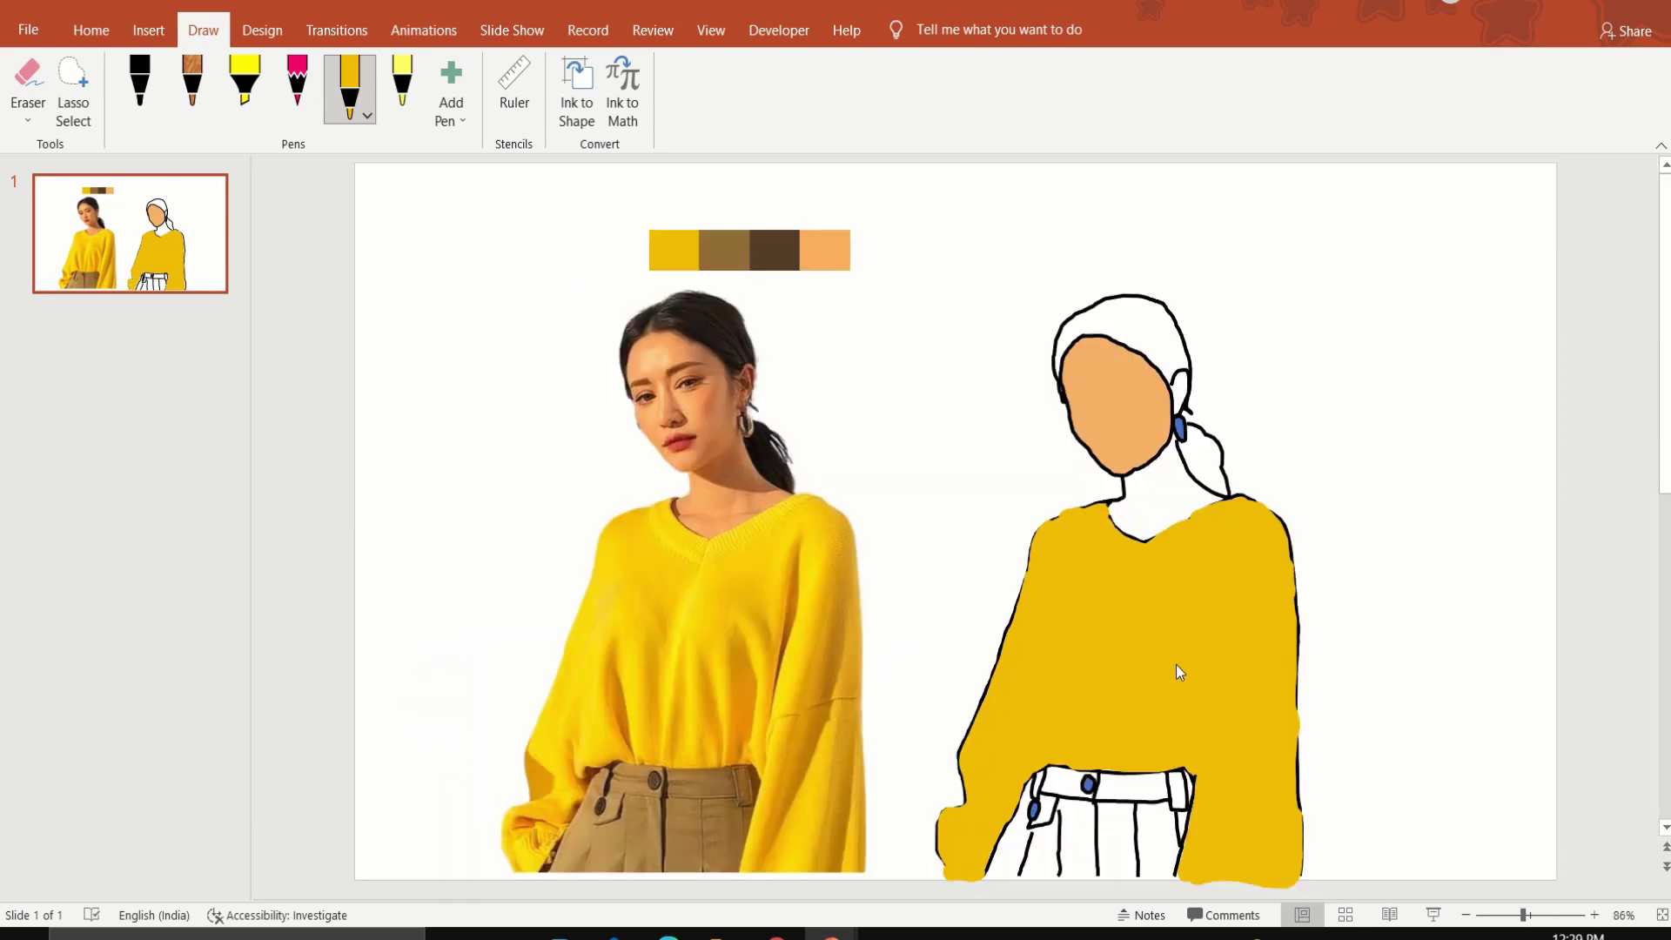
Bring the line drawing to the front, above the yellow ink
left_click(1187, 471)
right_click(1186, 471)
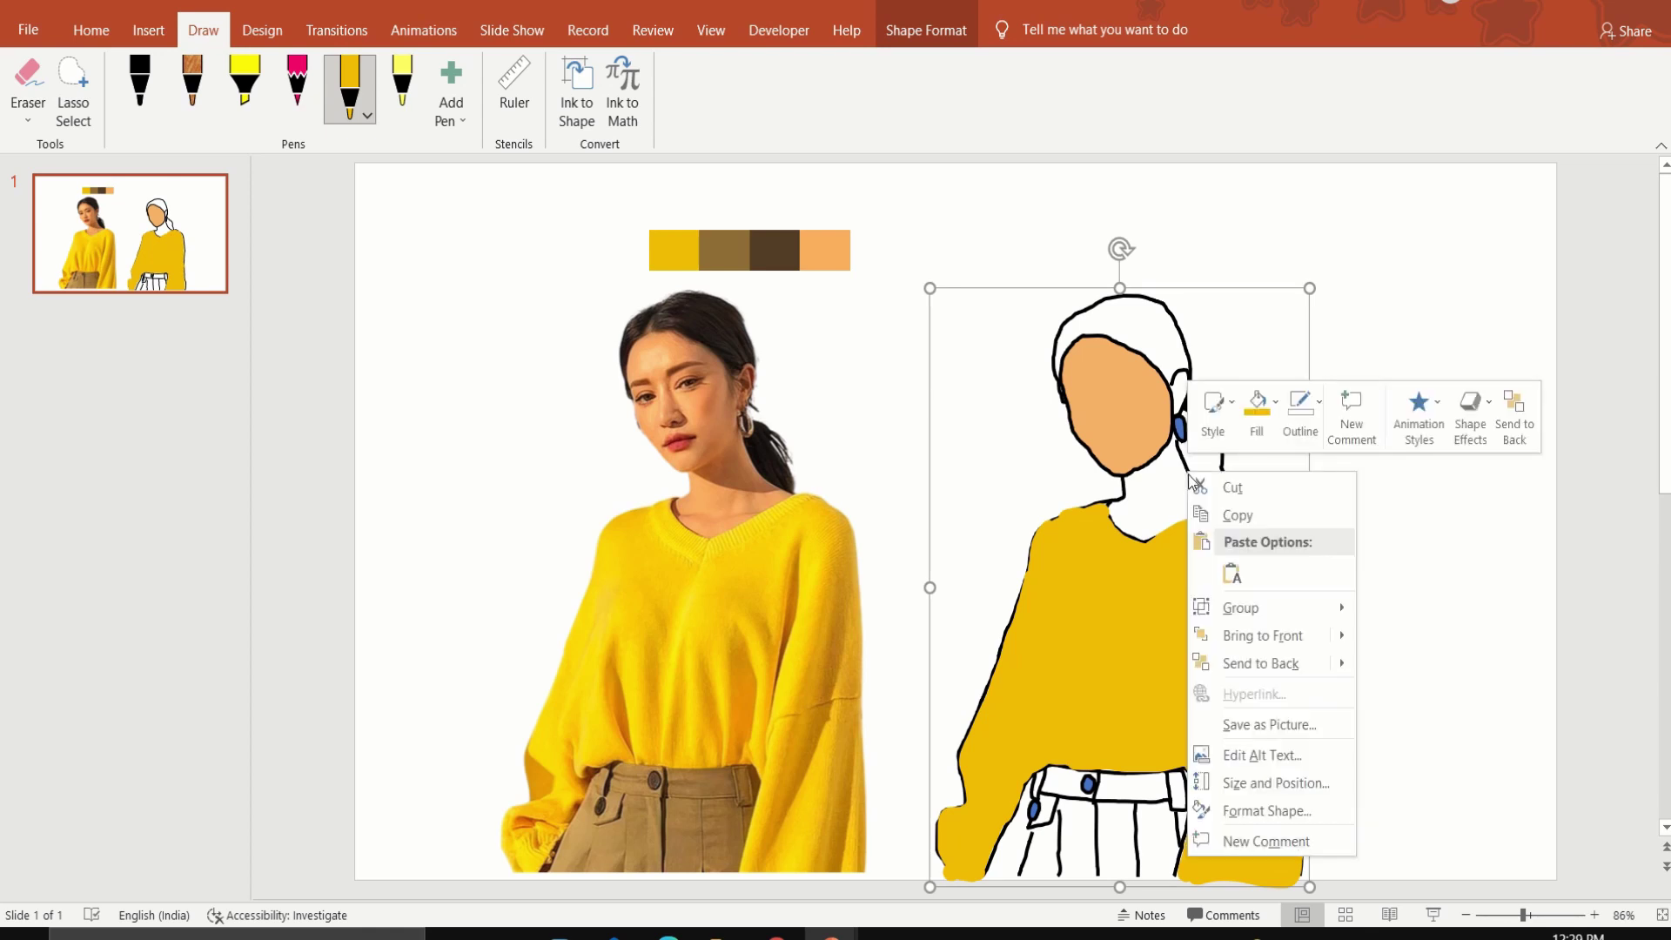
left_click(1250, 633)
left_click(1400, 596)
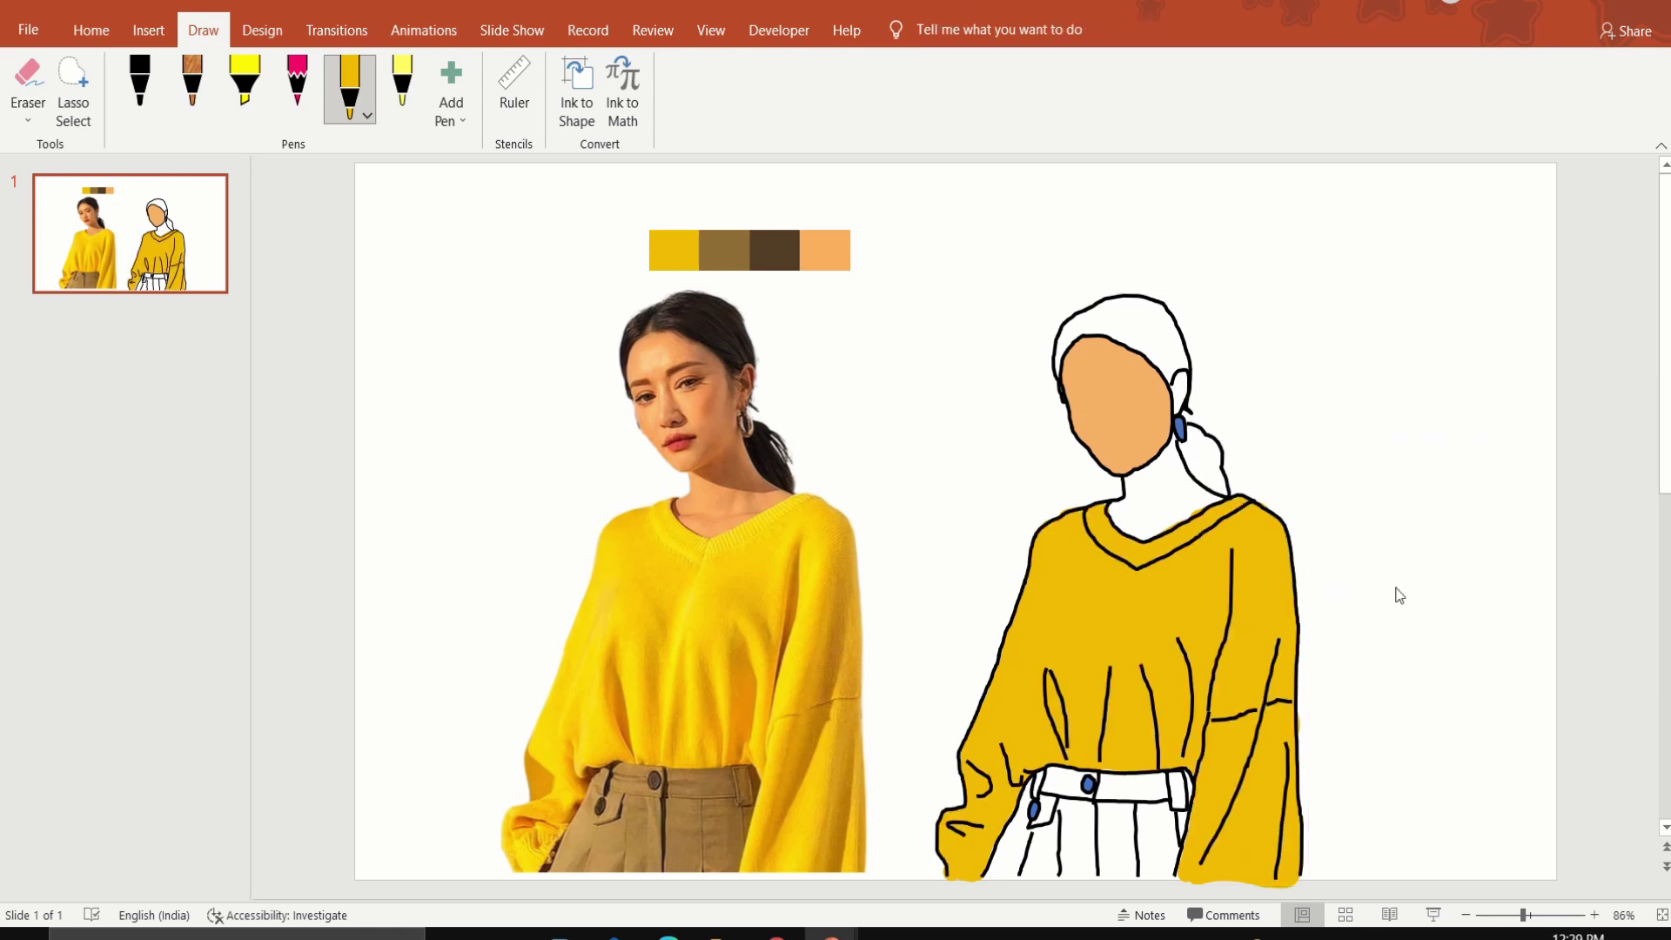
Select the brown palette swatch and show its fill colours
left_click(741, 250)
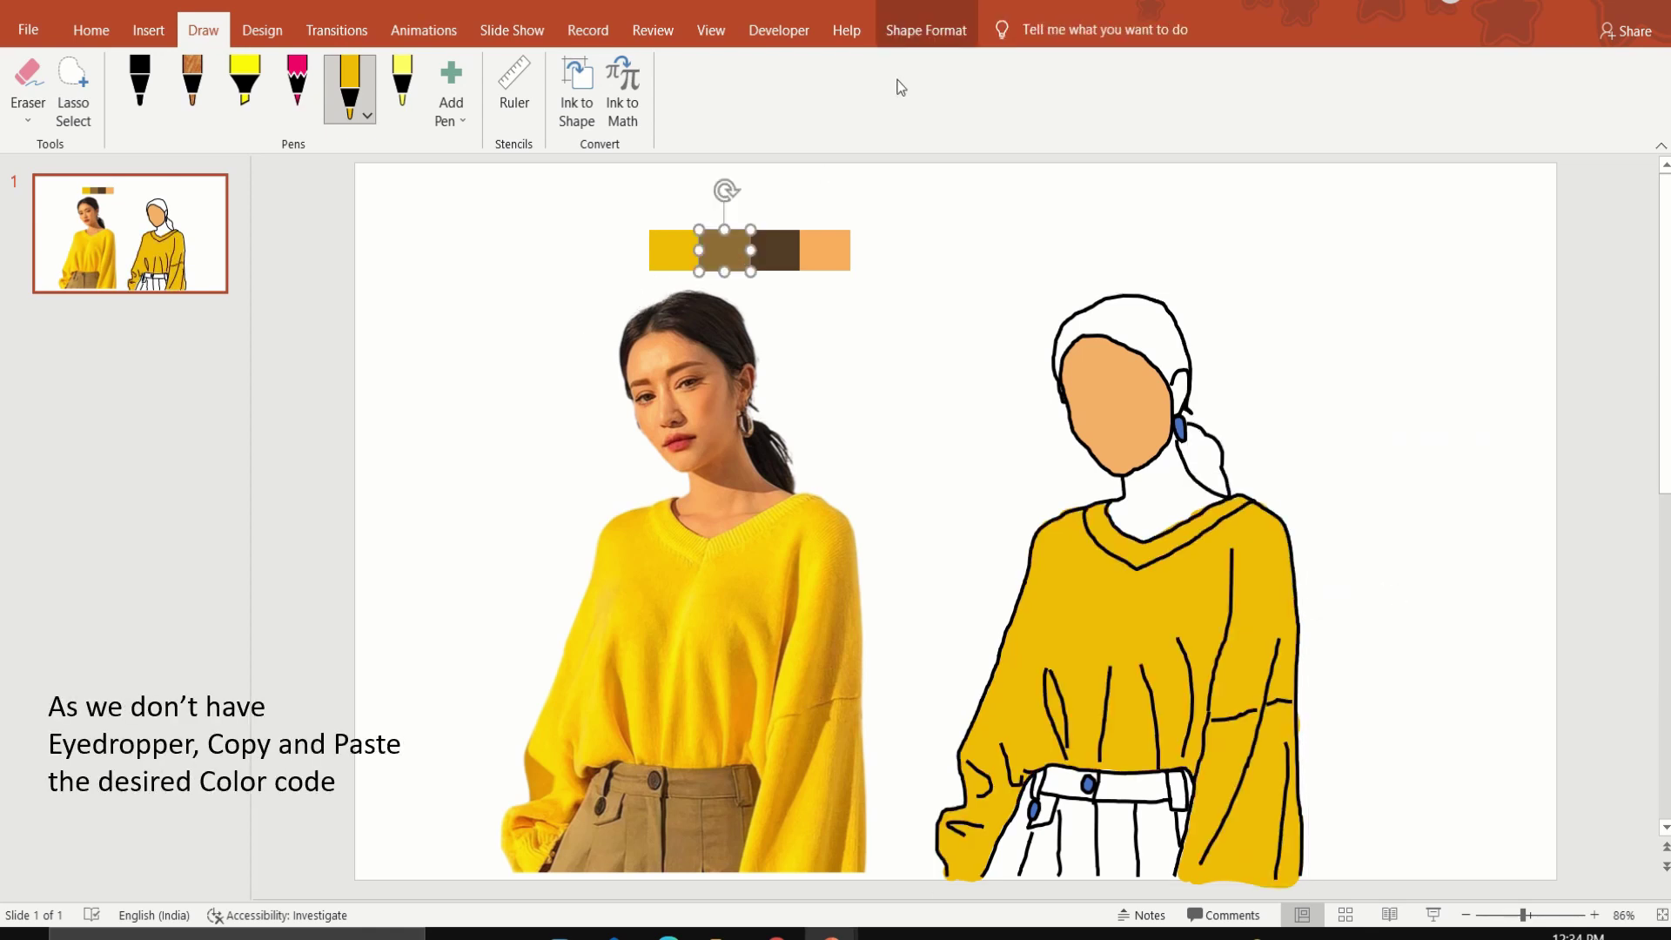
left_click(926, 29)
left_click(839, 63)
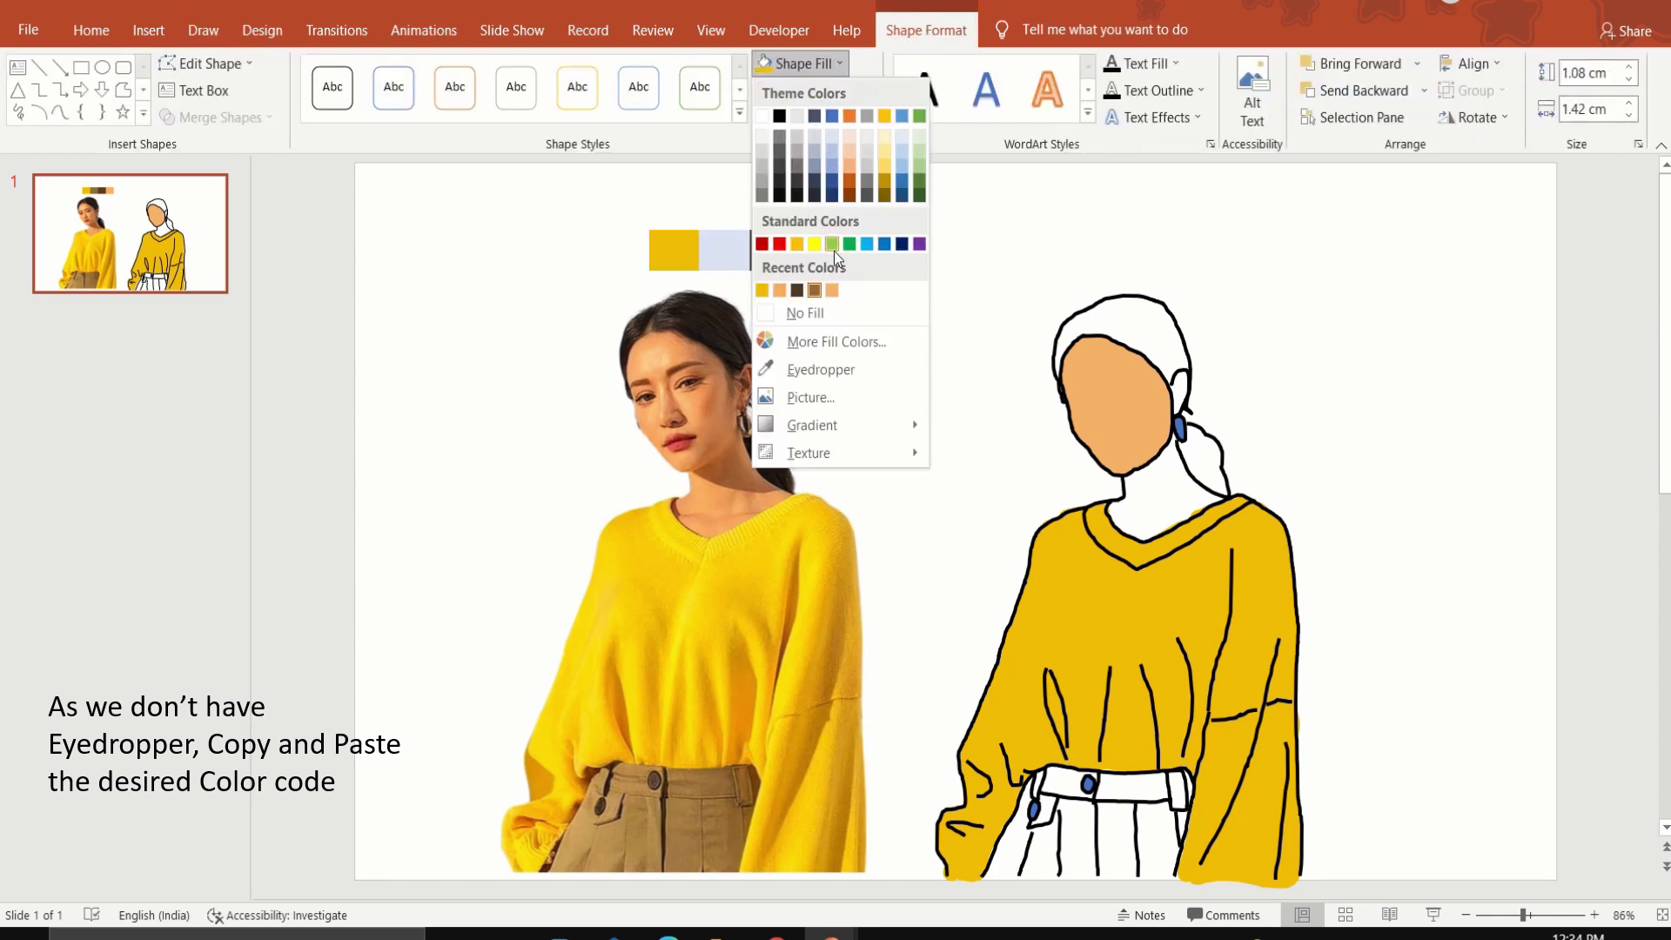
Copy the brown swatch's hex code #8F6C36
left_click(853, 346)
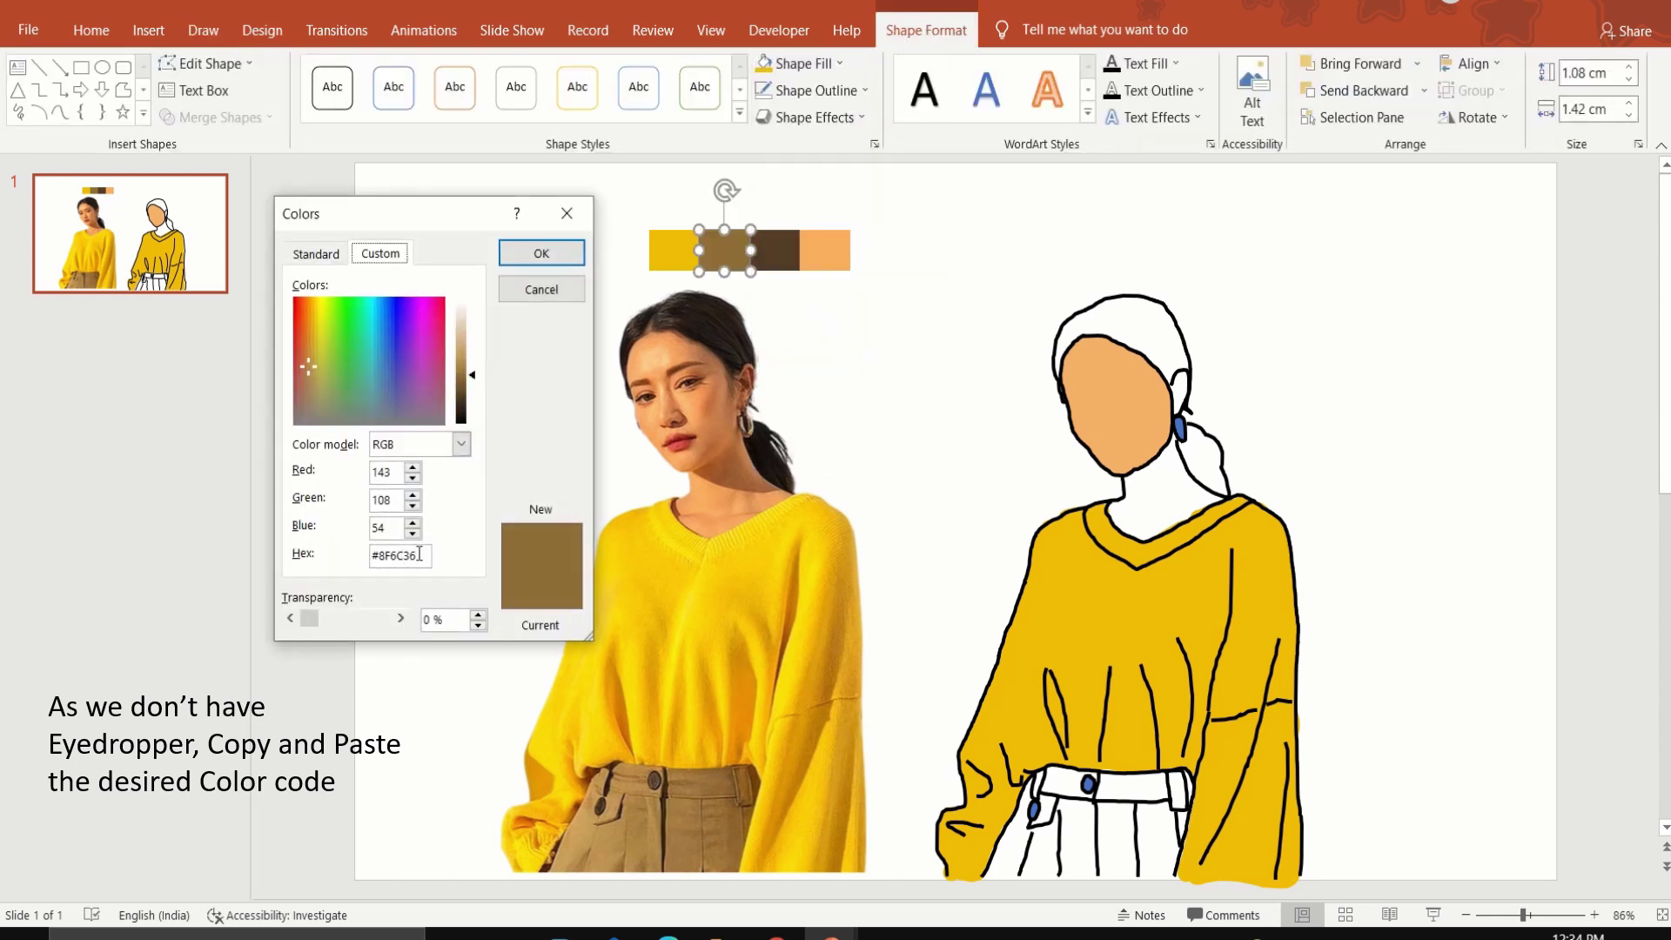
left_click_drag(419, 554, 292, 577)
key("ctrl+c")
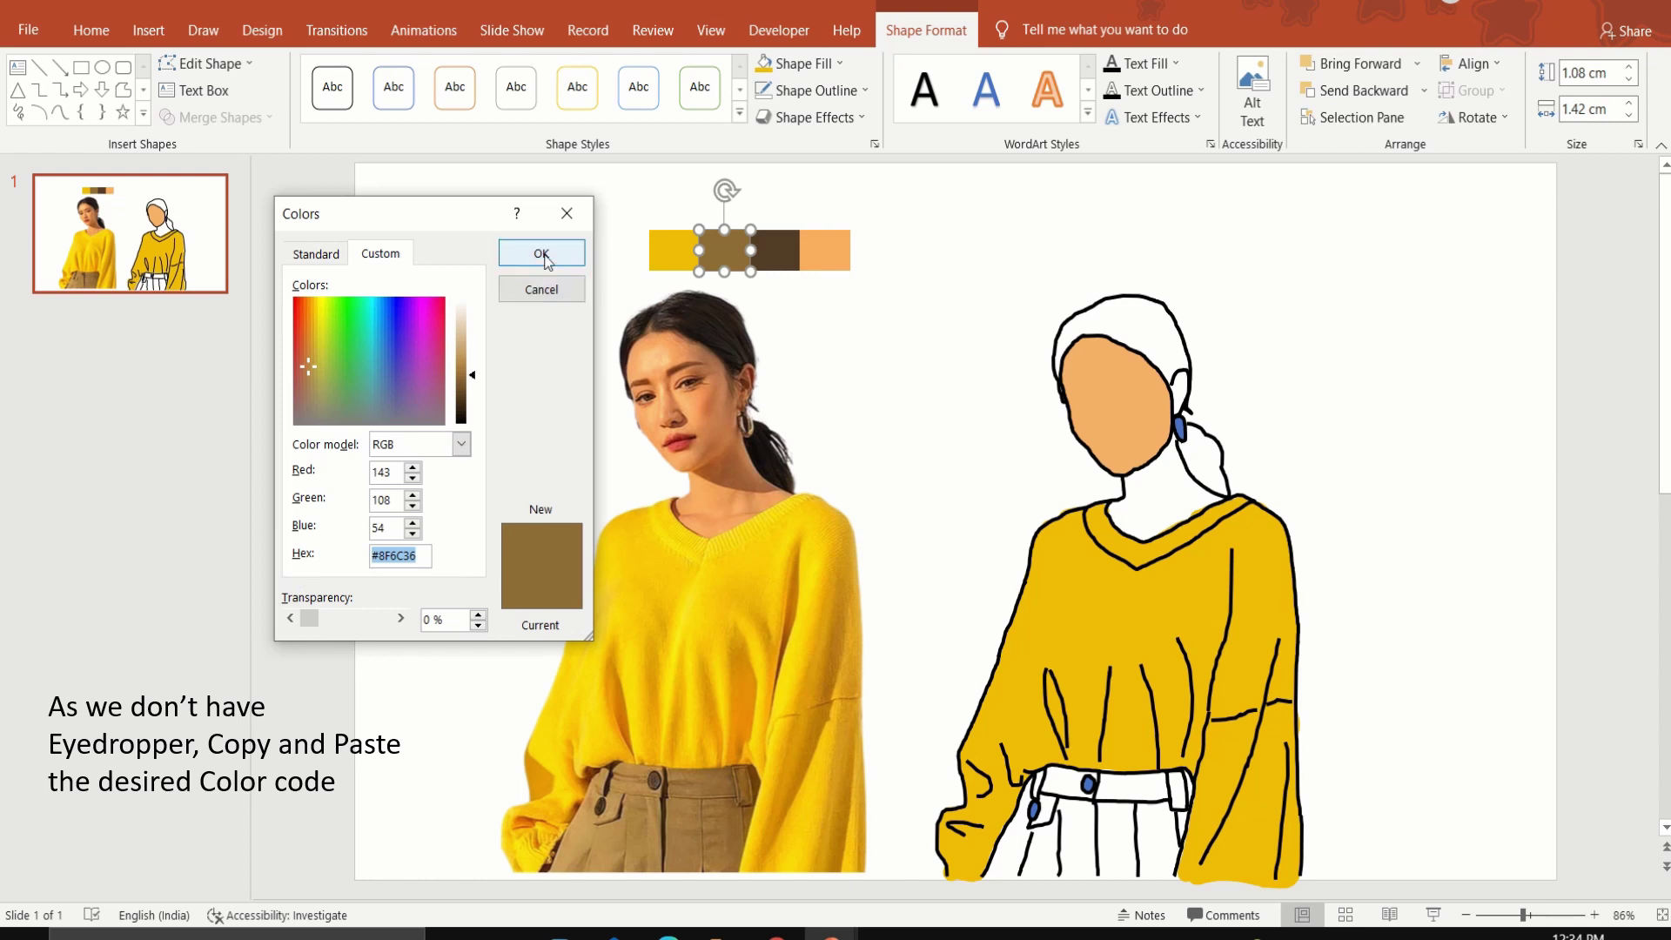
left_click(542, 252)
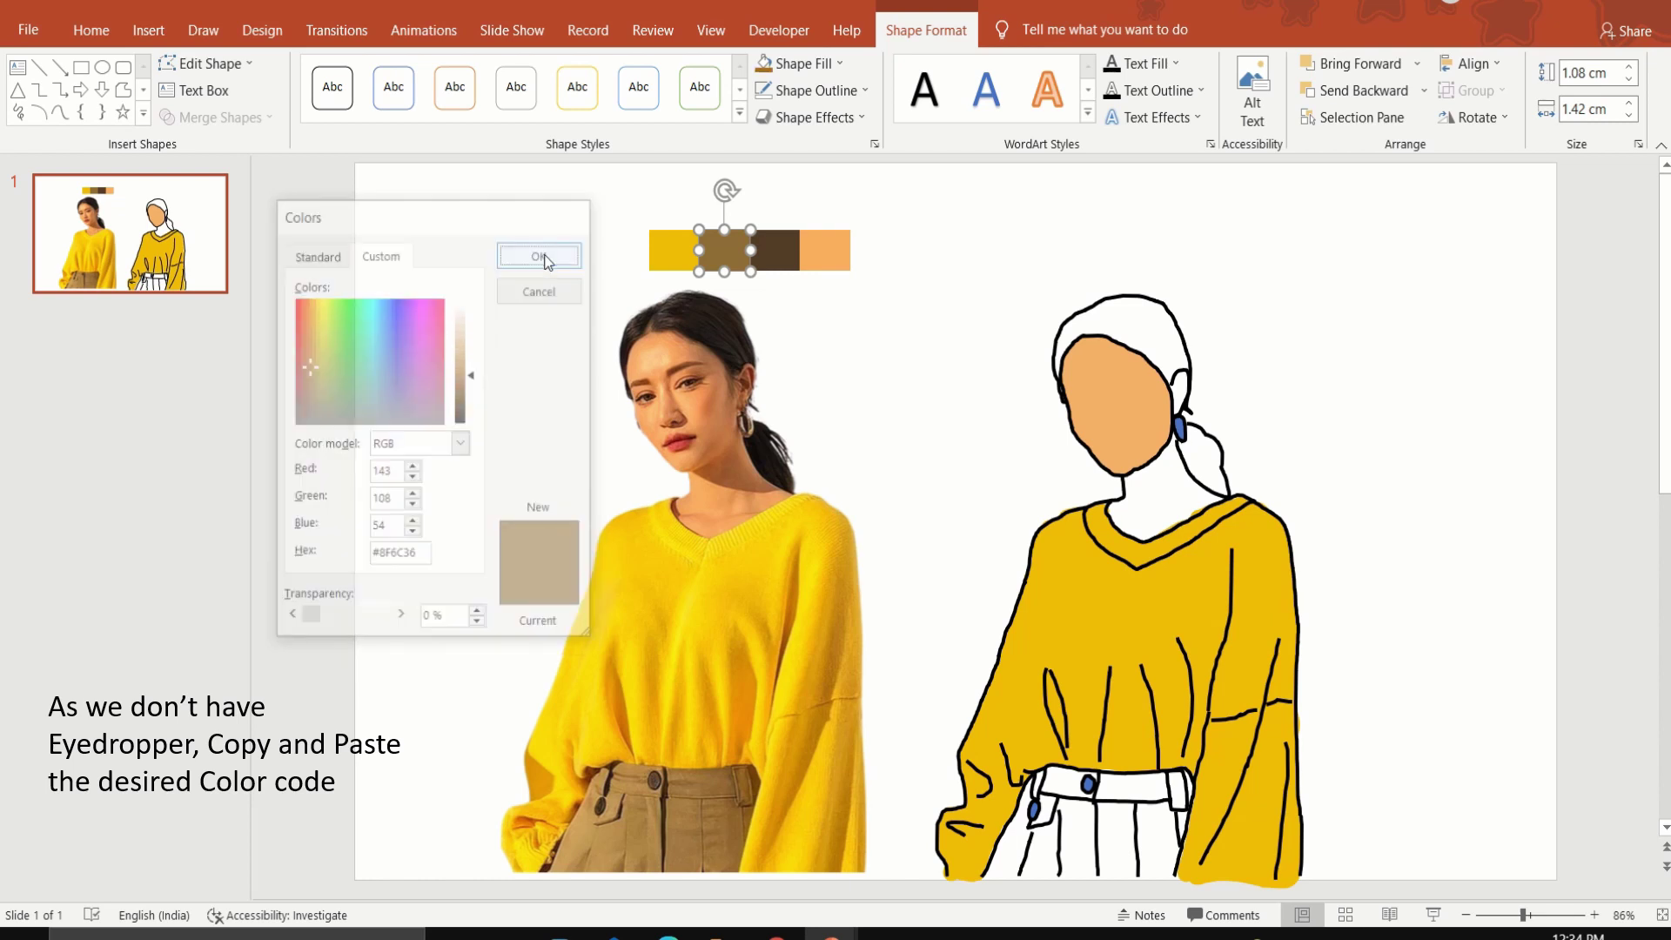
Change the drawing pen's colour from yellow to #8F6C36
left_click(193, 29)
left_click(368, 116)
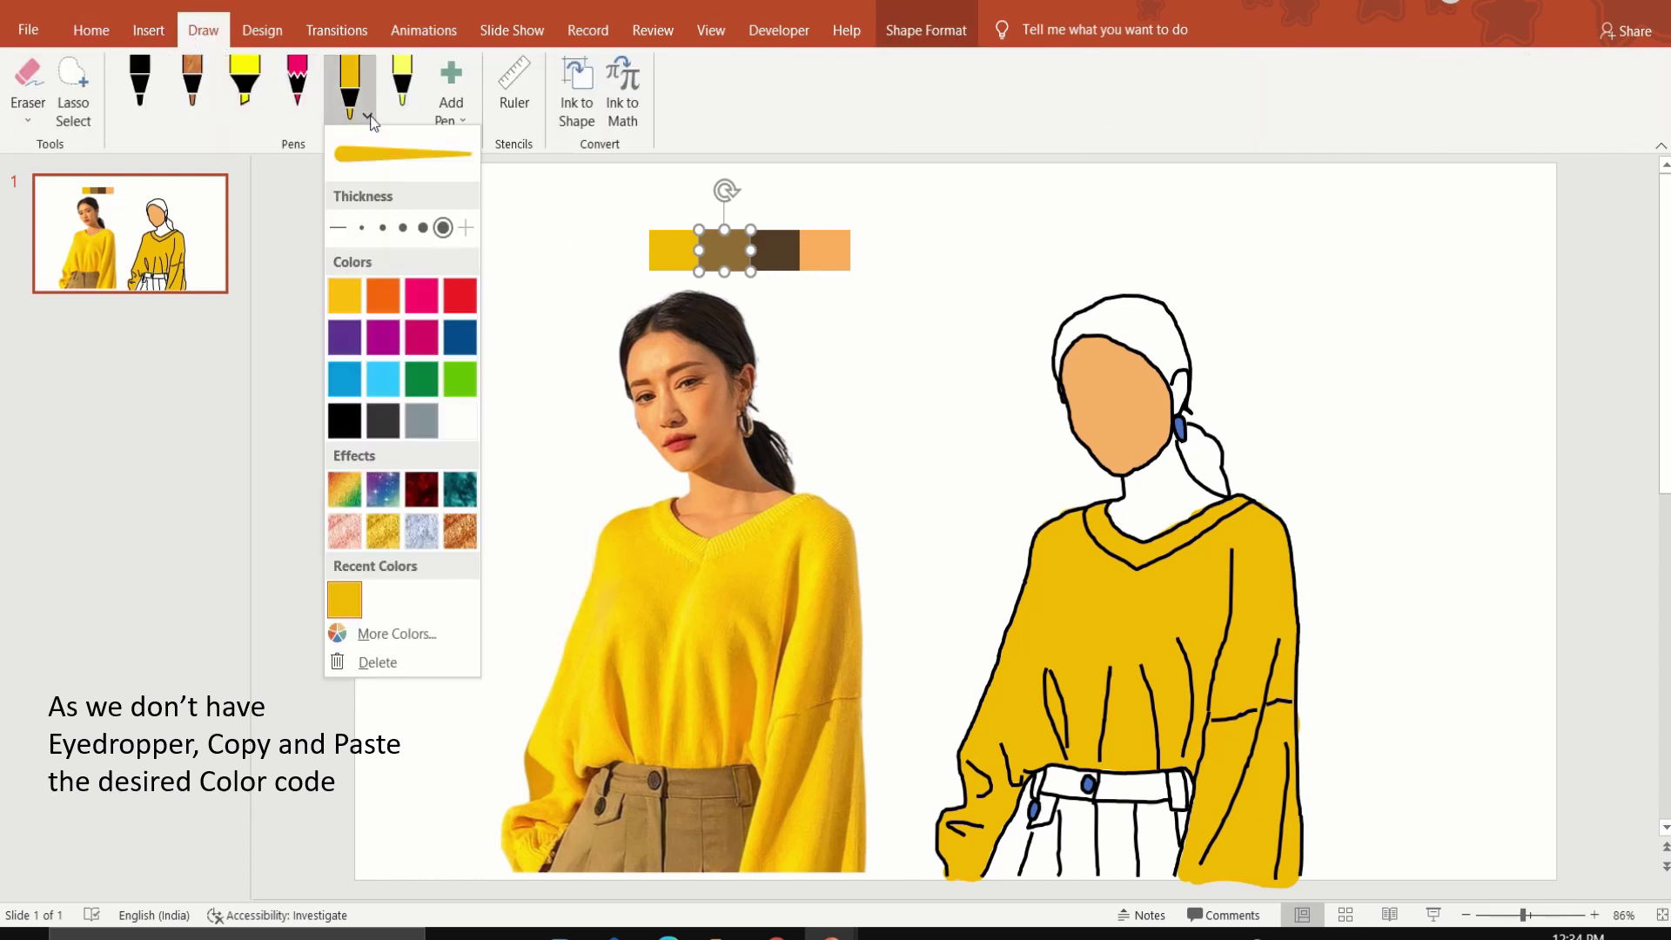
left_click(397, 634)
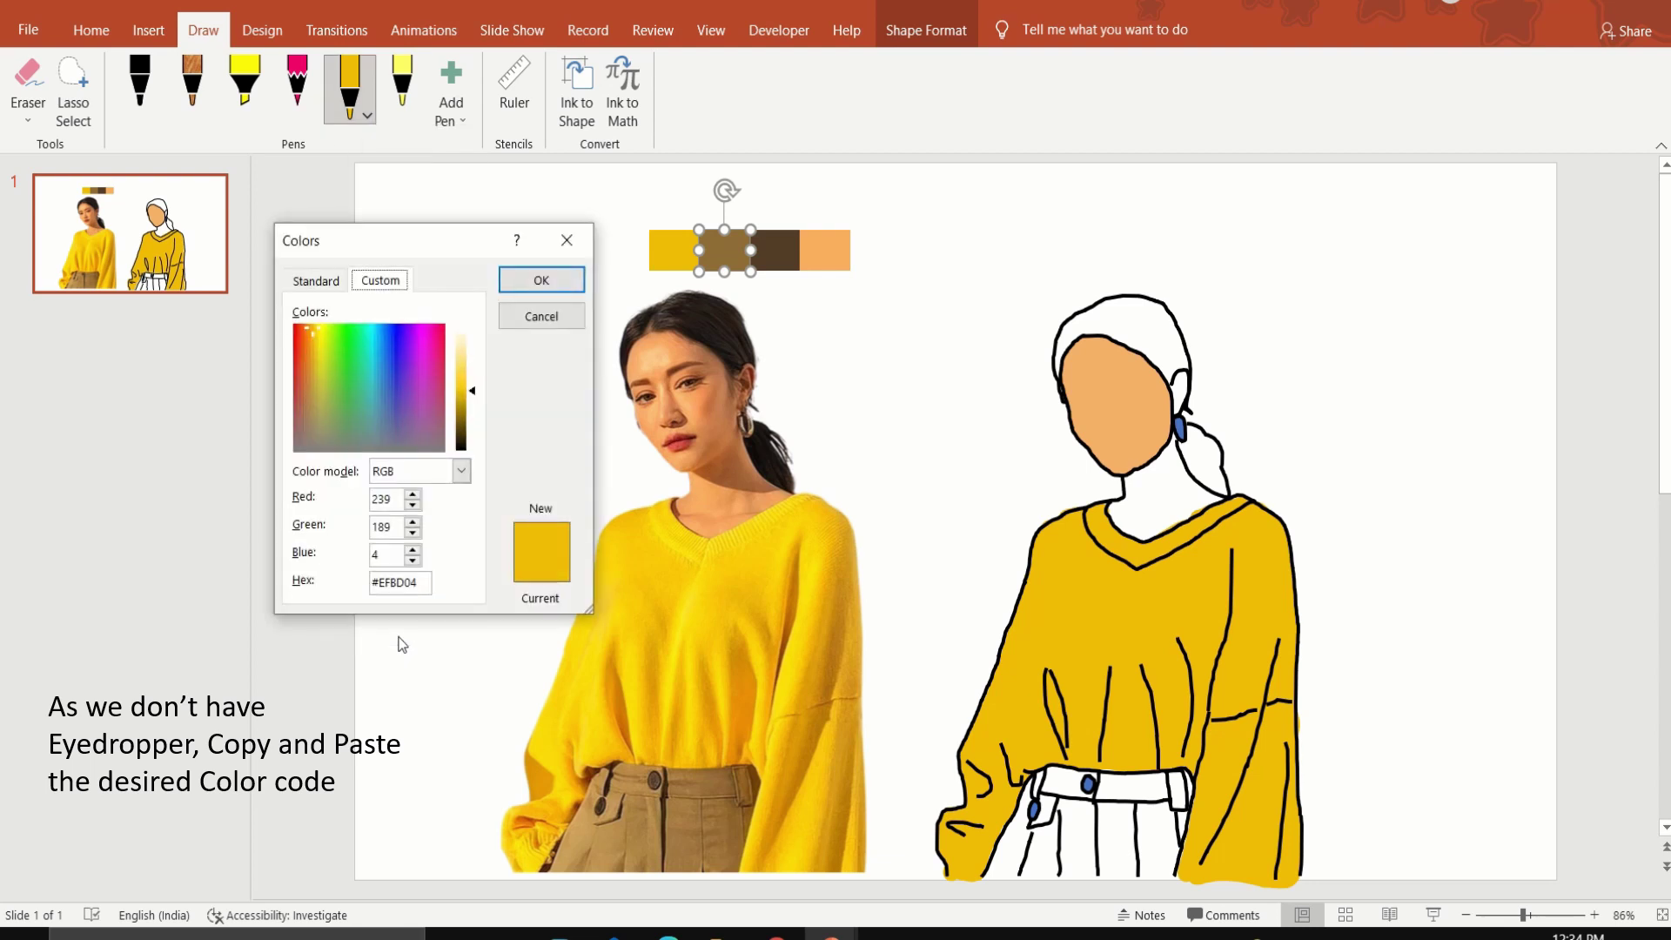
left_click(418, 583)
key("BackSpace")
key("BackSpace")
key("BackSpace")
key("ctrl+v")
left_click(541, 279)
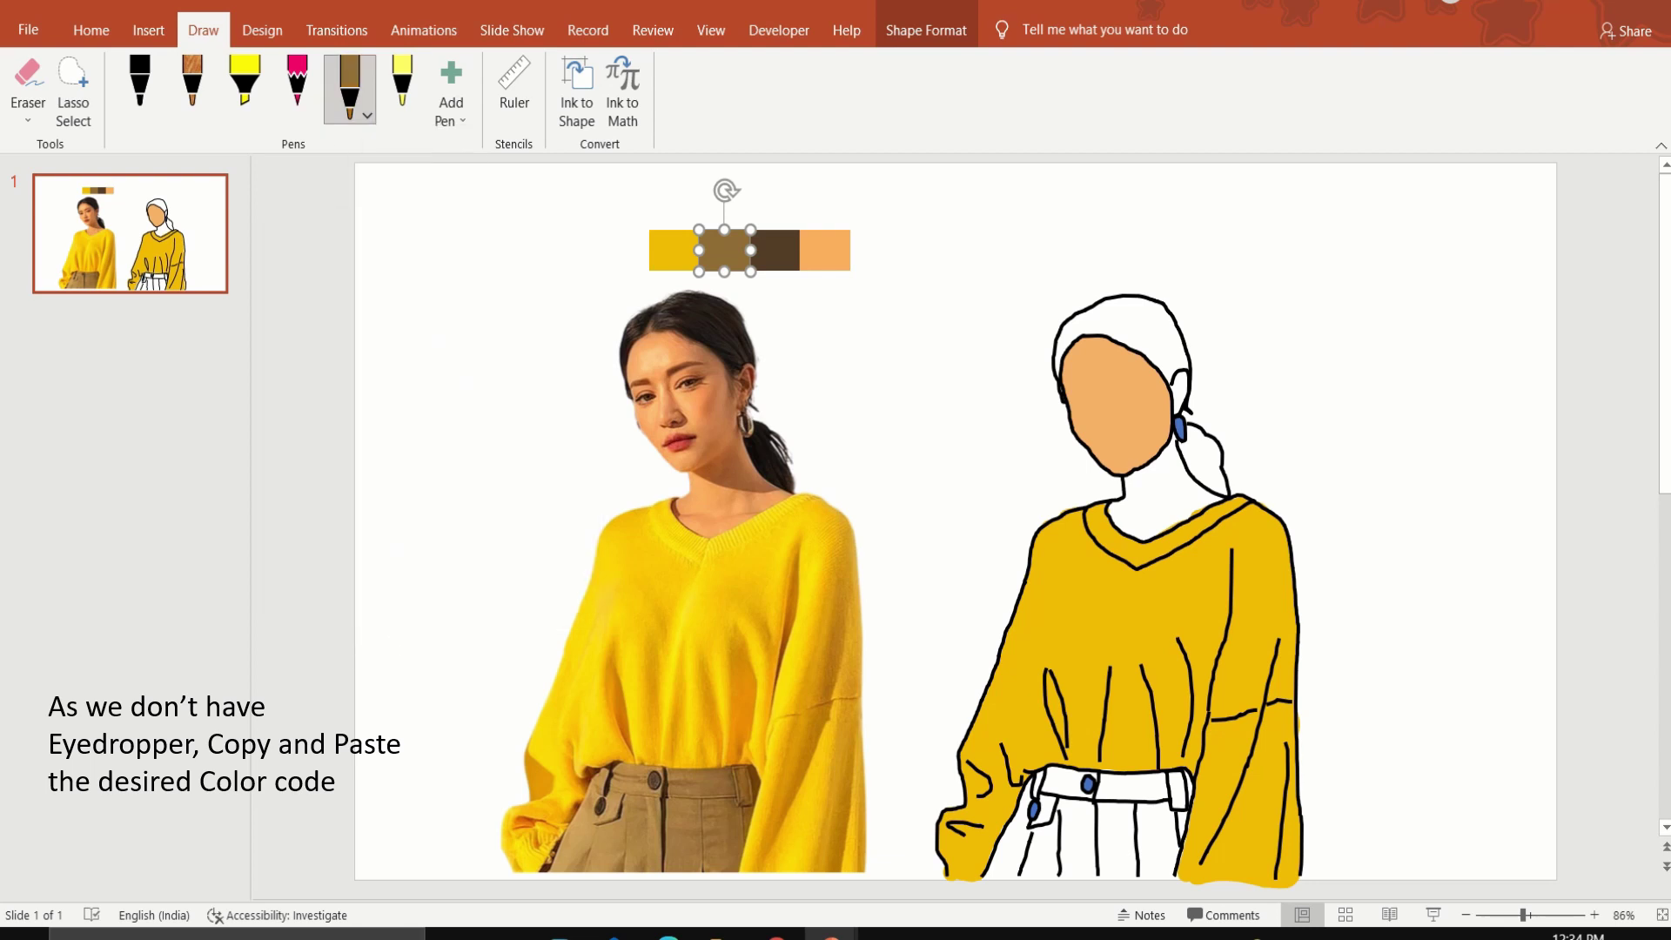
left_click(352, 112)
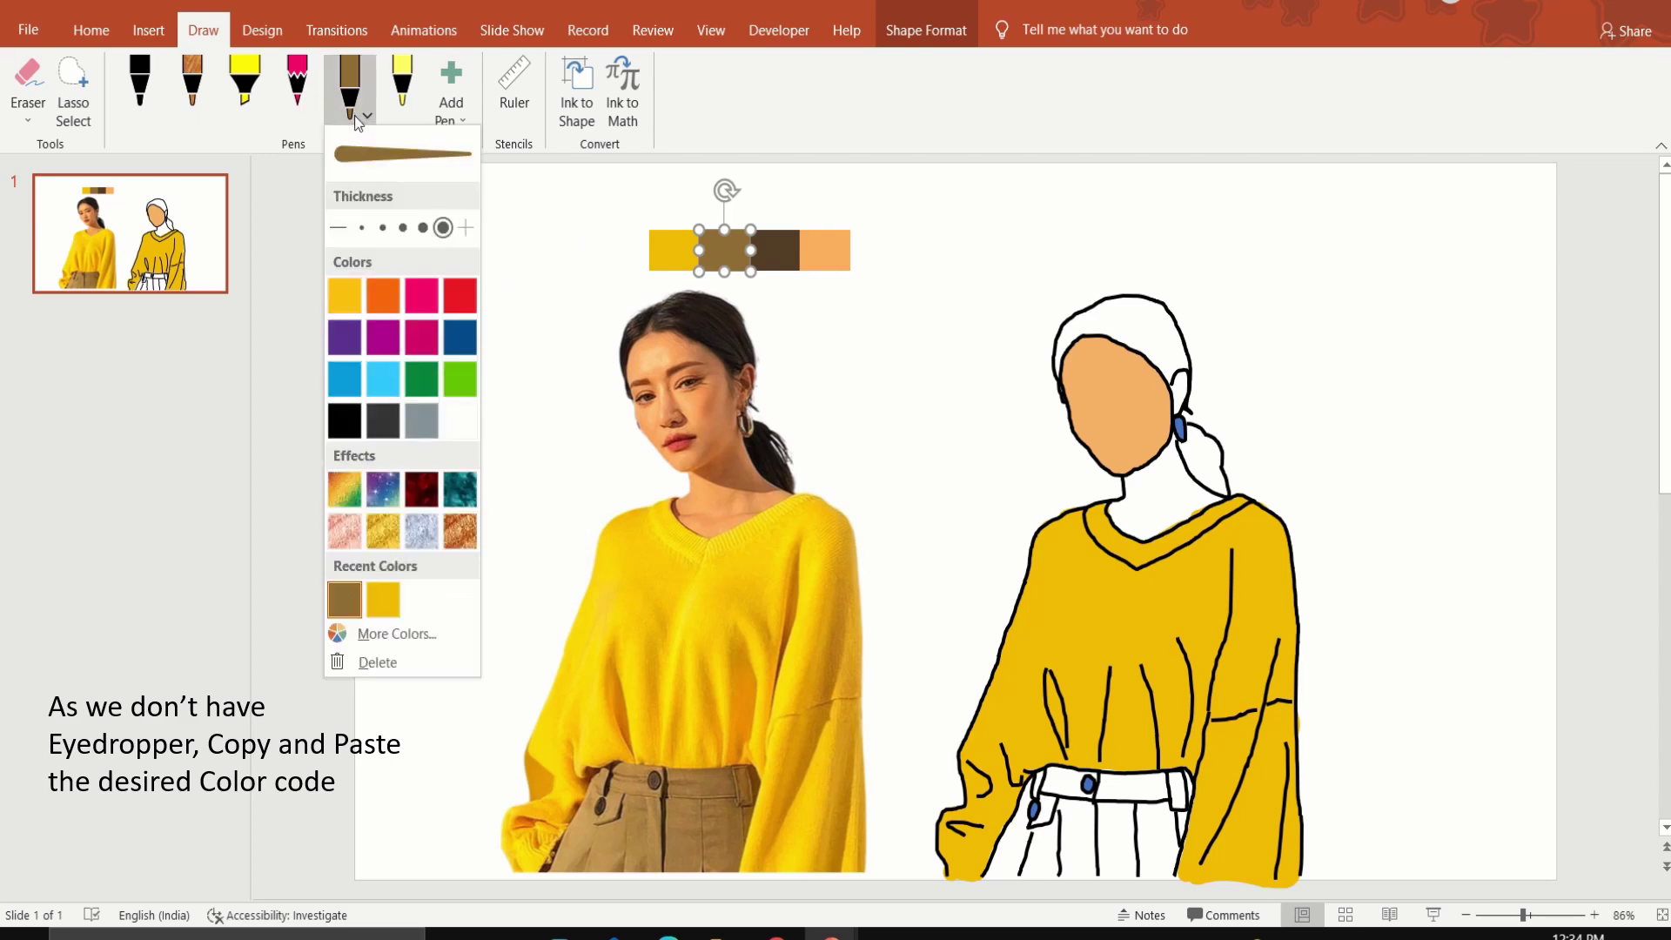
key("Escape")
key("Escape")
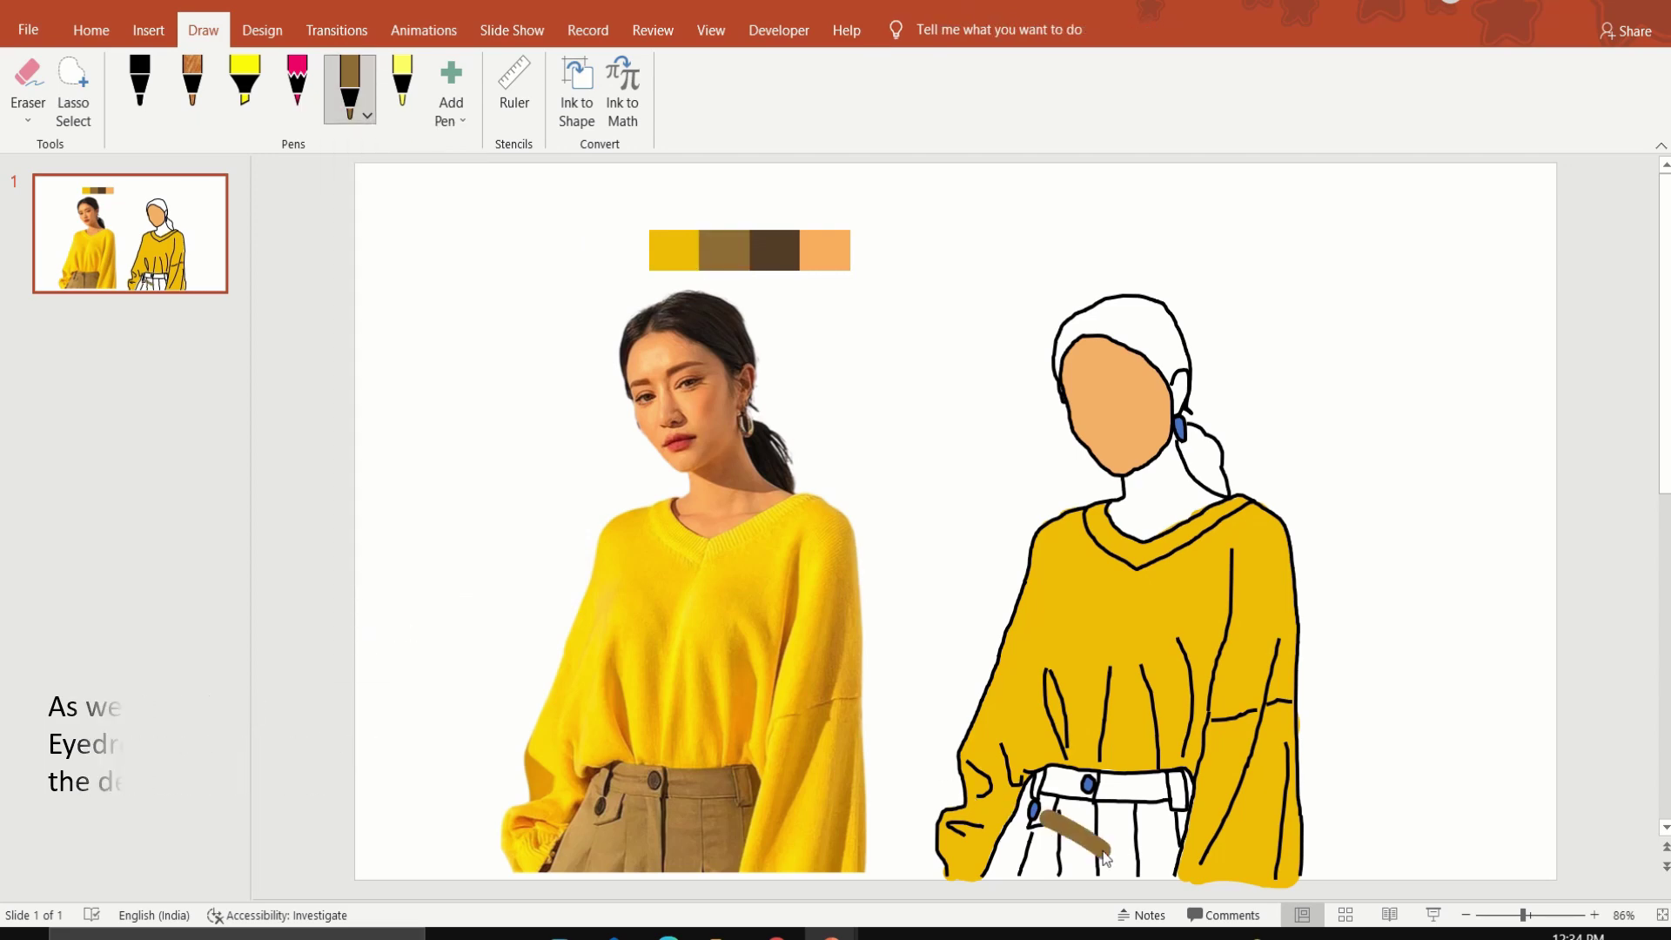
Ink the trousers brown across the waistband, then fill the small gaps along their left edge
scroll(1103, 851, "up", 5)
scroll(1104, 851, "down", 4)
mouse_move(1080, 833)
left_mouse_down()
mouse_move(1024, 811)
mouse_move(1262, 809)
mouse_move(1231, 834)
mouse_move(1341, 802)
left_mouse_up()
left_click_drag(1311, 718, 1119, 694)
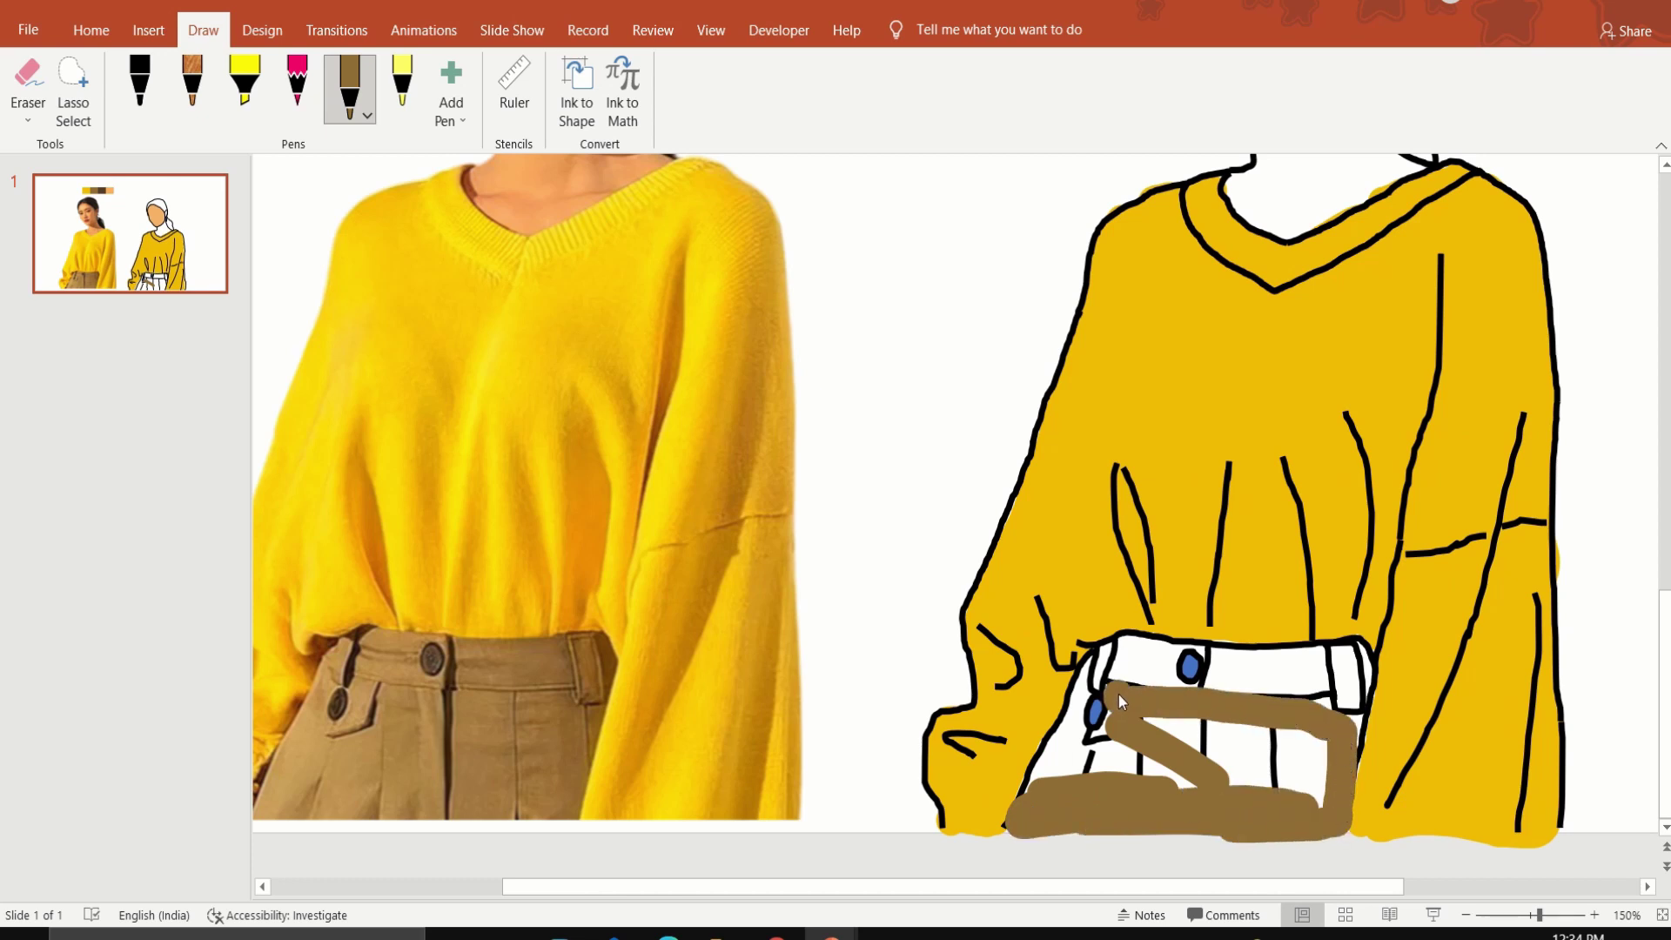
left_click_drag(1094, 754, 1237, 740)
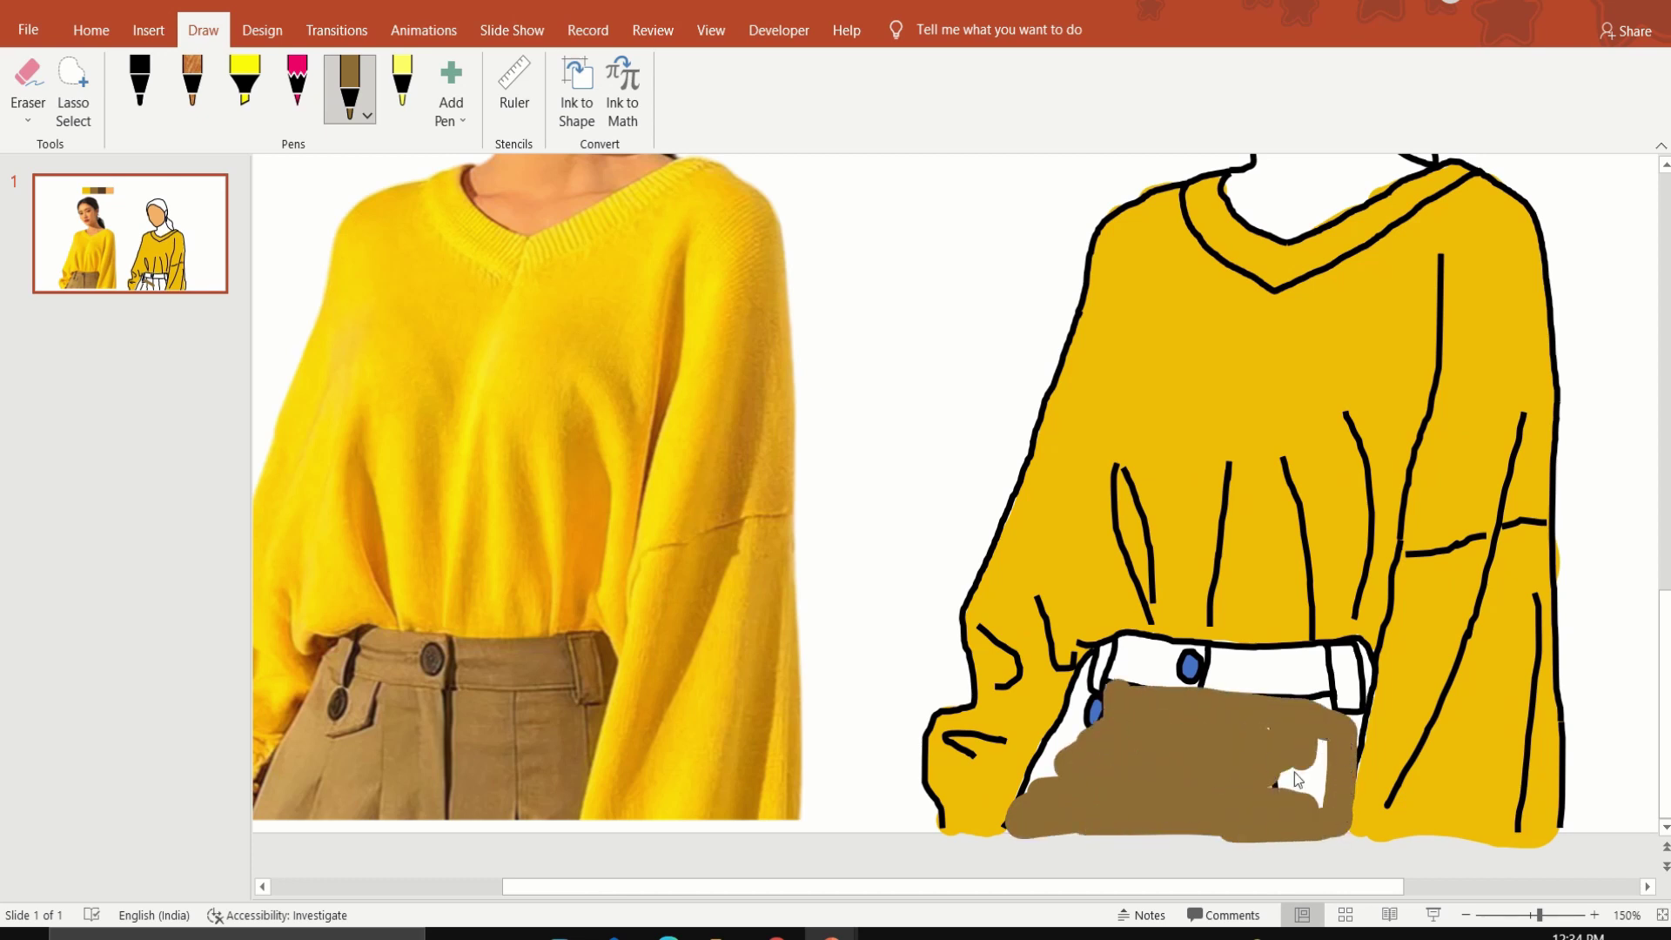
mouse_move(1284, 676)
left_mouse_down()
mouse_move(1241, 682)
mouse_move(1360, 673)
left_mouse_up()
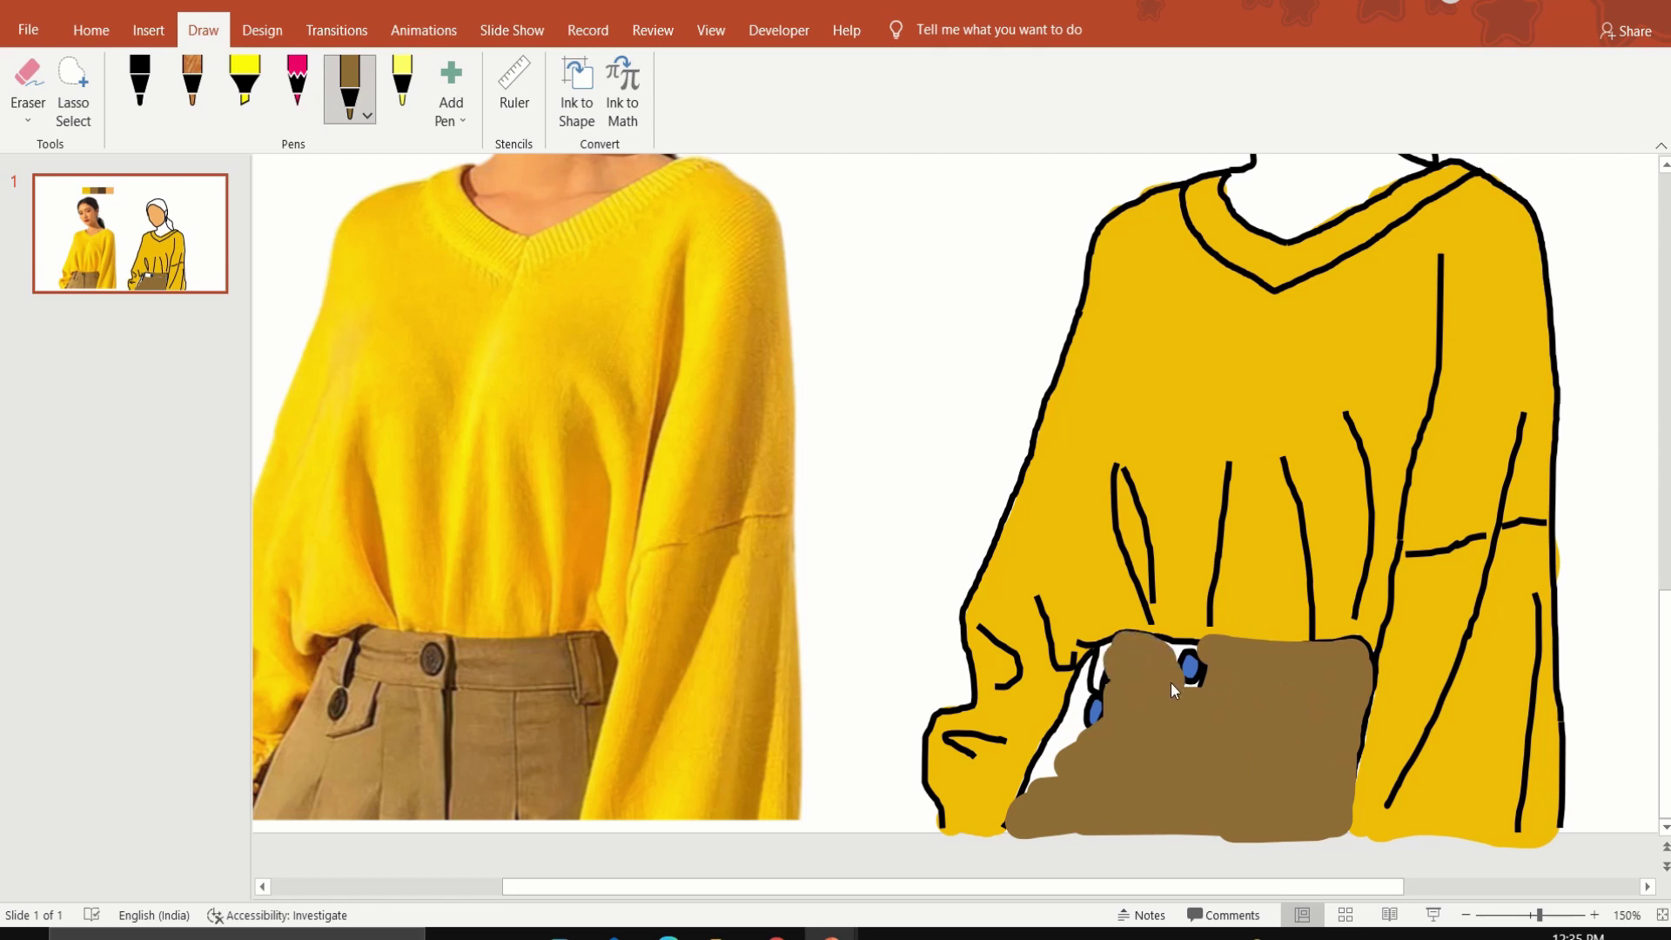
left_click(367, 115)
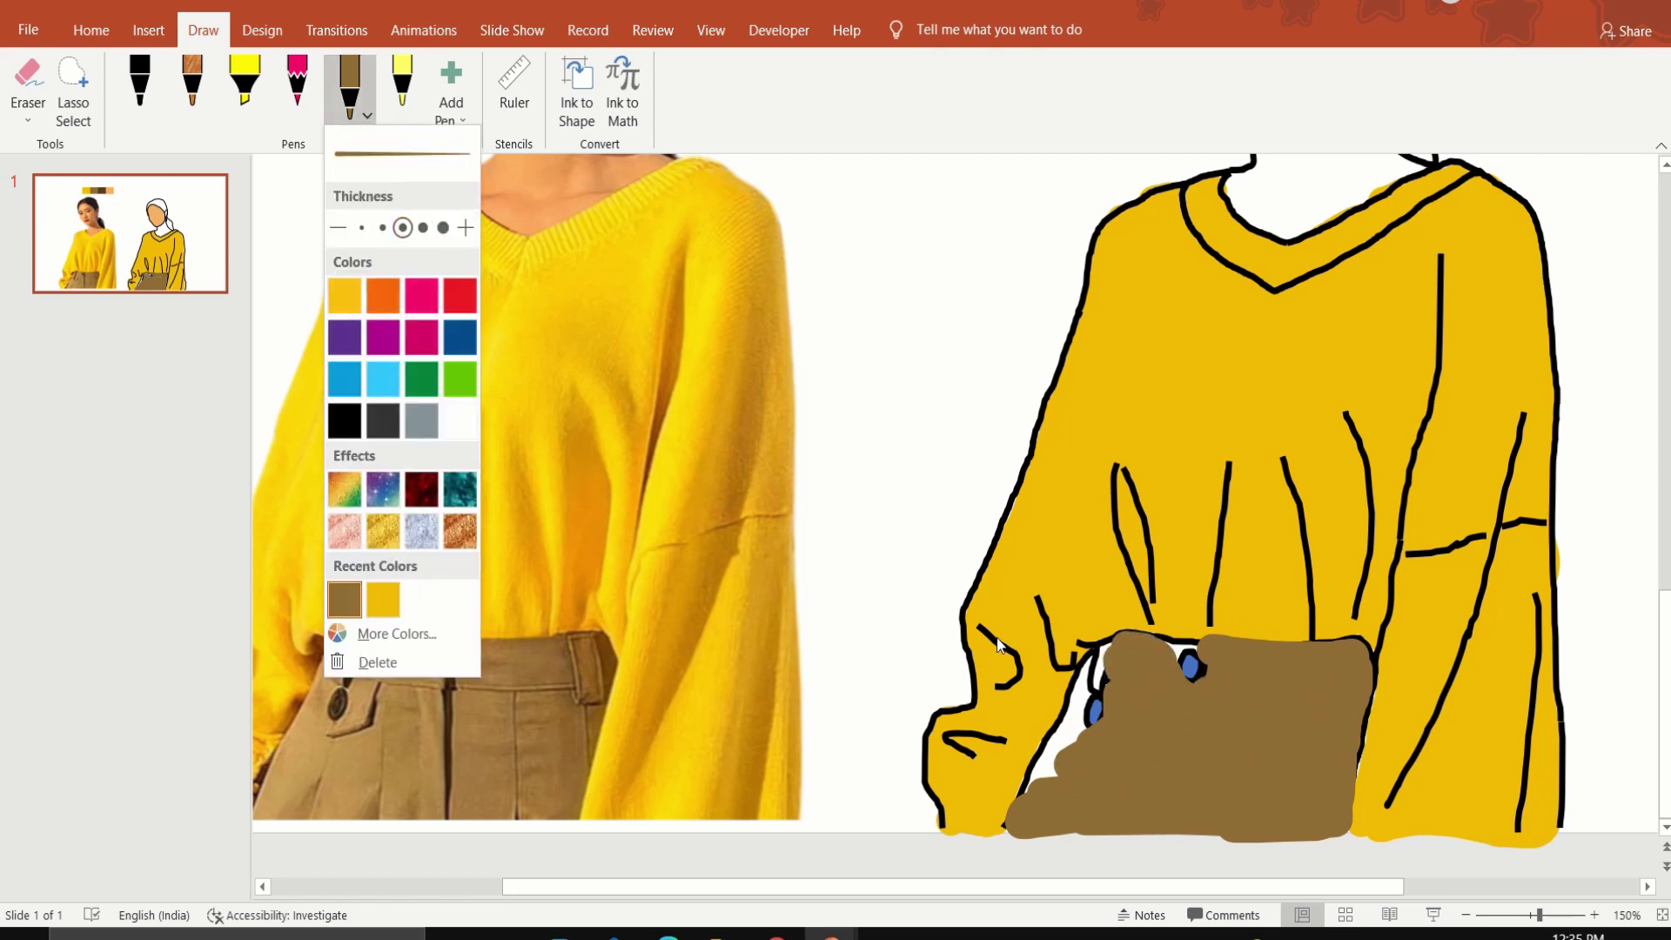
left_click(1091, 671)
left_click_drag(1112, 647, 1026, 798)
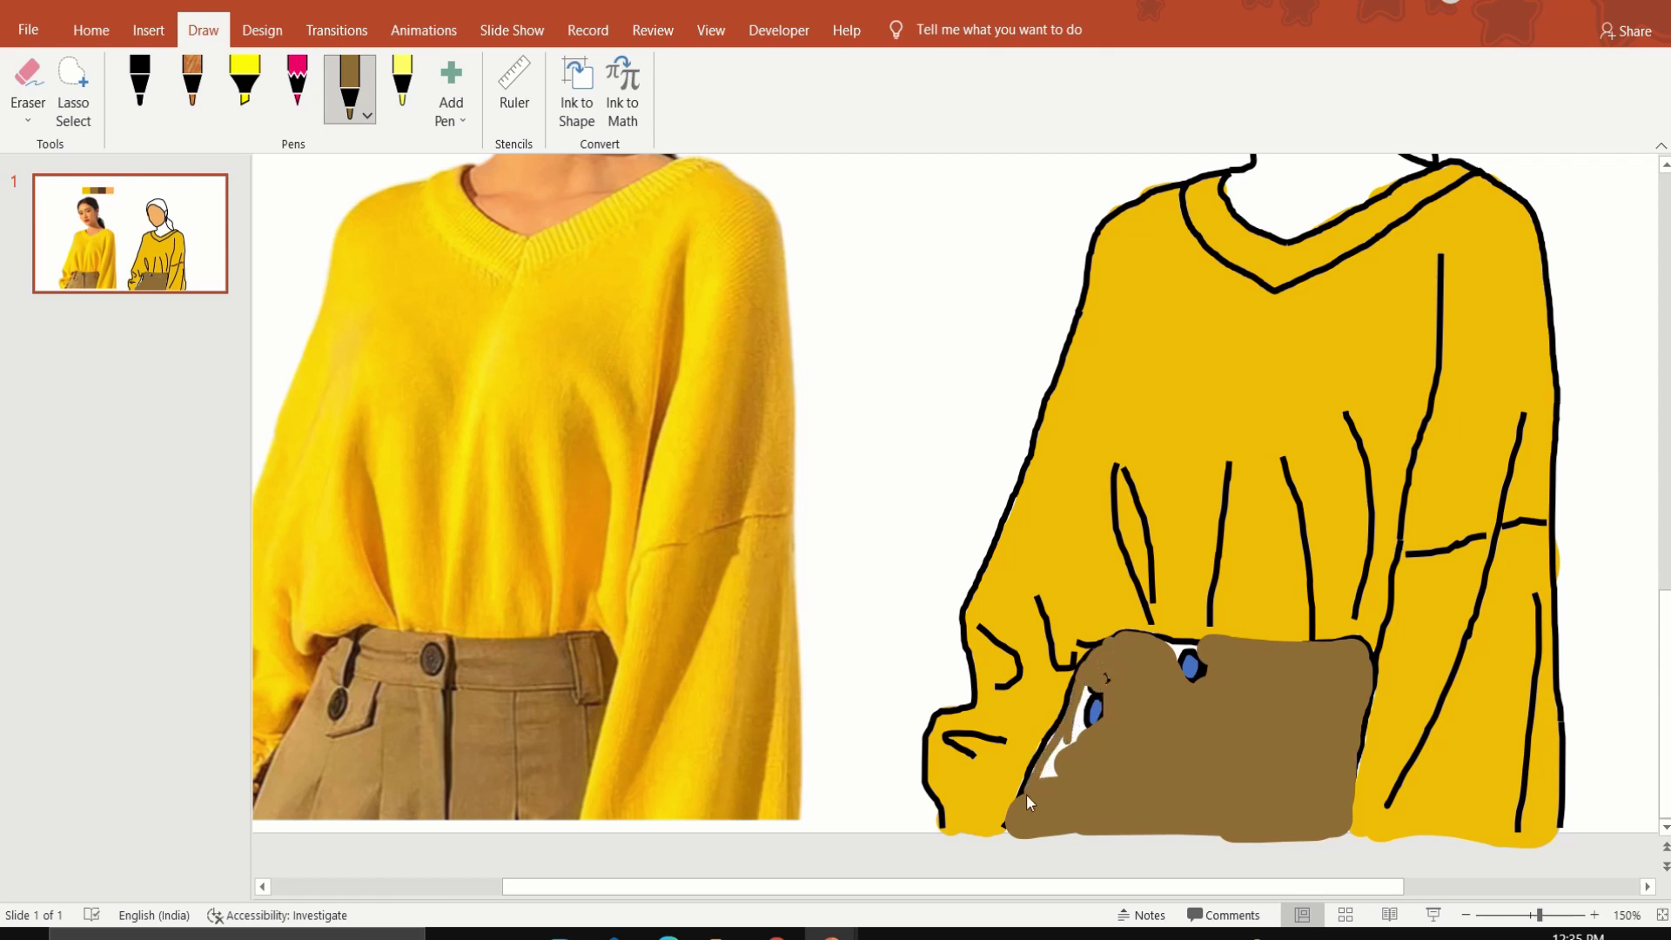
left_click_drag(1079, 702, 1079, 741)
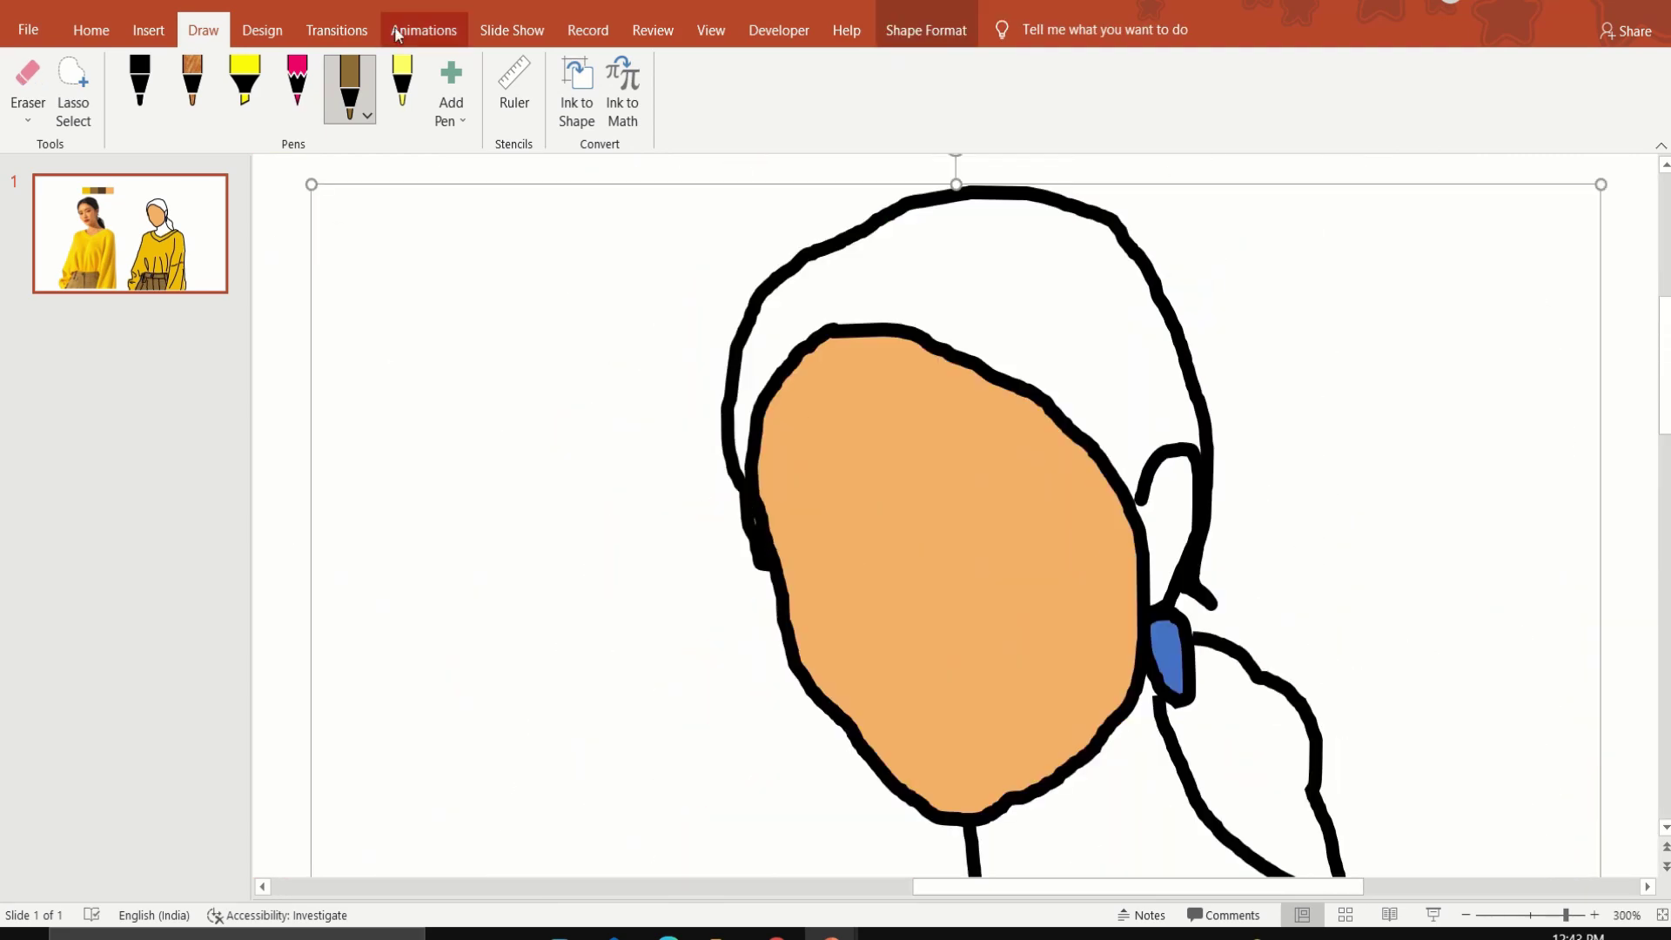
Switch the pen to thick black and ink the top of the hair and the gap by the ear
left_click(350, 91)
left_click(344, 421)
left_click(443, 227)
mouse_move(901, 280)
left_mouse_down()
mouse_move(1067, 325)
mouse_move(1055, 263)
mouse_move(1129, 305)
mouse_move(1042, 356)
left_mouse_up()
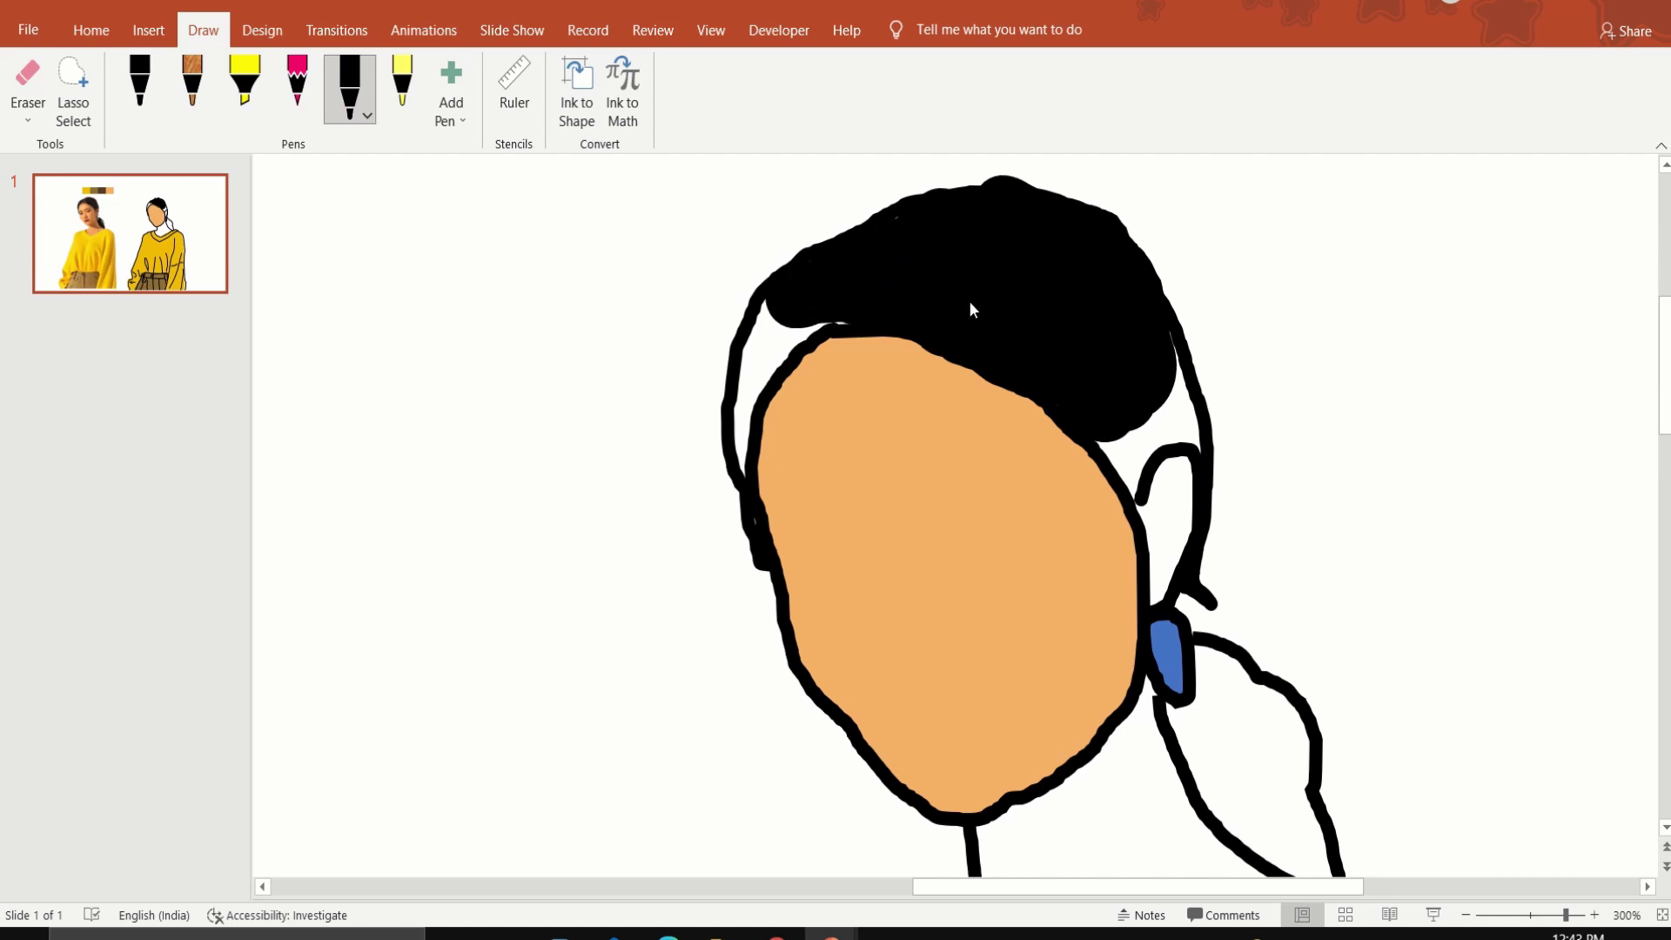
left_click_drag(1173, 407, 1162, 426)
At a different thickness, fill the hair's left outline and its edge above the ear
left_click(367, 115)
left_click(429, 228)
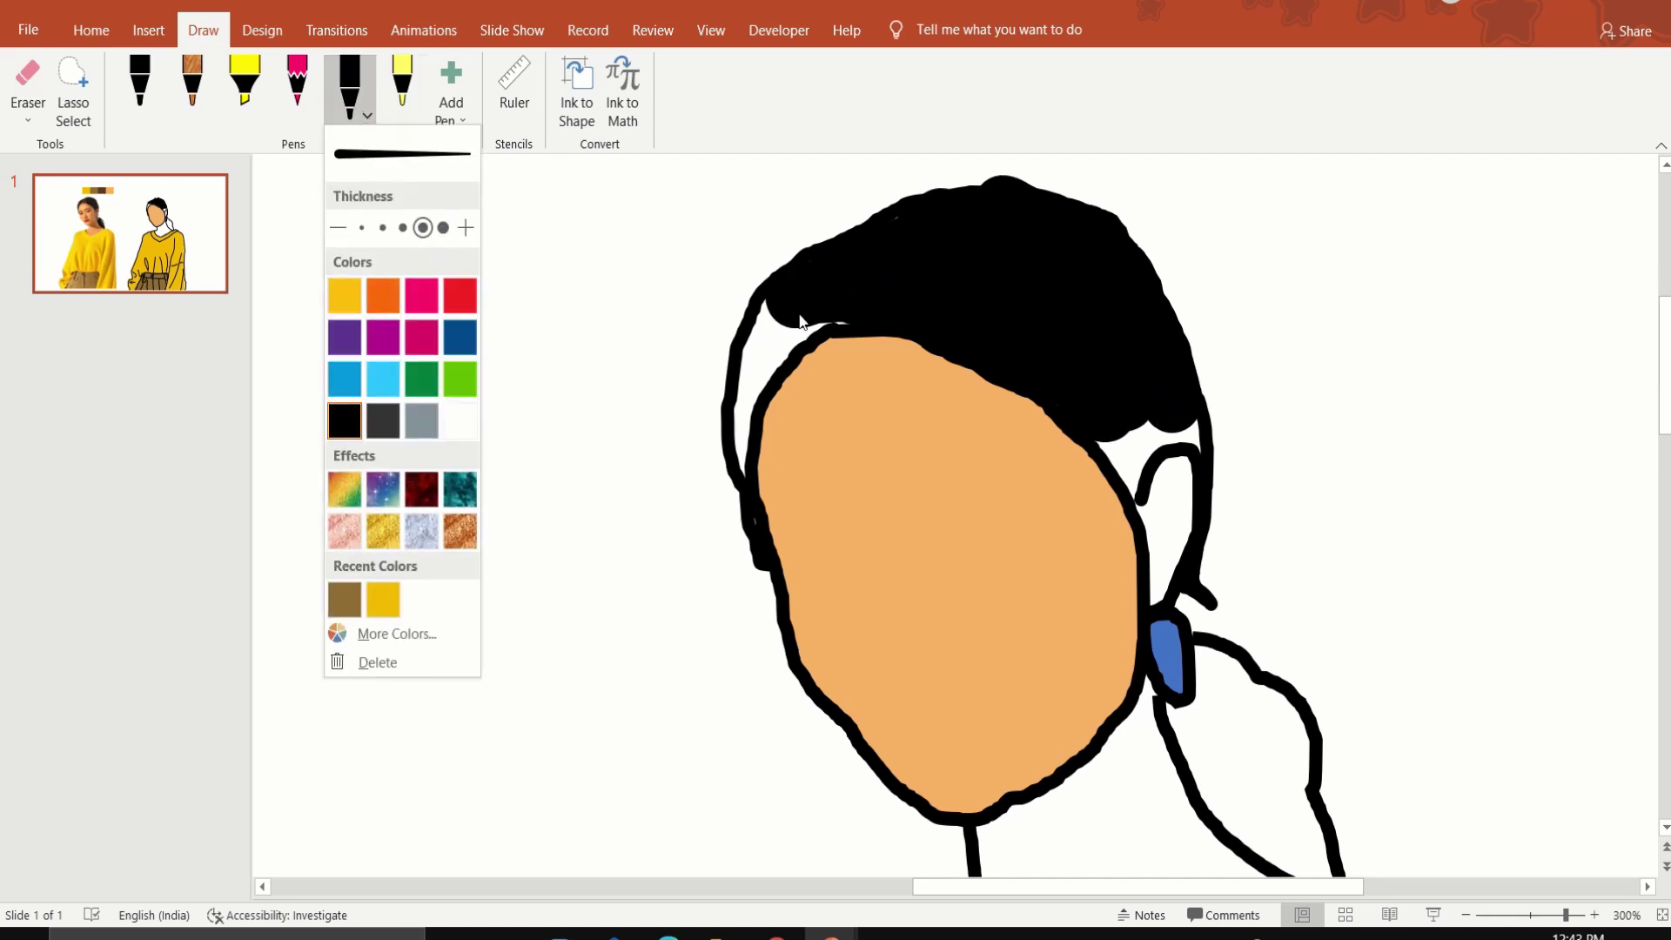
left_click_drag(757, 366, 823, 328)
left_click_drag(760, 380, 738, 446)
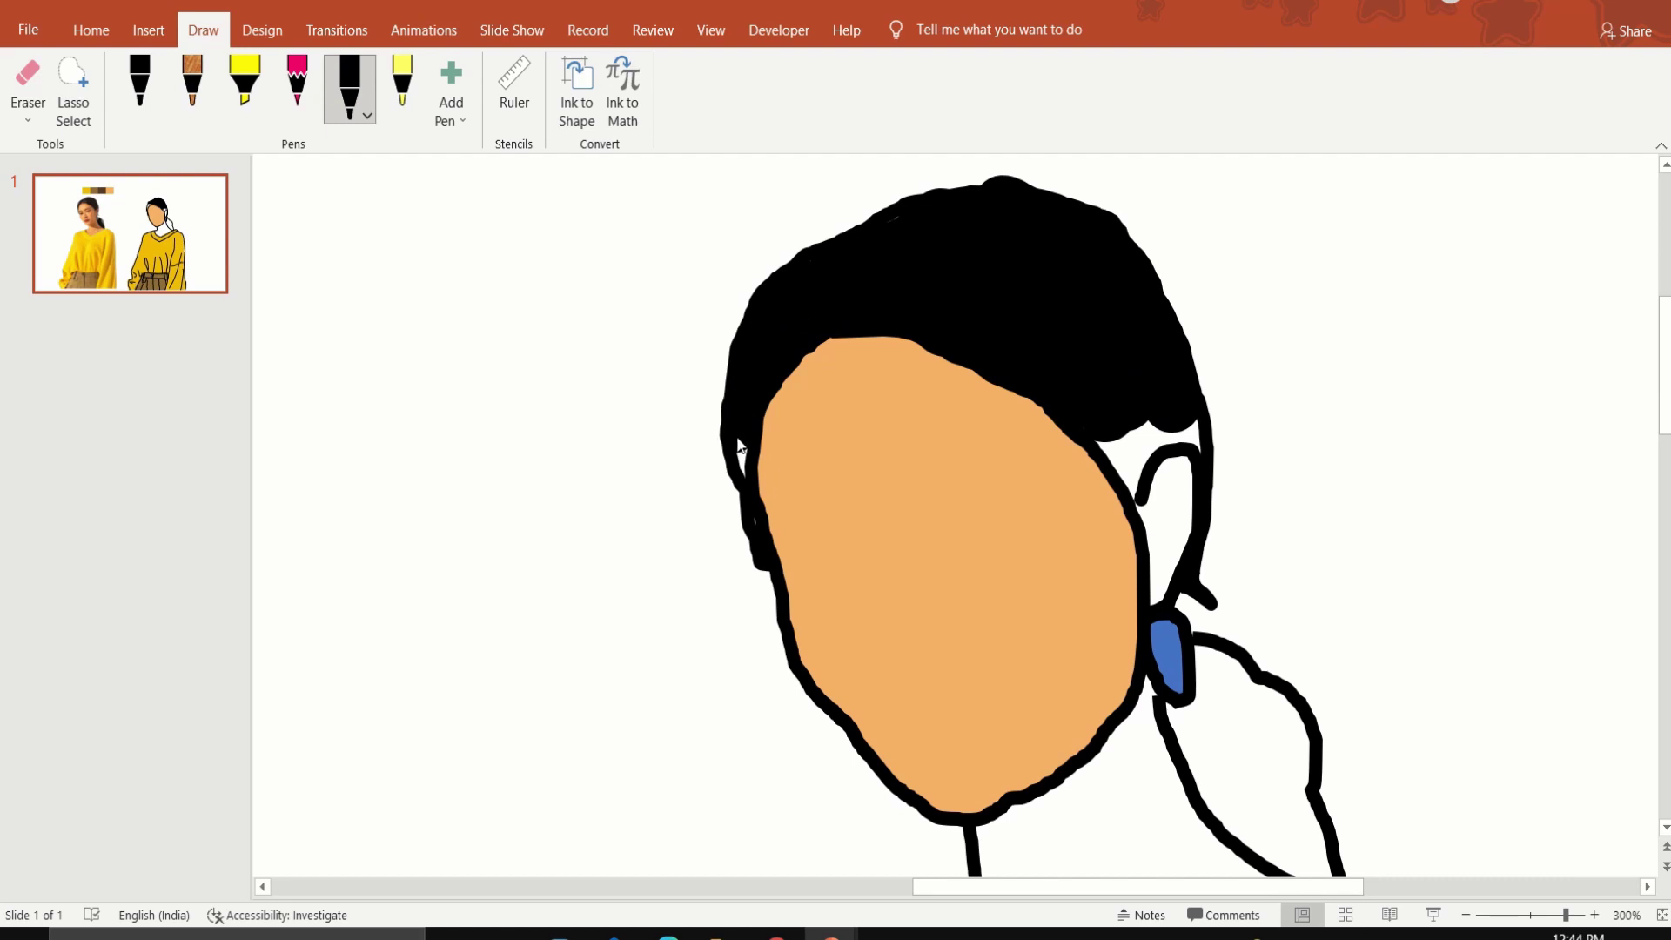
mouse_move(1110, 436)
left_mouse_down()
mouse_move(1129, 474)
mouse_move(1299, 613)
mouse_move(1192, 554)
mouse_move(1231, 548)
mouse_move(1245, 662)
left_mouse_up()
scroll(1266, 771, "down", 3)
scroll(1026, 618, "up", 1)
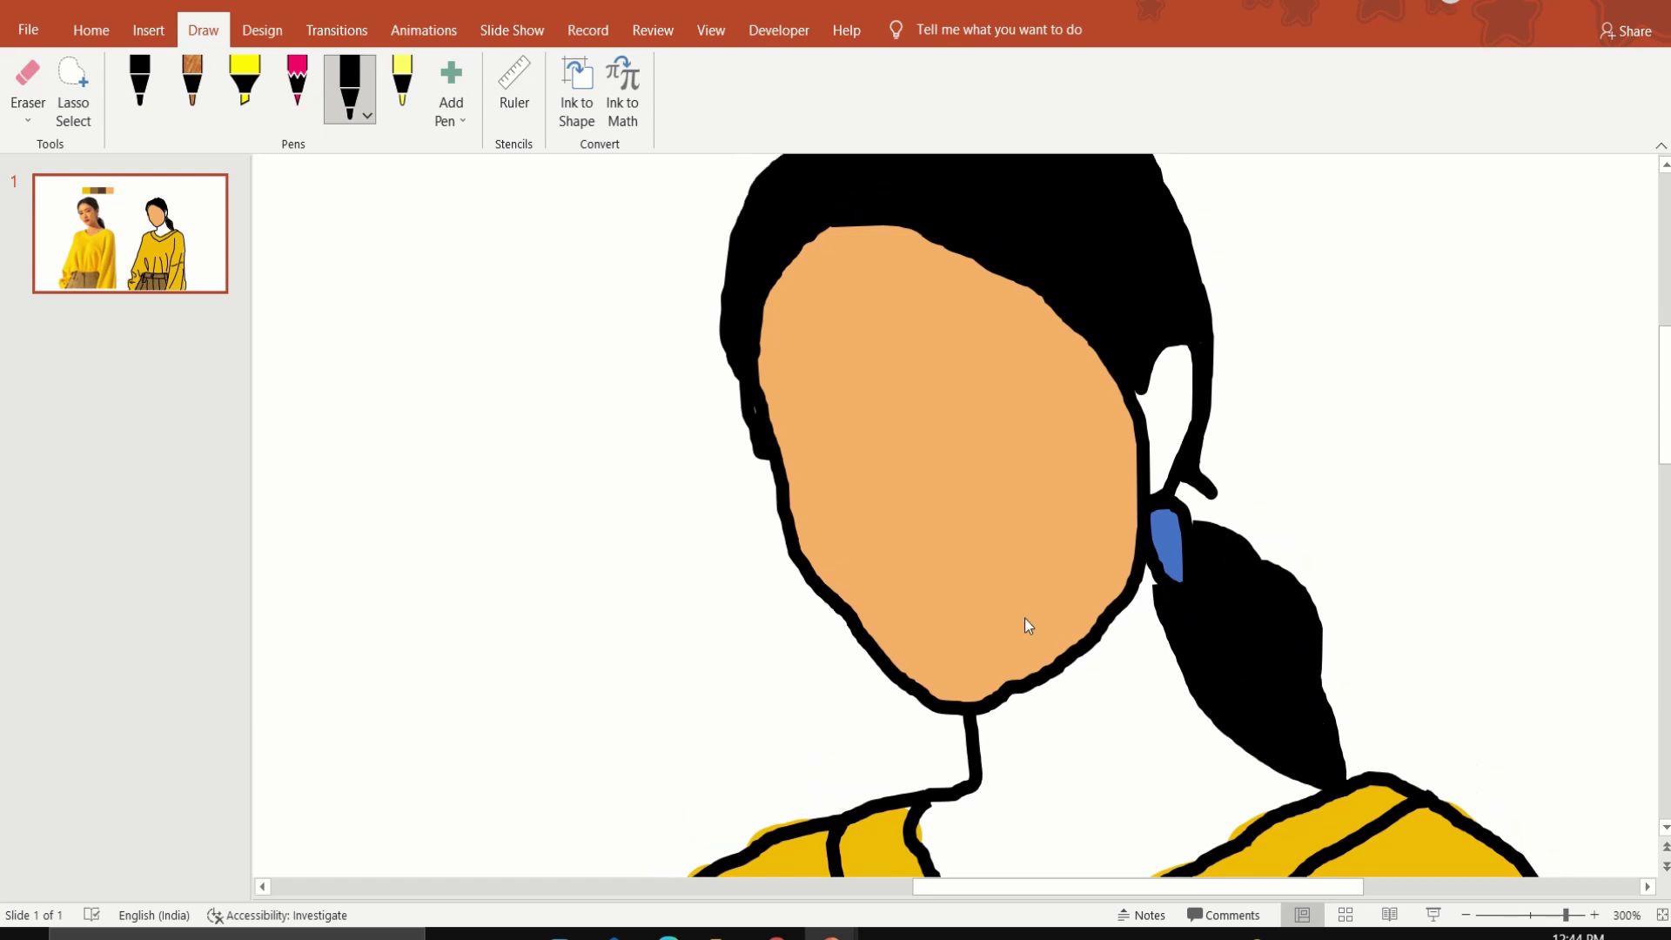
Switch the pen to the skin tone at a smaller size and fill the ear
left_click(356, 118)
left_click(771, 247)
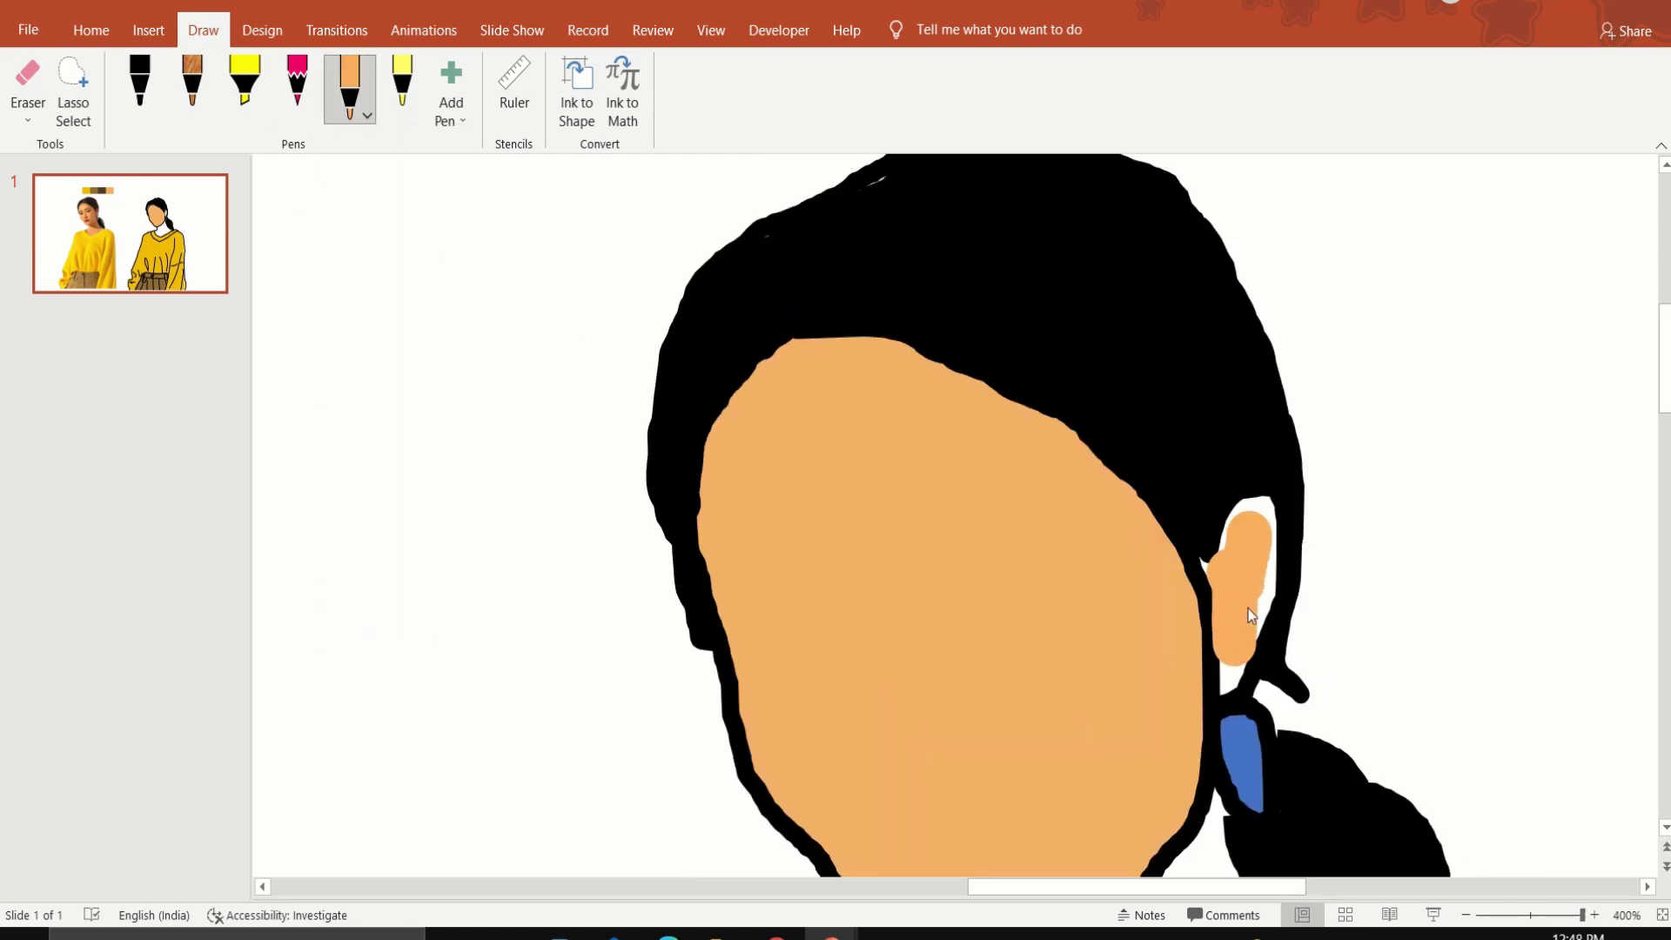
left_click(366, 114)
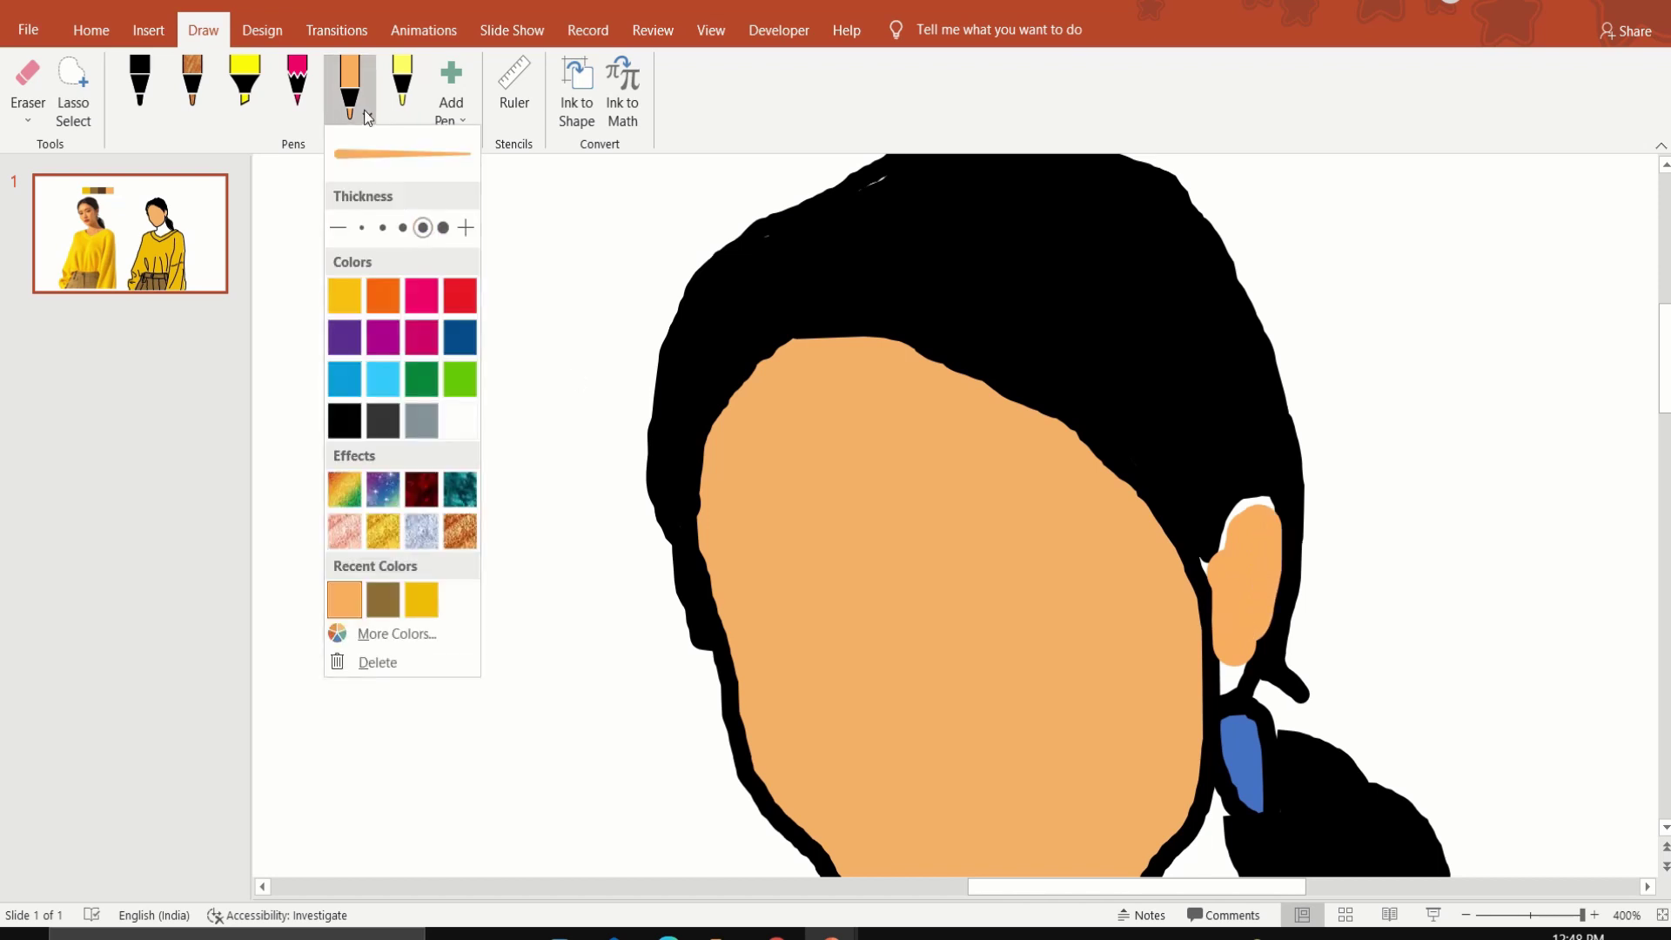
left_click(403, 224)
left_click_drag(1266, 520, 1237, 519)
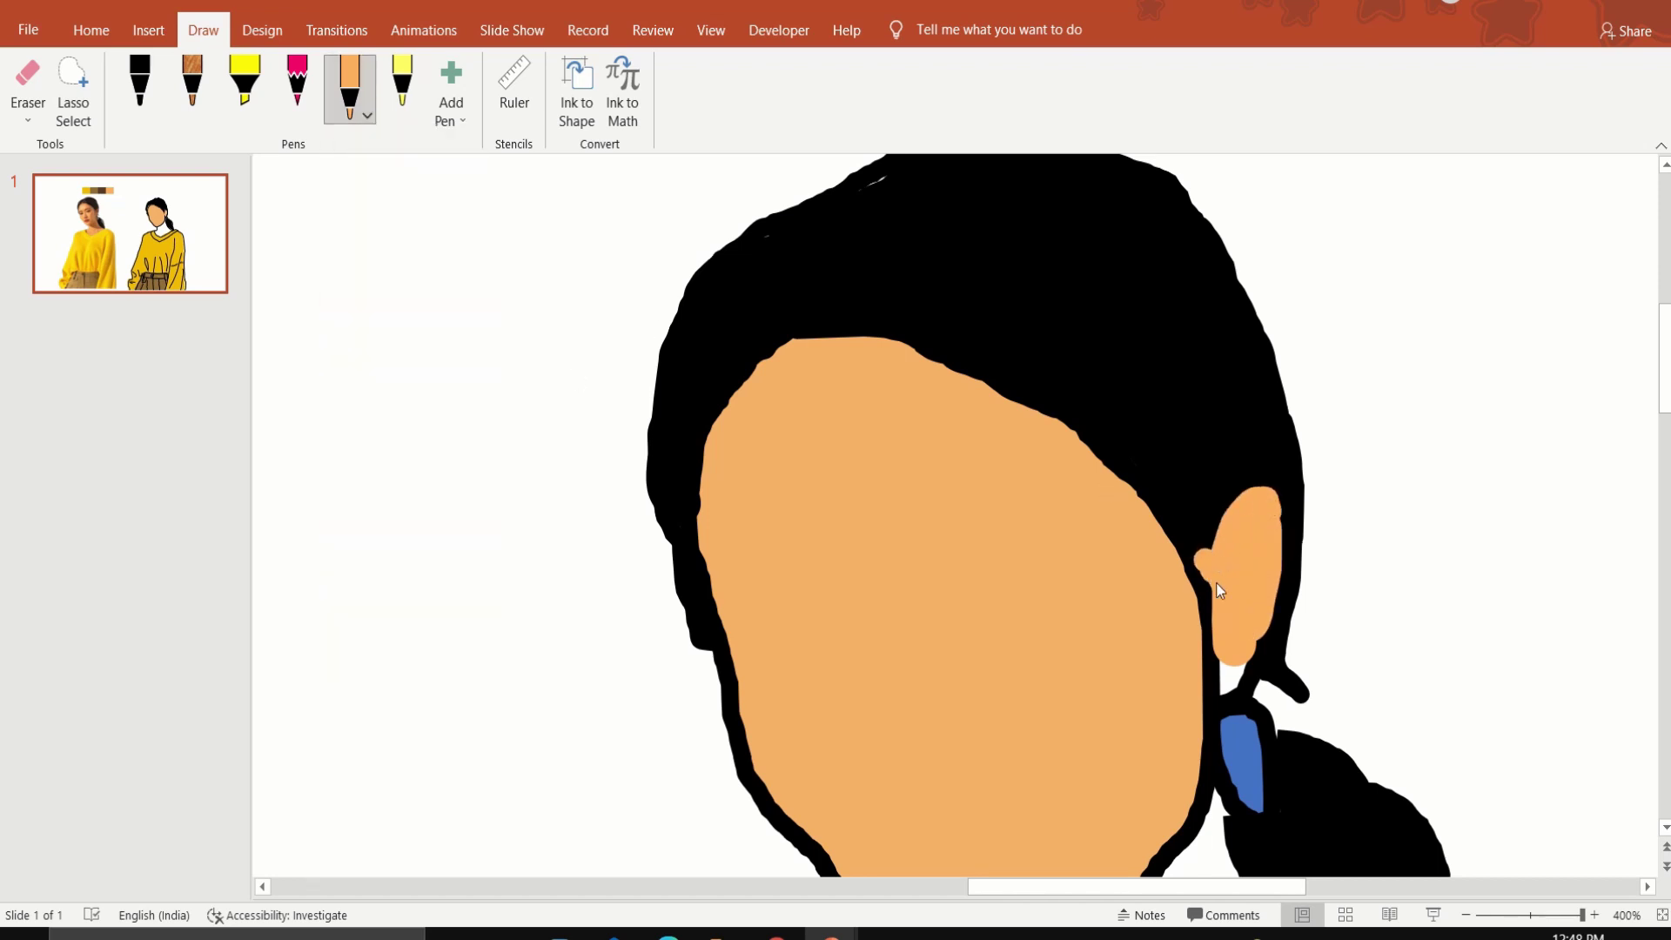
scroll(1227, 679, "down", 5)
left_click_drag(1166, 574, 1131, 661)
left_click_drag(1210, 622, 1118, 705)
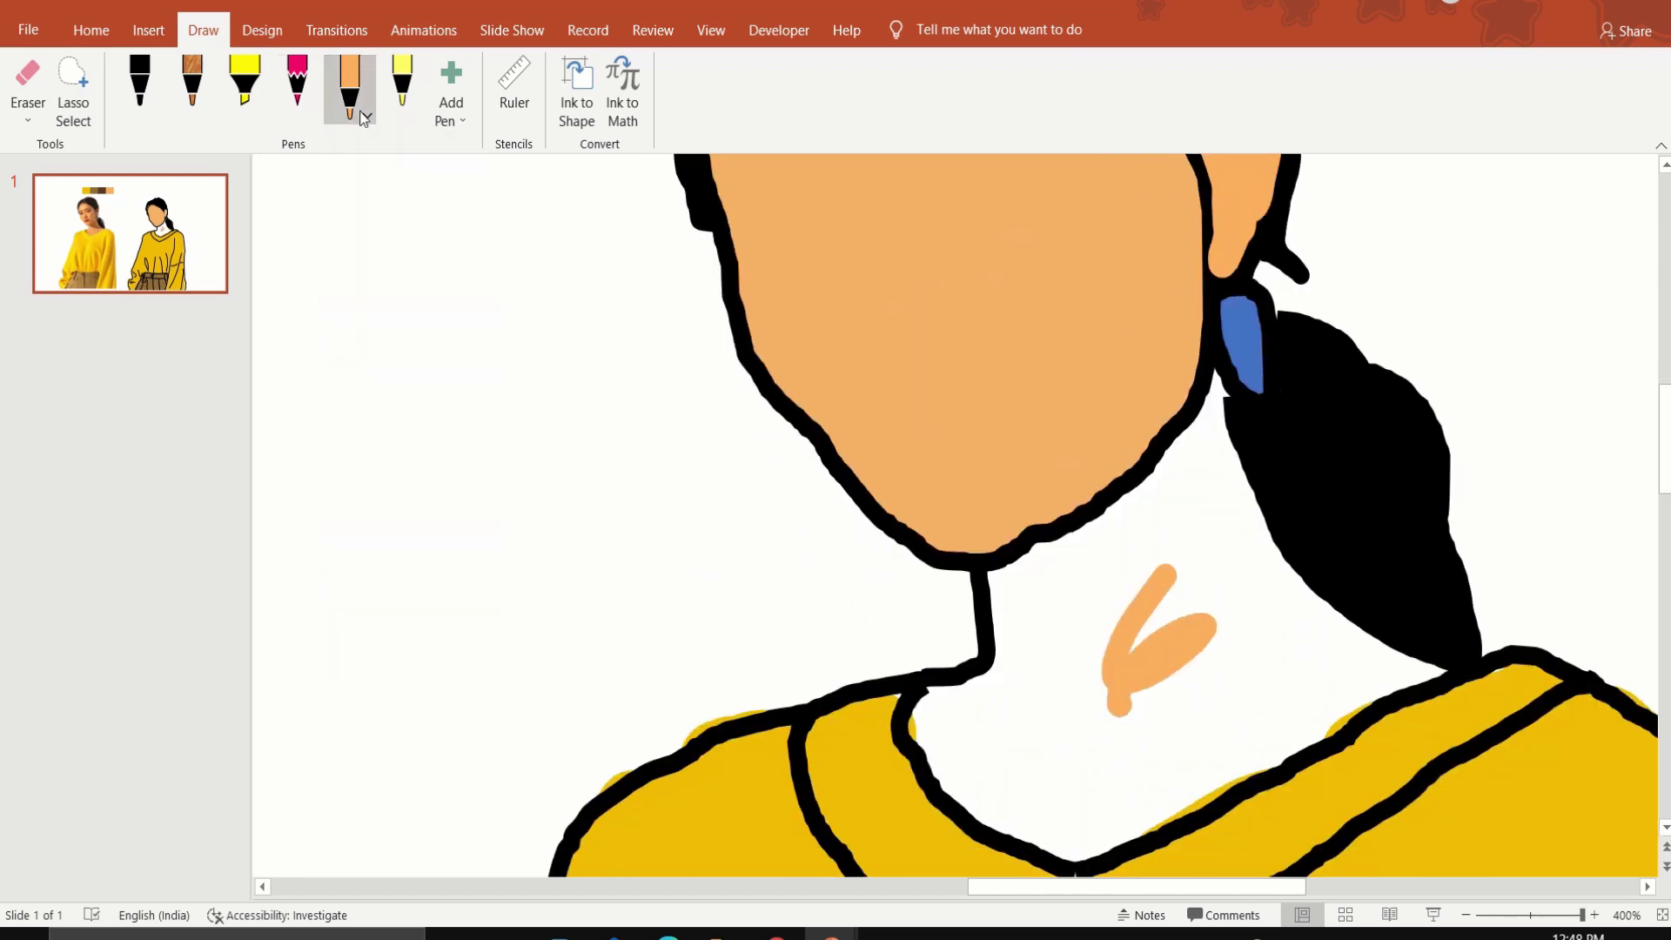
With a thicker pen, paint the neck in skin tone from chin line to base
left_click(366, 115)
left_click(440, 228)
mouse_move(1027, 766)
left_mouse_down()
mouse_move(1214, 656)
mouse_move(1208, 754)
mouse_move(1136, 763)
mouse_move(1025, 599)
left_mouse_up()
left_click_drag(1125, 534, 1211, 511)
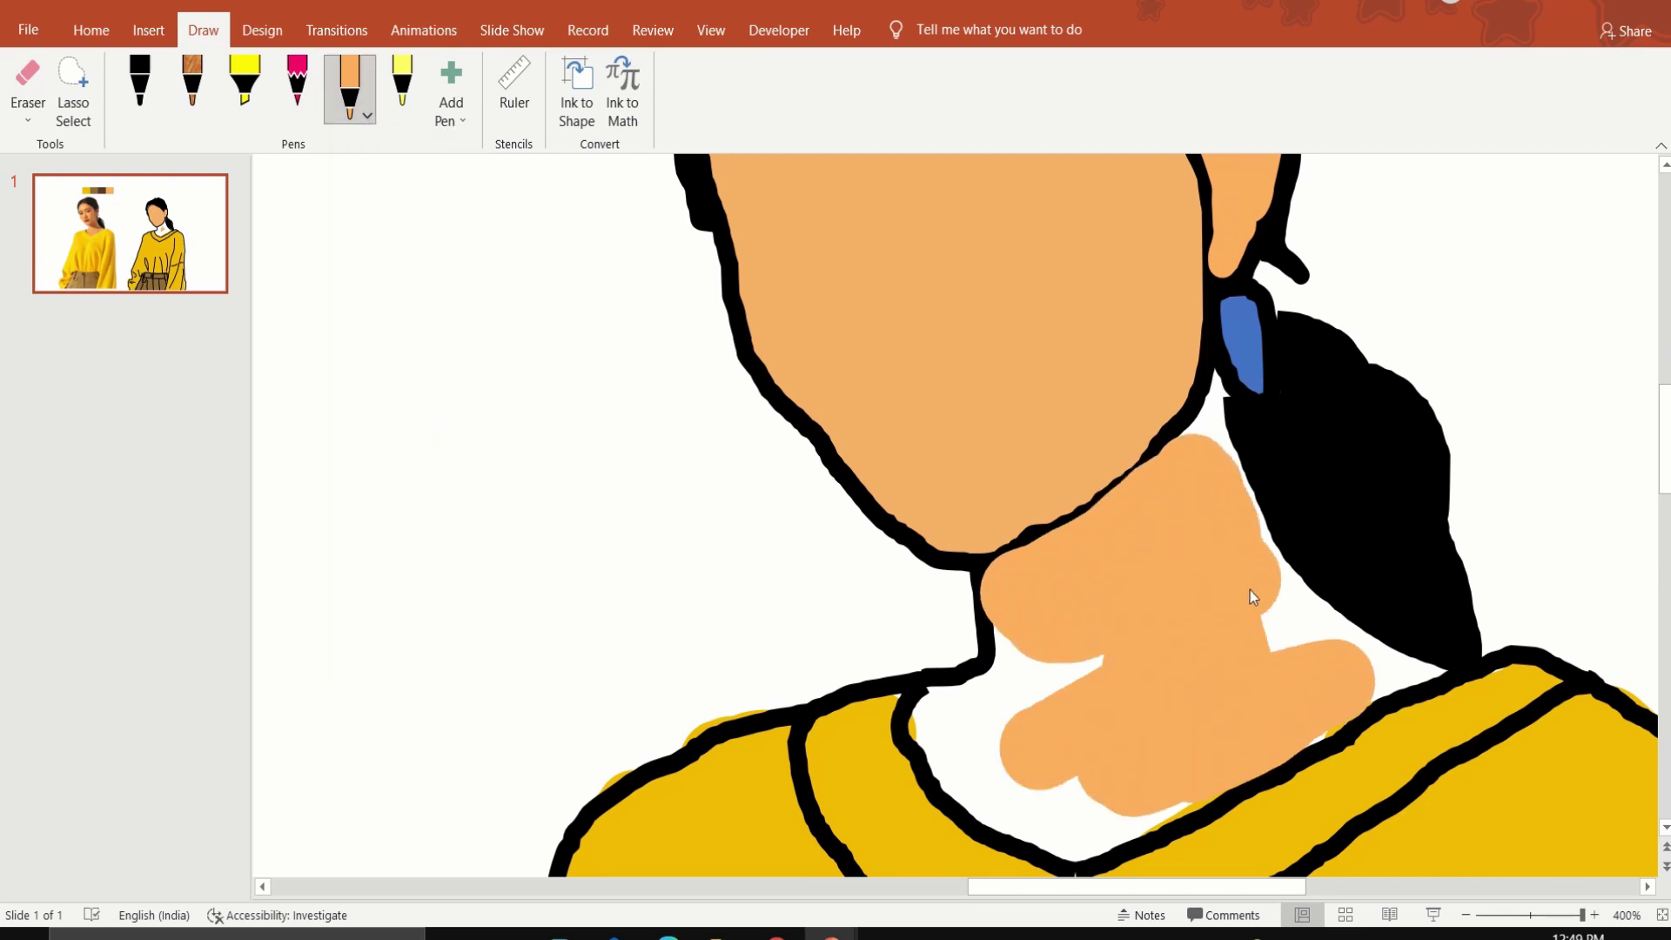
mouse_move(1250, 590)
left_mouse_down()
mouse_move(1291, 625)
mouse_move(1037, 665)
mouse_move(961, 703)
left_mouse_up()
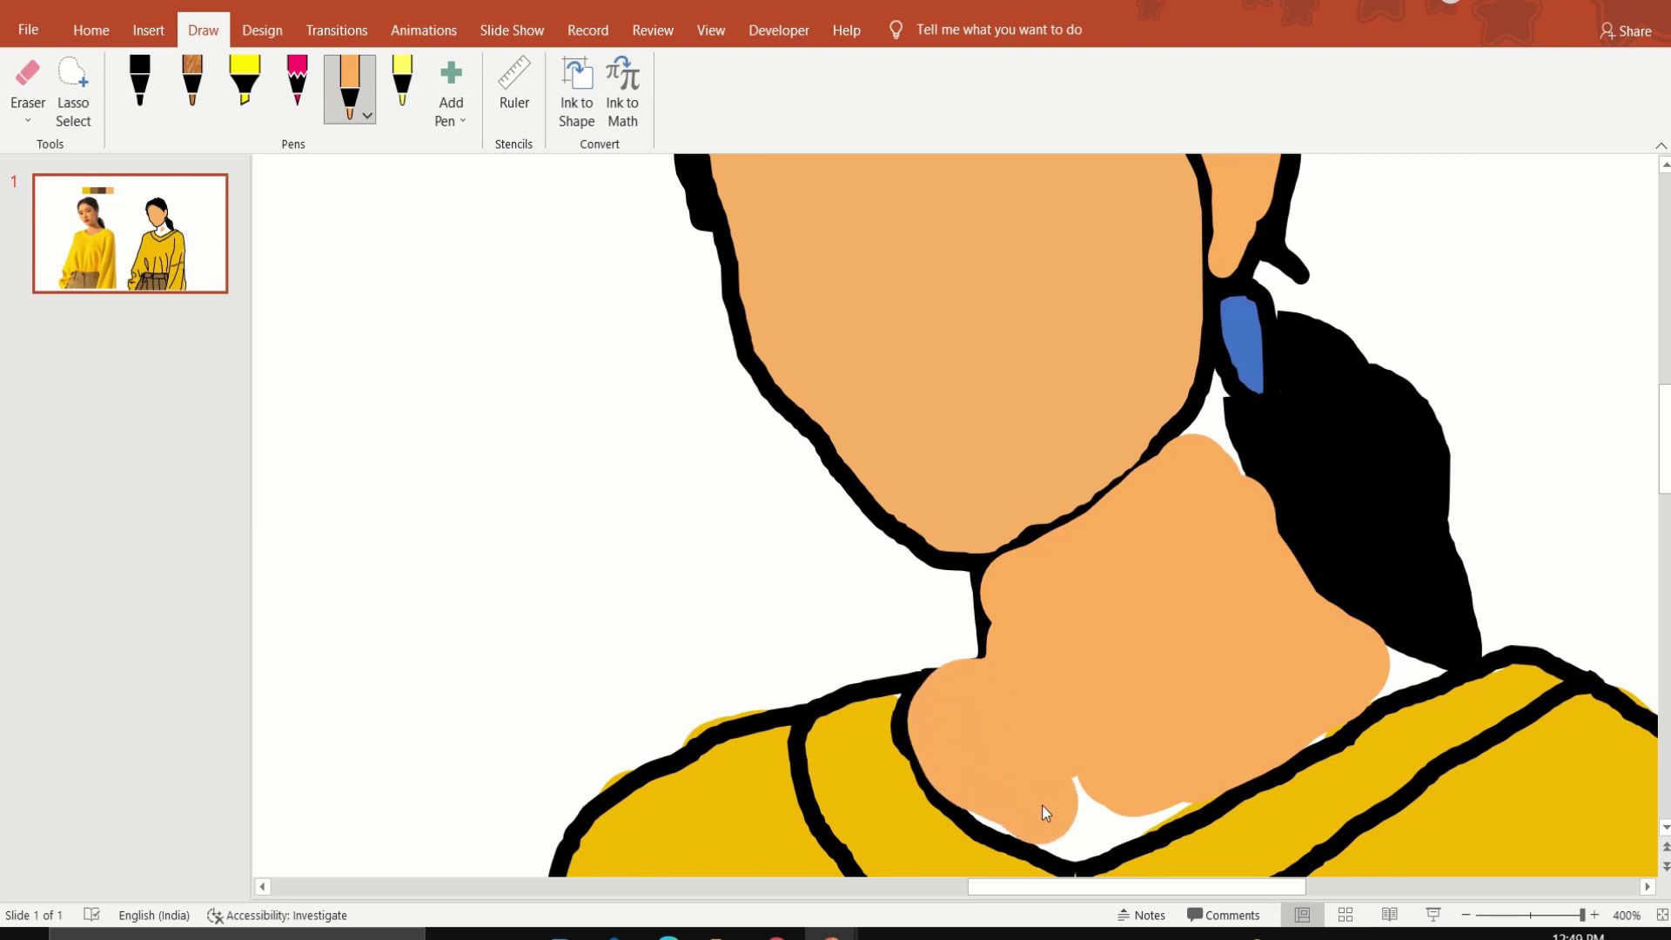
mouse_move(1042, 806)
left_mouse_down()
mouse_move(1151, 787)
mouse_move(983, 837)
left_mouse_up()
Using a thinner pen, touch up skin tone beside the ear and the neck's right edge
left_click(367, 116)
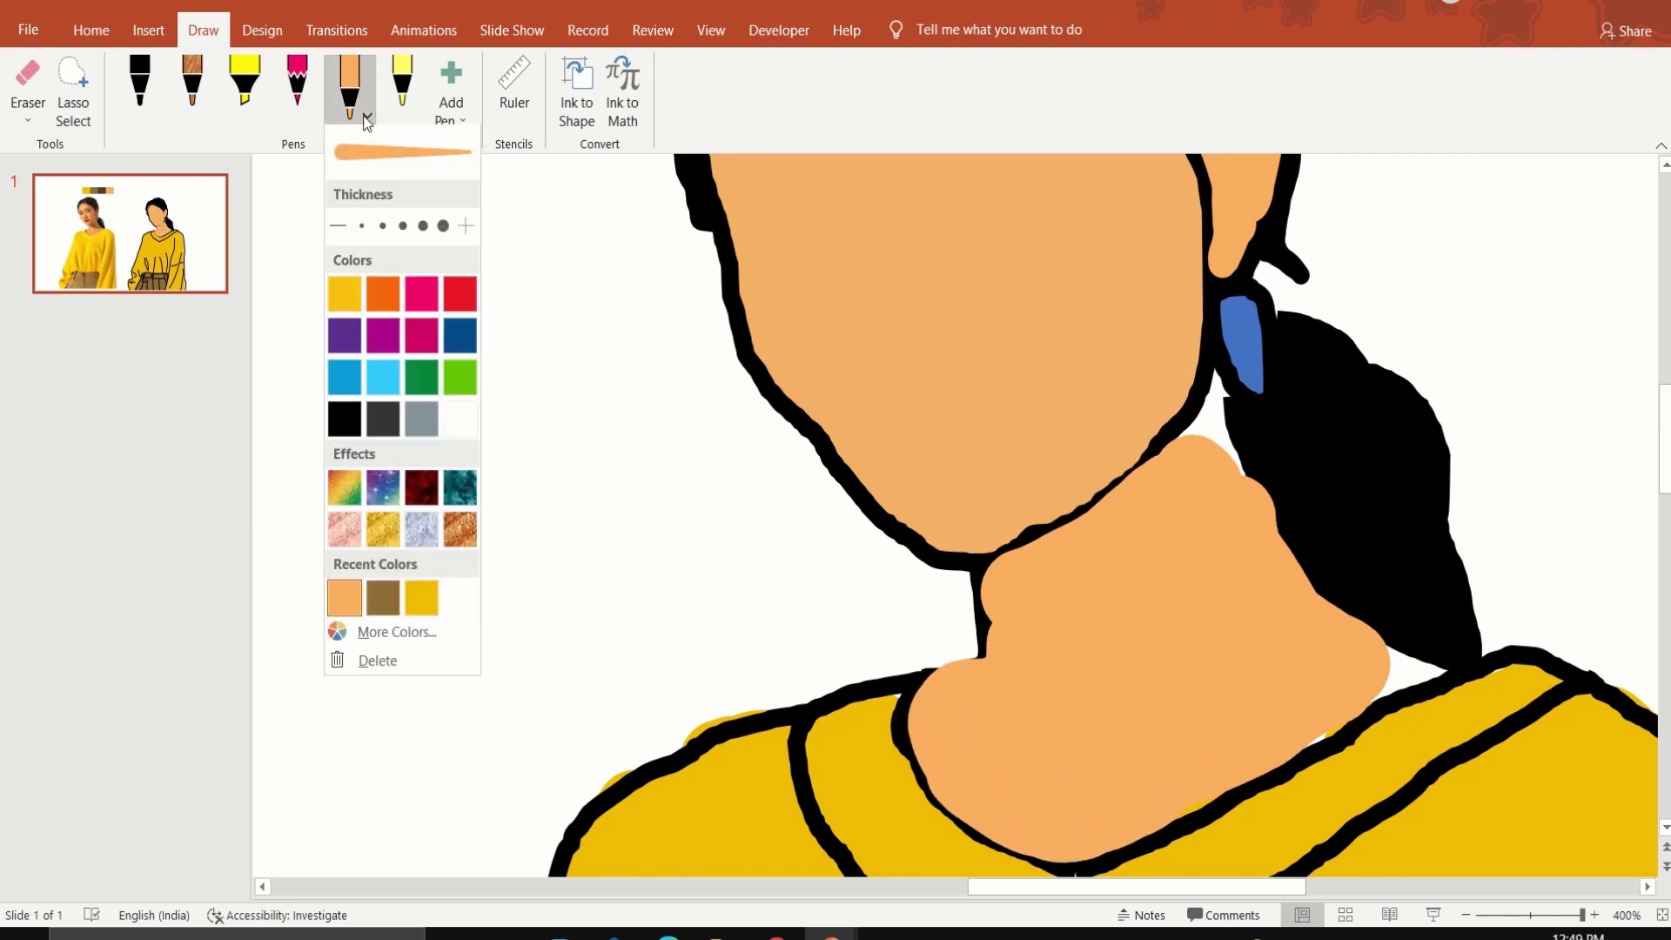
left_click(423, 226)
left_click(1213, 435)
left_click_drag(1215, 353, 1194, 428)
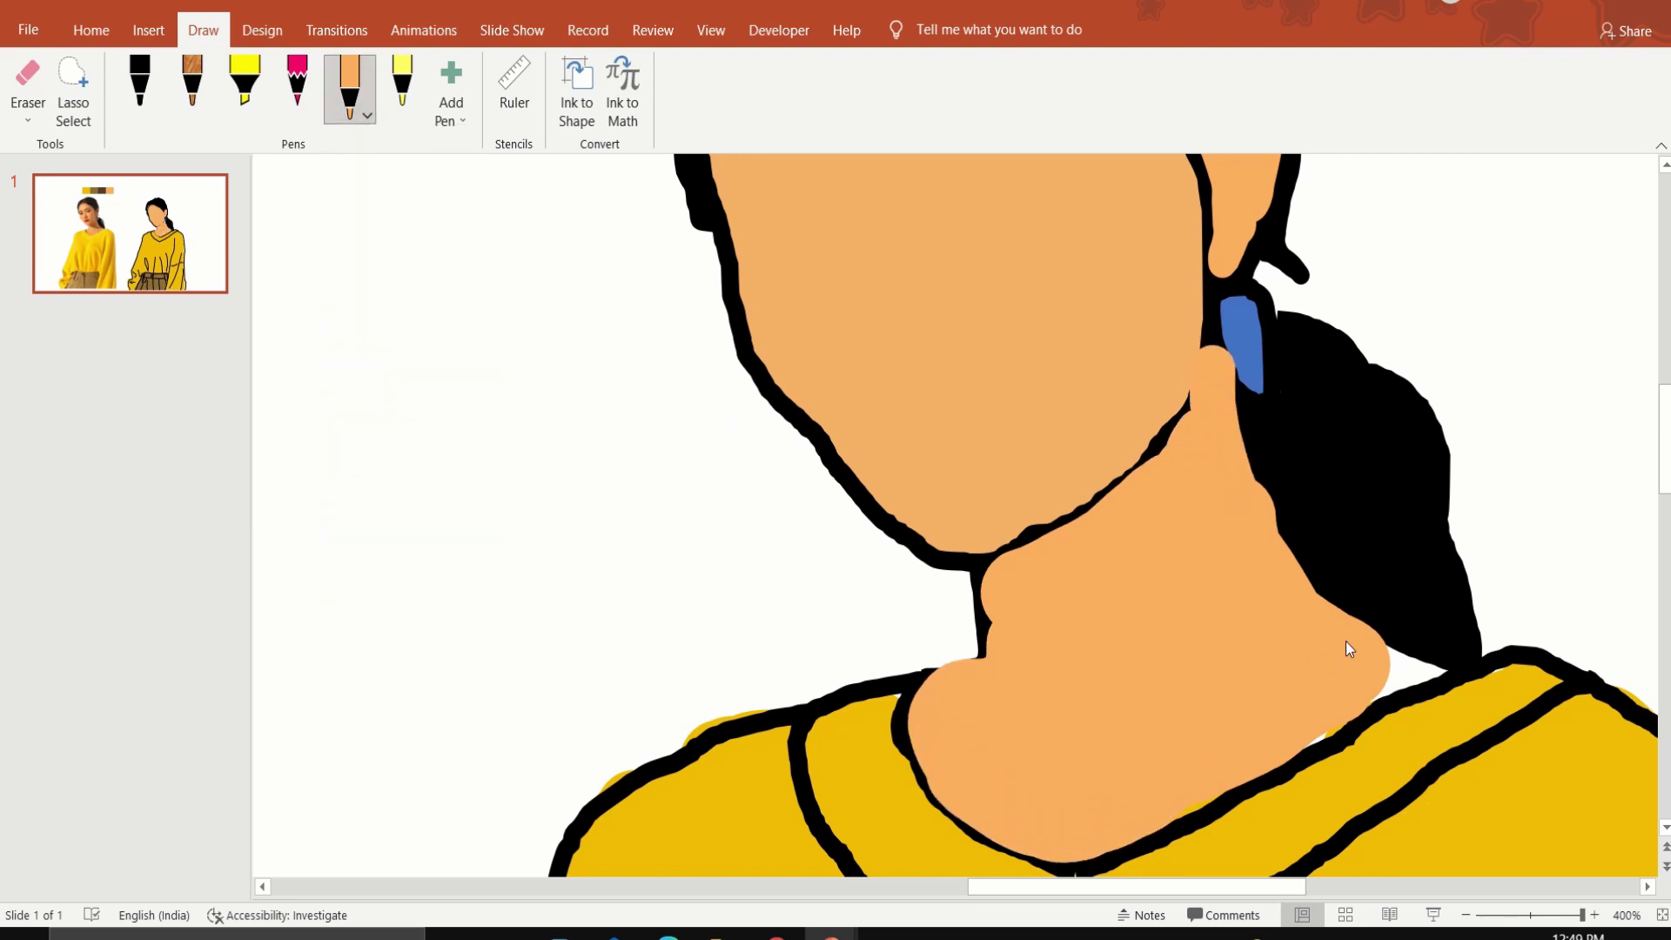
mouse_move(1348, 648)
left_mouse_down()
mouse_move(1422, 666)
mouse_move(1370, 691)
left_mouse_up()
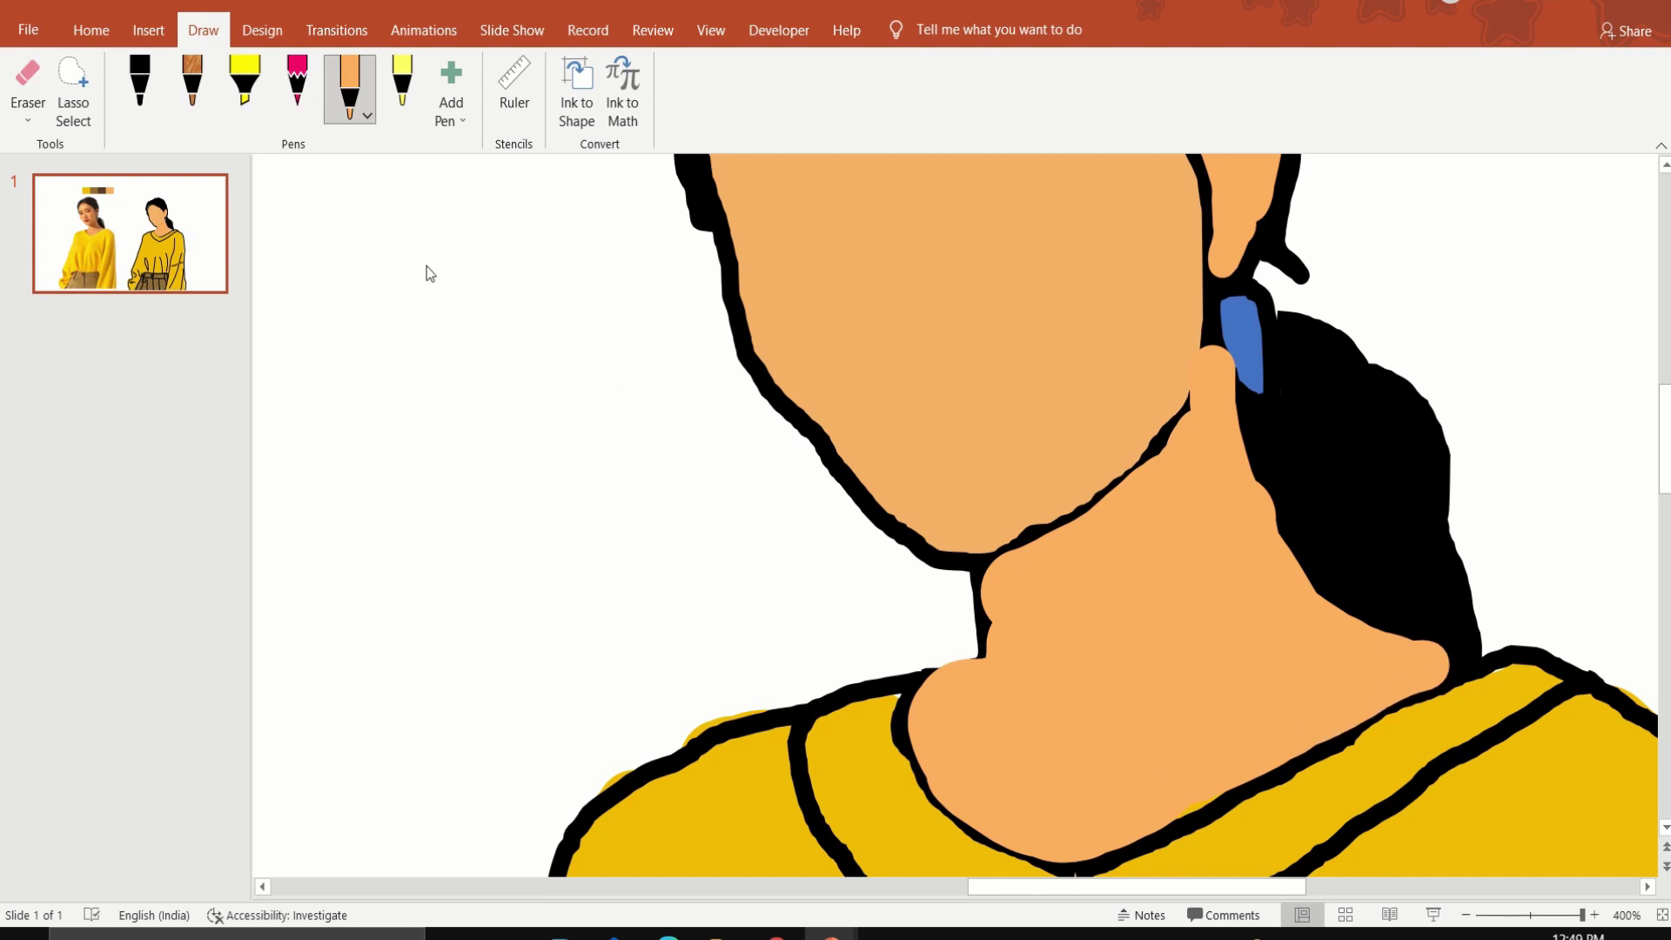
scroll(823, 489, "down", 3)
Bring the ink sketch in front of the other objects on the slide
scroll(823, 489, "down", 2)
left_click(1220, 588)
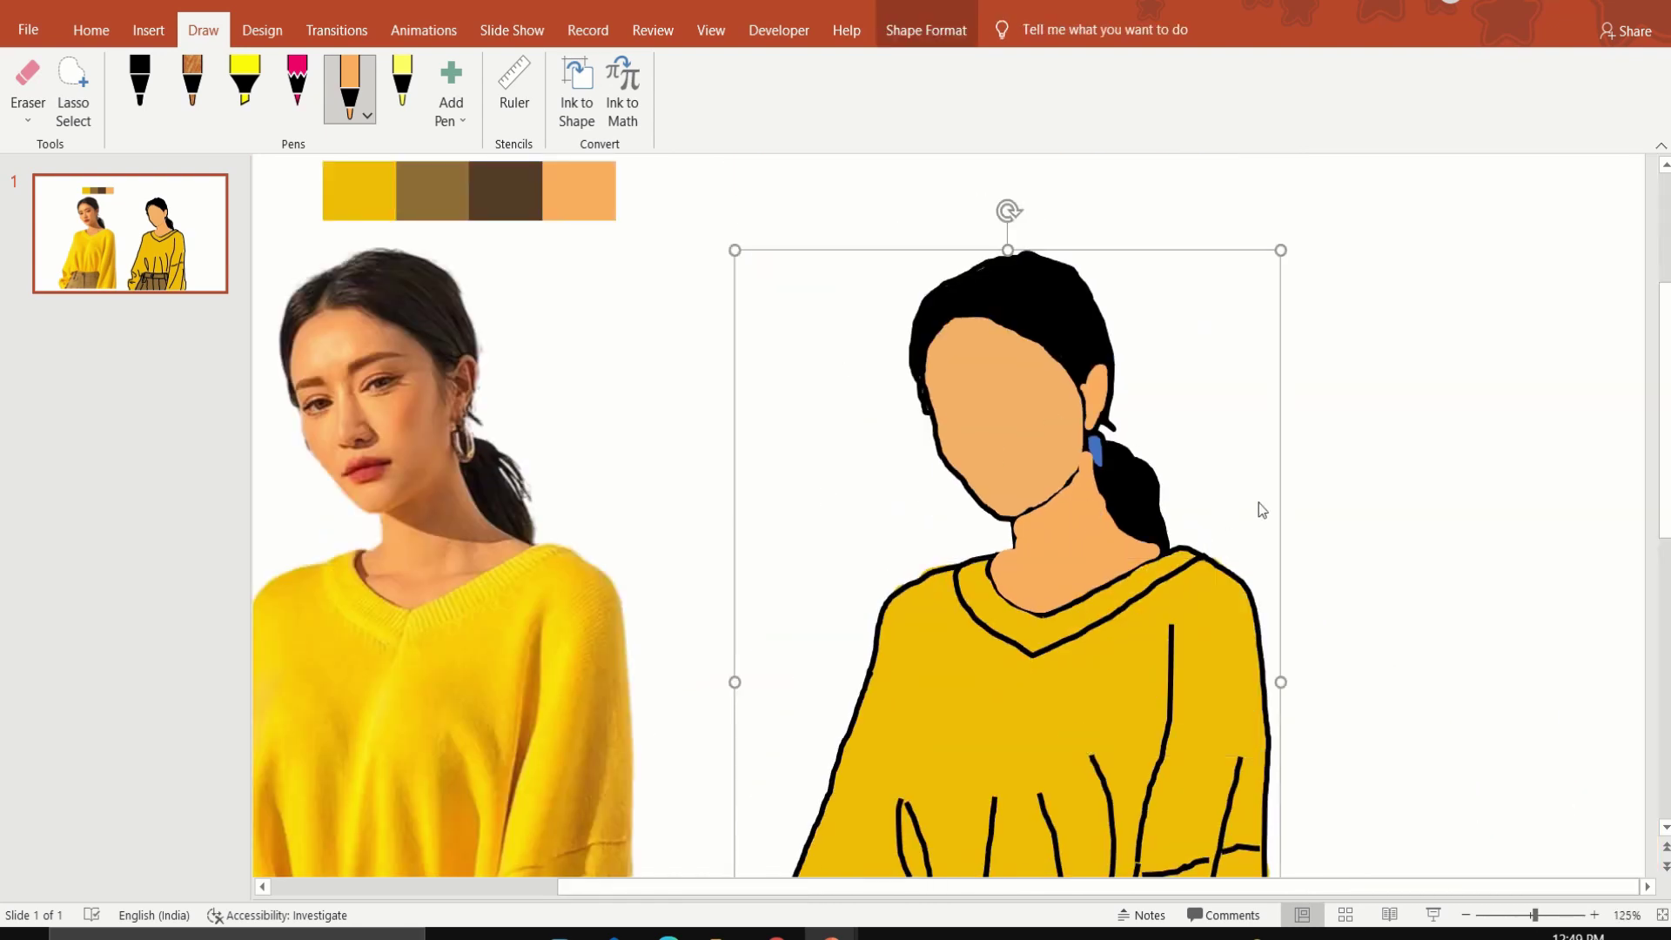
right_click(1278, 503)
left_click(1348, 666)
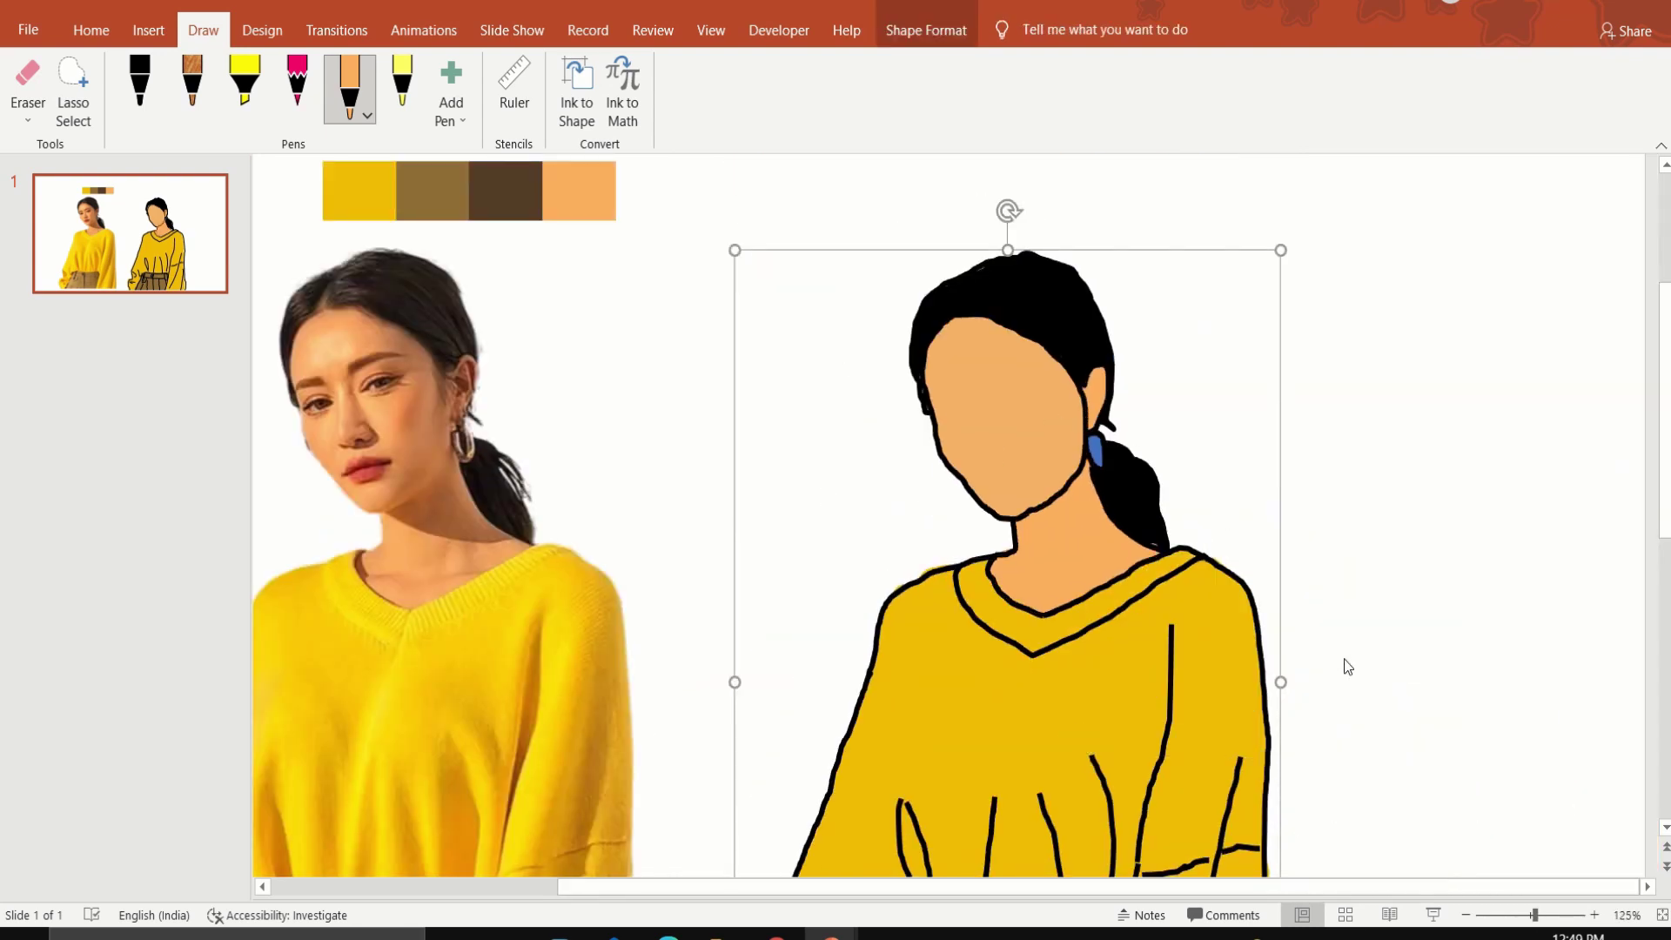
left_click(1425, 620)
Fill the blue button on the trousers dark brown
scroll(1424, 618, "down", 4)
scroll(1182, 719, "up", 2)
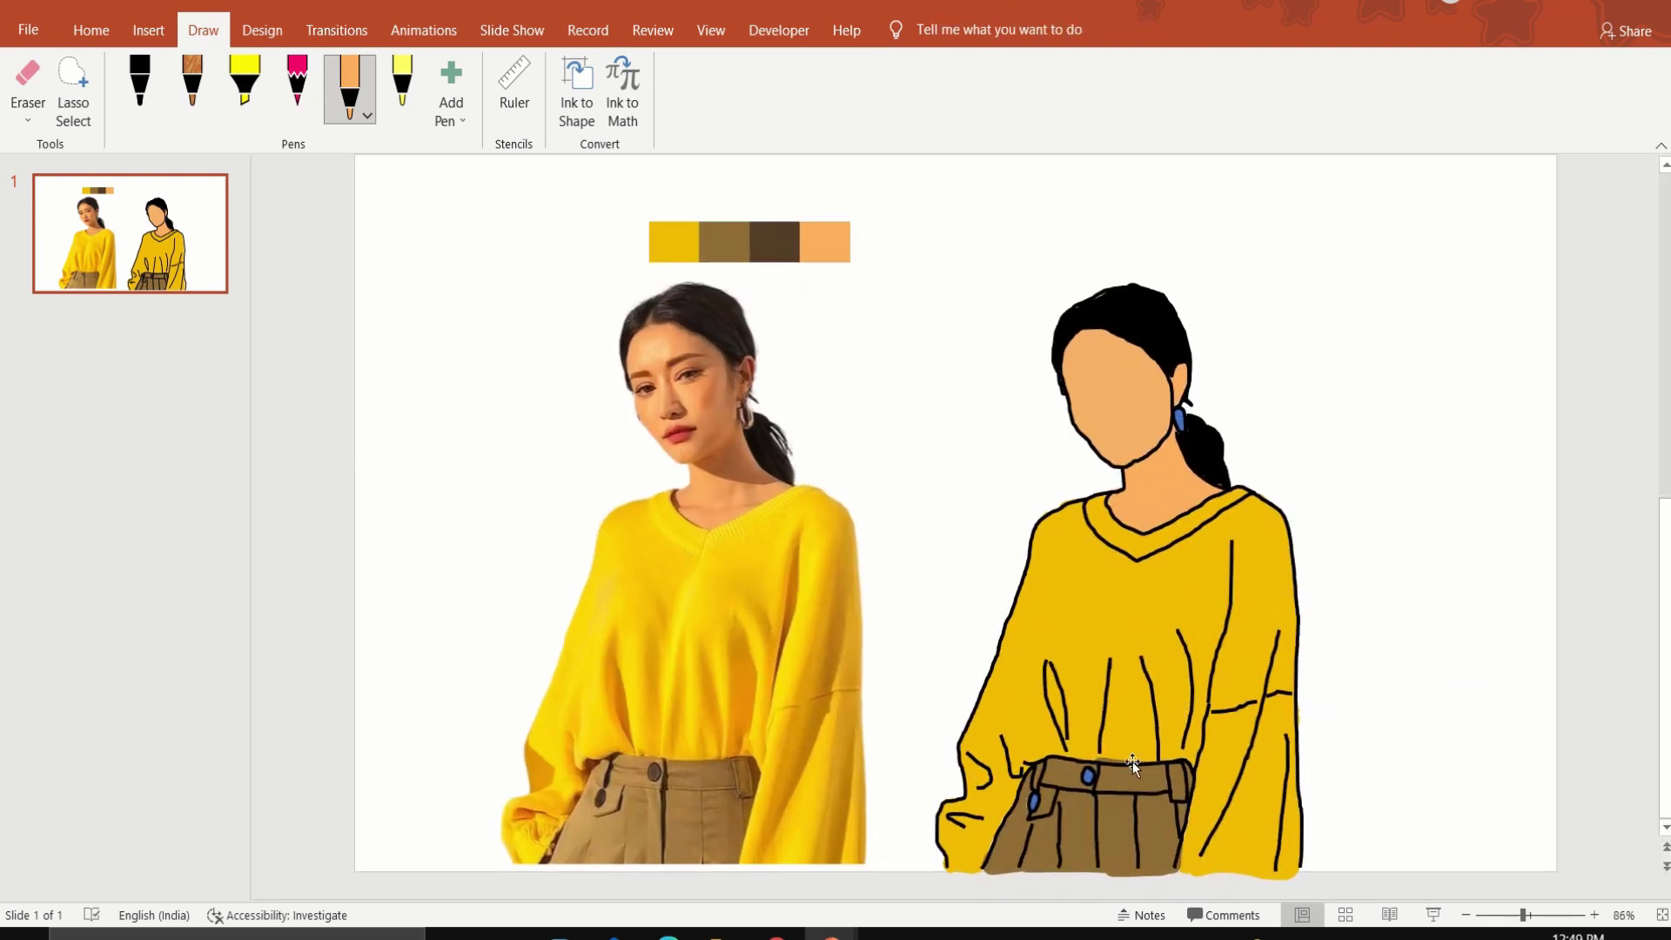
scroll(1131, 760, "up", 3)
scroll(1172, 707, "up", 2)
left_click(1190, 667)
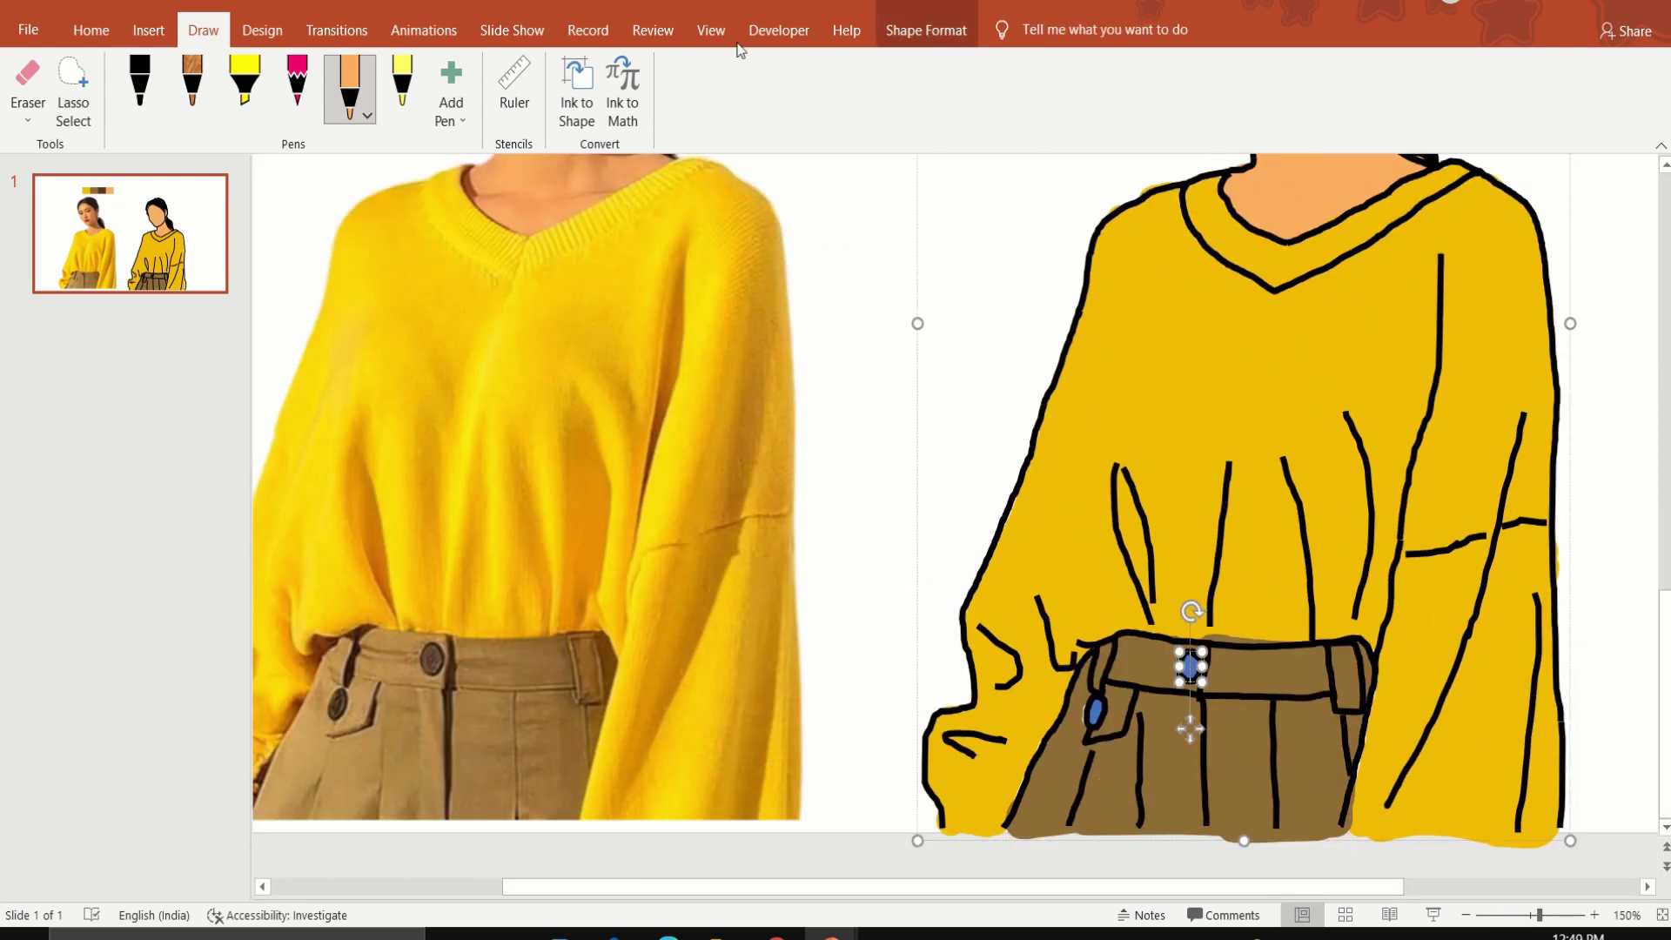
left_click(926, 29)
left_click(801, 63)
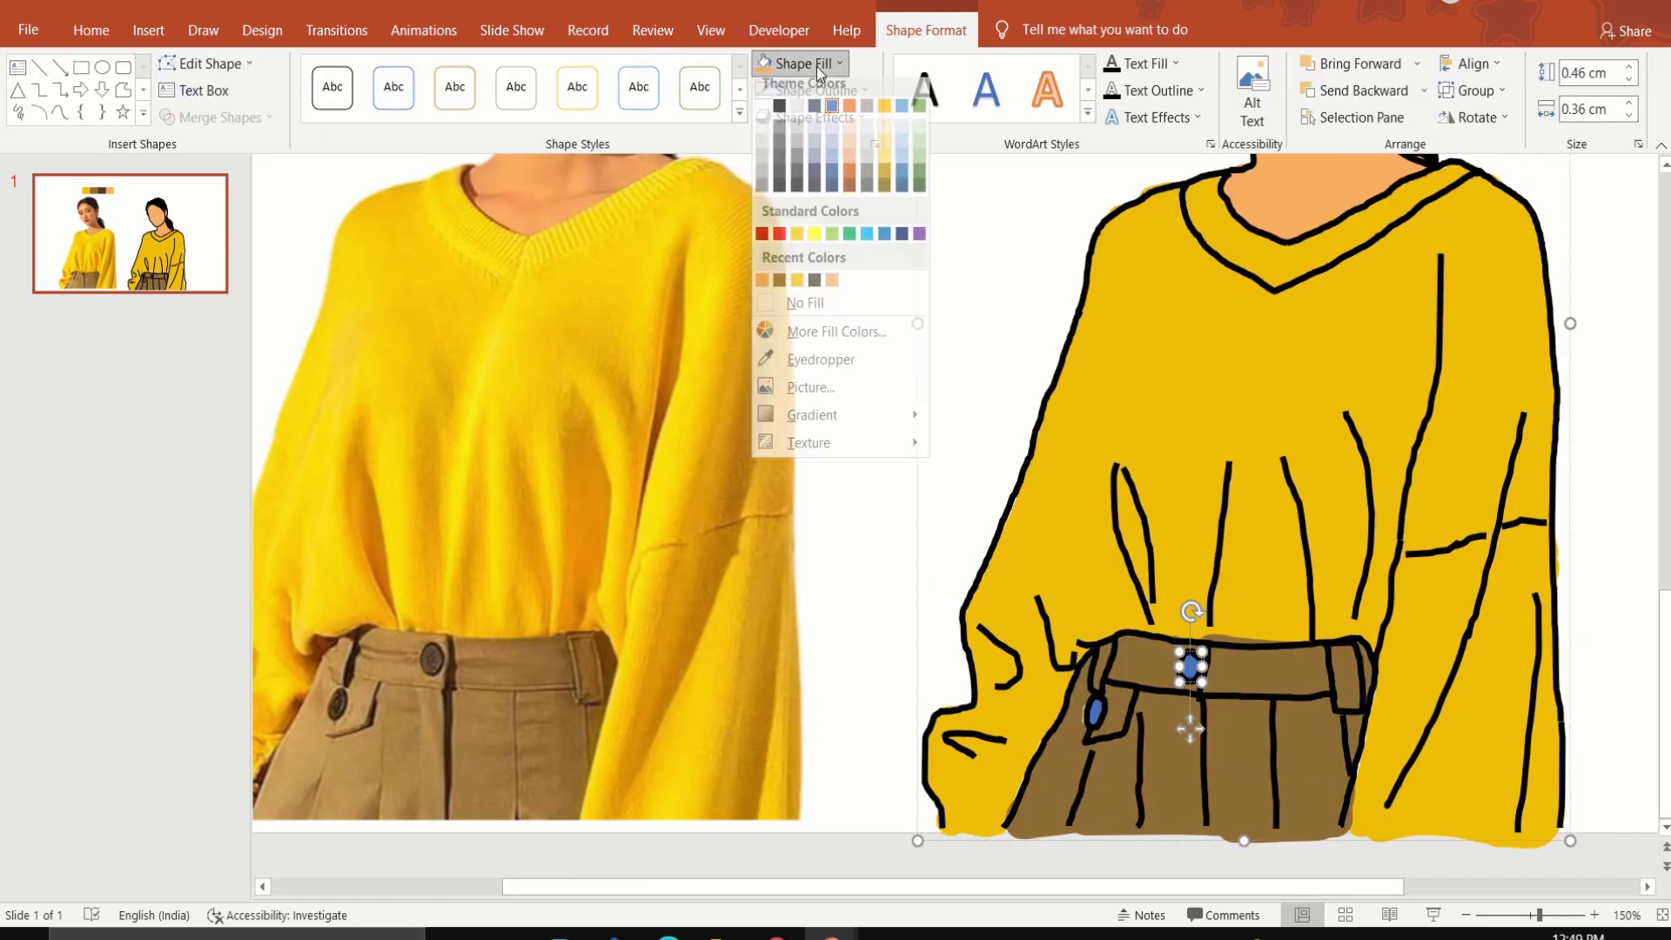
left_click(817, 290)
Recolour the left trouser button and the blue earring dark brown
left_click(1095, 711)
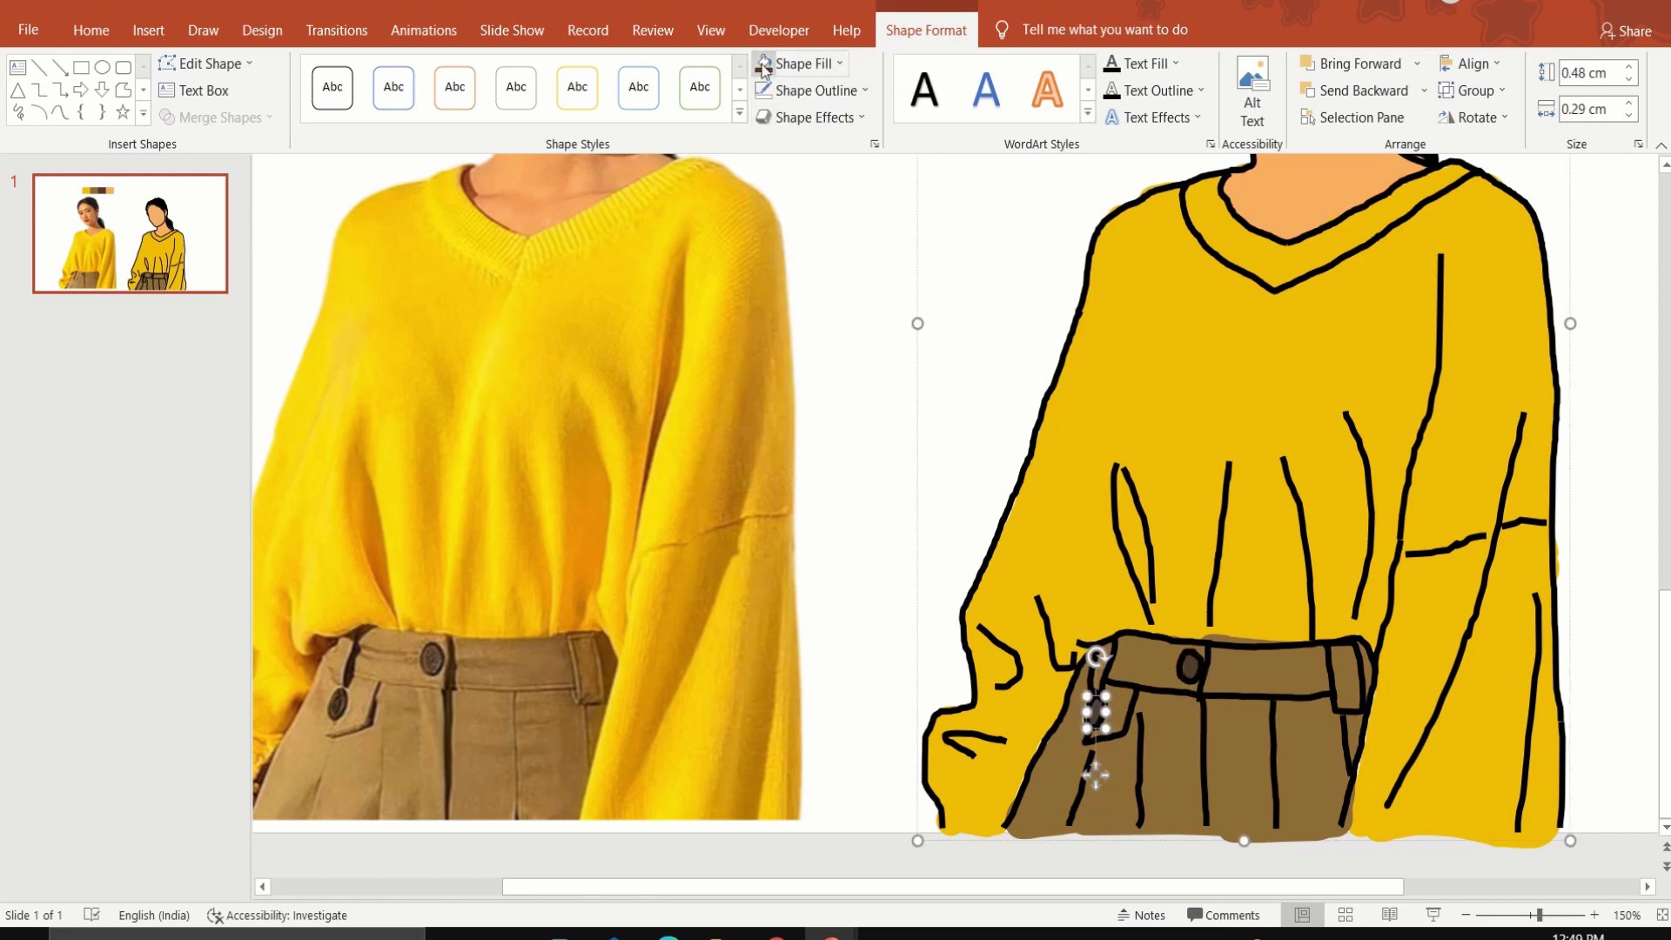
scroll(1294, 508, "up", 4)
scroll(1293, 508, "up", 1)
left_click(1349, 376)
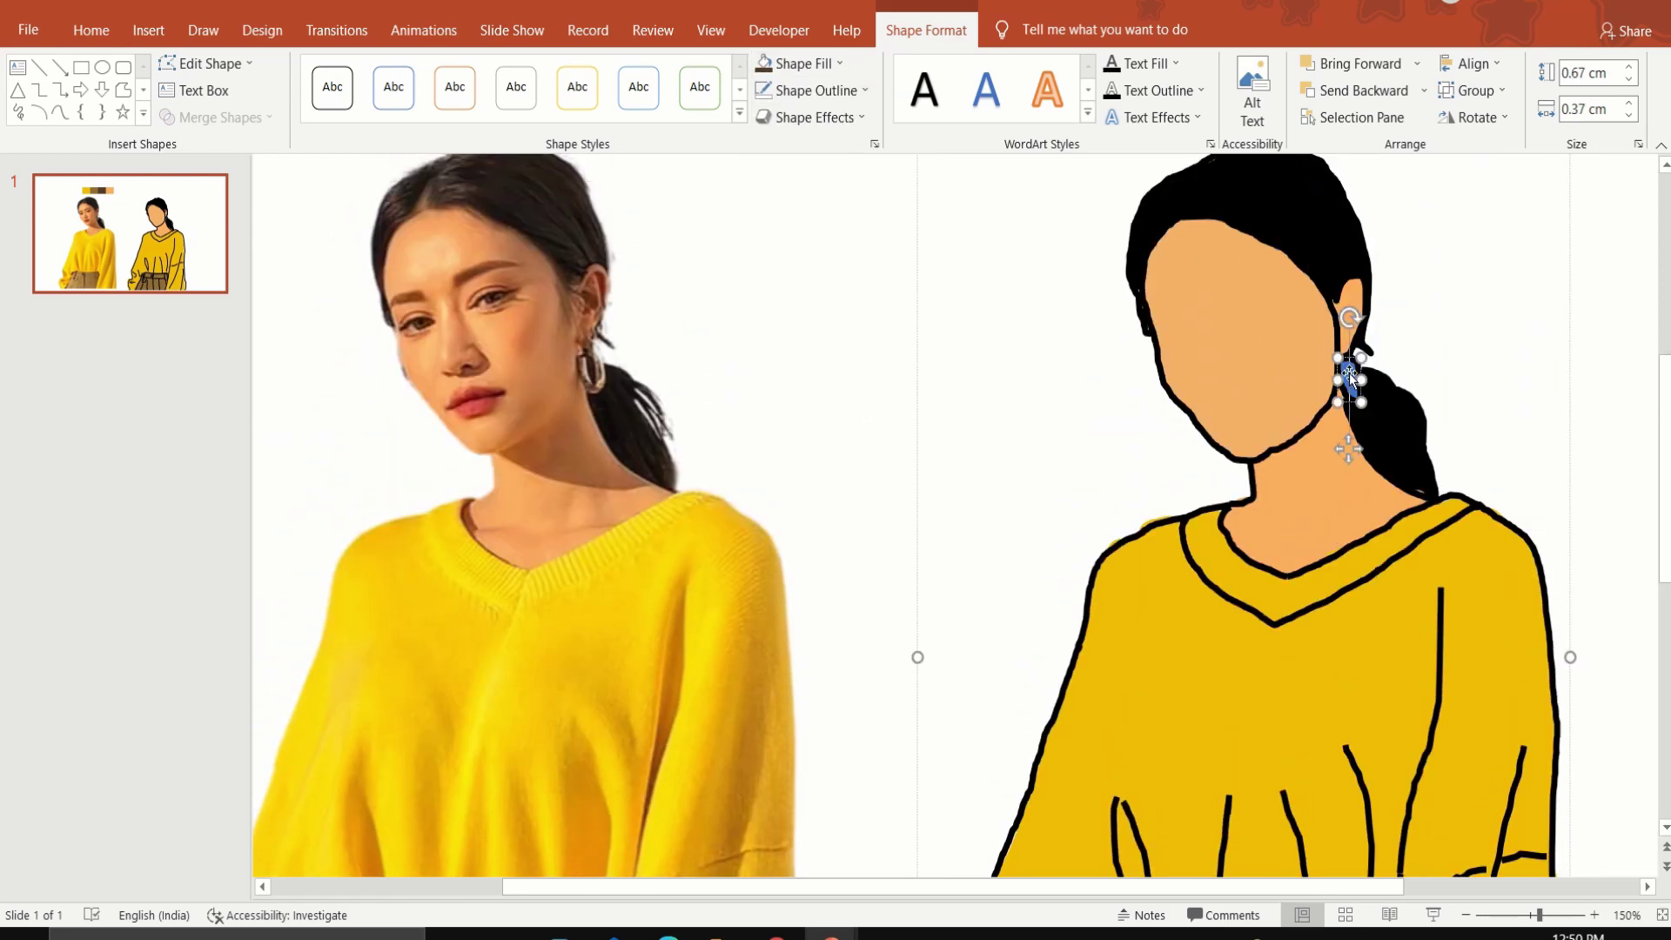
left_click(808, 63)
left_click(801, 342)
scroll(1084, 494, "down", 5)
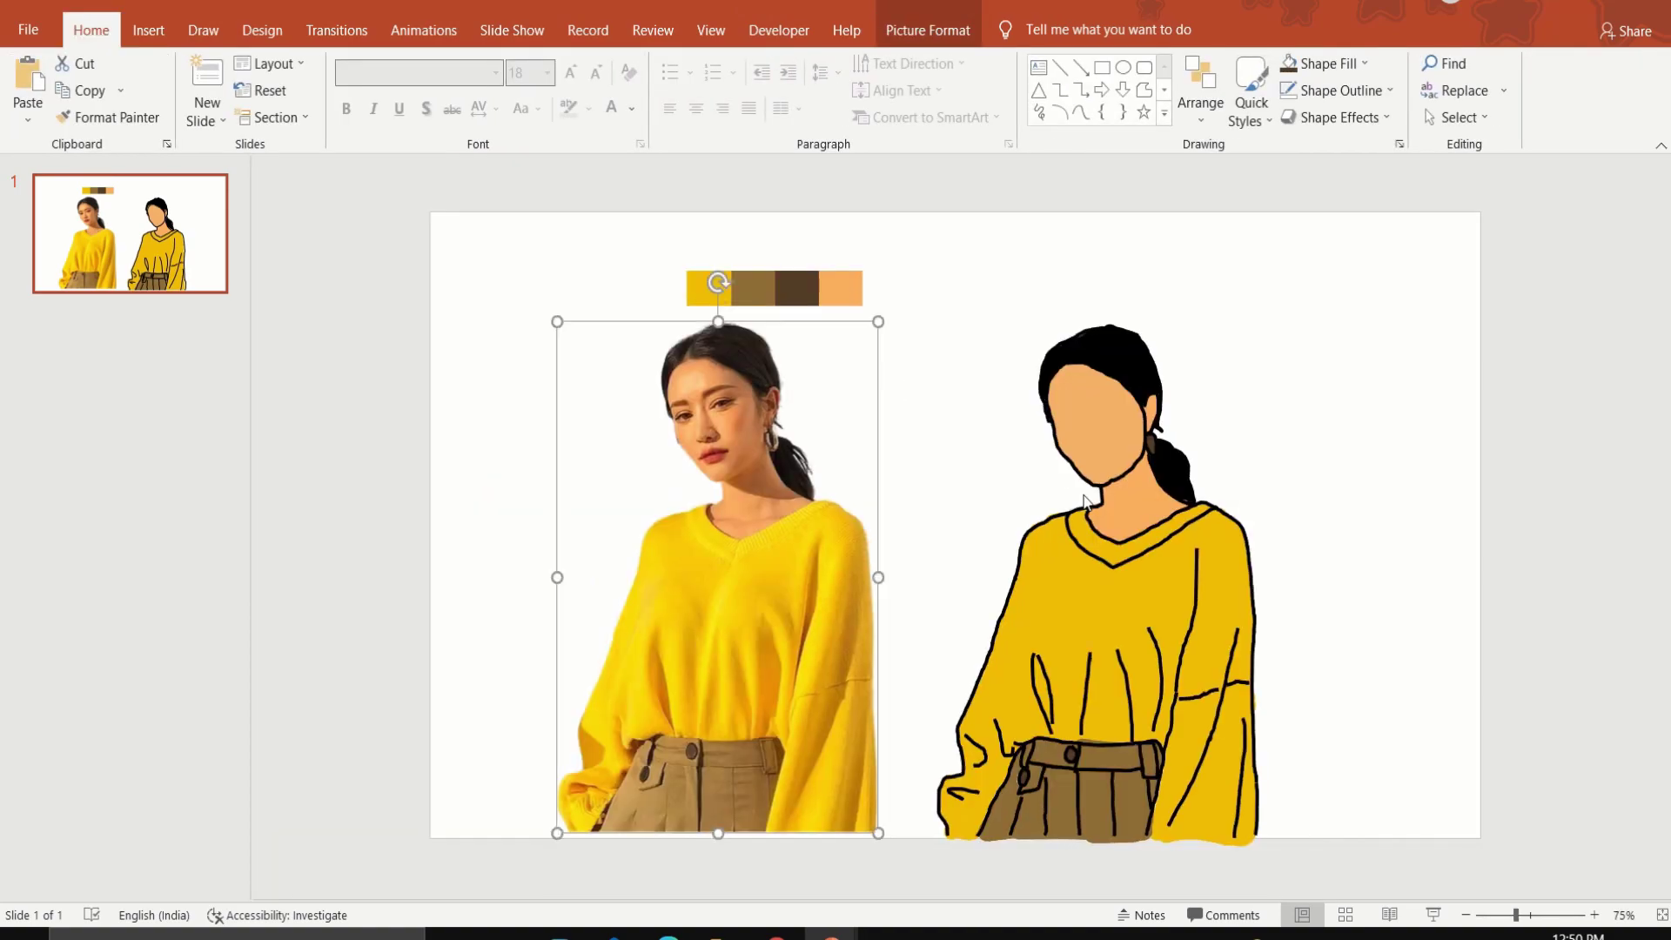